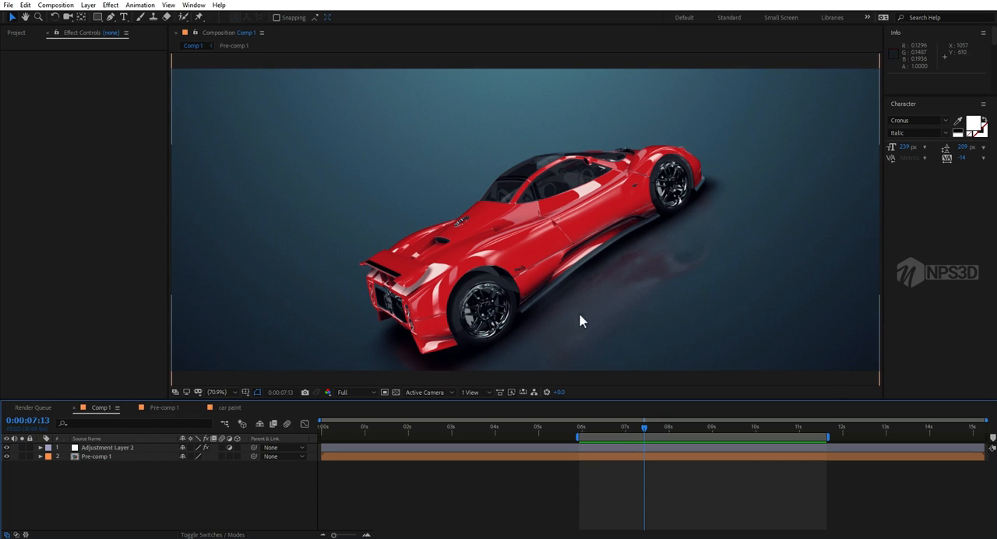
# Step: Play back the car animation in Comp 1 from 0:00:06:02 and park the time at 0:00:08:06
pyautogui.moveTo(621, 435); pyautogui.dragTo(586, 437)
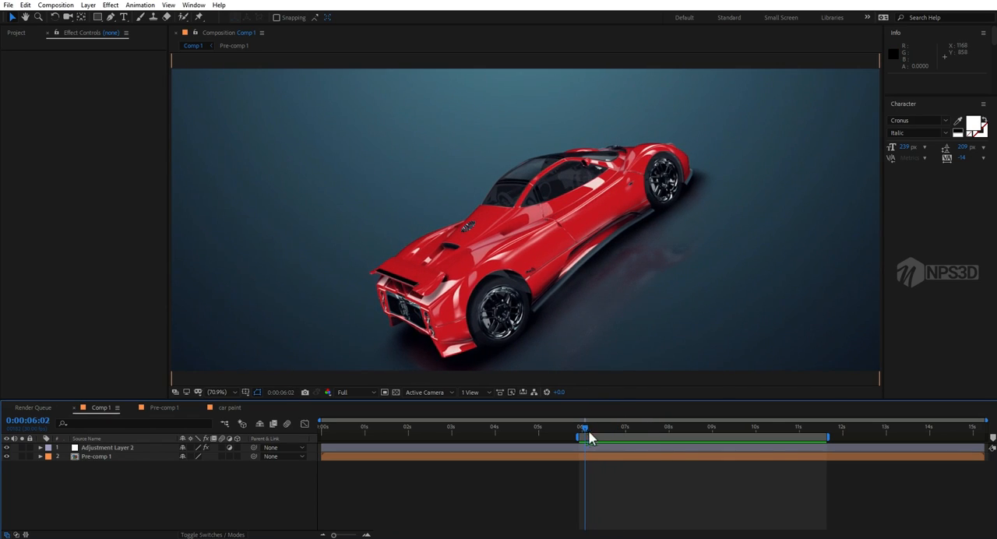
pyautogui.press('space')
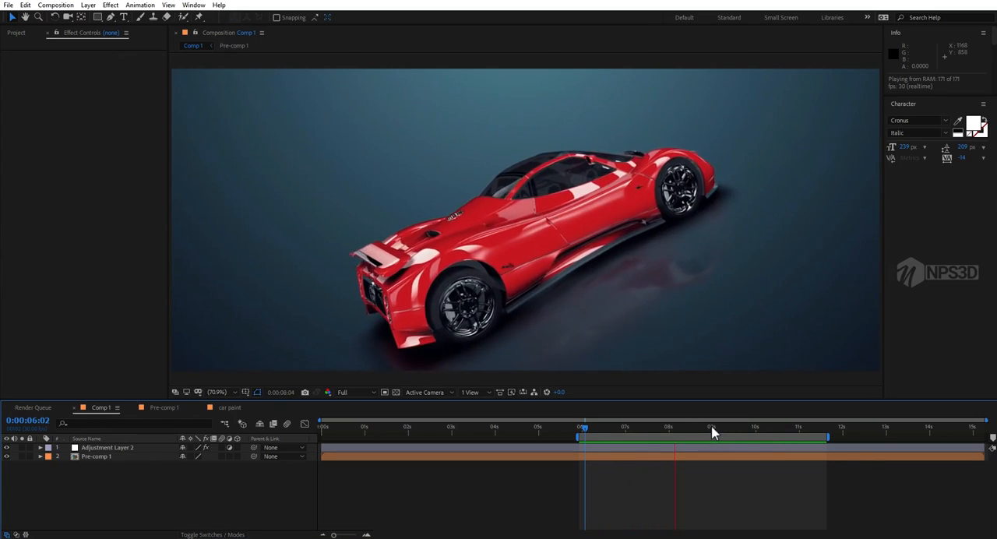
pyautogui.moveTo(673, 430)
pyautogui.mouseDown()
pyautogui.moveTo(639, 430)
pyautogui.moveTo(717, 430)
pyautogui.moveTo(613, 436)
pyautogui.moveTo(678, 430)
pyautogui.mouseUp()
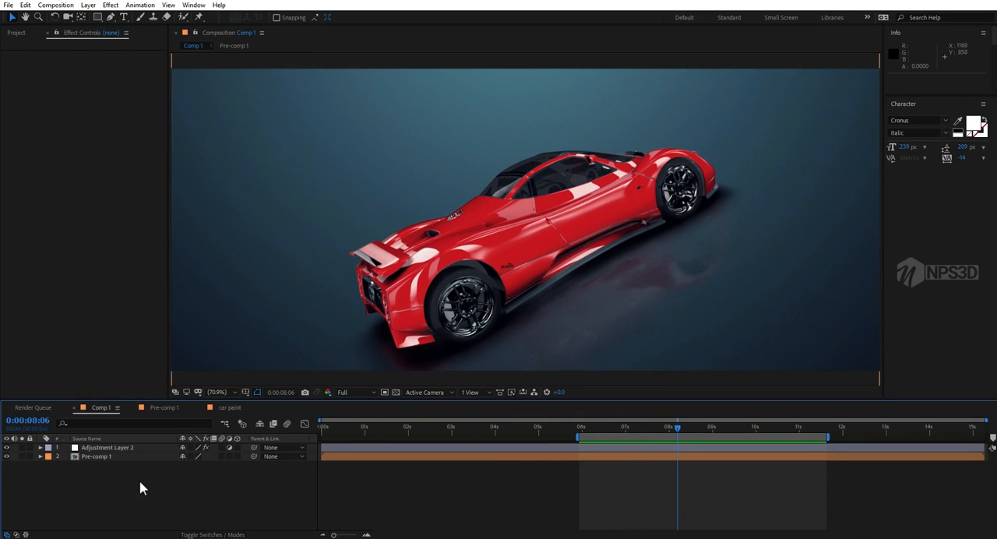
# Step: Open Pre-comp 1 and apply the white Default (copy) material to the car body in White Solid 1's Element scene
pyautogui.click(207, 119)
pyautogui.click(112, 458)
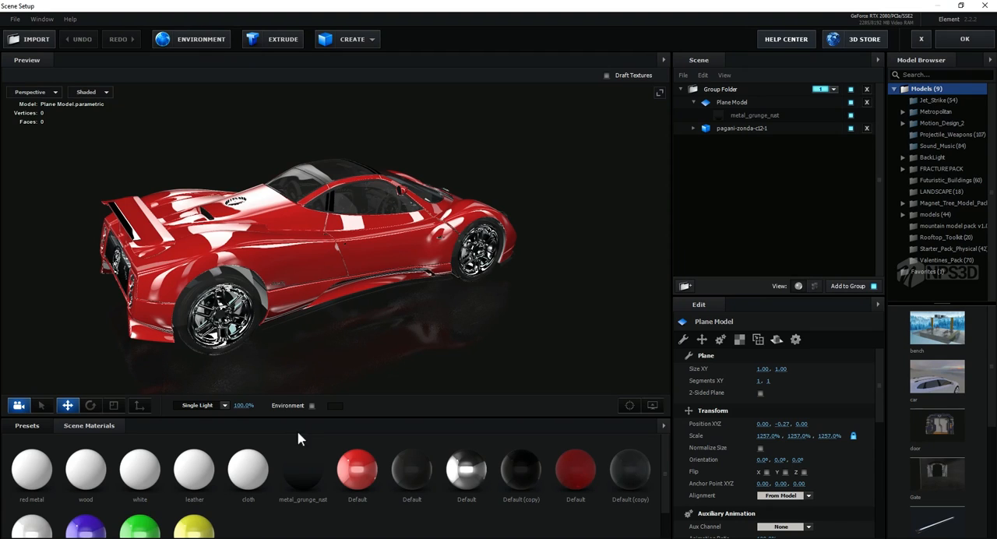
pyautogui.scroll(-1, 299, 467)
pyautogui.moveTo(31, 510); pyautogui.dragTo(358, 250)
pyautogui.click(988, 43)
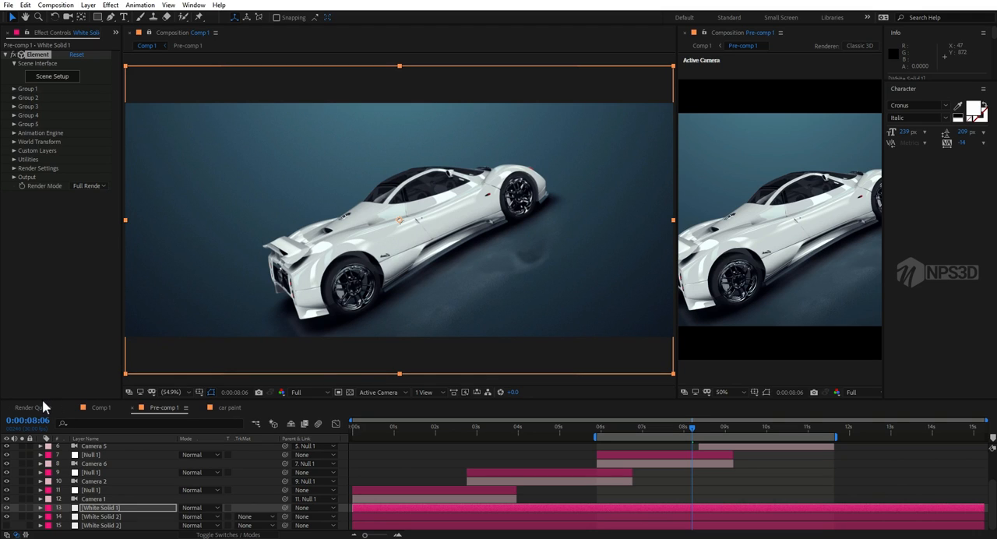
# Step: Apply the purple-blue Default (copy) material to the car body in the Element scene and accept it
pyautogui.click(50, 78)
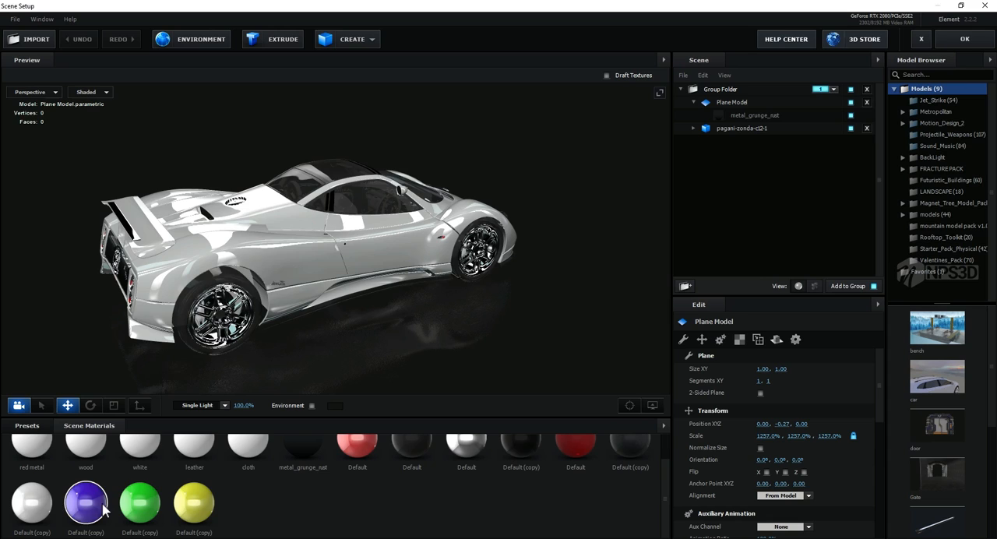
pyautogui.moveTo(103, 510); pyautogui.dragTo(362, 254)
pyautogui.click(969, 41)
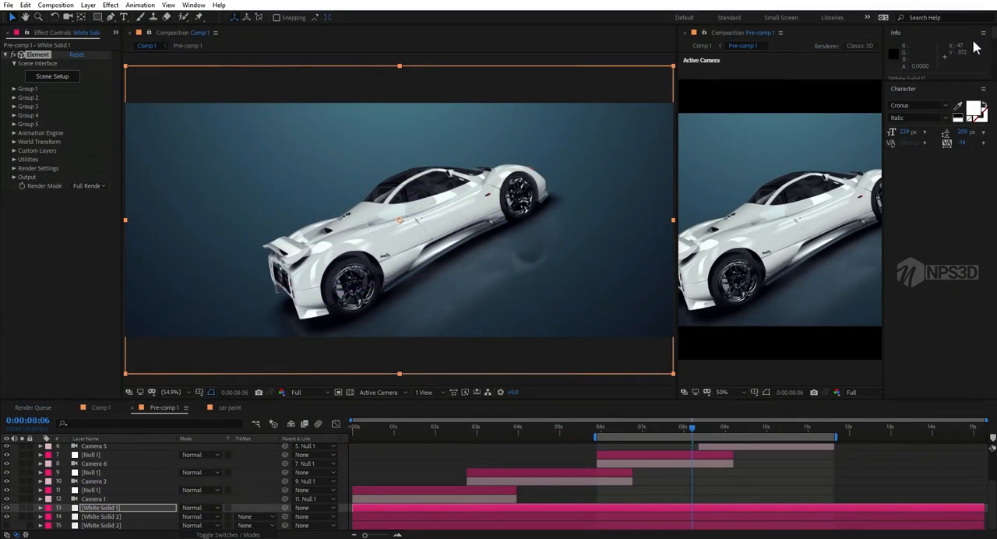
# Step: Try the green material on the car body, replace it with the yellow Default (copy) material, and accept the scene
pyautogui.click(52, 78)
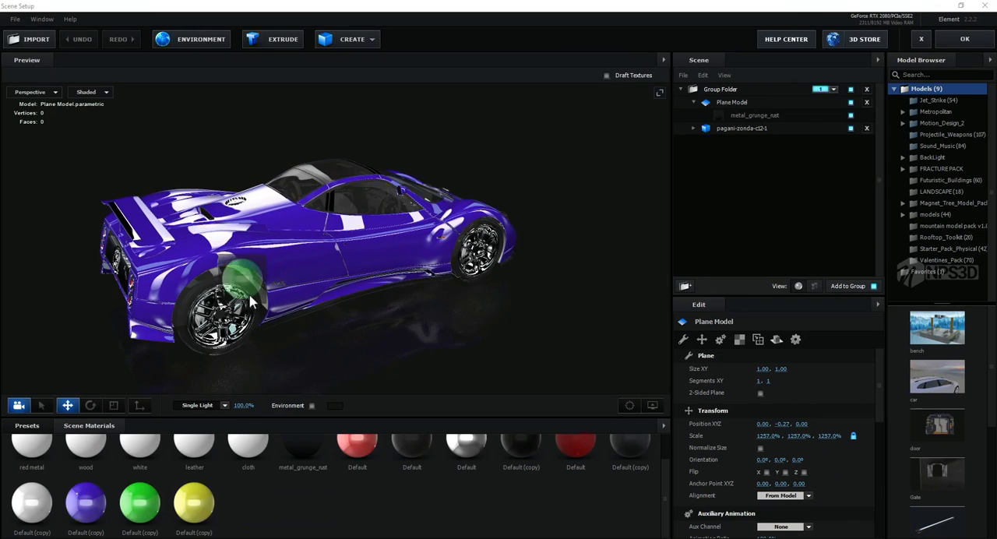
pyautogui.moveTo(250, 296); pyautogui.dragTo(273, 269)
pyautogui.moveTo(195, 503); pyautogui.dragTo(342, 227)
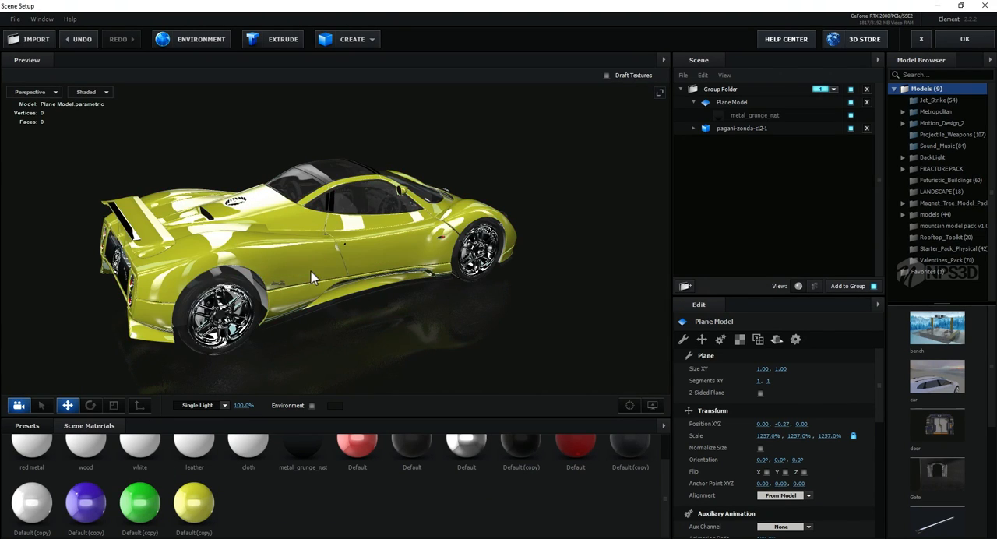
pyautogui.click(964, 39)
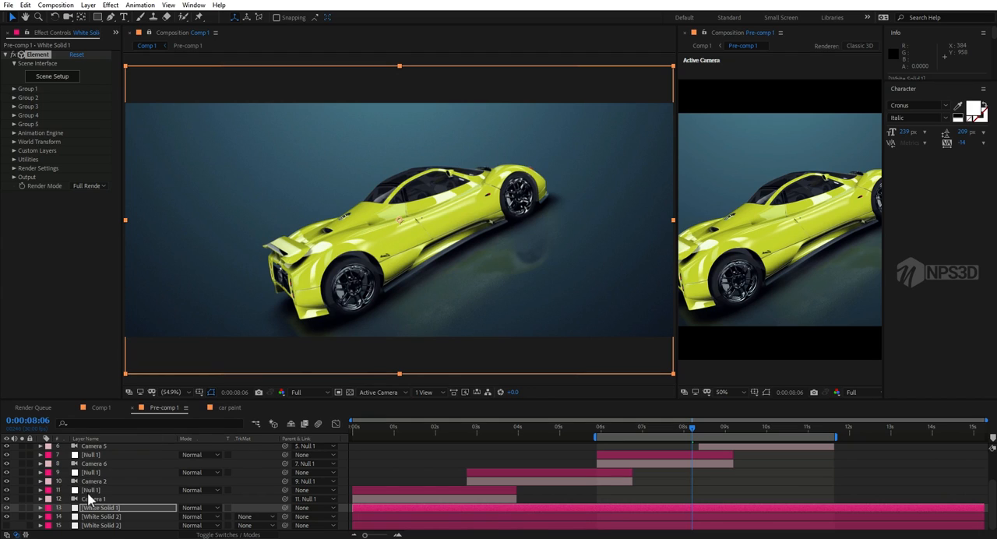
# Step: Set the Gradient Ramp start colour of background layer 14, White Solid 2, to olive green 969E37
pyautogui.click(100, 518)
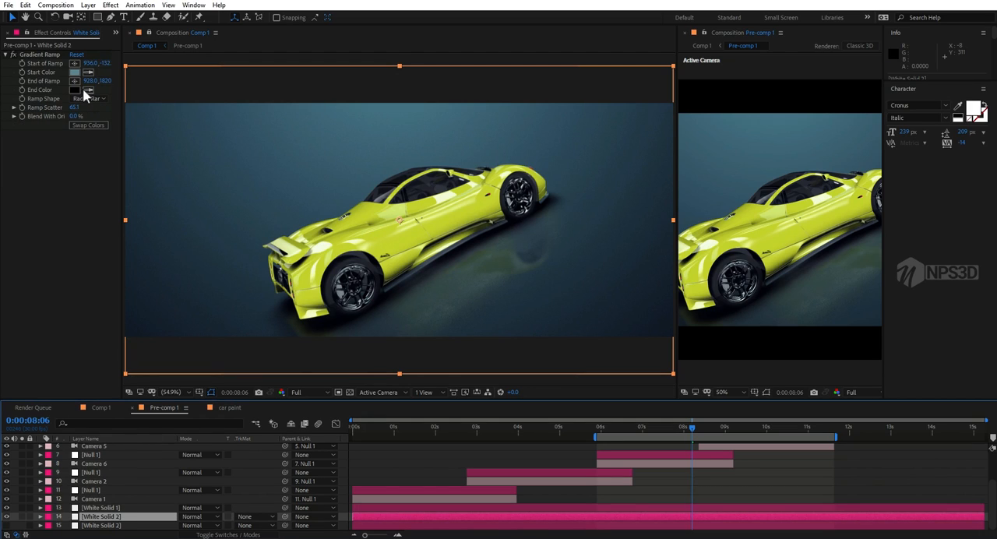
pyautogui.click(75, 72)
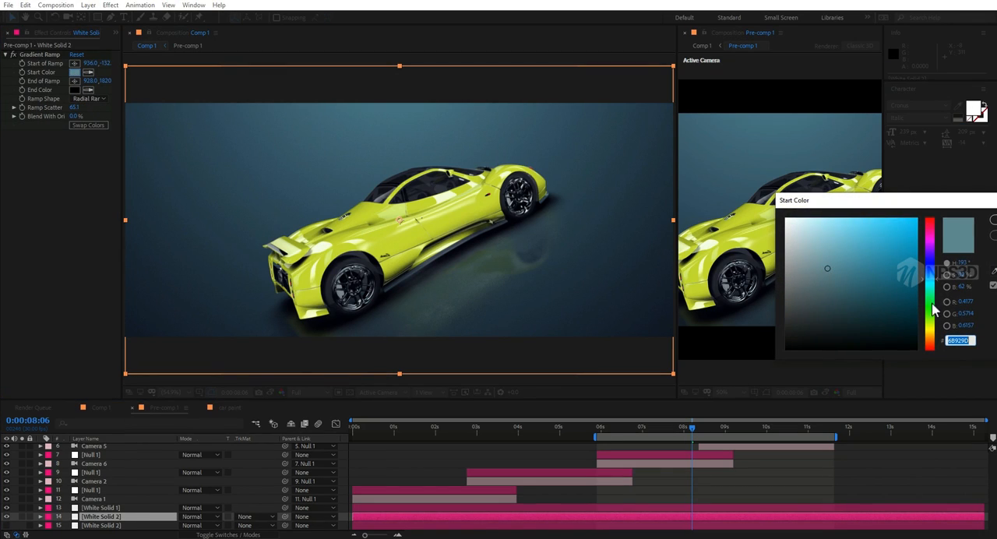
pyautogui.moveTo(931, 304); pyautogui.dragTo(933, 327)
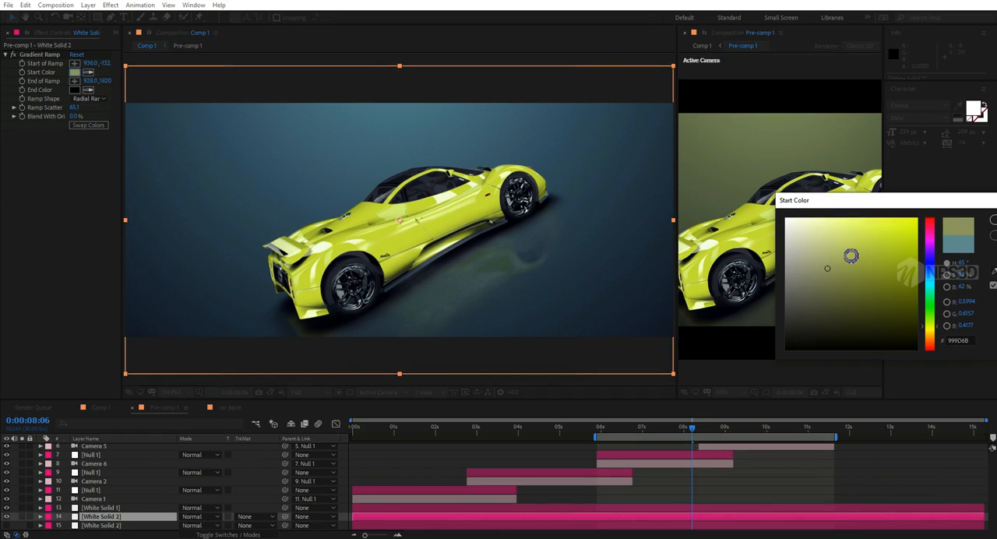
pyautogui.click(834, 239)
pyautogui.moveTo(835, 239)
pyautogui.mouseDown()
pyautogui.moveTo(888, 282)
pyautogui.moveTo(871, 268)
pyautogui.mouseUp()
pyautogui.click(991, 226)
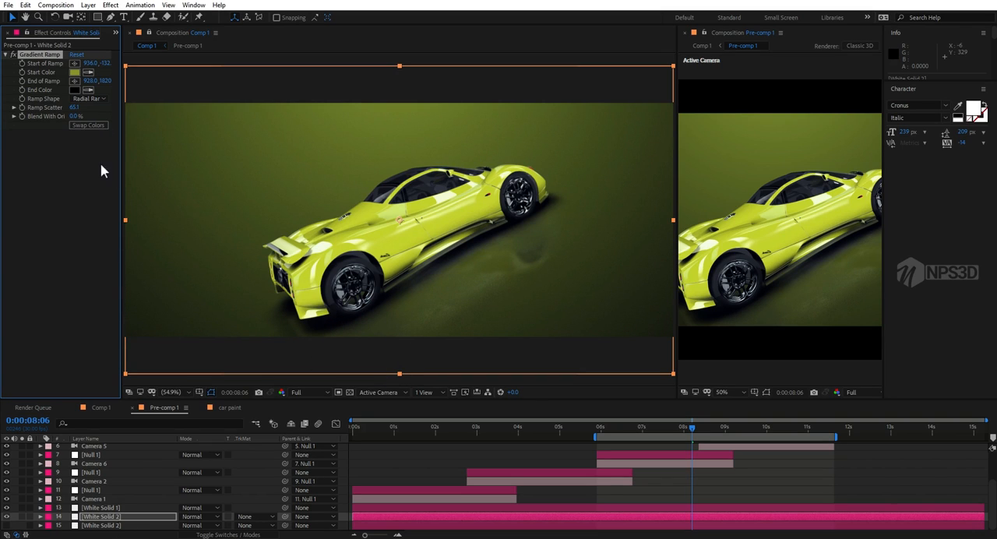
# Step: Apply the bright red Default material to the car body in White Solid 1's Element scene and accept it
pyautogui.click(102, 508)
pyautogui.click(52, 77)
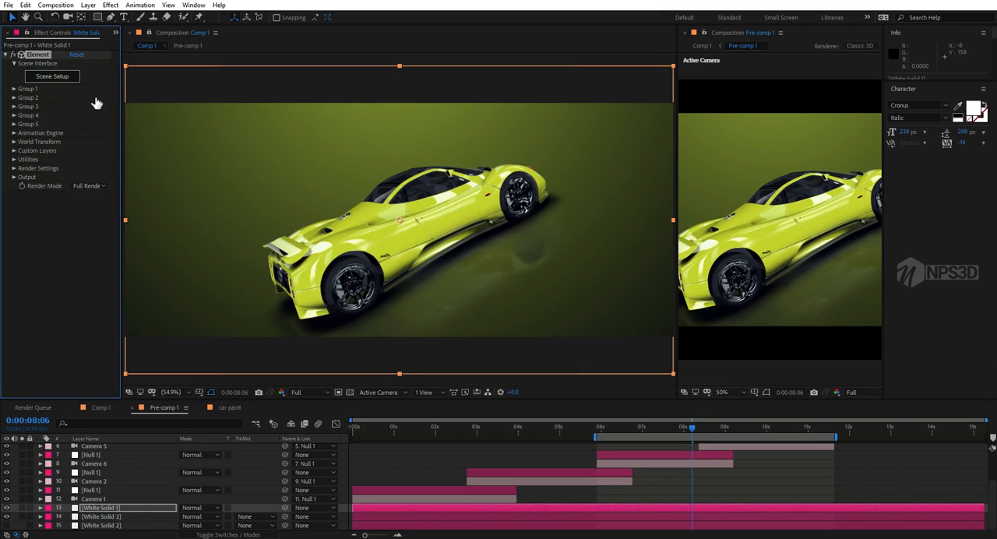
pyautogui.scroll(1, 327, 475)
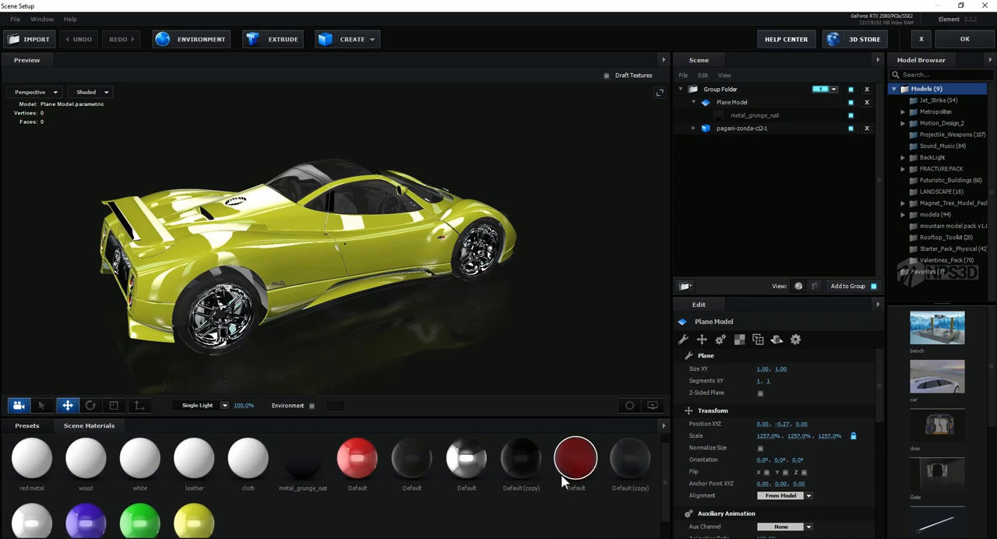
pyautogui.moveTo(357, 470); pyautogui.dragTo(238, 248)
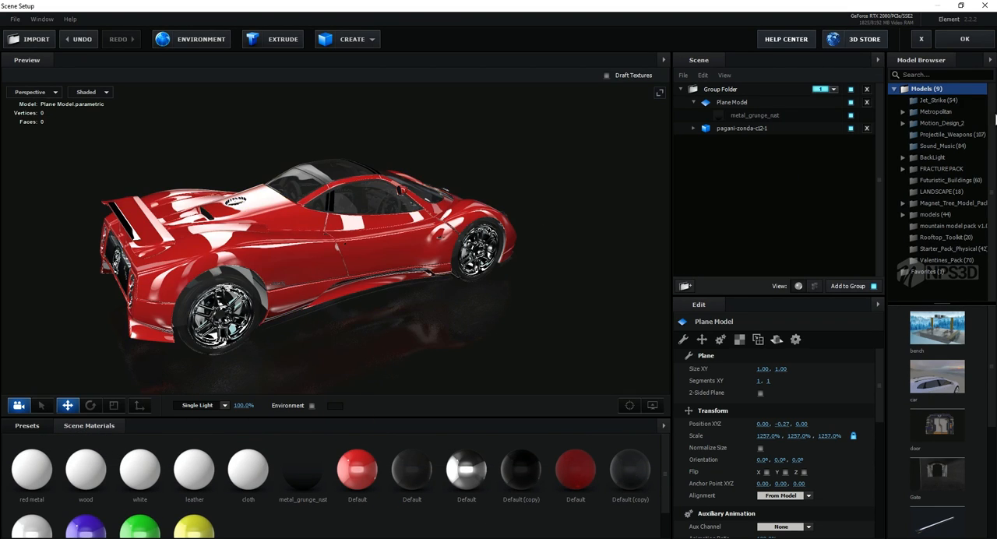
pyautogui.click(965, 39)
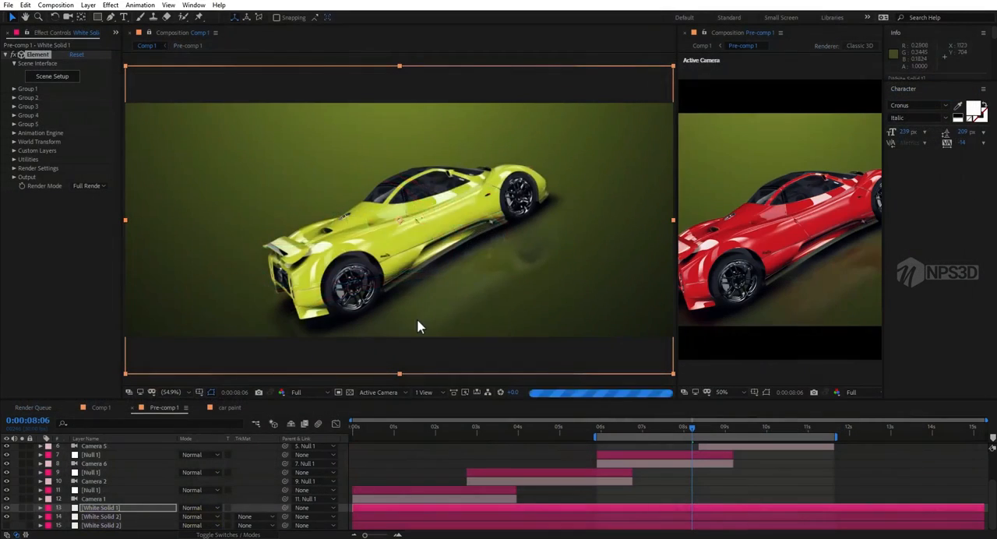
# Step: Set the Gradient Ramp start colour of background layer 14, White Solid 2, to red C34C4C
pyautogui.click(100, 517)
pyautogui.click(74, 72)
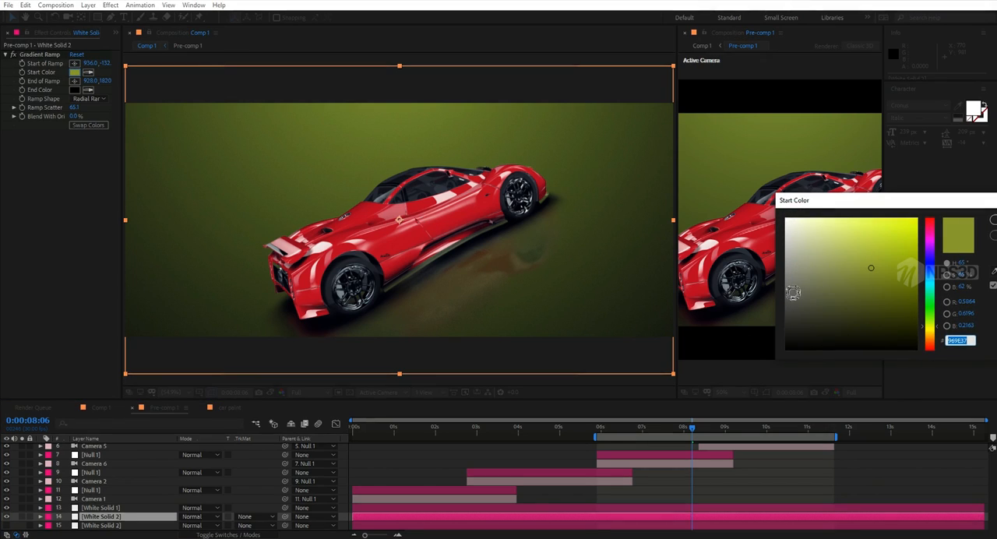
pyautogui.moveTo(790, 285); pyautogui.dragTo(772, 285)
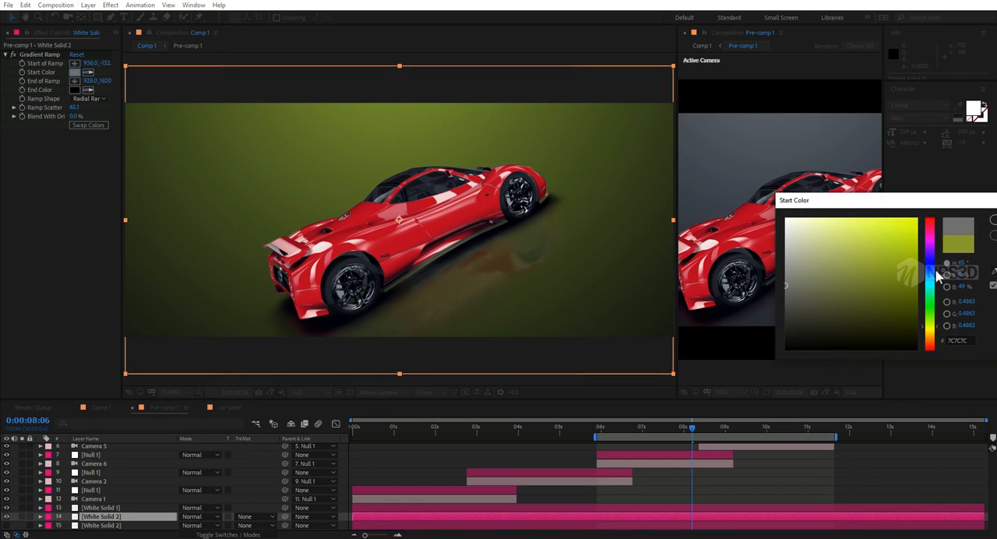
pyautogui.moveTo(933, 285); pyautogui.dragTo(932, 225)
pyautogui.moveTo(889, 249)
pyautogui.mouseDown()
pyautogui.moveTo(931, 218)
pyautogui.moveTo(884, 231)
pyautogui.moveTo(857, 222)
pyautogui.moveTo(879, 251)
pyautogui.mouseUp()
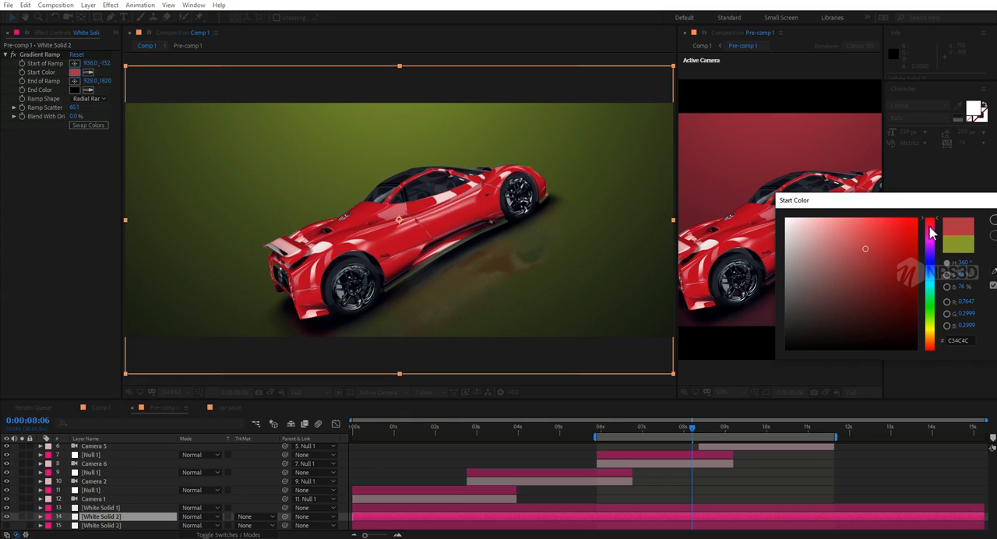
pyautogui.click(992, 222)
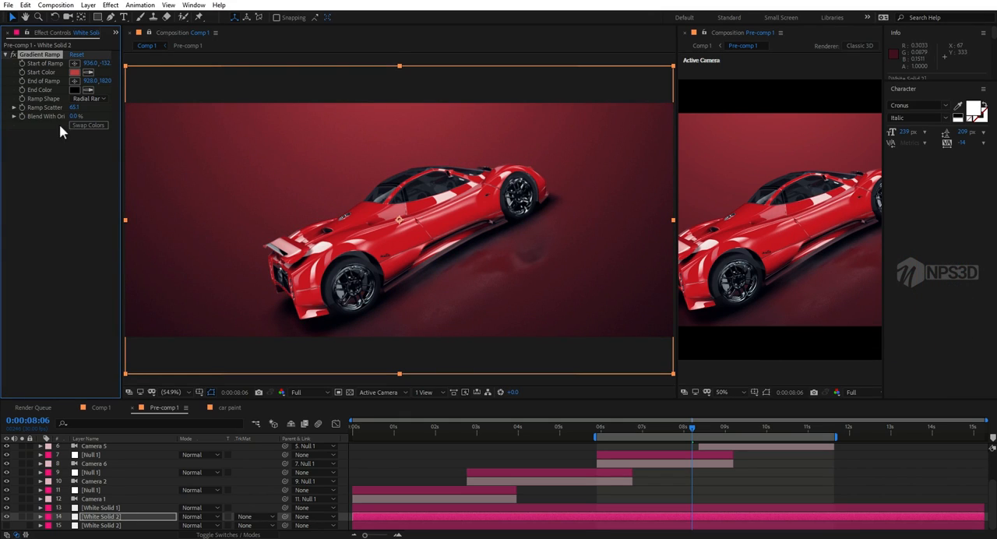
# Step: Set the background's Gradient Ramp start colour to grey-blue 8096AA and close the second composition viewer
pyautogui.click(74, 71)
pyautogui.click(931, 277)
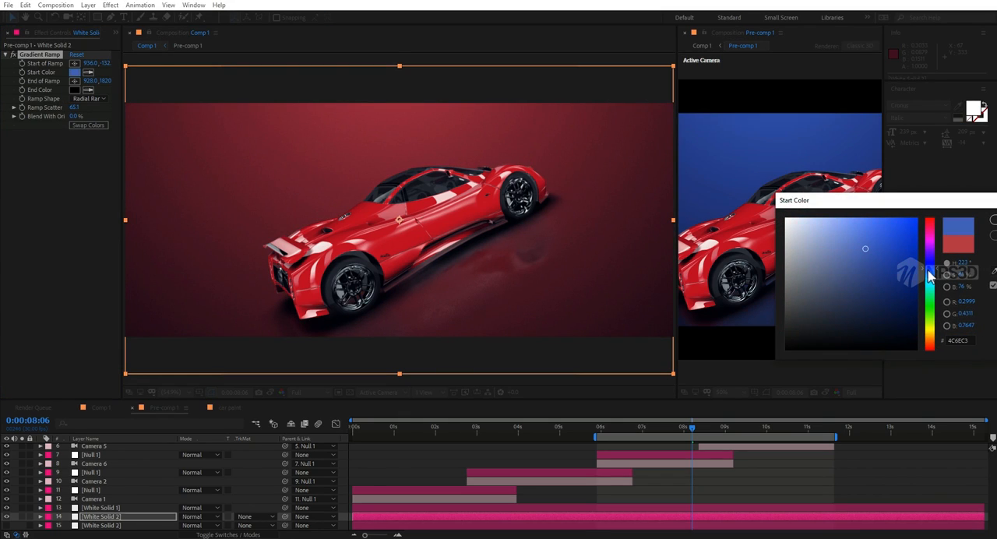
pyautogui.moveTo(933, 278); pyautogui.dragTo(933, 276)
pyautogui.moveTo(847, 245)
pyautogui.mouseDown()
pyautogui.moveTo(822, 240)
pyautogui.moveTo(836, 259)
pyautogui.moveTo(818, 258)
pyautogui.mouseUp()
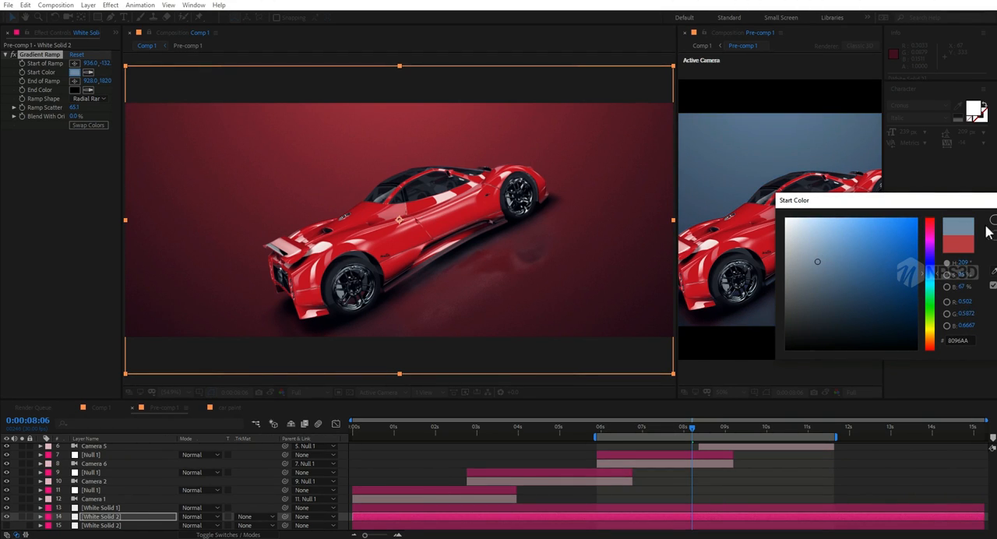
pyautogui.click(993, 222)
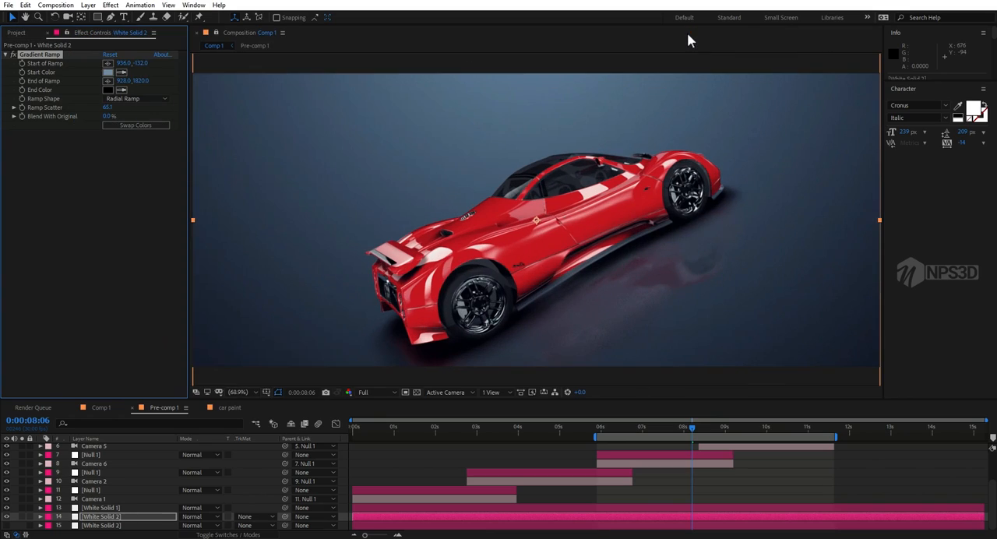
pyautogui.click(693, 33)
# Step: Examine the bg, e3d and Camera 1 layers of the car paint composition and their applied effects
pyautogui.click(101, 407)
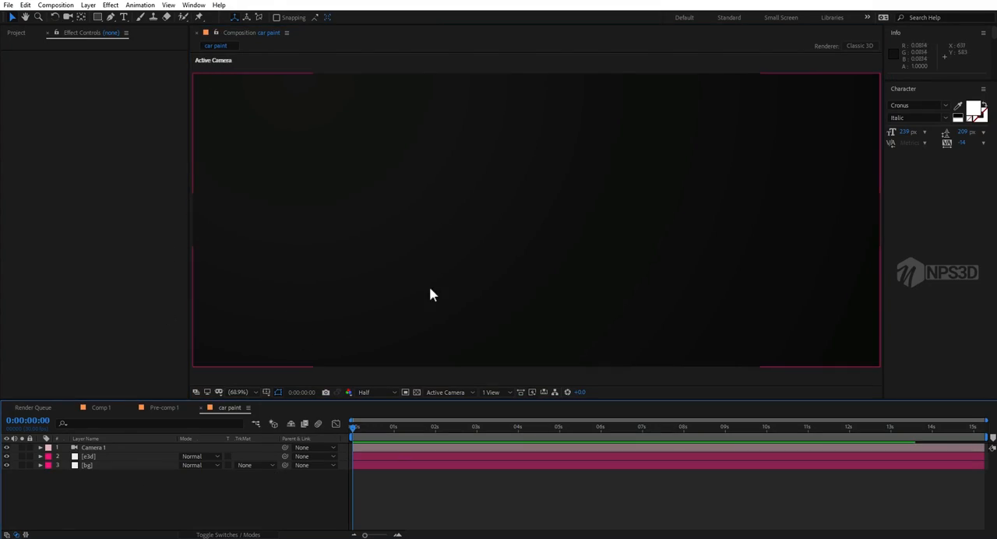
pyautogui.click(109, 466)
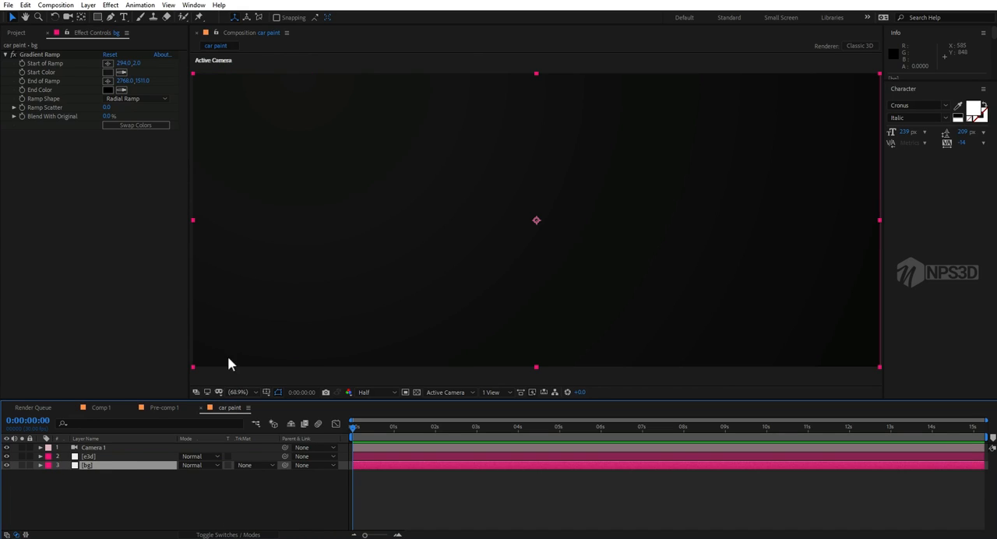
pyautogui.click(95, 476)
pyautogui.click(96, 467)
pyautogui.click(97, 456)
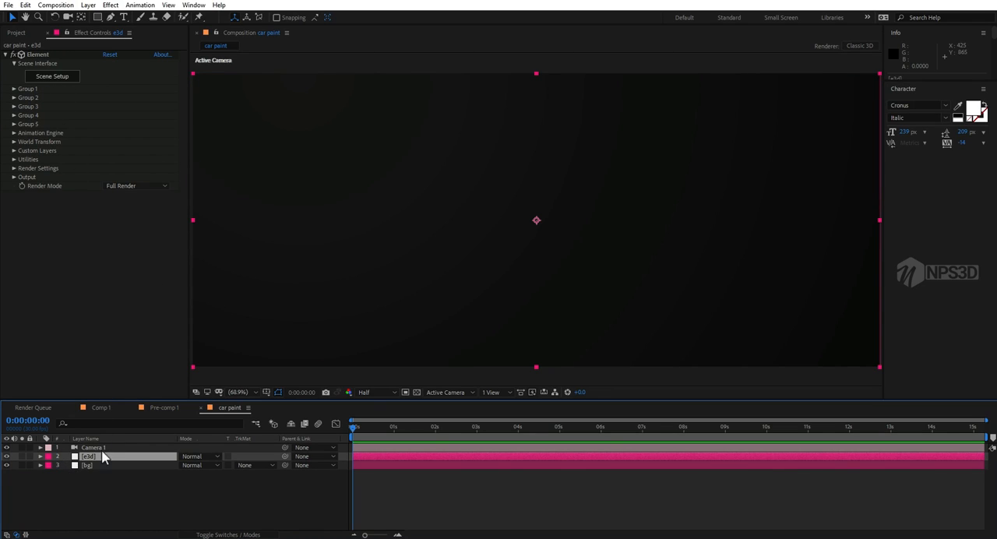
pyautogui.click(102, 449)
pyautogui.click(97, 457)
# Step: Import the 3D object pagani-zonda-c12-1.obj into the e3d layer's Element scene with Use Auto-Normals enabled
pyautogui.click(53, 76)
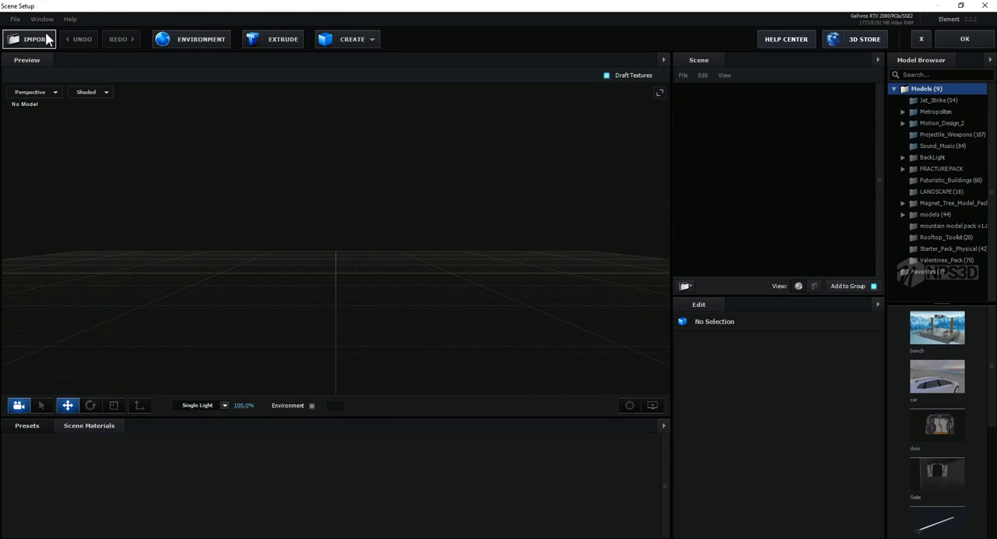
pyautogui.click(15, 19)
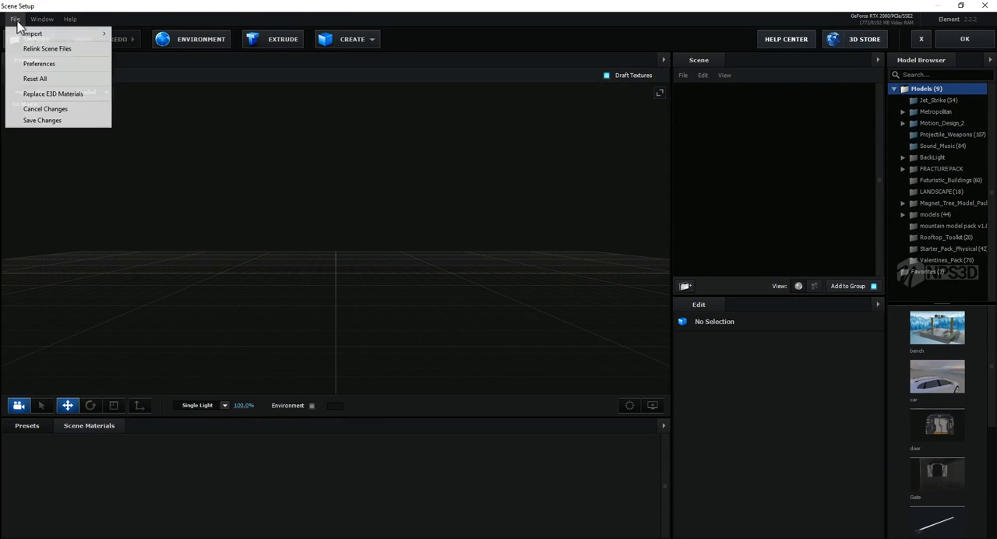
pyautogui.moveTo(32, 33)
pyautogui.click(132, 34)
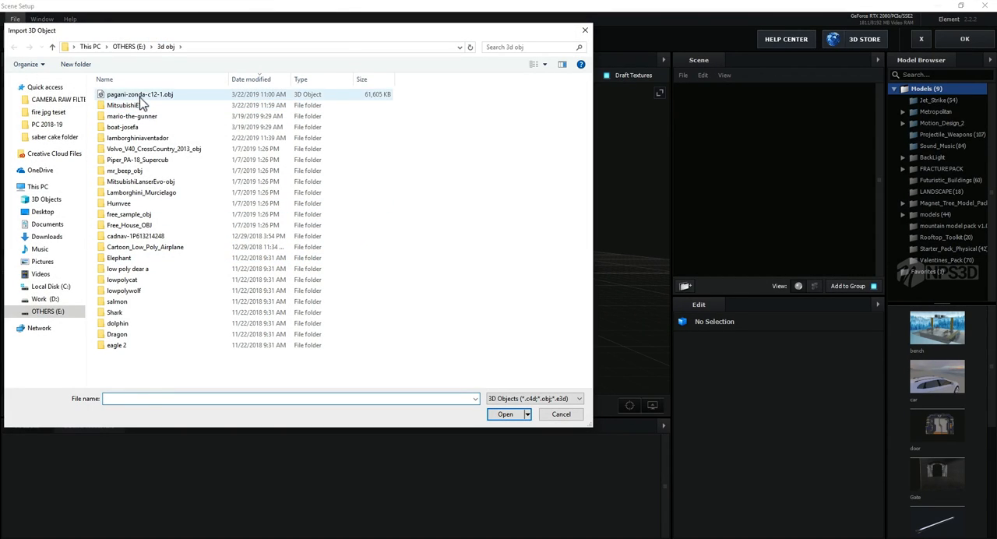
pyautogui.click(140, 94)
pyautogui.click(504, 414)
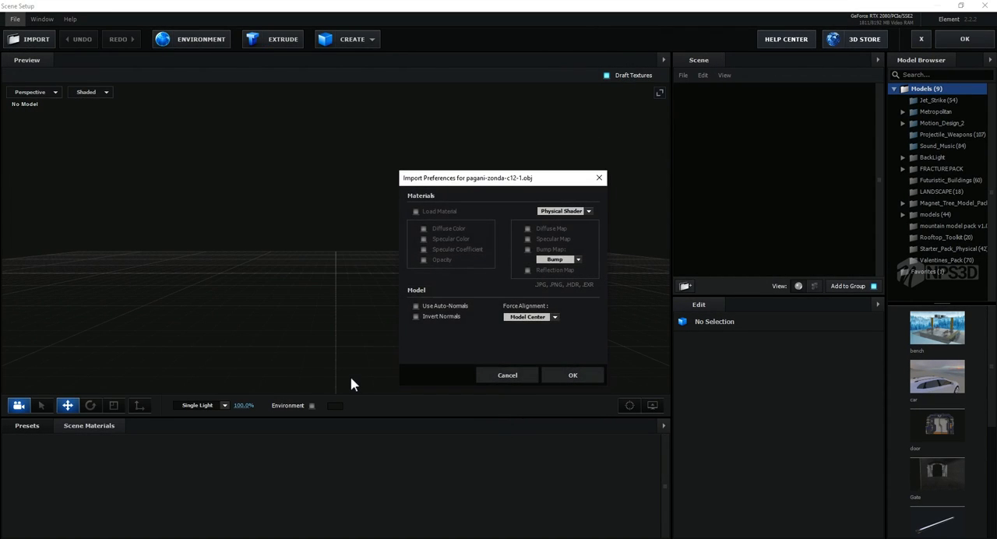
pyautogui.click(416, 306)
pyautogui.click(562, 376)
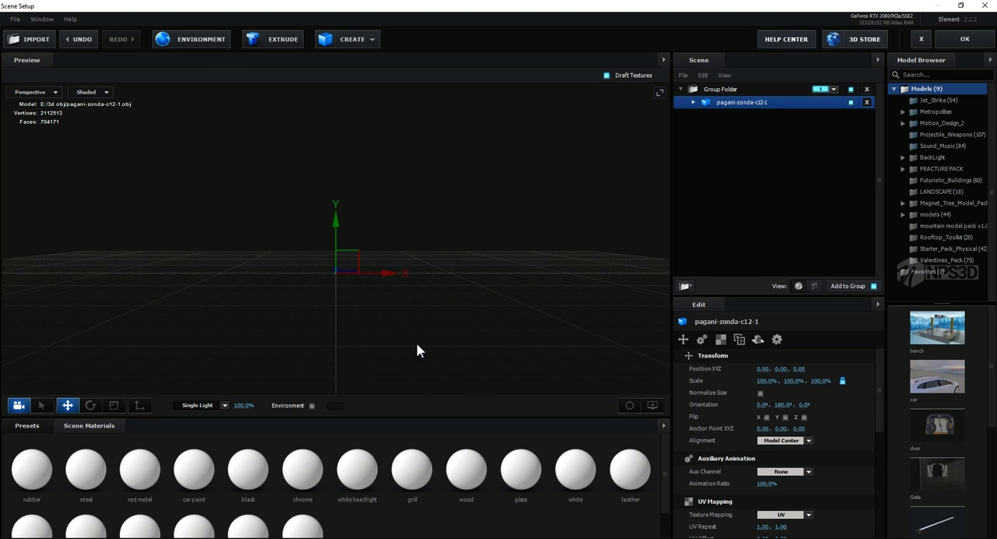
# Step: Turn on Normalize Size for the imported pagani-zonda-c12-1 model
pyautogui.moveTo(444, 316); pyautogui.dragTo(405, 273)
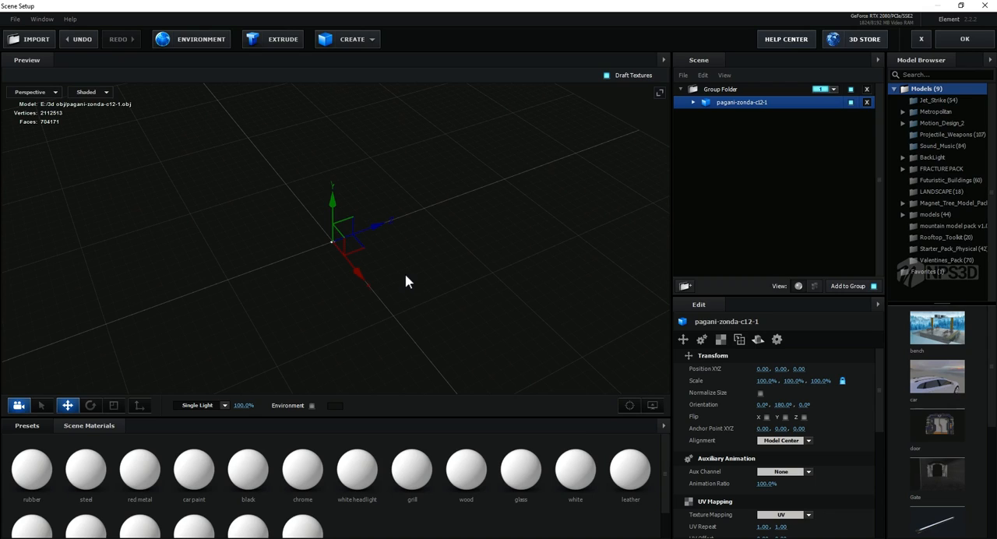
pyautogui.click(761, 394)
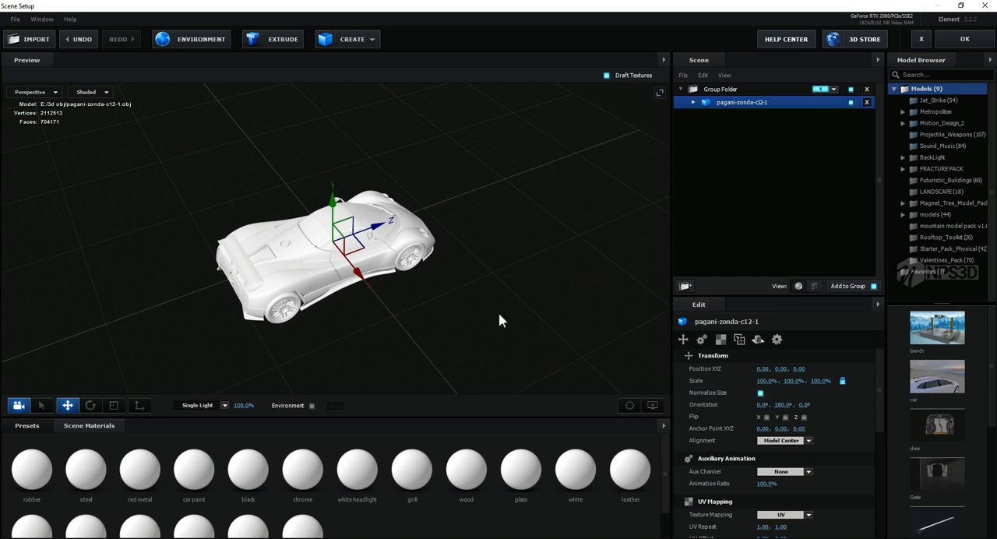
pyautogui.click(761, 393)
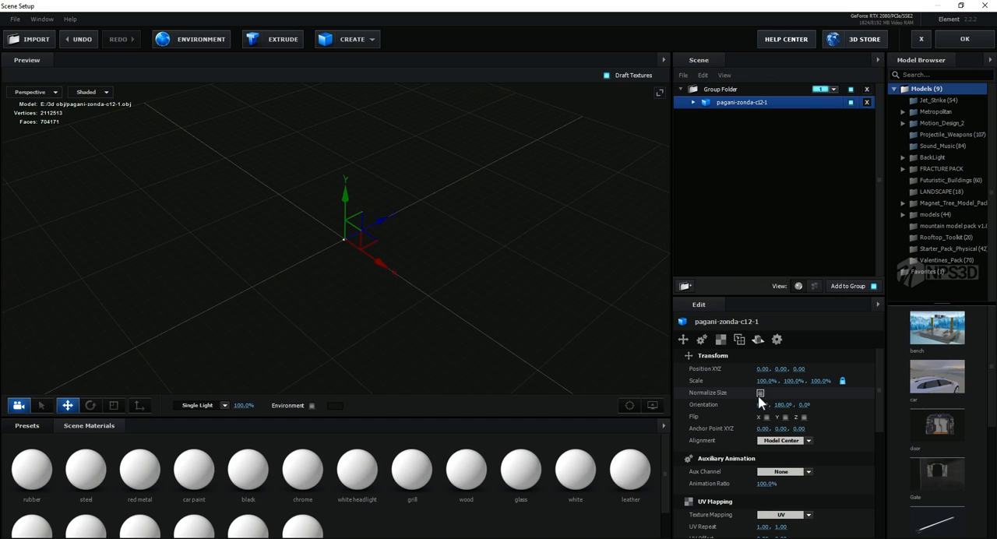
pyautogui.click(761, 393)
pyautogui.moveTo(384, 278)
pyautogui.mouseDown()
pyautogui.moveTo(355, 268)
pyautogui.moveTo(388, 272)
pyautogui.mouseUp()
pyautogui.moveTo(767, 381); pyautogui.dragTo(790, 380)
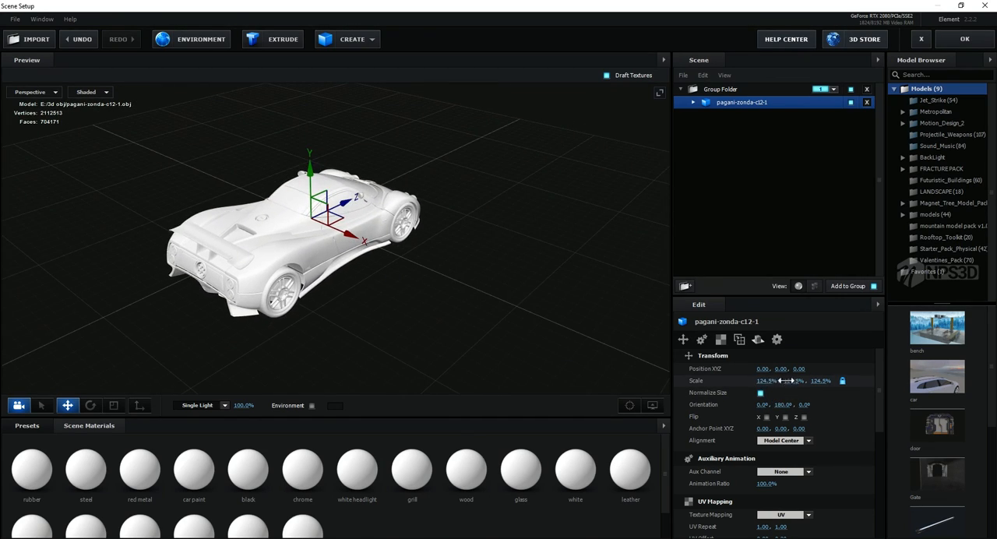
pyautogui.hotkey('ctrl', 'z')
# Step: Examine the imported car model's body from the front and above, and its interior and underside from below
pyautogui.moveTo(487, 296); pyautogui.dragTo(387, 269)
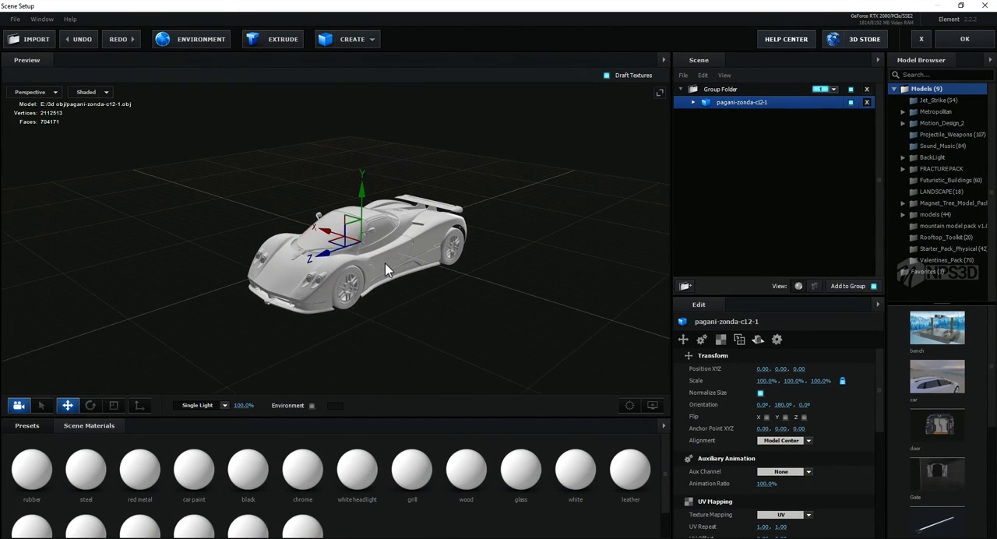
pyautogui.moveTo(396, 271); pyautogui.dragTo(343, 283, button='middle')
pyautogui.scroll(3, 352, 289)
pyautogui.moveTo(352, 290); pyautogui.dragTo(349, 321)
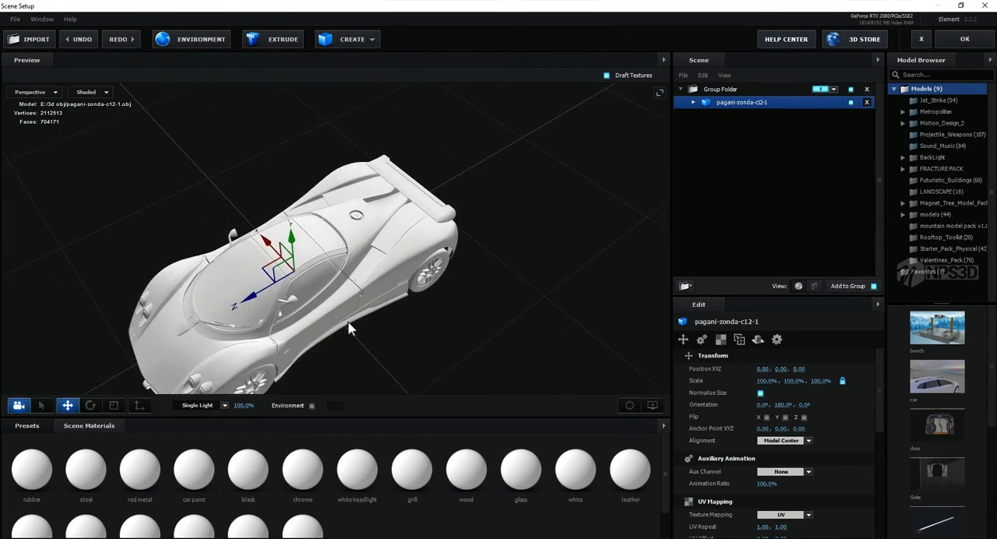
pyautogui.moveTo(349, 320); pyautogui.dragTo(361, 293, button='middle')
pyautogui.moveTo(359, 290); pyautogui.dragTo(373, 262)
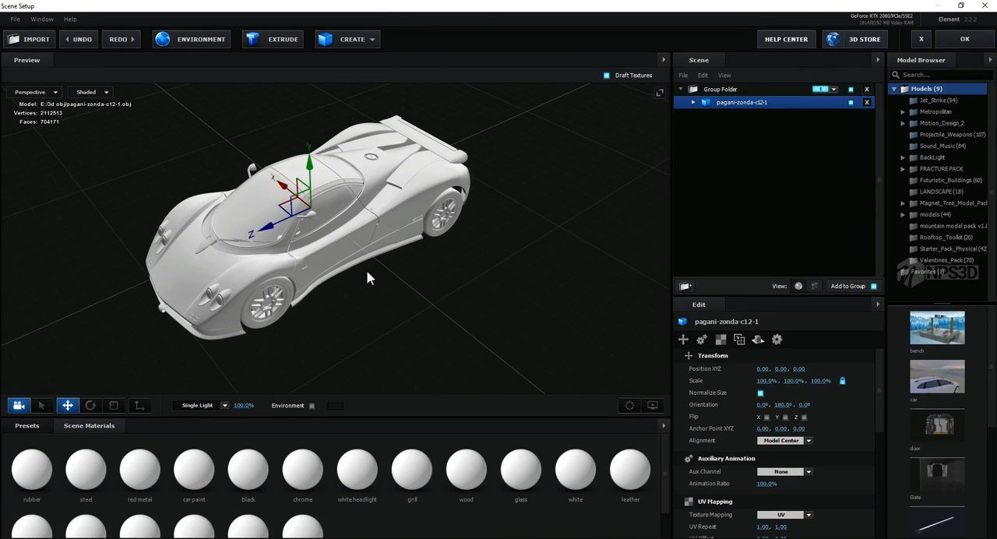
pyautogui.scroll(4, 373, 320)
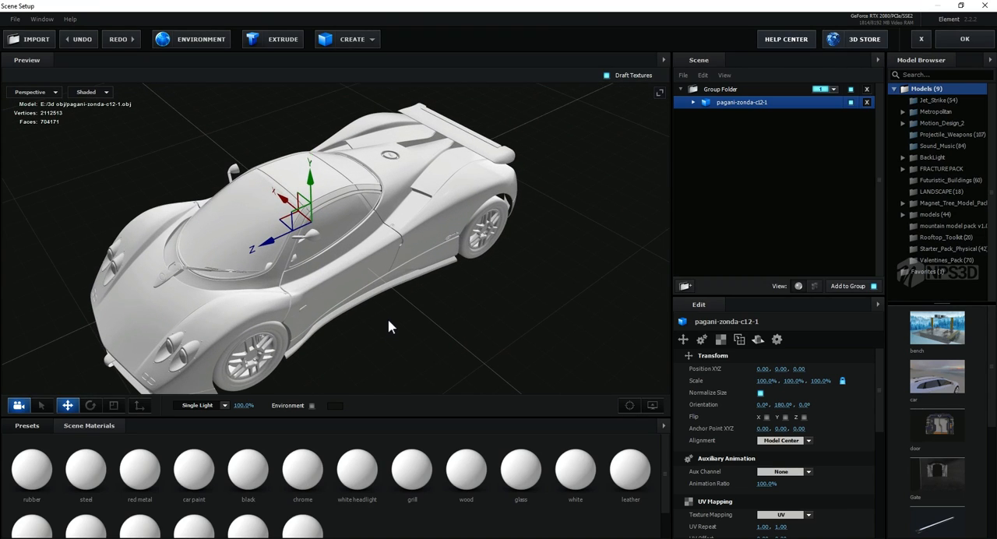
pyautogui.moveTo(388, 326)
pyautogui.mouseDown()
pyautogui.moveTo(385, 314)
pyautogui.moveTo(394, 316)
pyautogui.mouseUp()
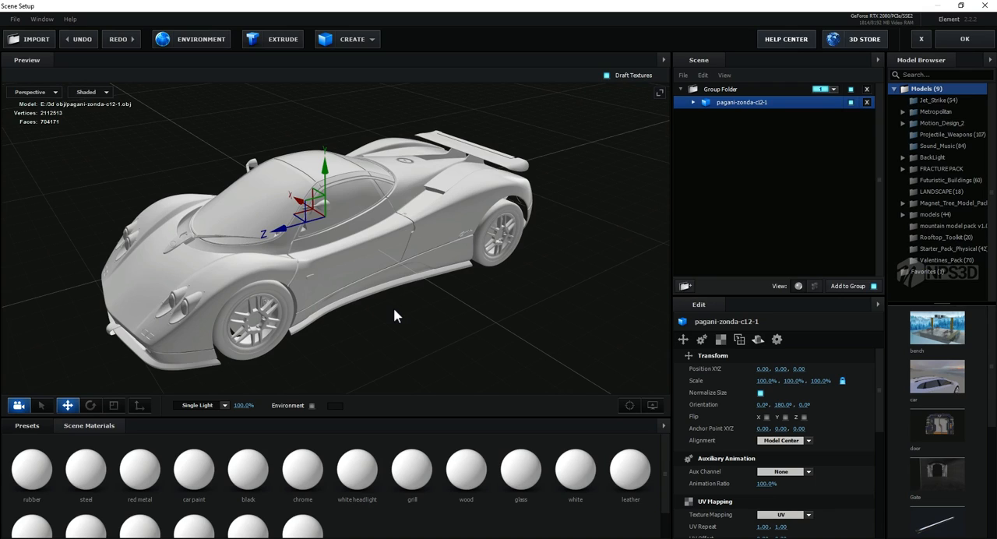
pyautogui.moveTo(394, 310); pyautogui.dragTo(395, 306)
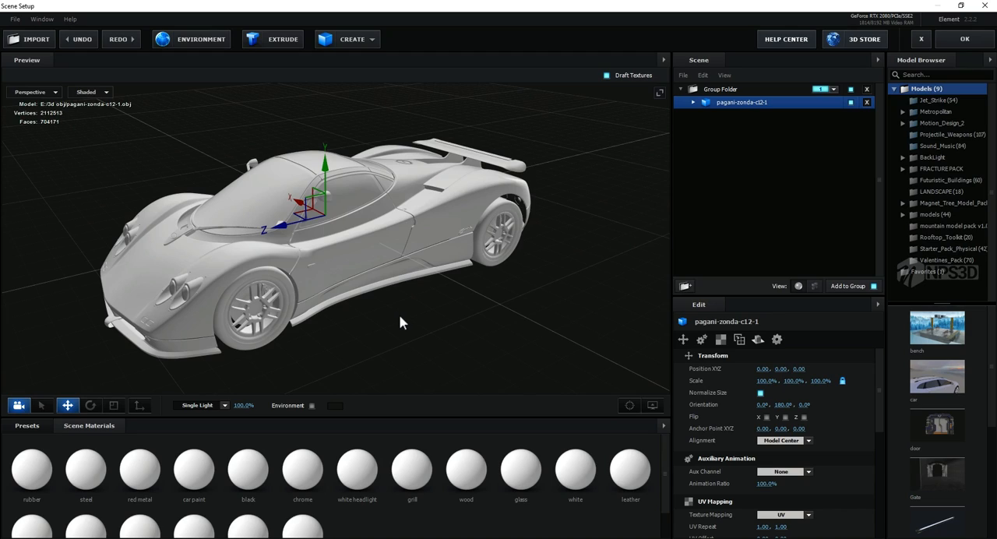
pyautogui.moveTo(402, 316); pyautogui.dragTo(342, 248)
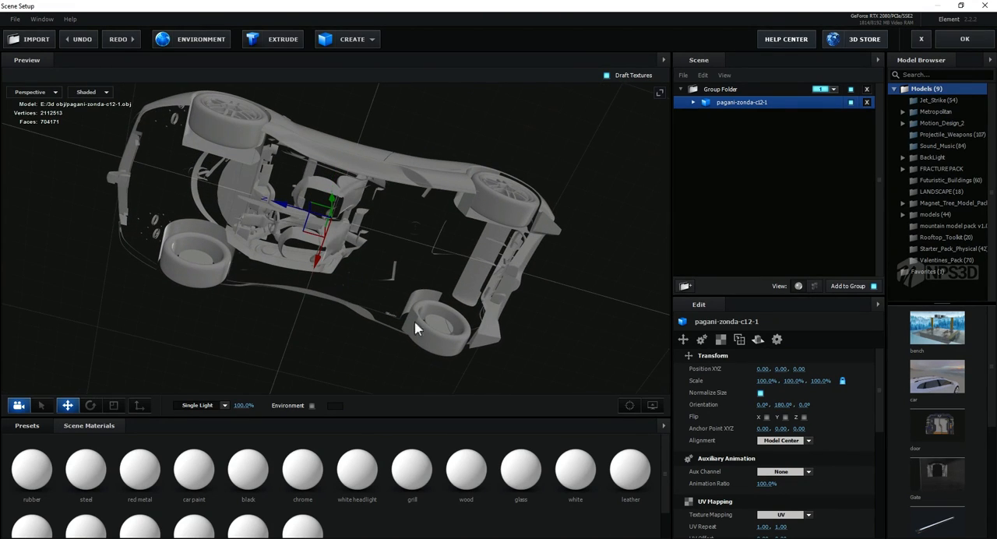
# Step: Expand the pagani-zonda-c12-1 model's materials and enable Draw Backfaces for rubber, steel and red metal
pyautogui.click(694, 102)
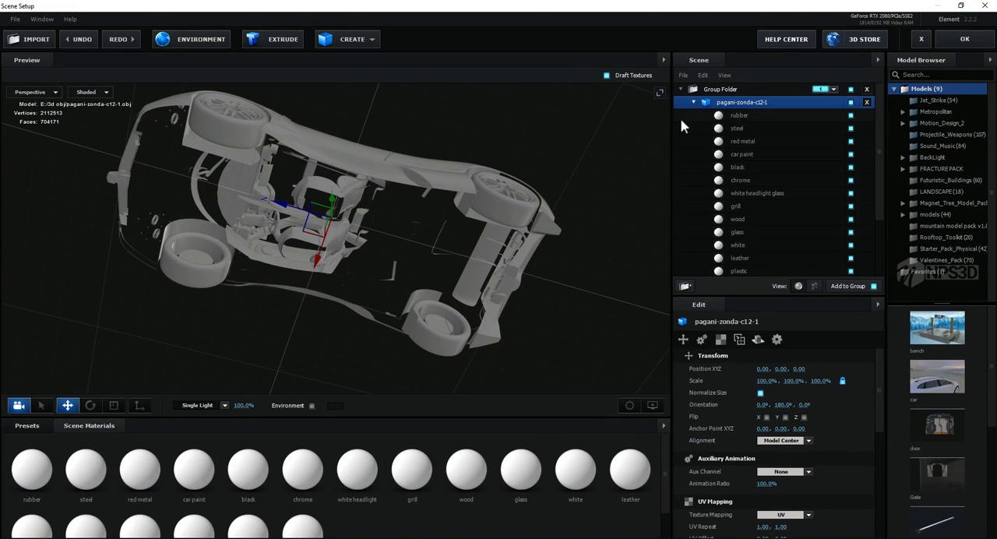
pyautogui.click(693, 102)
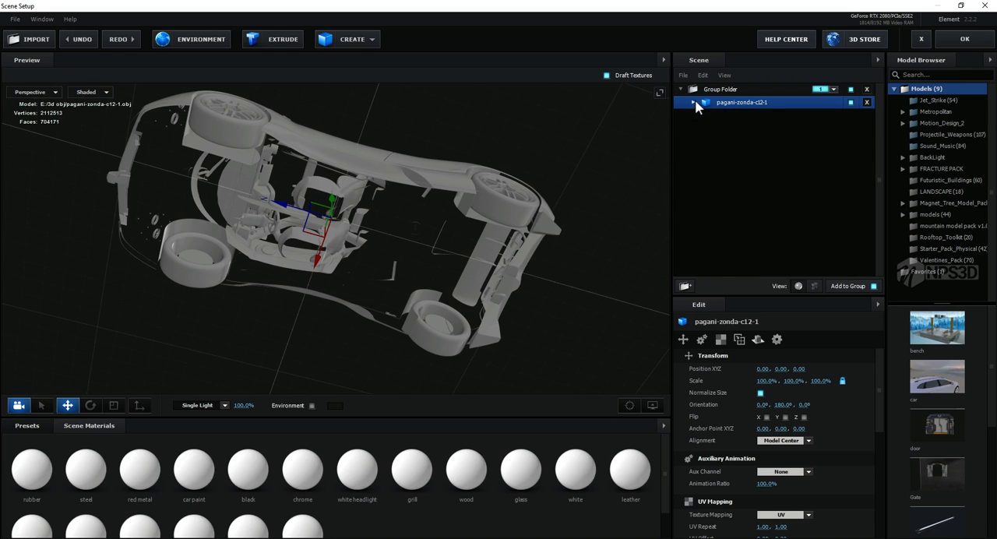
pyautogui.click(694, 102)
pyautogui.click(741, 115)
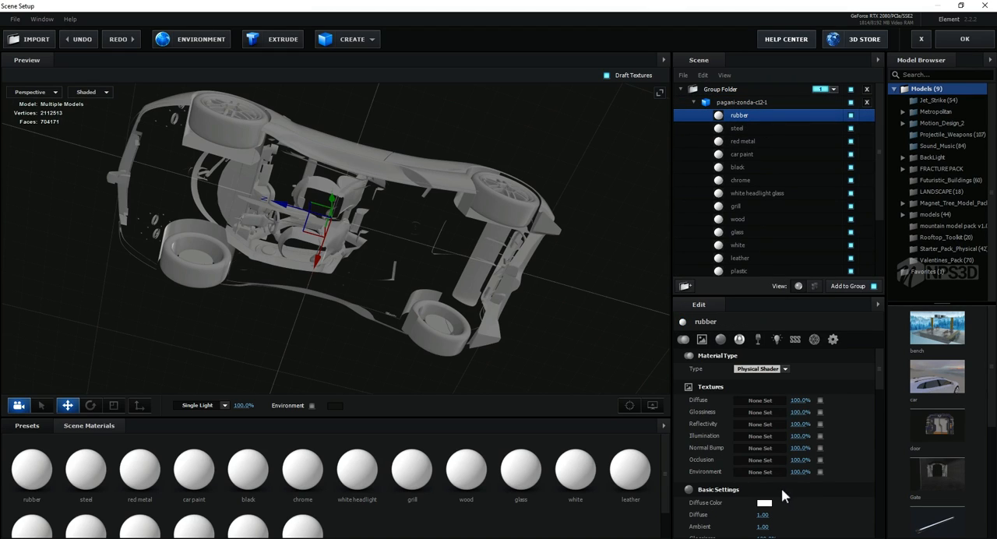
pyautogui.scroll(-10, 783, 497)
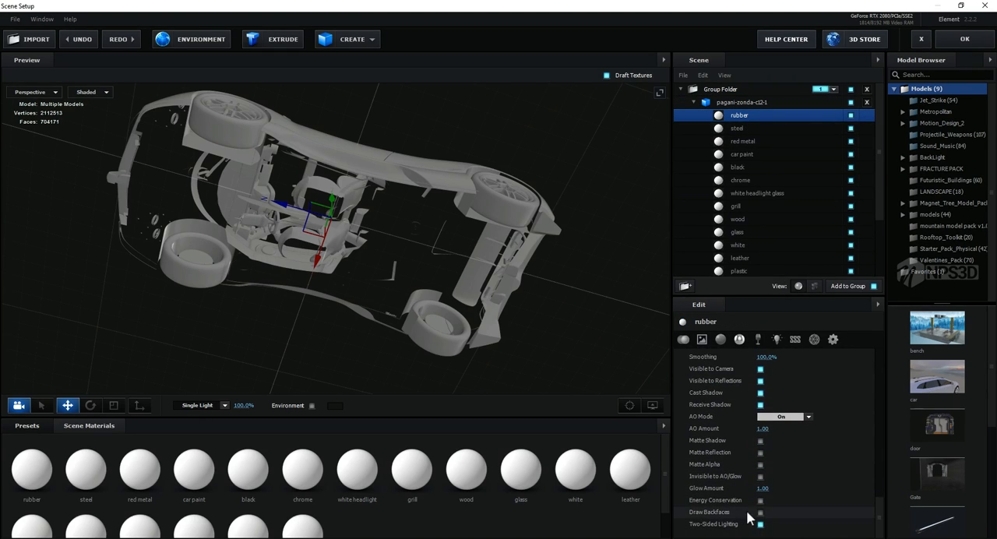
pyautogui.click(747, 129)
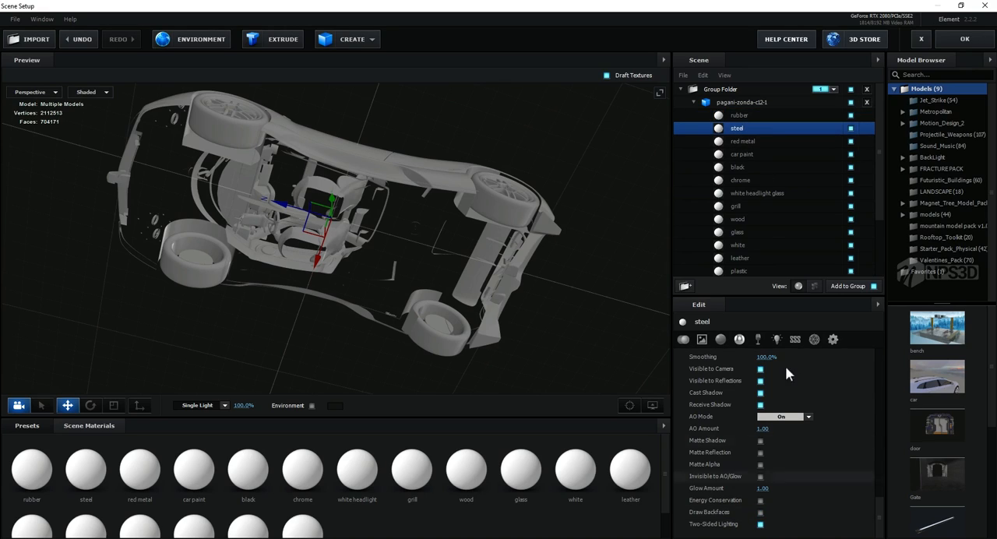
pyautogui.click(761, 513)
pyautogui.click(750, 143)
pyautogui.click(761, 513)
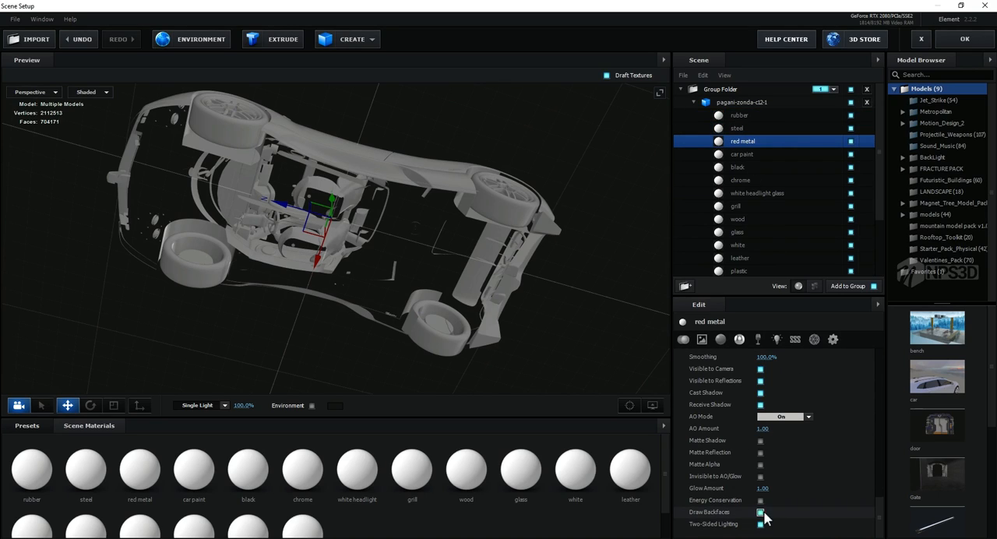
# Step: Enable Draw Backfaces for the car paint, black and chrome materials
pyautogui.click(740, 156)
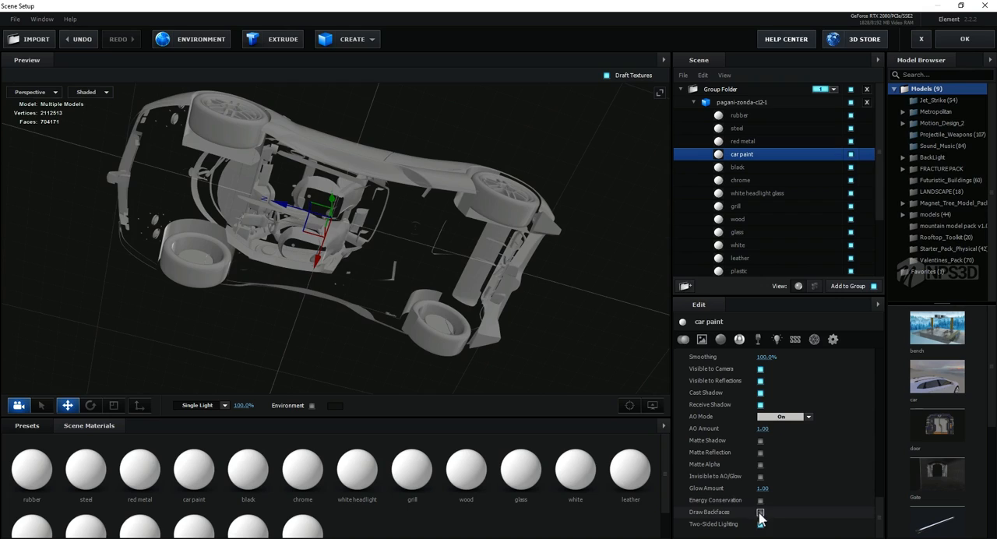
pyautogui.click(761, 513)
pyautogui.click(737, 167)
pyautogui.click(760, 512)
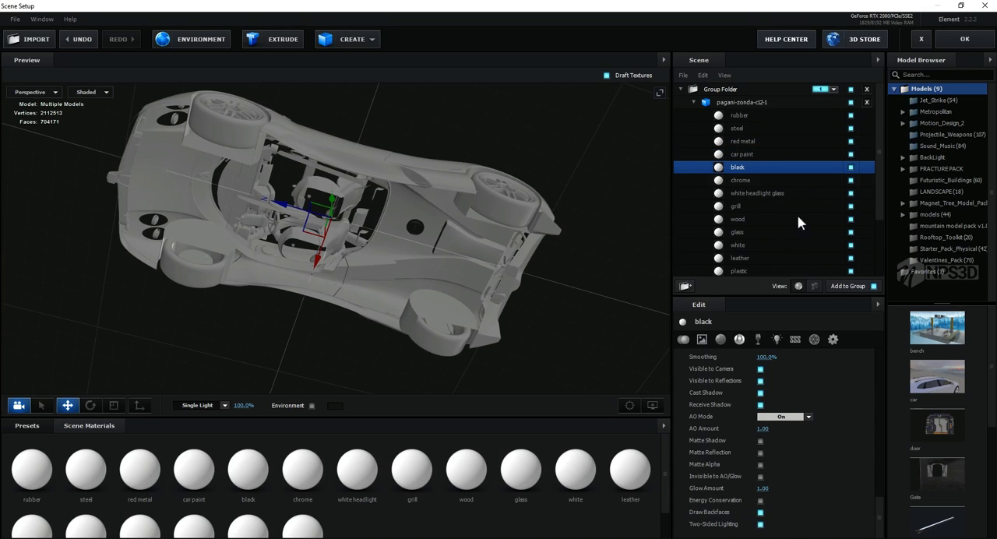
pyautogui.click(772, 180)
pyautogui.click(760, 513)
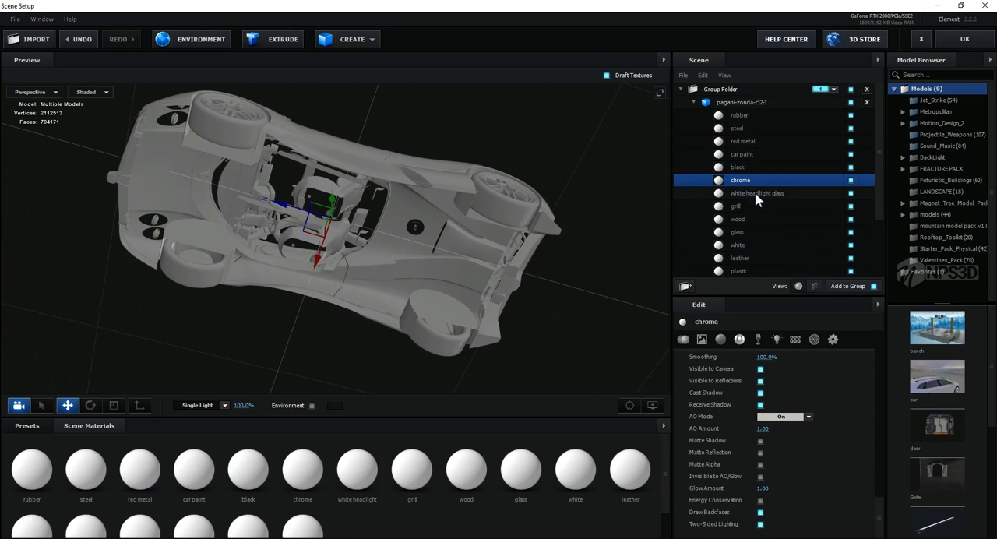
# Step: Enable Draw Backfaces for the white headlight glass, grill, wood and glass materials
pyautogui.click(756, 194)
pyautogui.click(760, 512)
pyautogui.click(765, 207)
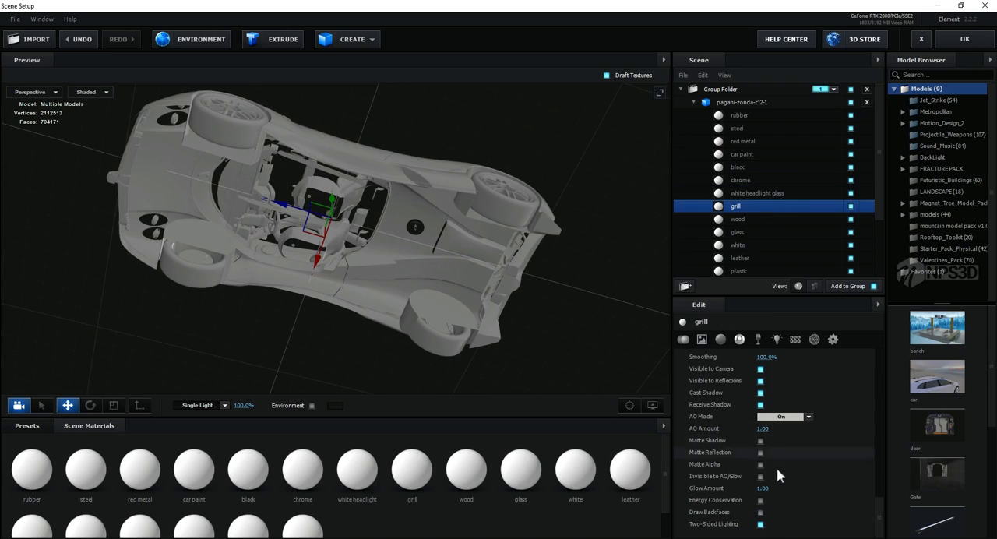
pyautogui.click(761, 513)
pyautogui.click(756, 220)
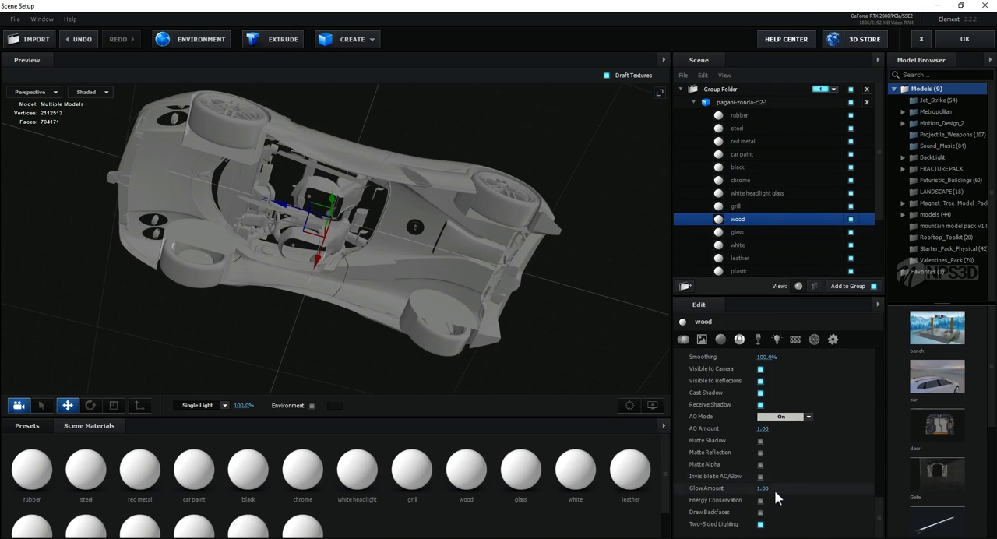
pyautogui.click(746, 234)
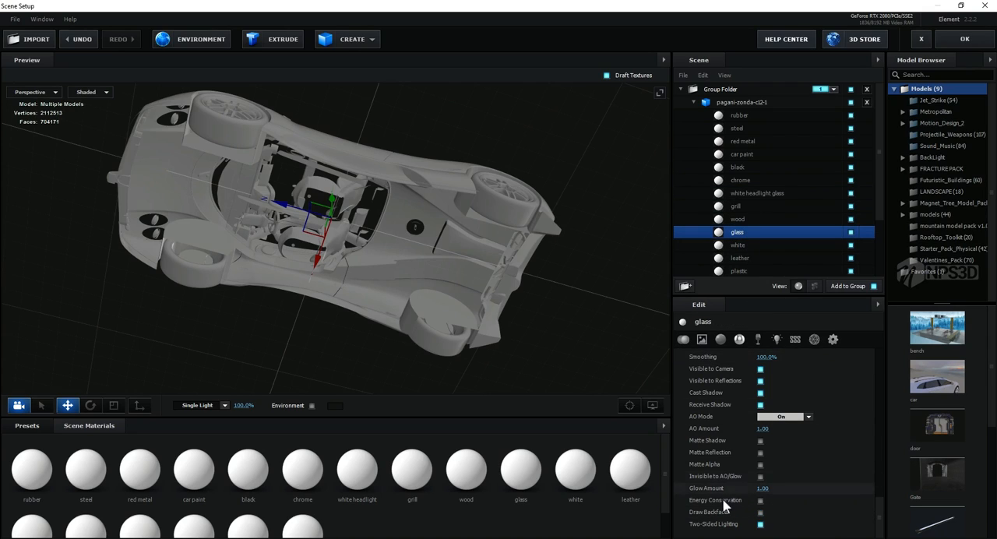
pyautogui.click(760, 513)
# Step: Enable Draw Backfaces for the white, leather and plastic materials
pyautogui.click(743, 244)
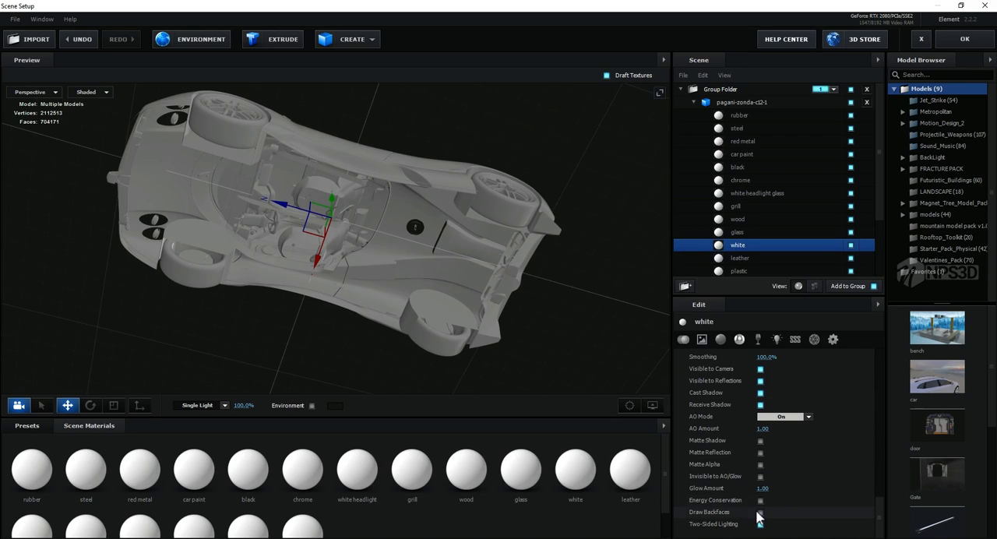
pyautogui.click(754, 258)
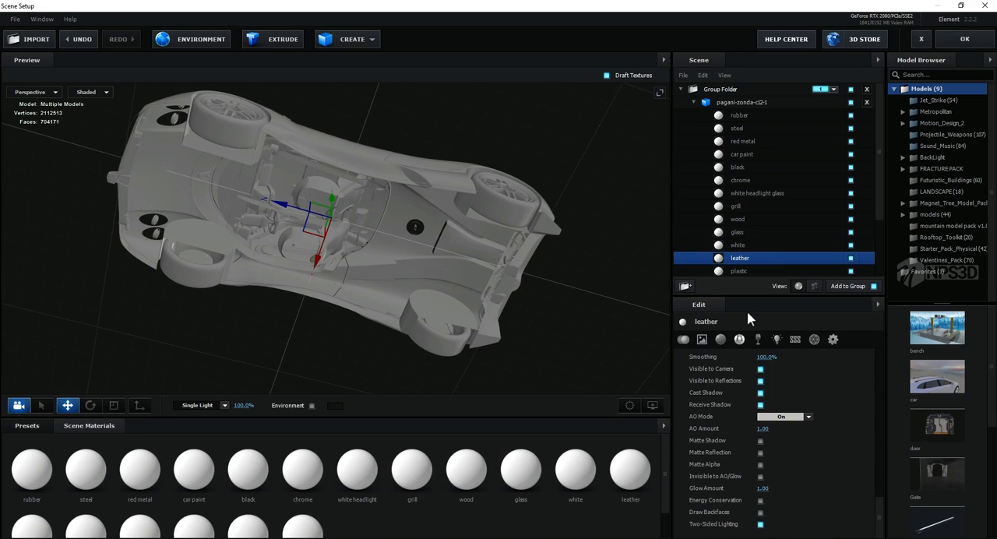
pyautogui.click(760, 512)
pyautogui.click(740, 271)
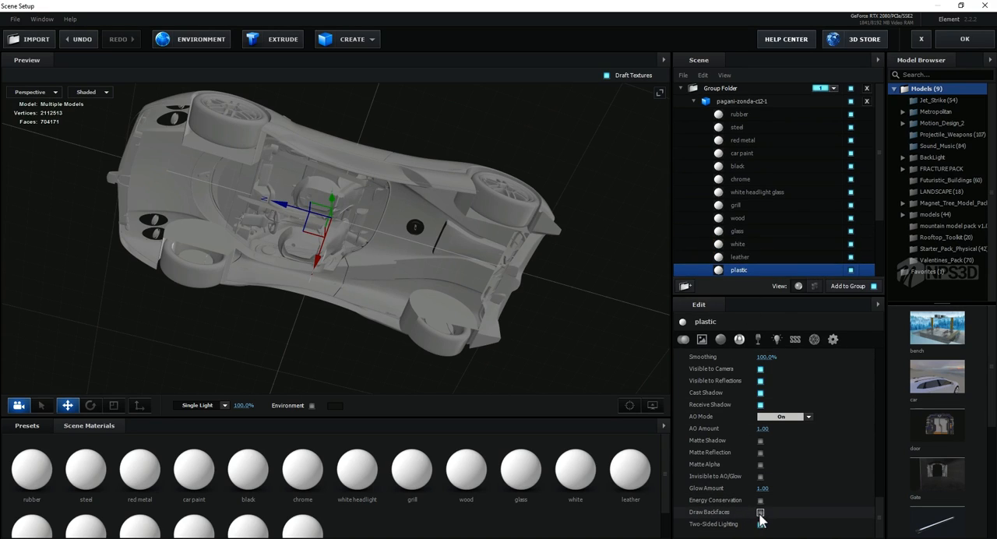
pyautogui.click(760, 513)
# Step: Enable Draw Backfaces for the cloth, yellow glass and glass red materials
pyautogui.scroll(-3, 753, 227)
pyautogui.click(744, 210)
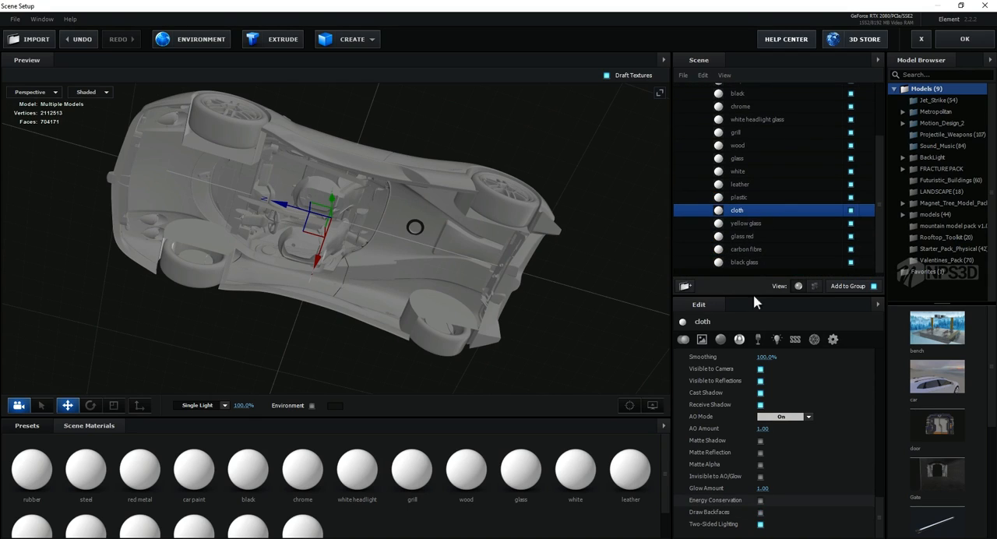
pyautogui.click(760, 513)
pyautogui.click(746, 224)
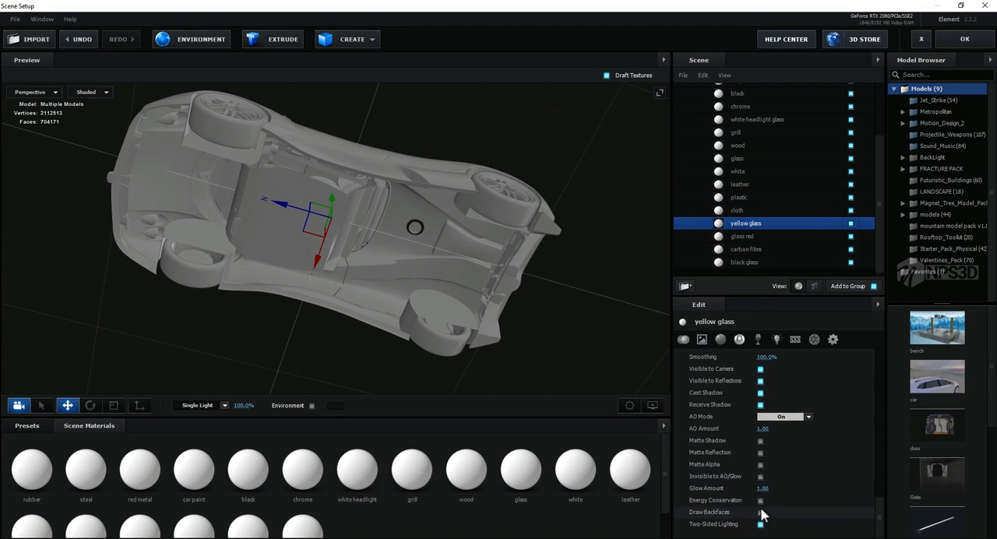
pyautogui.click(760, 513)
pyautogui.click(742, 236)
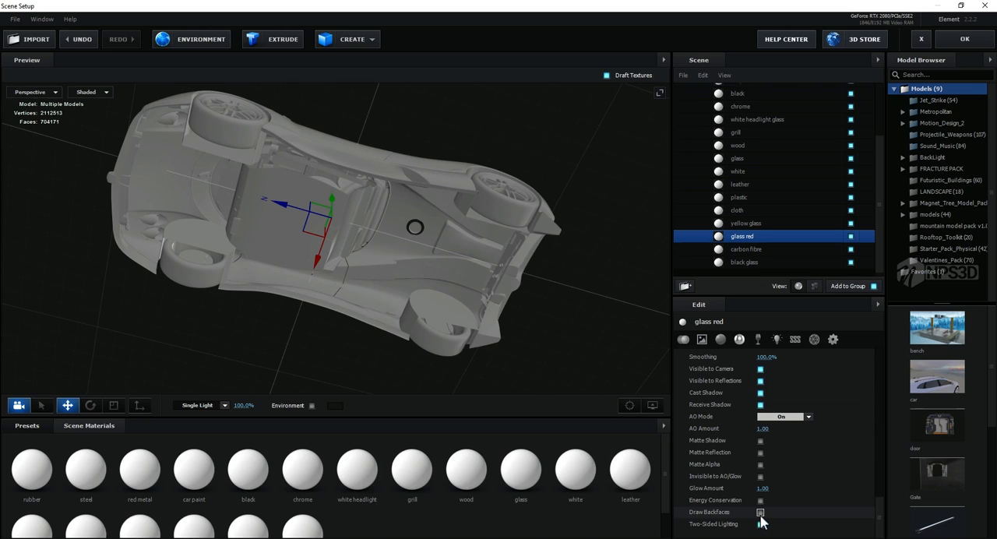
pyautogui.click(760, 513)
# Step: Enable Draw Backfaces for the carbon fibre and black glass materials
pyautogui.click(759, 249)
pyautogui.click(760, 513)
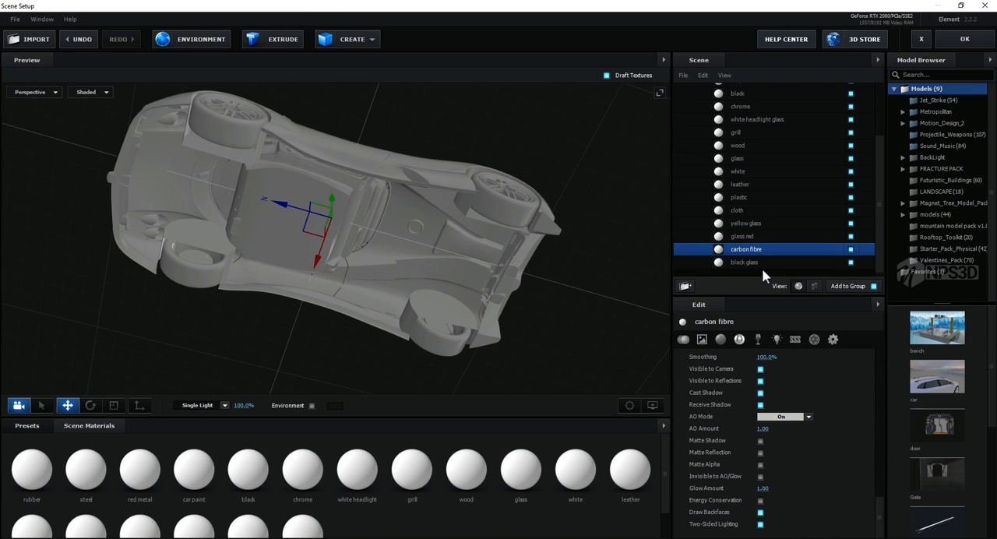
pyautogui.click(757, 263)
pyautogui.click(760, 513)
# Step: Turn on Optimize Mesh for the whole pagani-zonda-c12-1 model
pyautogui.moveTo(503, 291)
pyautogui.mouseDown()
pyautogui.moveTo(509, 325)
pyautogui.moveTo(527, 345)
pyautogui.moveTo(529, 325)
pyautogui.mouseUp()
pyautogui.scroll(3, 765, 222)
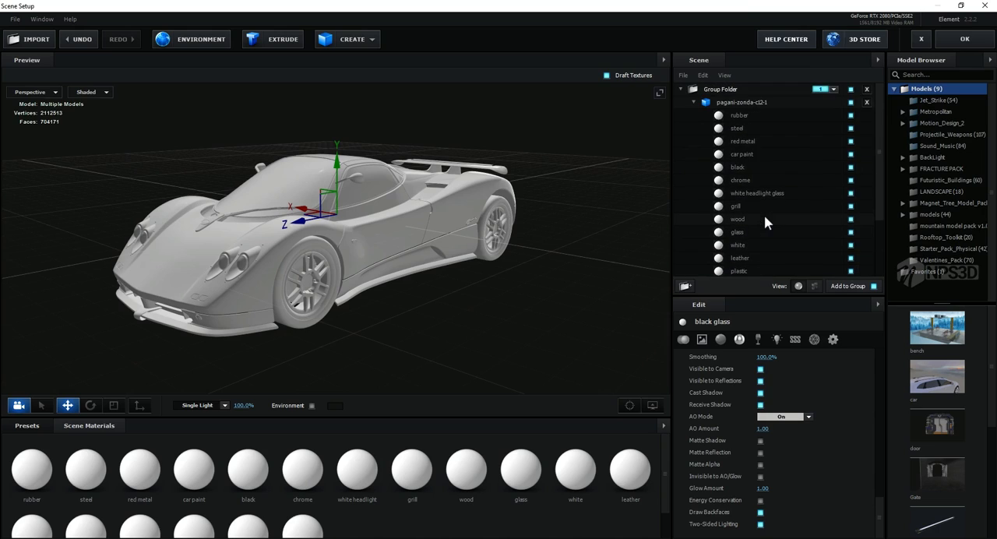
pyautogui.click(728, 104)
pyautogui.scroll(-10, 749, 398)
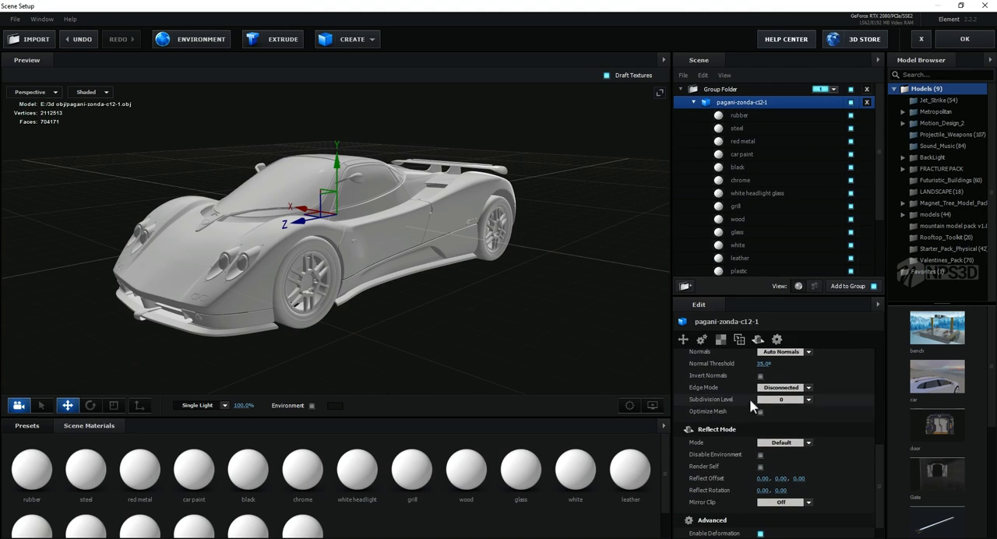
pyautogui.click(761, 412)
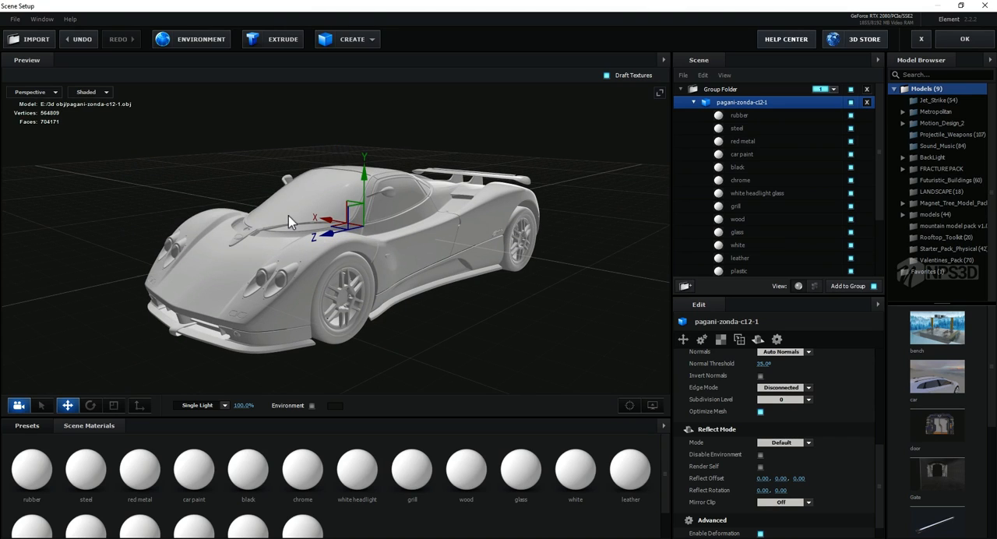
# Step: Hide the grid in the scene preview while keeping the gizmos and bounding boxes shown
pyautogui.moveTo(219, 184); pyautogui.dragTo(218, 204)
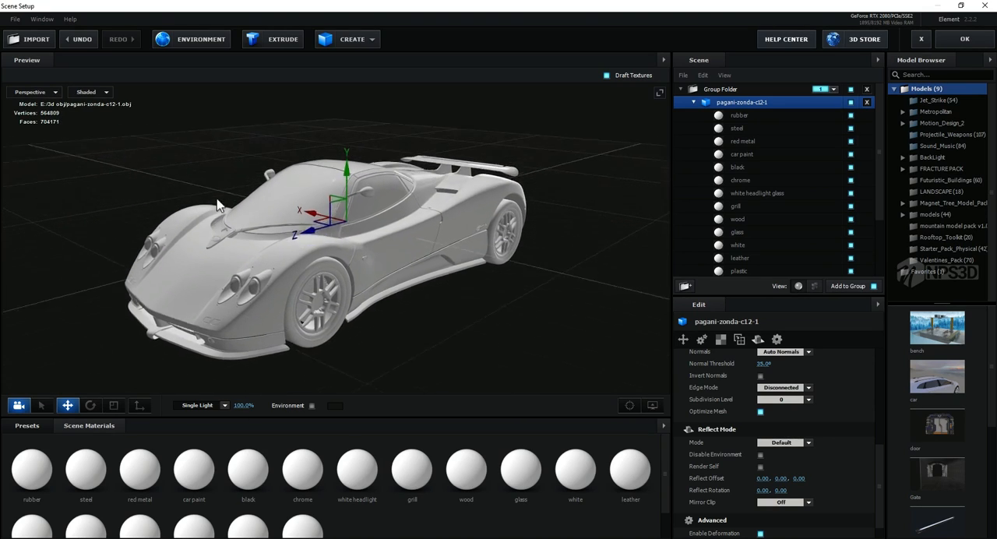
pyautogui.scroll(5, 216, 200)
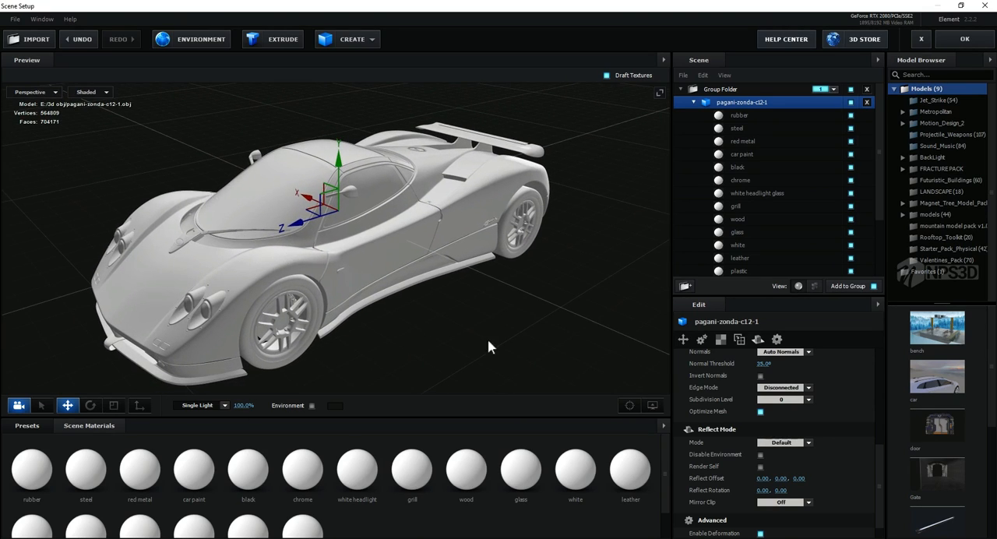
pyautogui.click(659, 406)
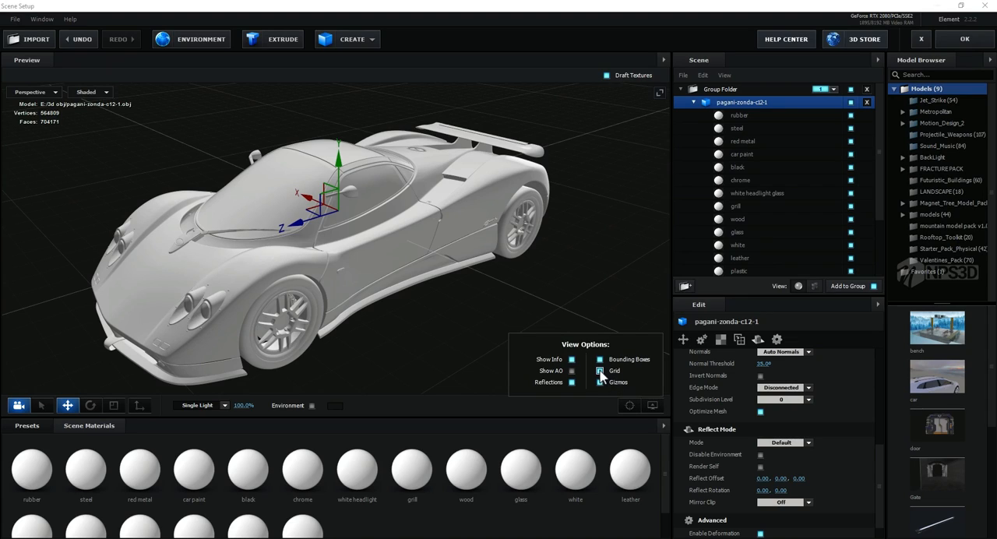
pyautogui.click(600, 370)
pyautogui.click(536, 273)
pyautogui.moveTo(521, 277); pyautogui.dragTo(526, 282, button='middle')
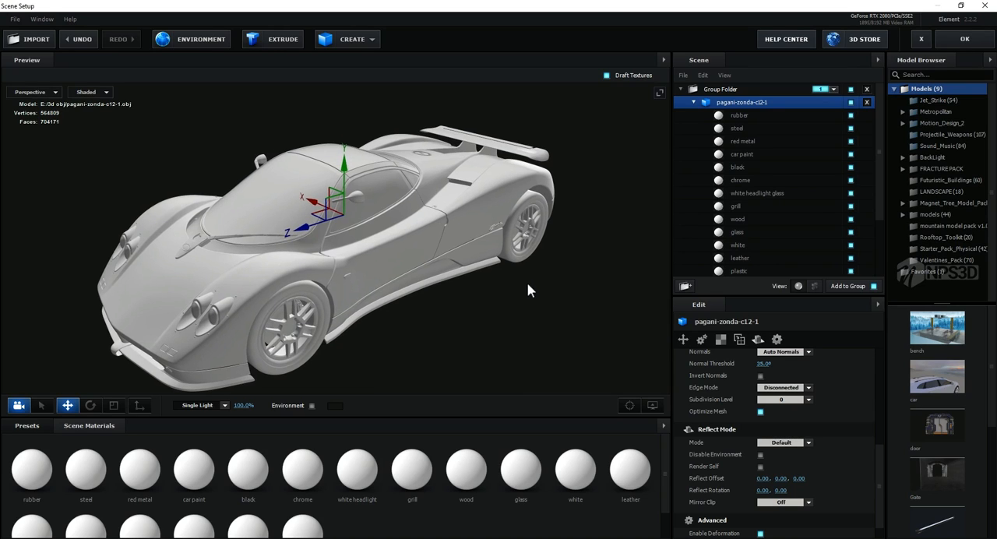
# Step: Create a plane in the scene and scale it uniformly to about 1355% as a floor beneath the car
pyautogui.click(366, 39)
pyautogui.click(485, 64)
pyautogui.scroll(-3, 466, 280)
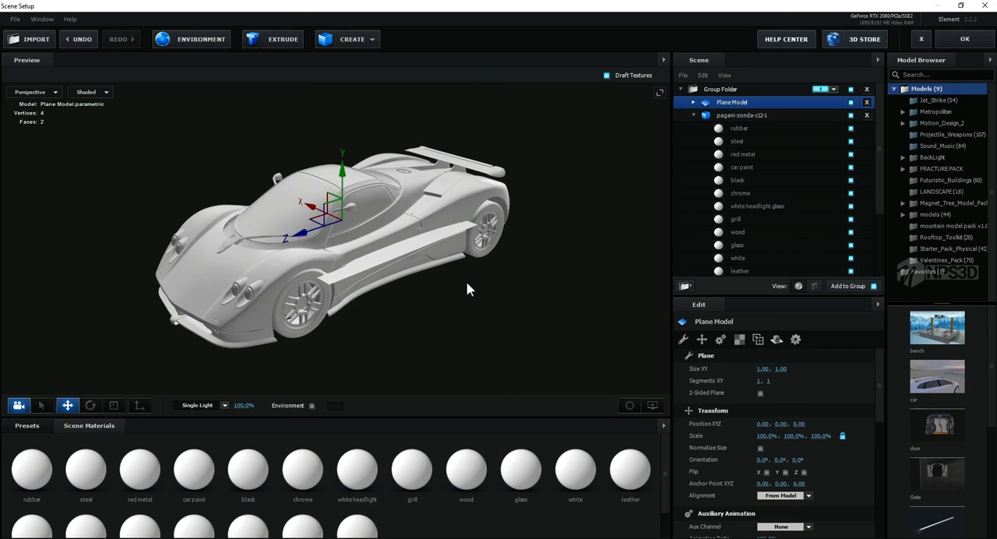
pyautogui.press('r')
pyautogui.moveTo(441, 278); pyautogui.dragTo(464, 311)
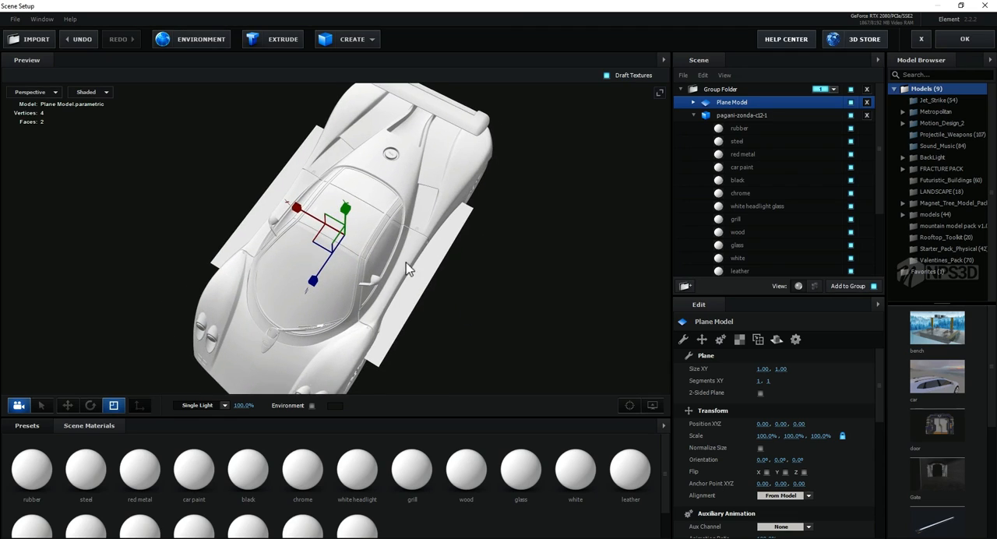
pyautogui.moveTo(406, 263); pyautogui.dragTo(437, 233)
pyautogui.moveTo(368, 225); pyautogui.dragTo(465, 244)
pyautogui.moveTo(310, 226); pyautogui.dragTo(651, 97)
pyautogui.moveTo(342, 224); pyautogui.dragTo(437, 193)
pyautogui.moveTo(511, 220); pyautogui.dragTo(411, 219)
# Step: Move the plane down along Y to about -0.26 so it meets the bottom of the car's wheels
pyautogui.press('w')
pyautogui.scroll(4, 418, 218)
pyautogui.moveTo(347, 168); pyautogui.dragTo(348, 202)
pyautogui.scroll(3, 400, 260)
pyautogui.moveTo(400, 260); pyautogui.dragTo(408, 220, button='middle')
pyautogui.scroll(1, 408, 221)
pyautogui.moveTo(353, 163); pyautogui.dragTo(357, 193)
pyautogui.scroll(3, 432, 226)
pyautogui.moveTo(449, 246); pyautogui.dragTo(417, 214)
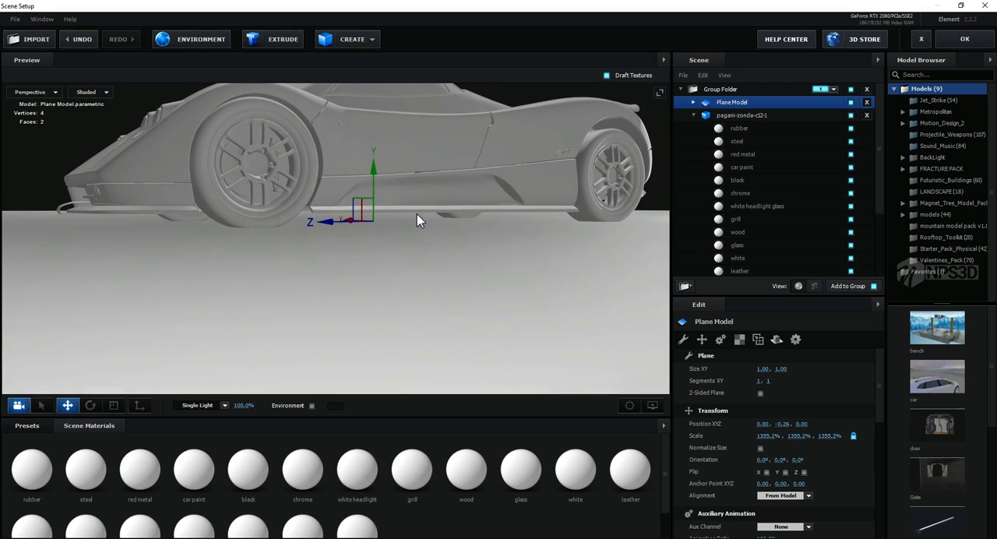
# Step: Make the plane two-sided and lower it slightly to a Y position of about -0.27
pyautogui.click(760, 394)
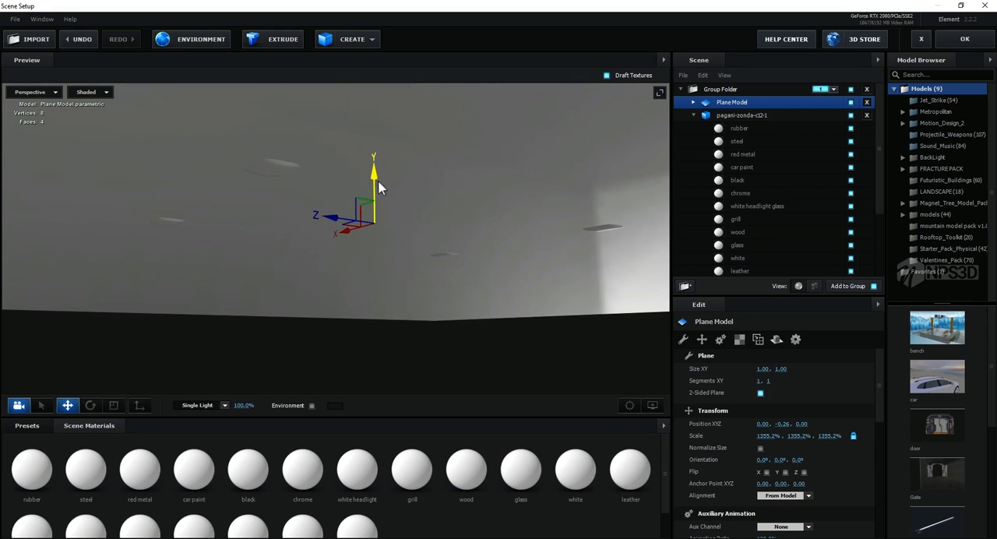
pyautogui.moveTo(375, 180); pyautogui.dragTo(374, 187)
pyautogui.moveTo(434, 169); pyautogui.dragTo(467, 246)
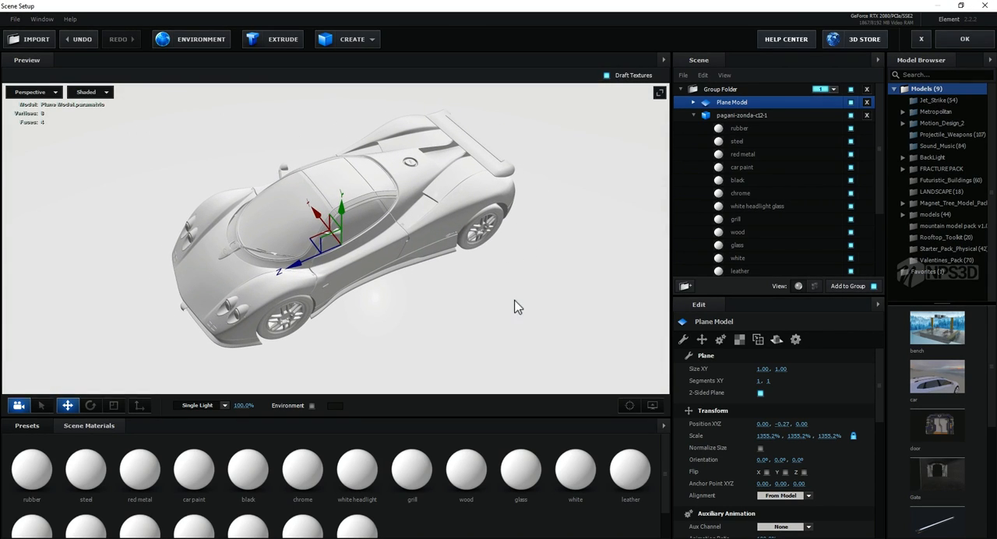
# Step: Remove unused scene materials, then collapse and select the pagani-zonda-c12-1 model in the scene hierarchy
pyautogui.click(664, 425)
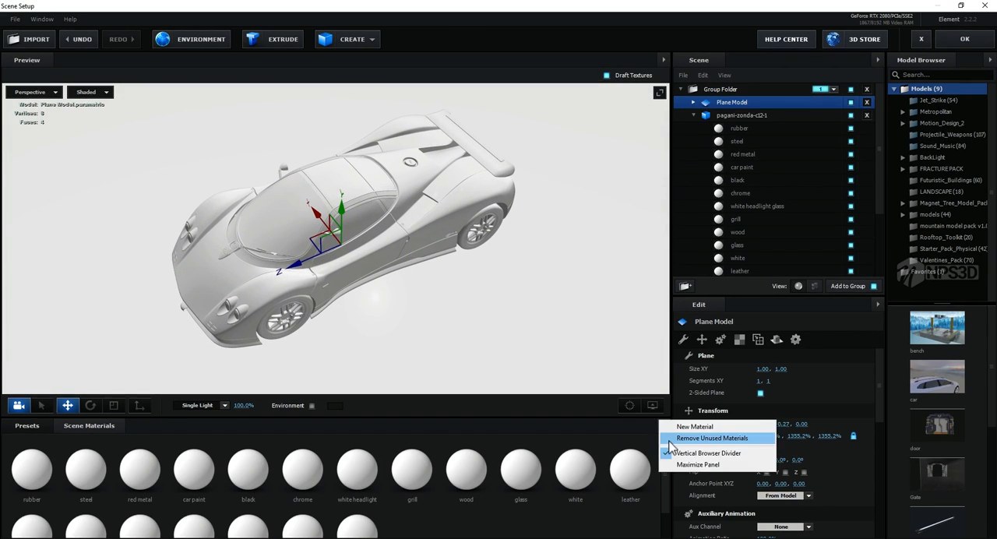
pyautogui.click(669, 441)
pyautogui.click(693, 115)
pyautogui.click(722, 117)
pyautogui.moveTo(378, 332); pyautogui.dragTo(406, 322, button='middle')
pyautogui.scroll(3, 405, 322)
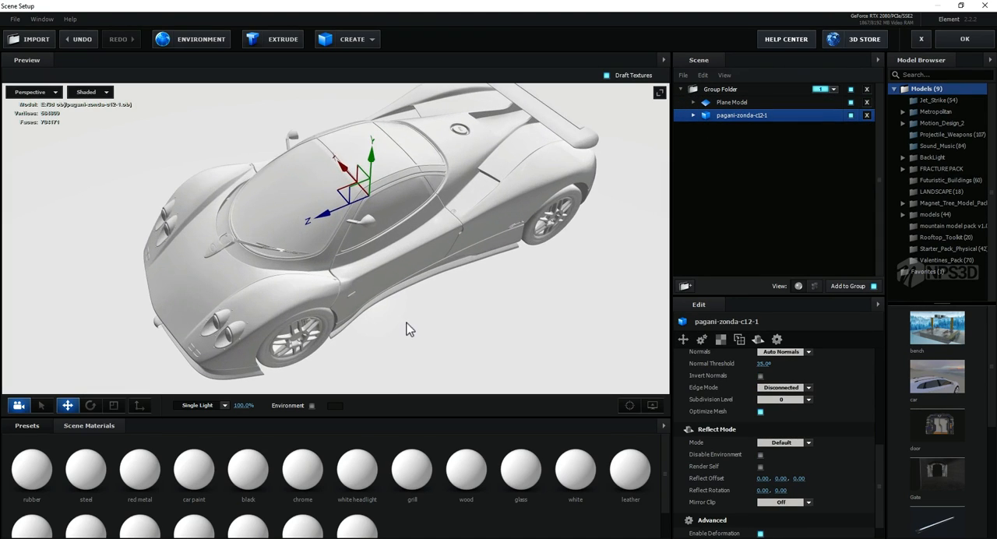
pyautogui.moveTo(406, 323); pyautogui.dragTo(417, 326)
# Step: Create a new material in the scene materials and select it for editing
pyautogui.rightClick(458, 526)
pyautogui.click(418, 526)
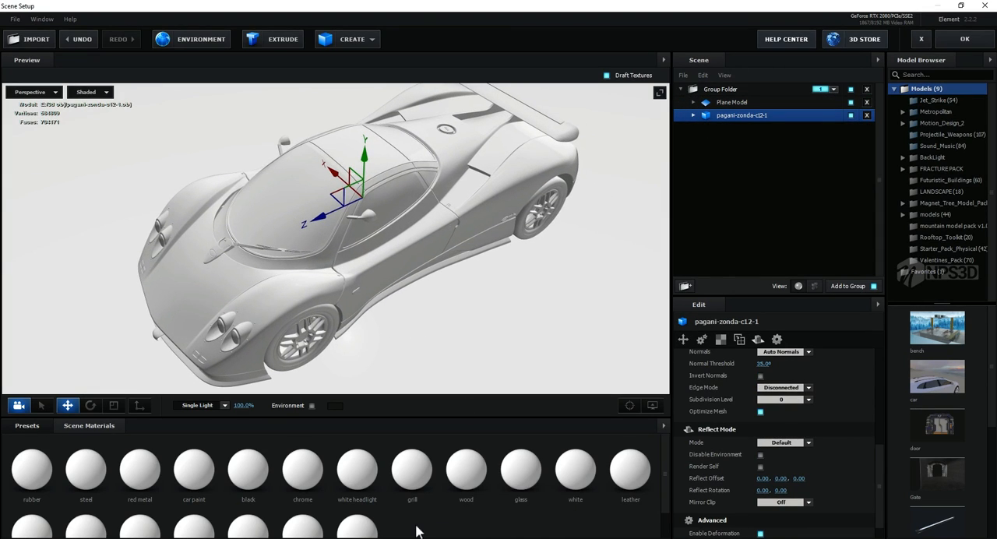
pyautogui.rightClick(416, 528)
pyautogui.click(403, 527)
pyautogui.rightClick(403, 527)
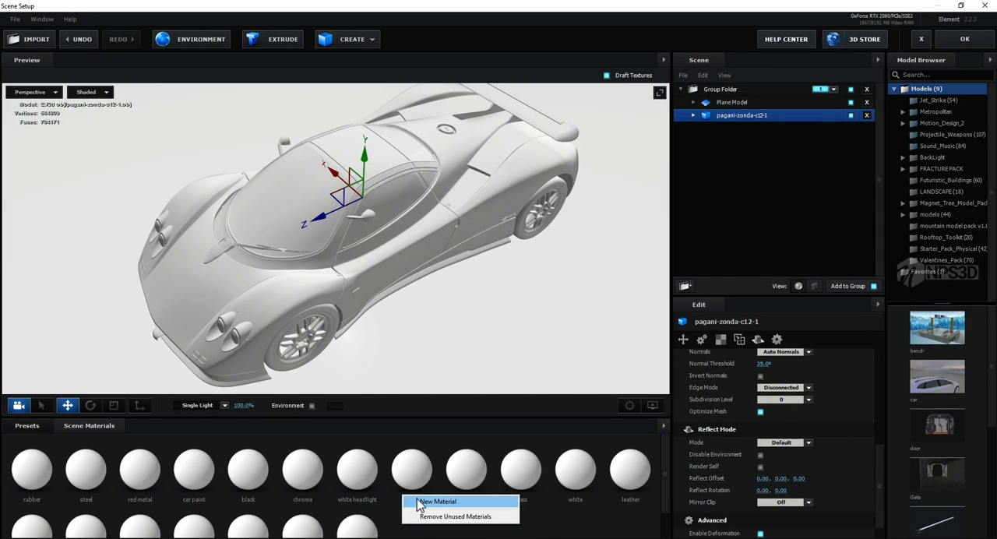
pyautogui.click(436, 501)
pyautogui.click(412, 526)
pyautogui.scroll(-1, 413, 521)
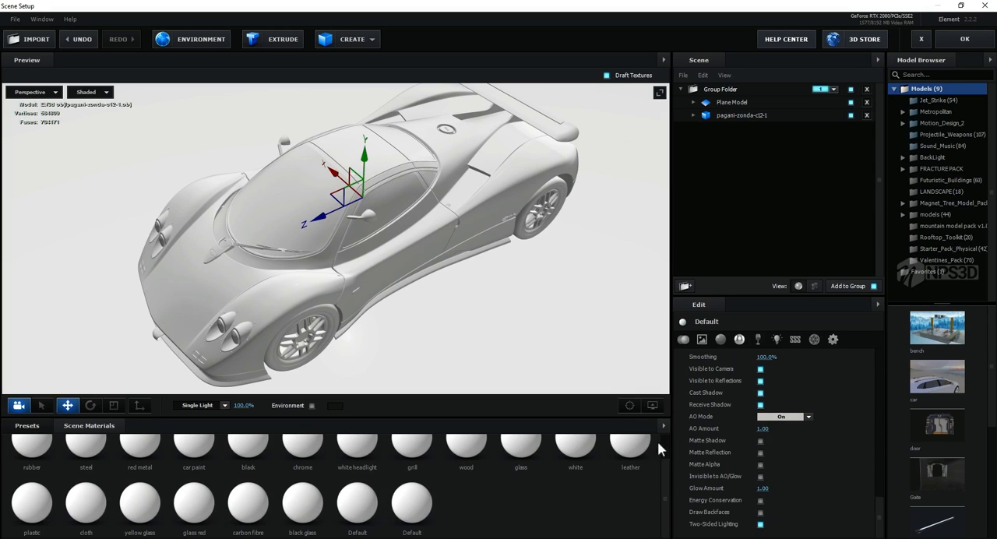
# Step: Set the new material's diffuse color to red EA2F2F and apply it to the car body
pyautogui.scroll(10, 748, 413)
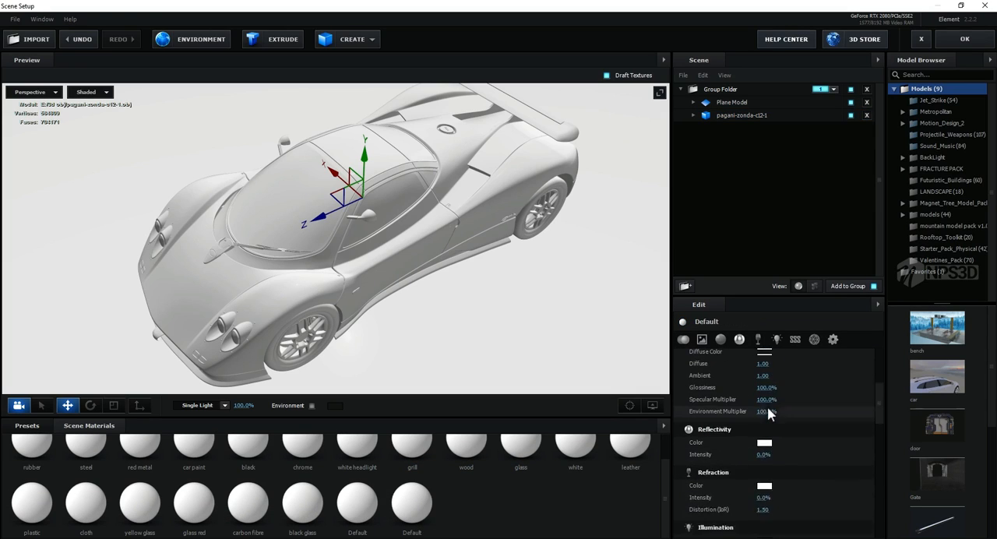
pyautogui.scroll(2, 767, 411)
pyautogui.click(766, 407)
pyautogui.moveTo(766, 408); pyautogui.dragTo(778, 365)
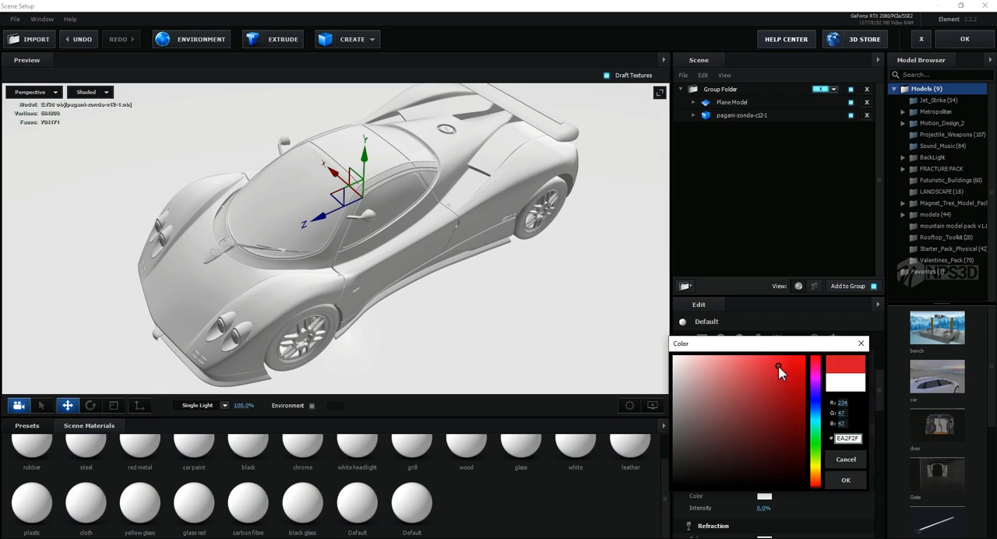
pyautogui.click(846, 480)
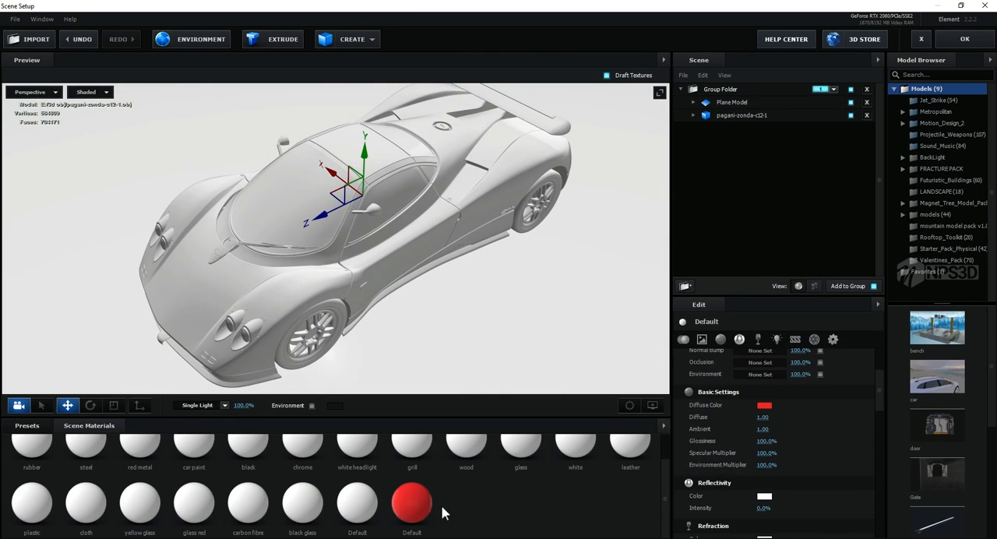
pyautogui.moveTo(413, 505); pyautogui.dragTo(269, 273)
pyautogui.moveTo(272, 307); pyautogui.dragTo(447, 291)
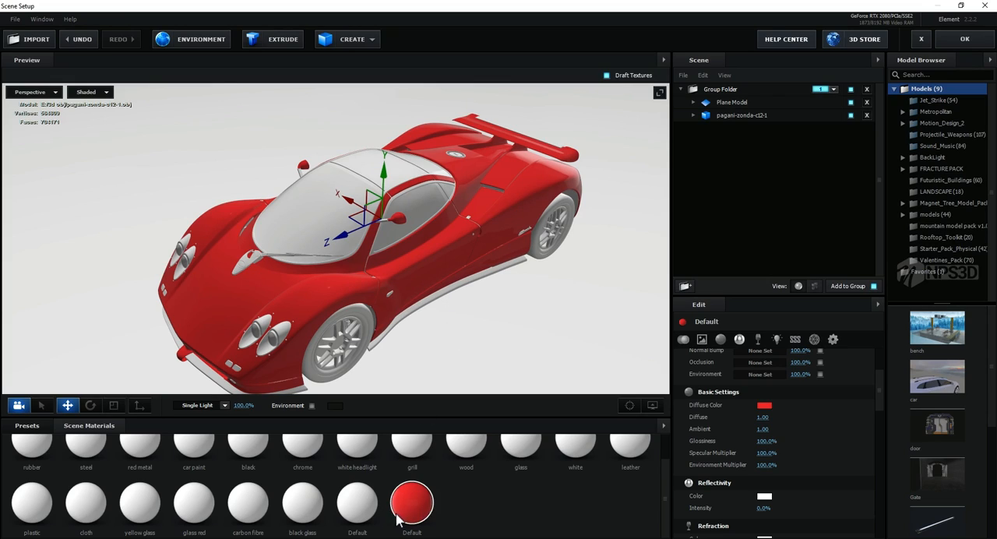
# Step: Try reflectivity intensities of 45% and 22% on the red body material
pyautogui.scroll(-1, 780, 491)
pyautogui.click(764, 472)
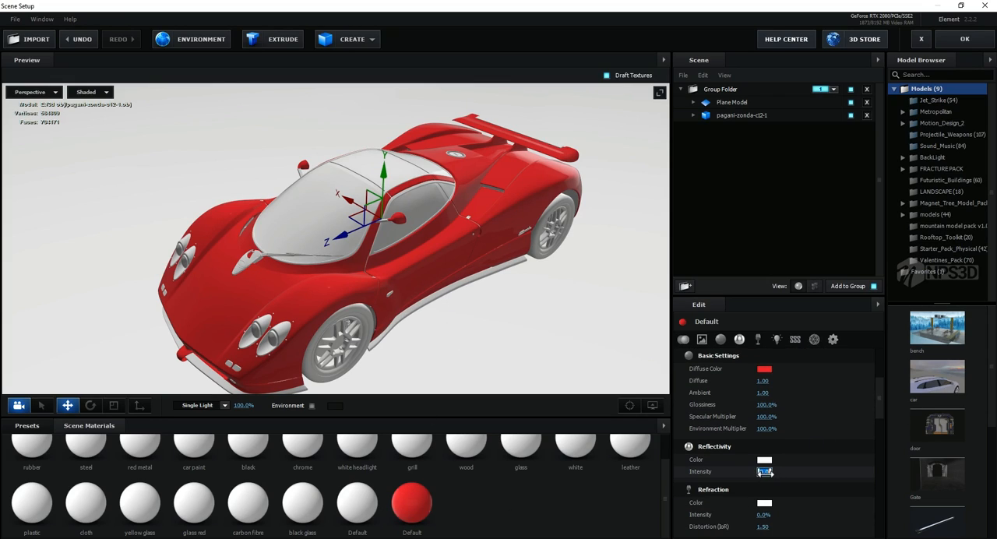
pyautogui.write('45')
pyautogui.click(822, 470)
pyautogui.moveTo(494, 324)
pyautogui.mouseDown()
pyautogui.moveTo(506, 308)
pyautogui.moveTo(494, 310)
pyautogui.mouseUp()
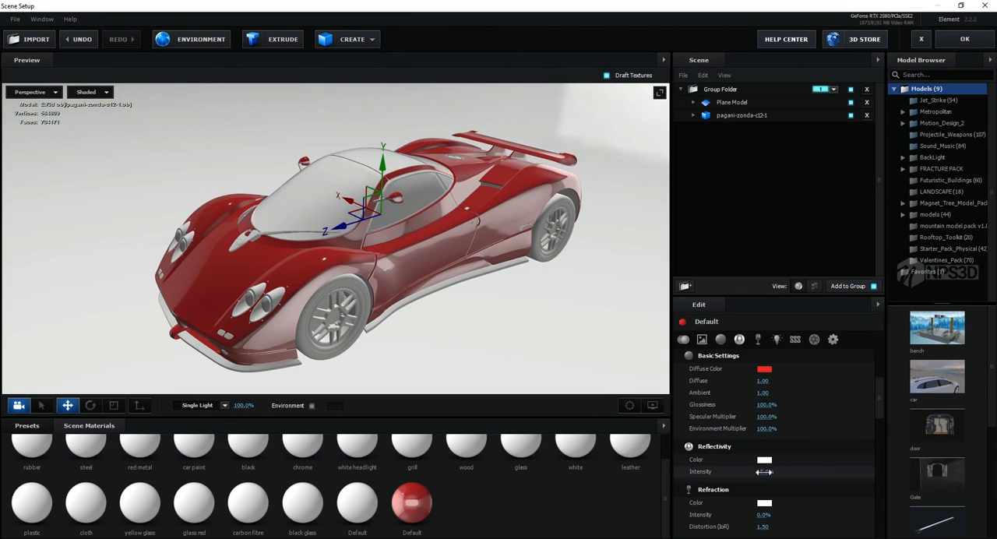
pyautogui.moveTo(764, 472); pyautogui.dragTo(786, 478)
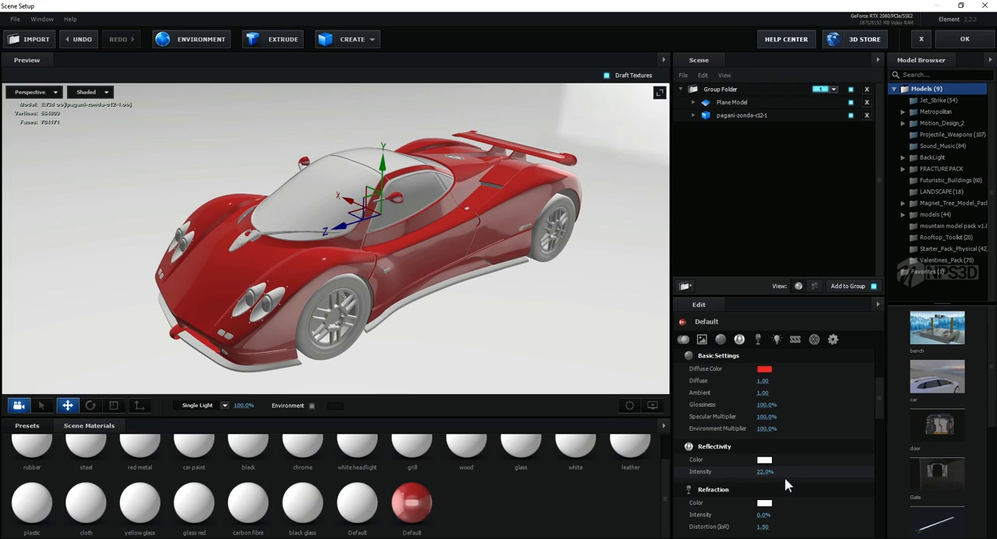
# Step: Set the red body material's reflectivity intensity to 30%
pyautogui.click(763, 472)
pyautogui.write('30')
pyautogui.press('Return')
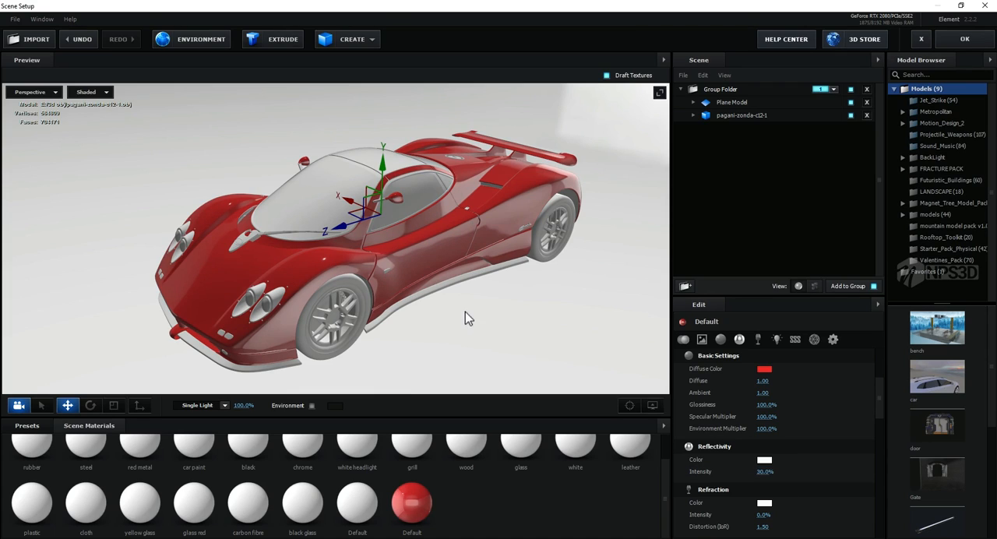
pyautogui.moveTo(465, 314); pyautogui.dragTo(463, 321)
# Step: Create another new material and apply it to the car's windshield and window glass
pyautogui.rightClick(450, 506)
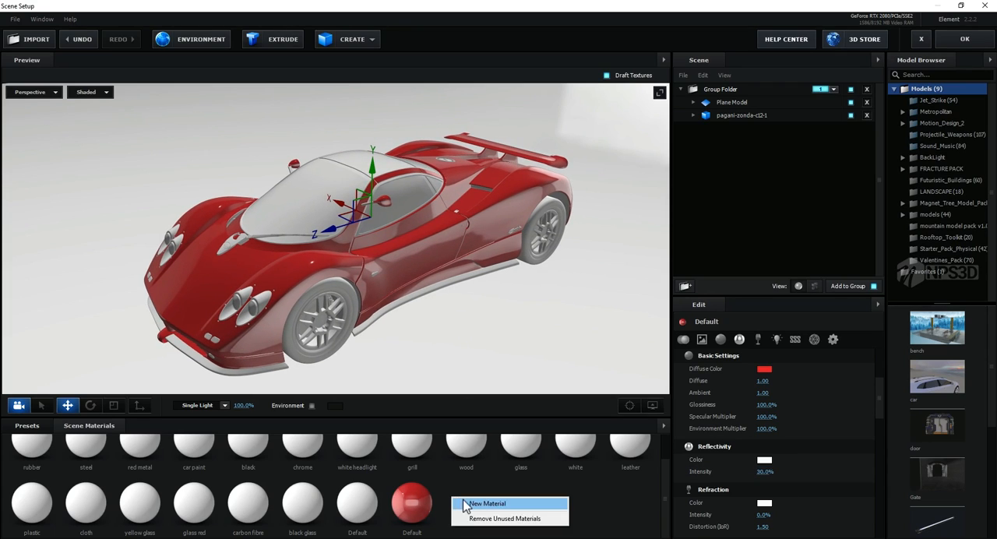
pyautogui.click(477, 504)
pyautogui.moveTo(411, 502); pyautogui.dragTo(321, 215)
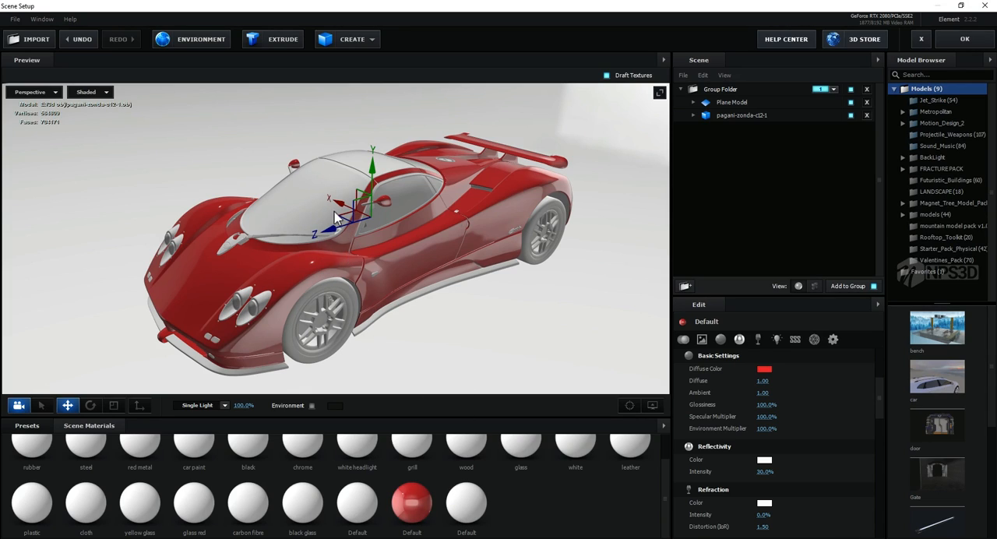
pyautogui.moveTo(466, 503); pyautogui.dragTo(310, 199)
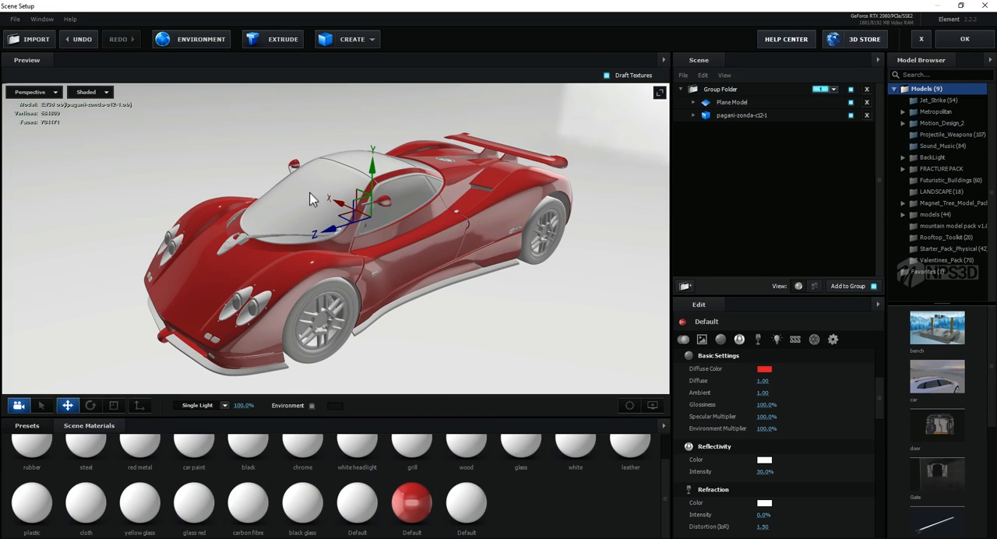
# Step: Set the glass material's diffuse color to black 000000
pyautogui.click(485, 507)
pyautogui.scroll(-1, 835, 377)
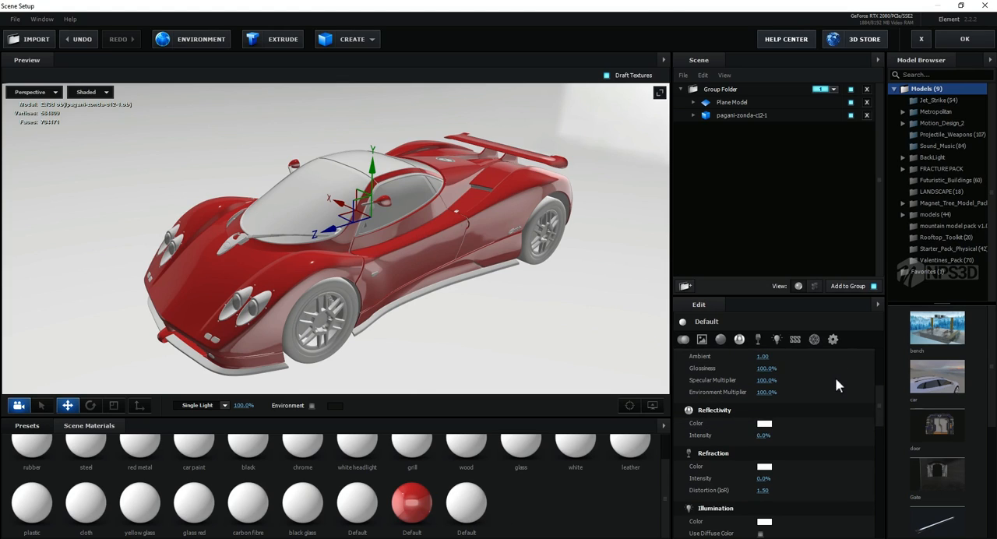
pyautogui.click(834, 341)
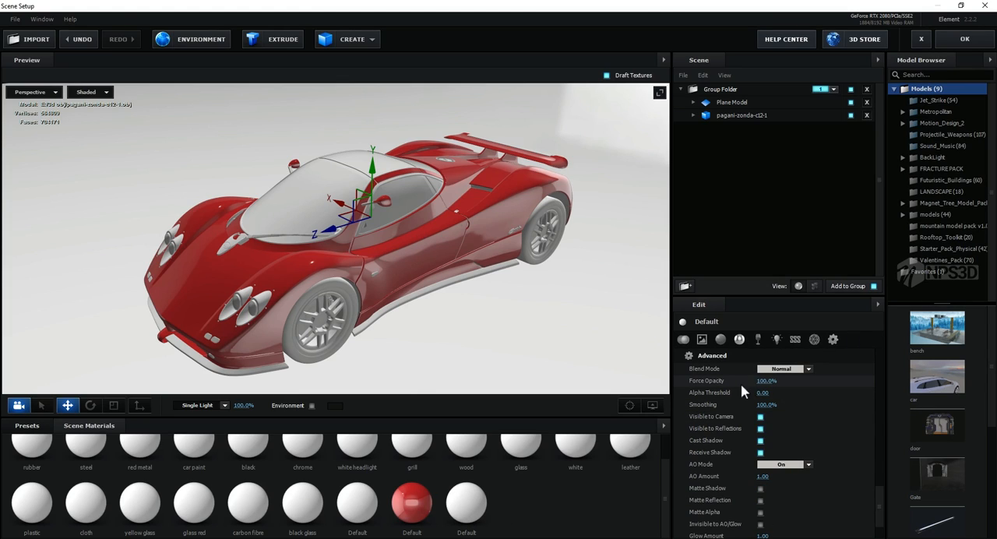
pyautogui.scroll(10, 768, 448)
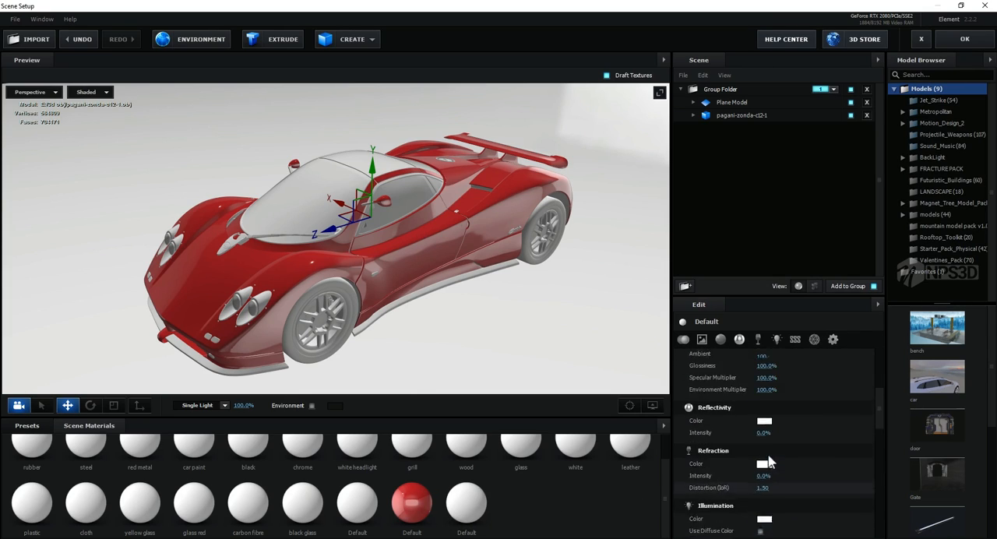
pyautogui.click(764, 503)
pyautogui.click(683, 533)
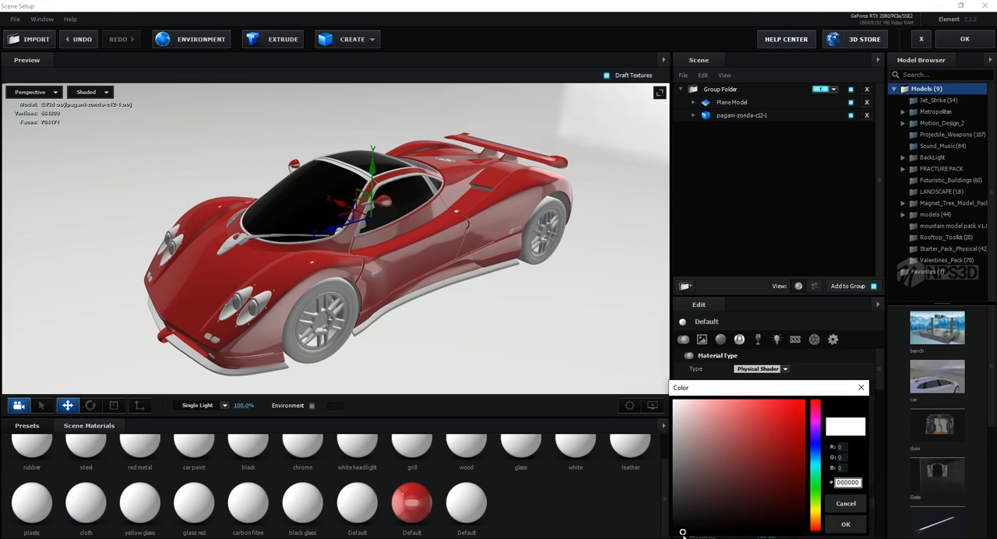
pyautogui.click(845, 524)
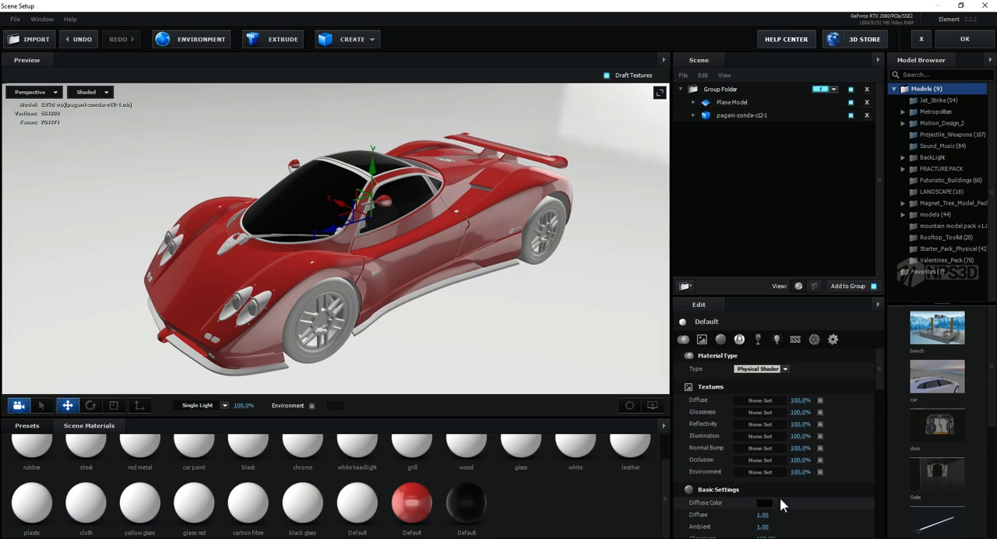
# Step: Try the Add blend mode on the black glass material, then restore the Normal blend mode
pyautogui.click(833, 339)
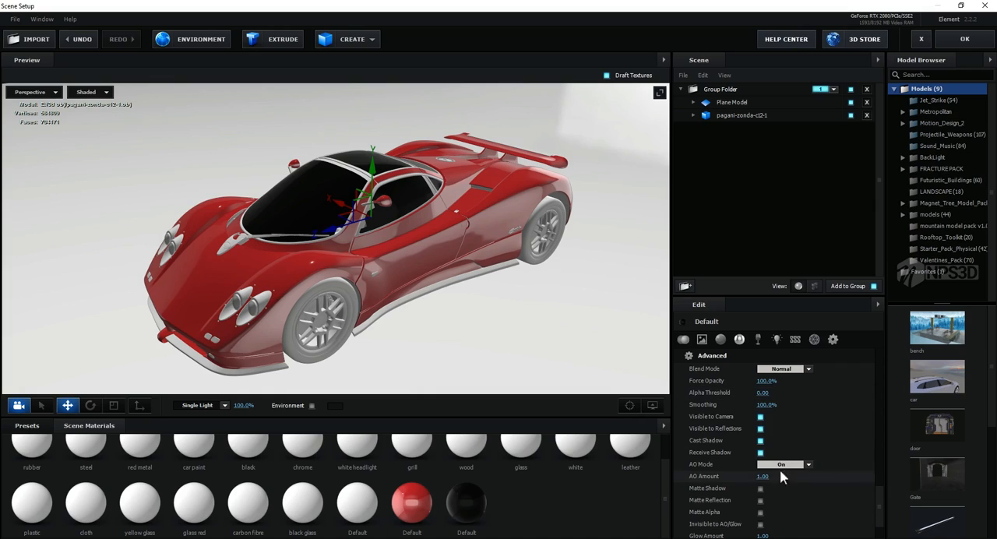
pyautogui.click(788, 370)
pyautogui.click(781, 383)
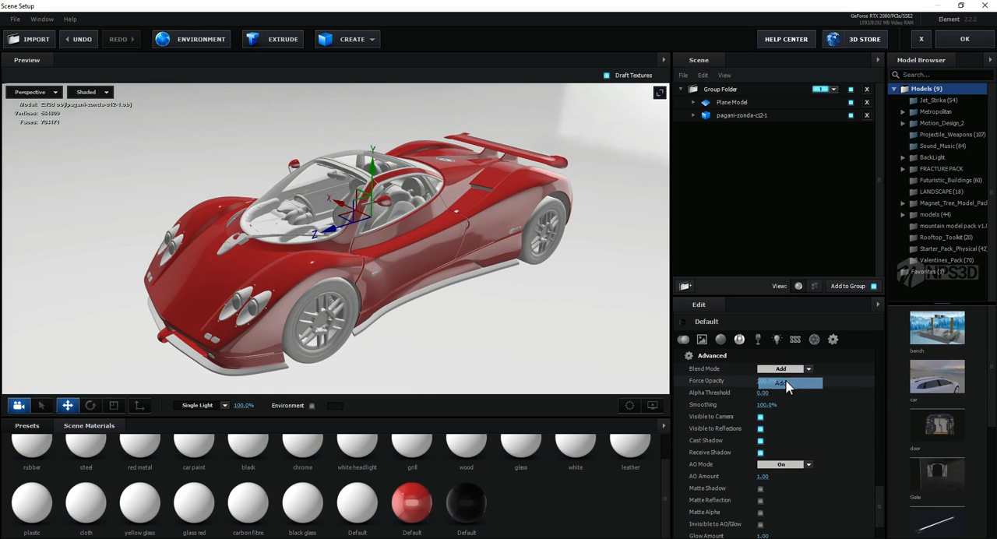
pyautogui.moveTo(446, 289); pyautogui.dragTo(454, 291)
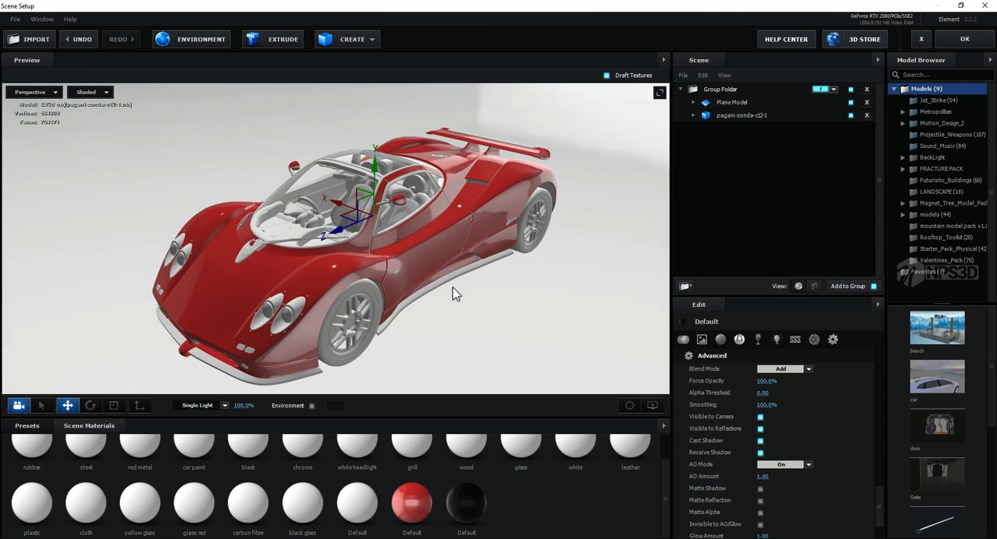
pyautogui.click(775, 372)
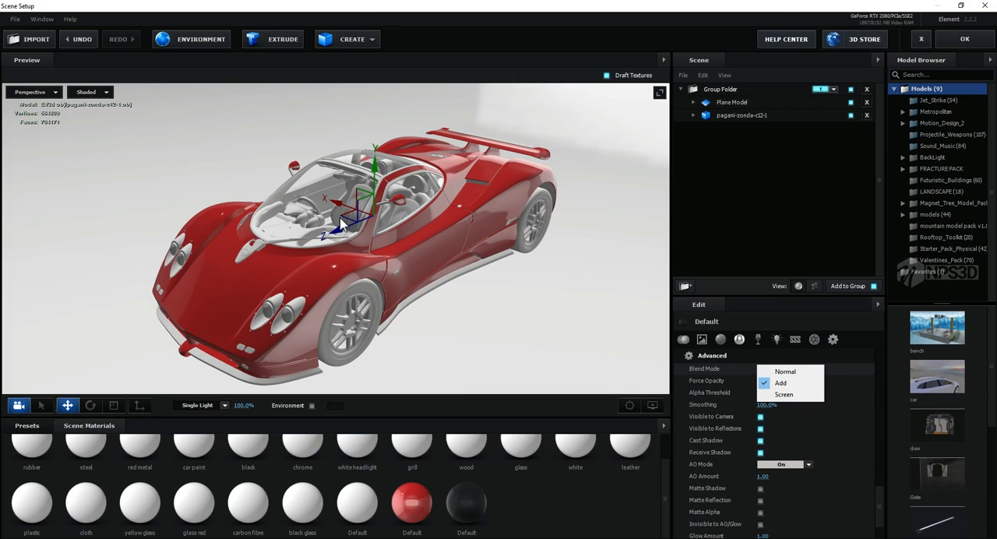
pyautogui.click(800, 372)
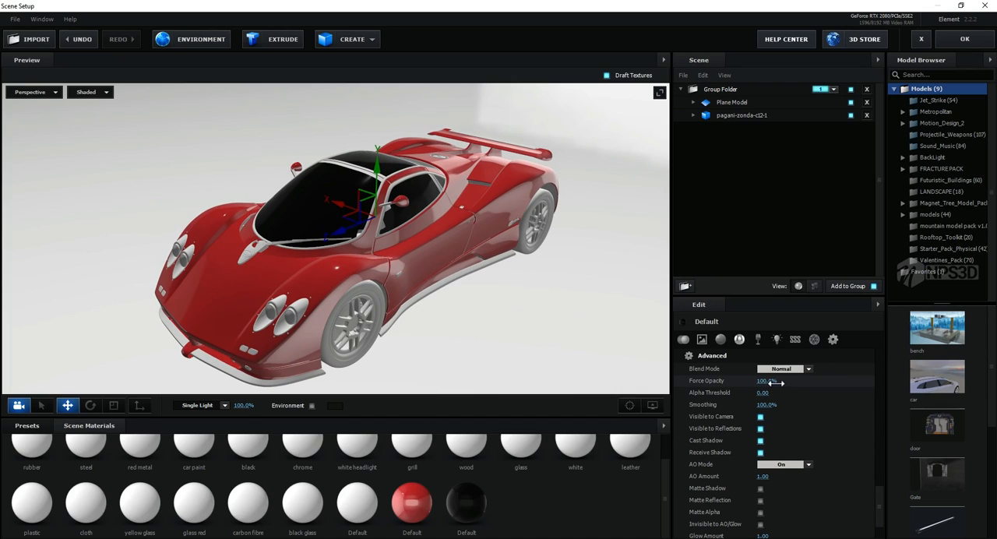
# Step: Set the black glass material's force opacity to 99% and check the windows from several angles
pyautogui.moveTo(770, 383); pyautogui.dragTo(768, 383)
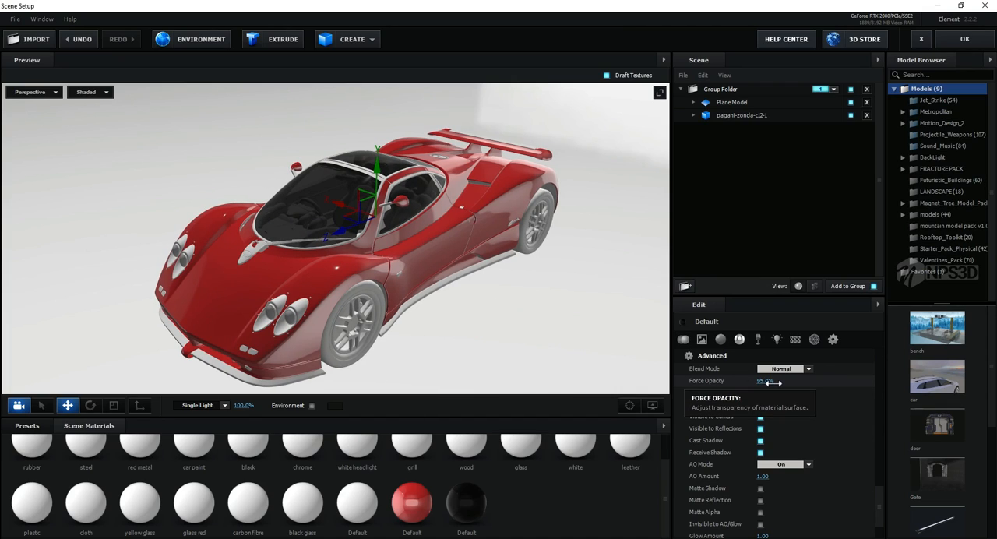
pyautogui.moveTo(769, 383); pyautogui.dragTo(771, 382)
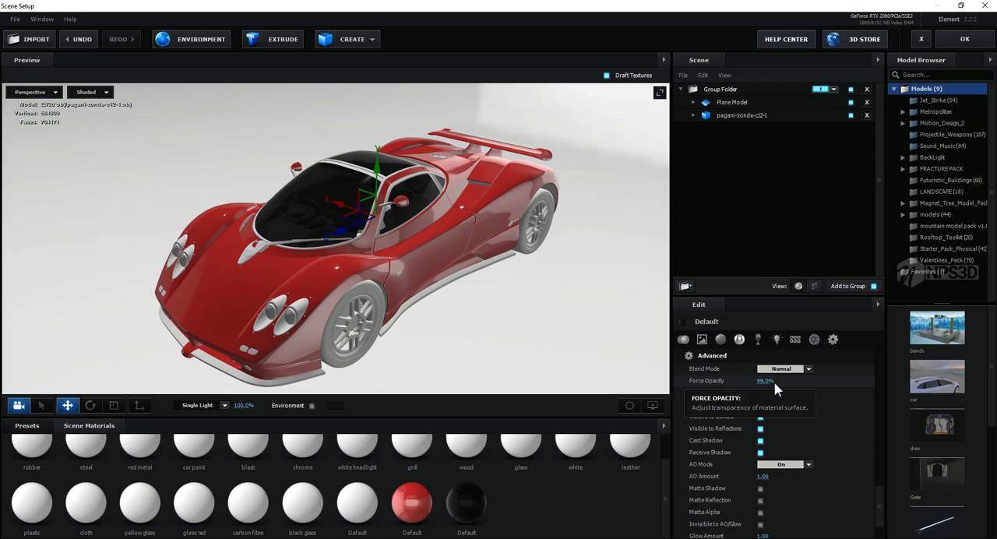
pyautogui.moveTo(503, 282); pyautogui.dragTo(478, 278)
pyautogui.moveTo(287, 234)
pyautogui.mouseDown()
pyautogui.moveTo(339, 242)
pyautogui.moveTo(296, 238)
pyautogui.mouseUp()
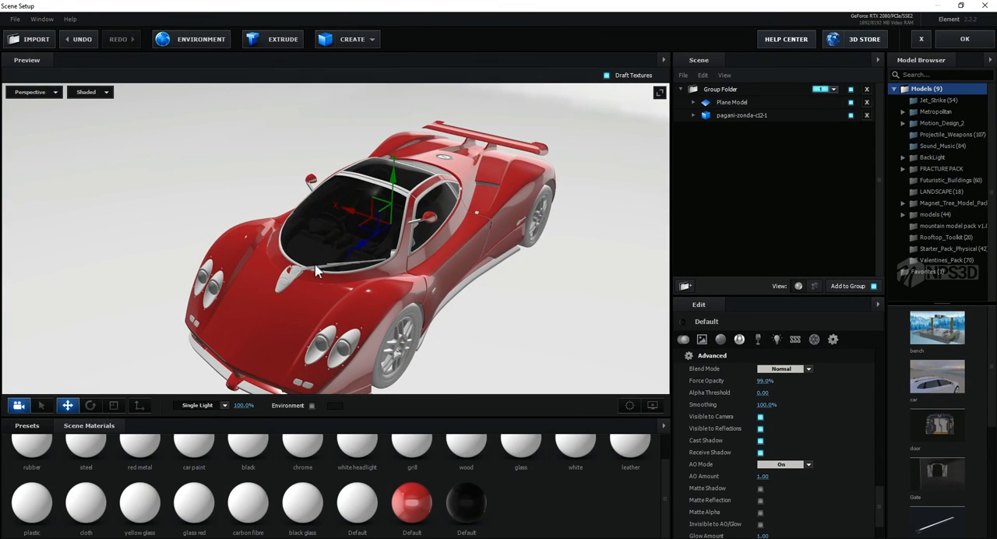
pyautogui.moveTo(349, 270); pyautogui.dragTo(426, 275)
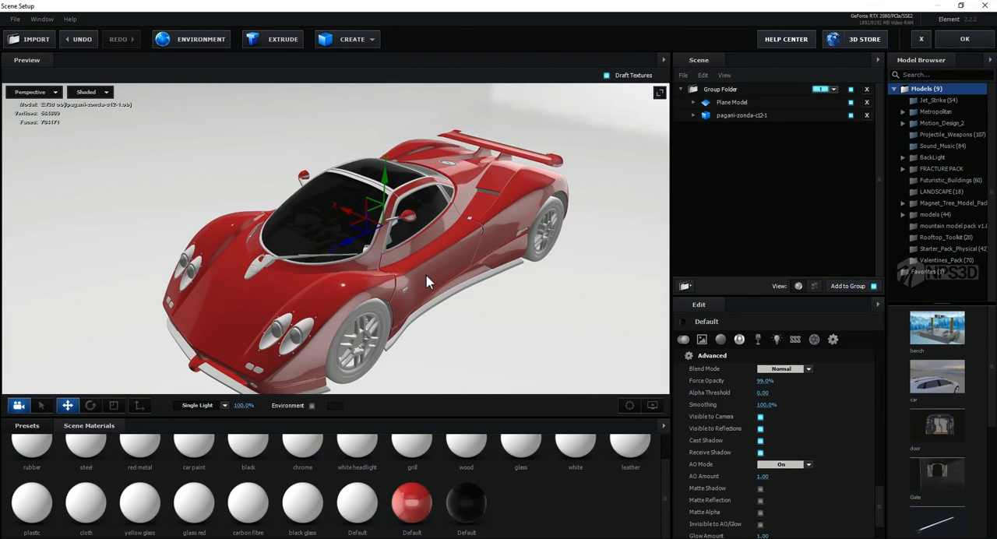
pyautogui.moveTo(442, 280); pyautogui.dragTo(449, 282)
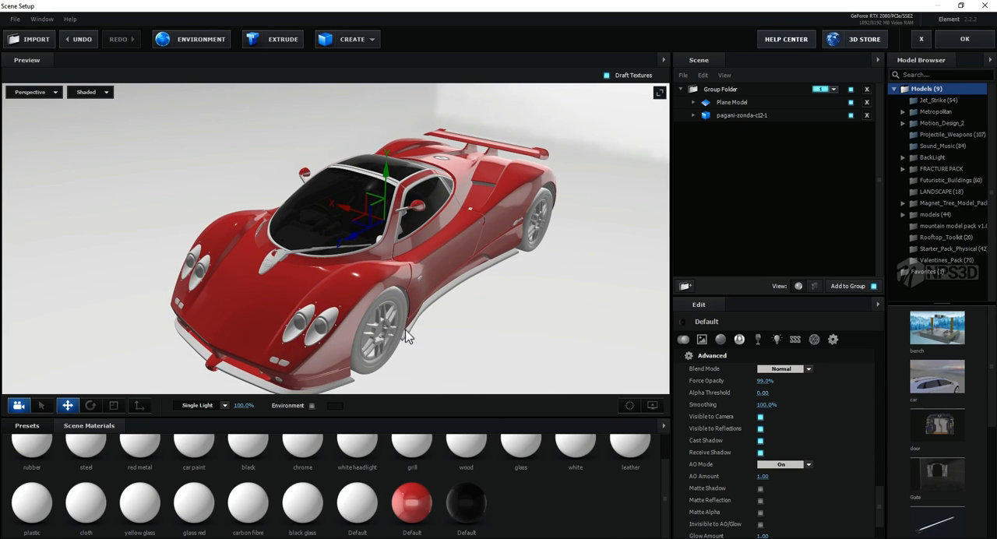
# Step: Create another new material and set its diffuse color to black
pyautogui.moveTo(405, 335); pyautogui.dragTo(410, 335)
pyautogui.rightClick(525, 503)
pyautogui.click(589, 510)
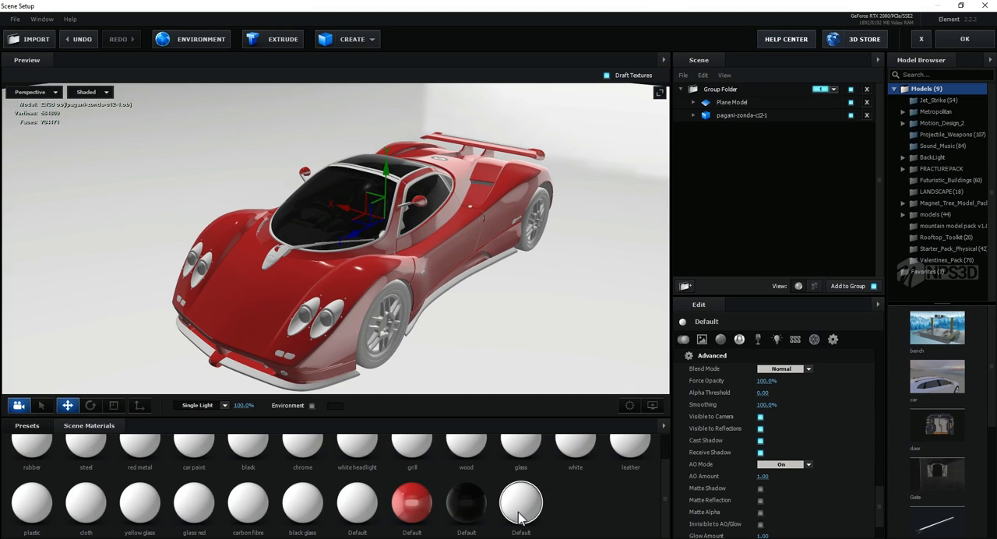
pyautogui.scroll(-5, 812, 446)
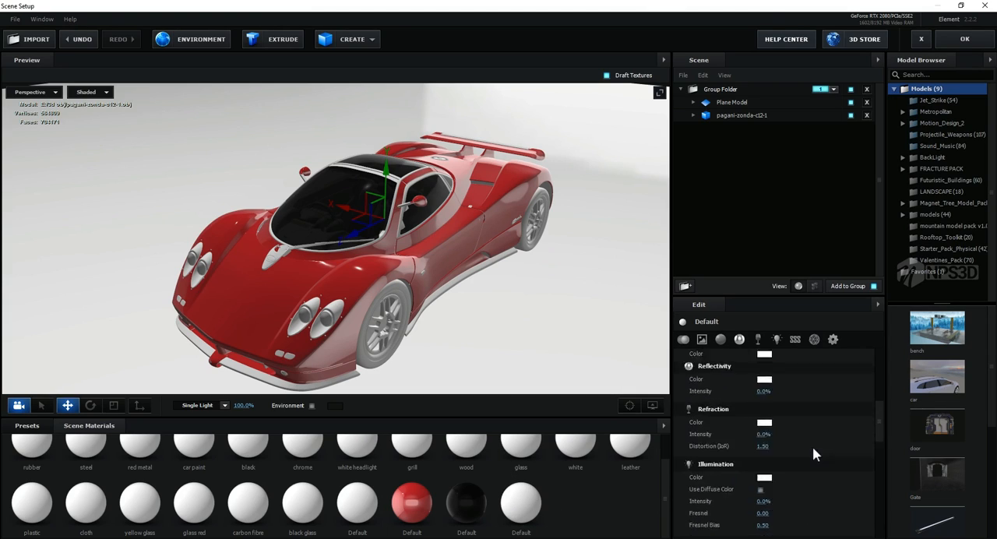
pyautogui.scroll(3, 814, 450)
pyautogui.scroll(-2, 792, 446)
pyautogui.click(761, 433)
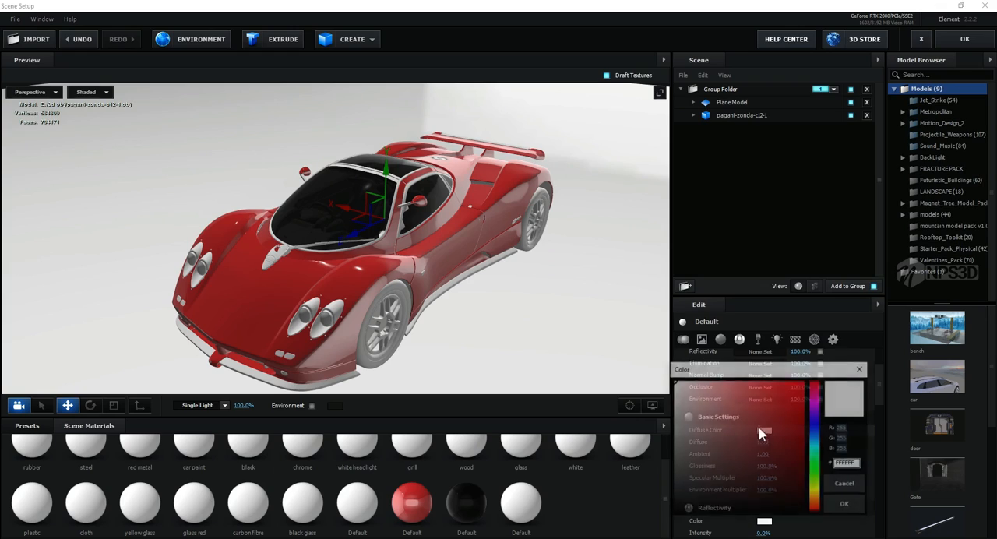
pyautogui.moveTo(762, 434); pyautogui.dragTo(672, 513)
pyautogui.click(845, 504)
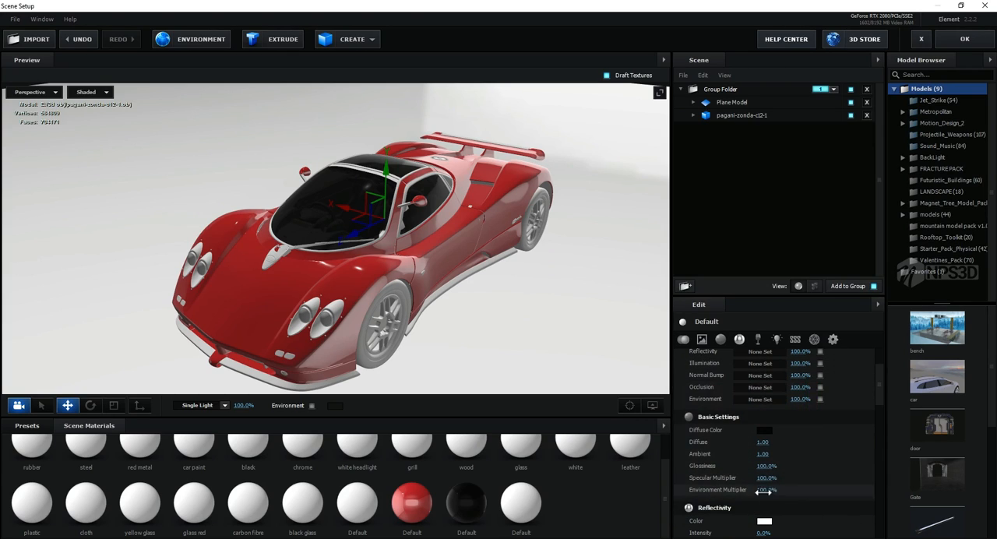
# Step: Set the new black material's reflectivity color to 111010, its reflectivity intensity to 76%, and its environment multiplier to 145%
pyautogui.scroll(-1, 786, 490)
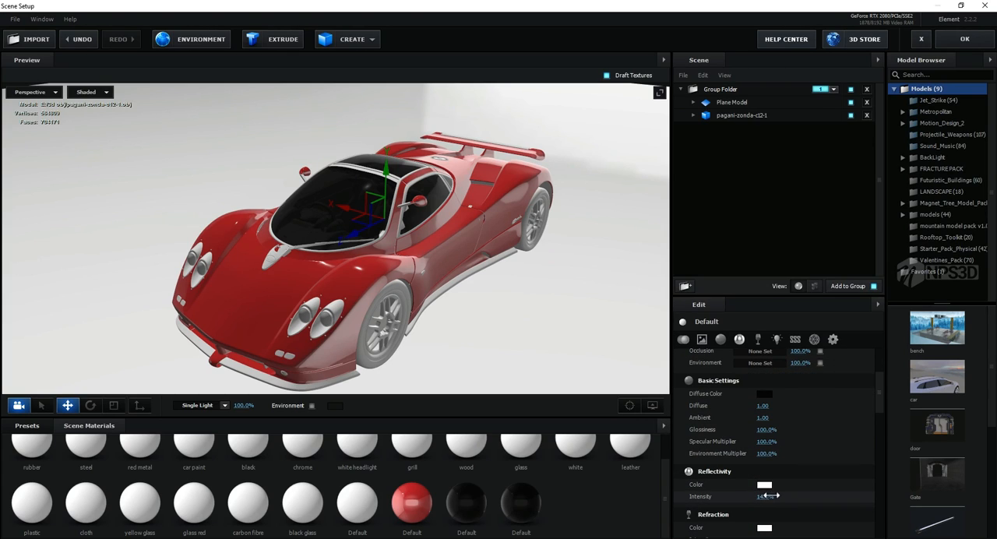
pyautogui.click(765, 484)
pyautogui.moveTo(750, 507); pyautogui.dragTo(683, 527)
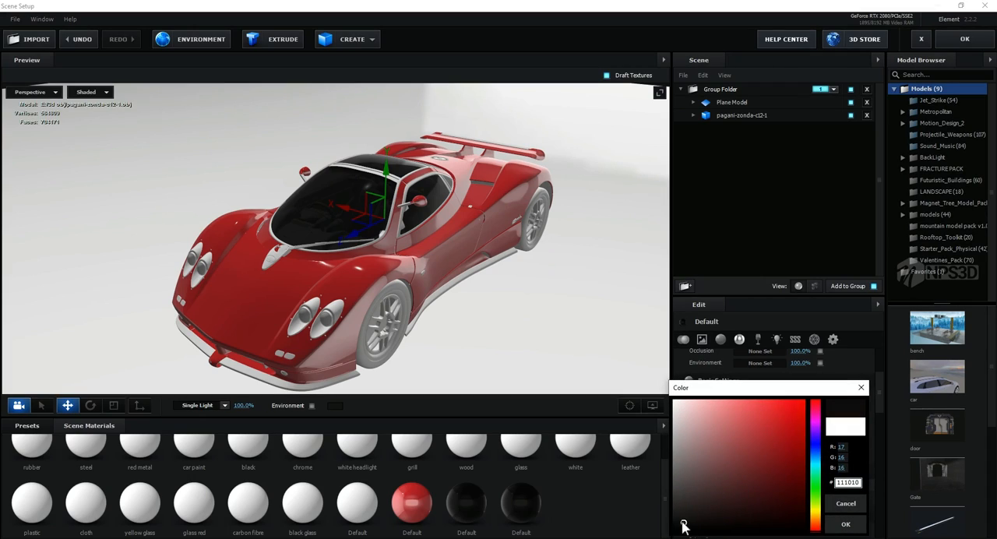
pyautogui.click(845, 524)
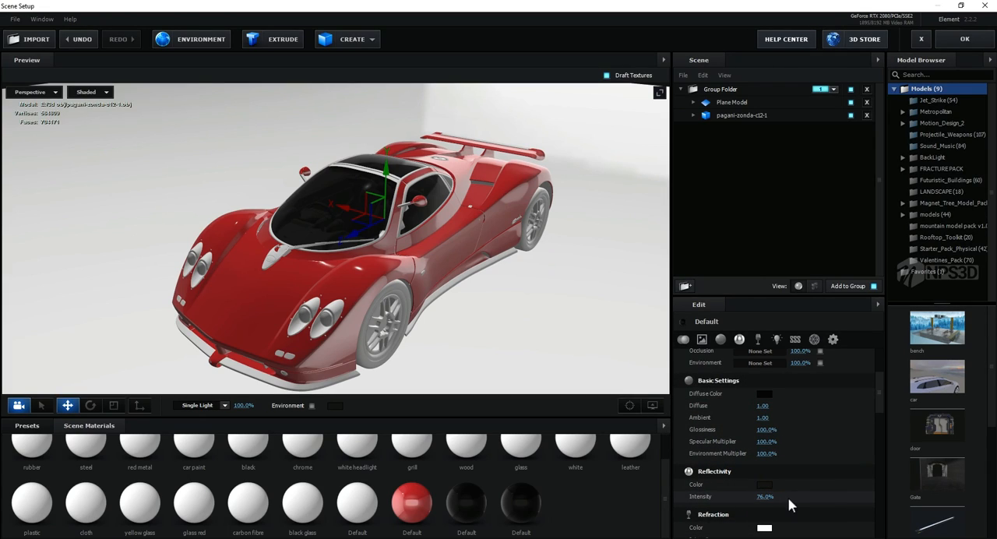
pyautogui.click(767, 452)
# Step: Apply the new reflective black material to the car's tires and check the front wheel up close
pyautogui.moveTo(521, 503); pyautogui.dragTo(406, 304)
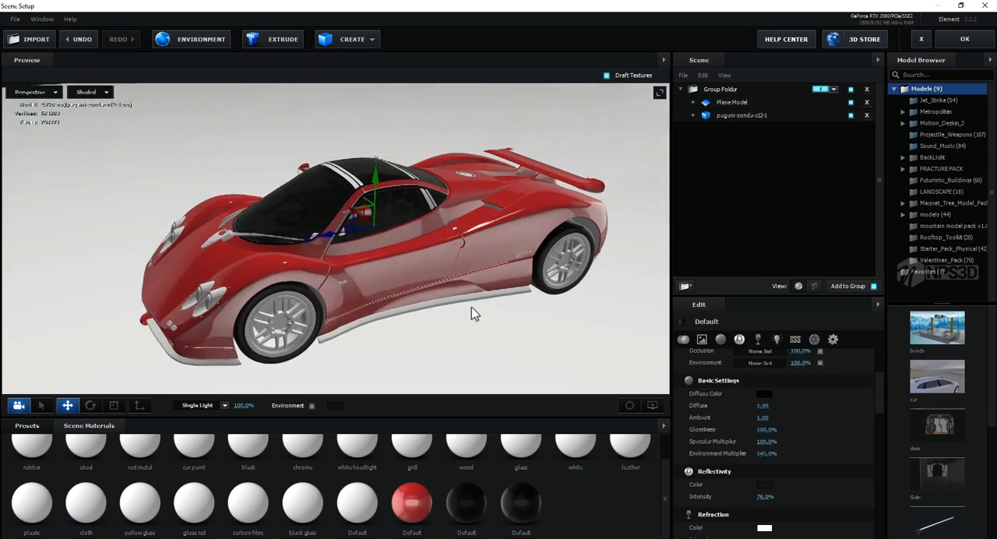
pyautogui.moveTo(475, 313); pyautogui.dragTo(455, 278)
pyautogui.scroll(5, 453, 275)
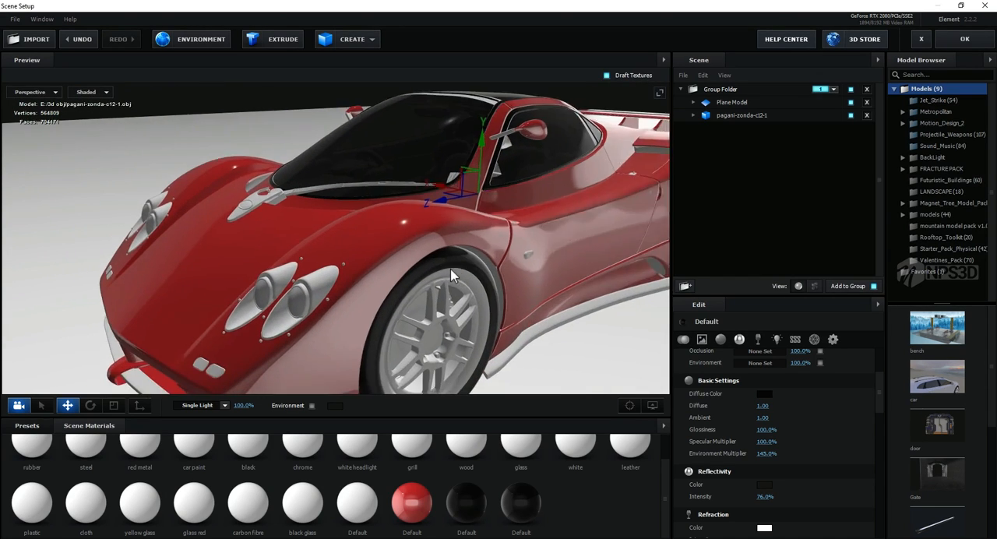
pyautogui.scroll(4, 452, 275)
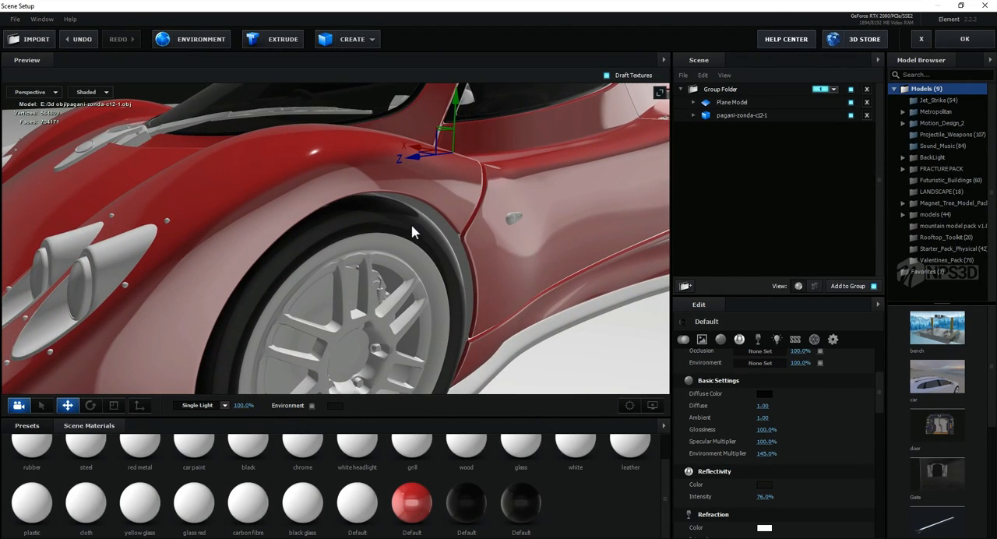
pyautogui.scroll(-5, 441, 277)
pyautogui.moveTo(441, 281); pyautogui.dragTo(662, 349)
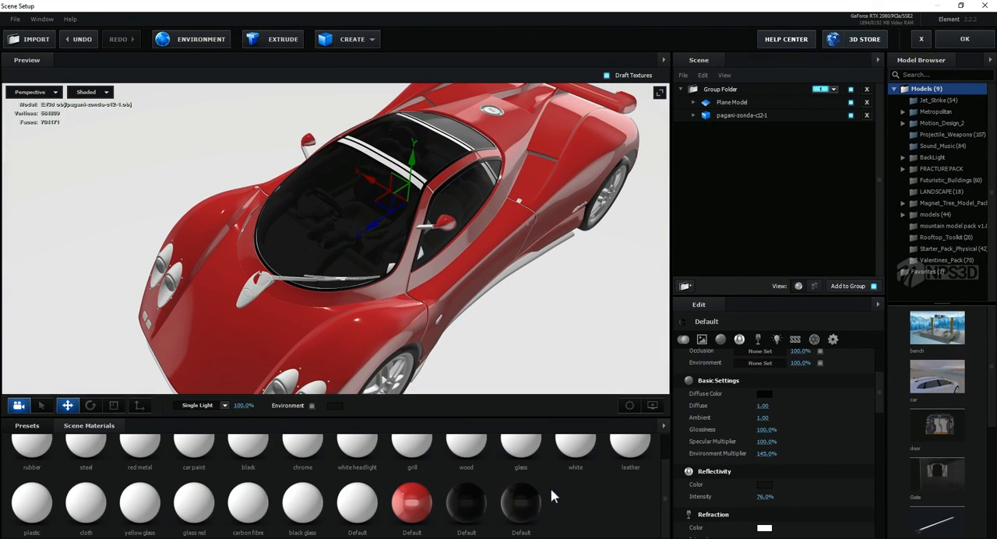
# Step: Create a chrome-like new material with a black diffuse color and a reflectivity intensity of 100%
pyautogui.rightClick(552, 490)
pyautogui.click(584, 496)
pyautogui.click(586, 501)
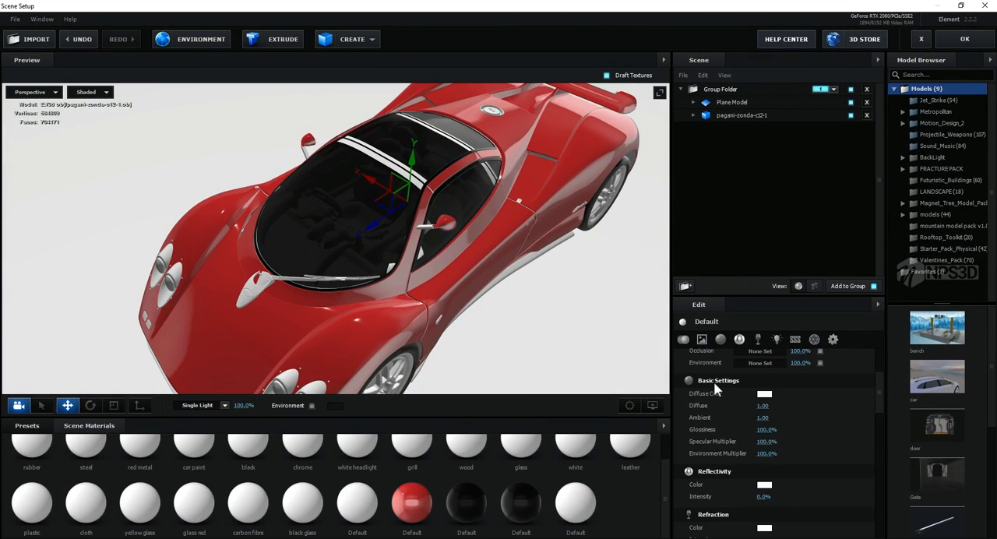
pyautogui.click(765, 395)
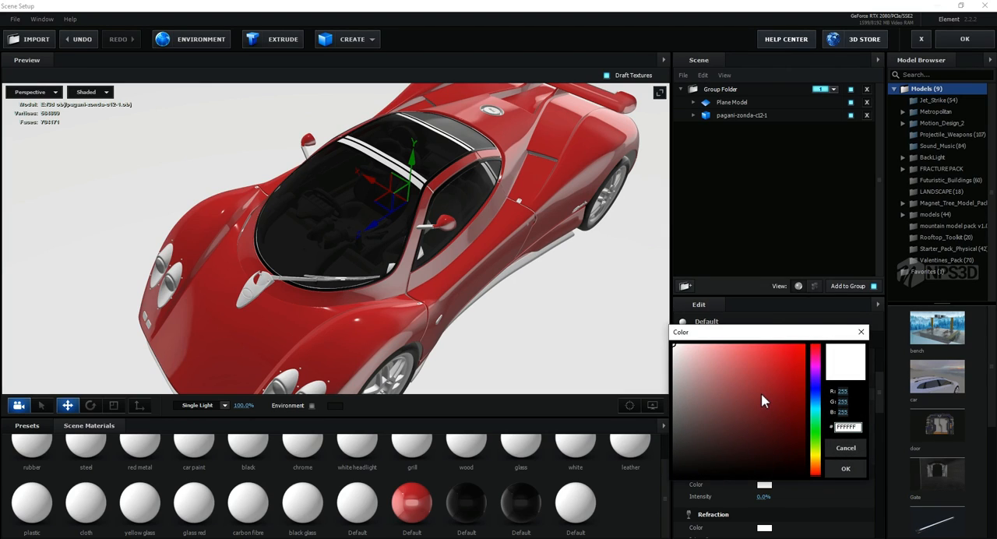
pyautogui.click(846, 447)
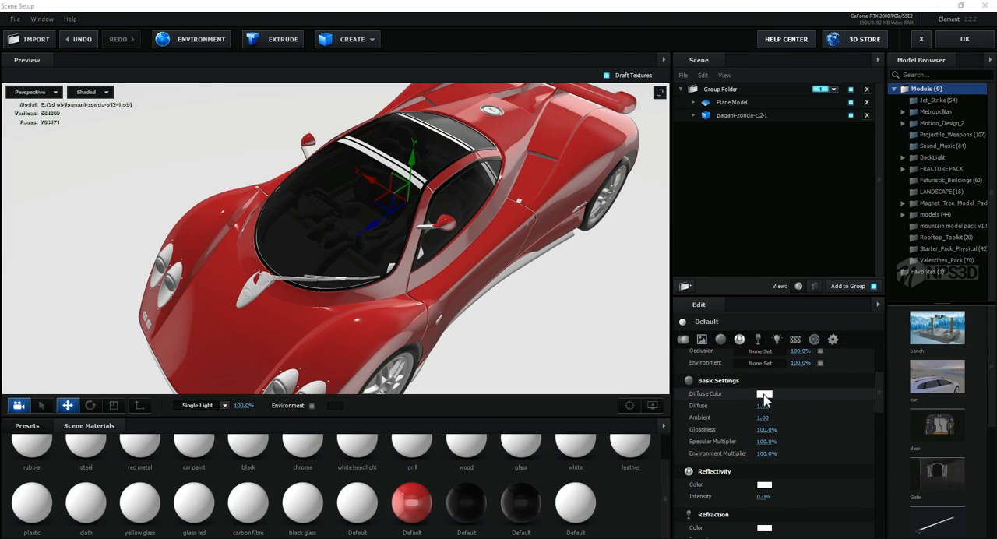
pyautogui.click(765, 395)
pyautogui.click(843, 471)
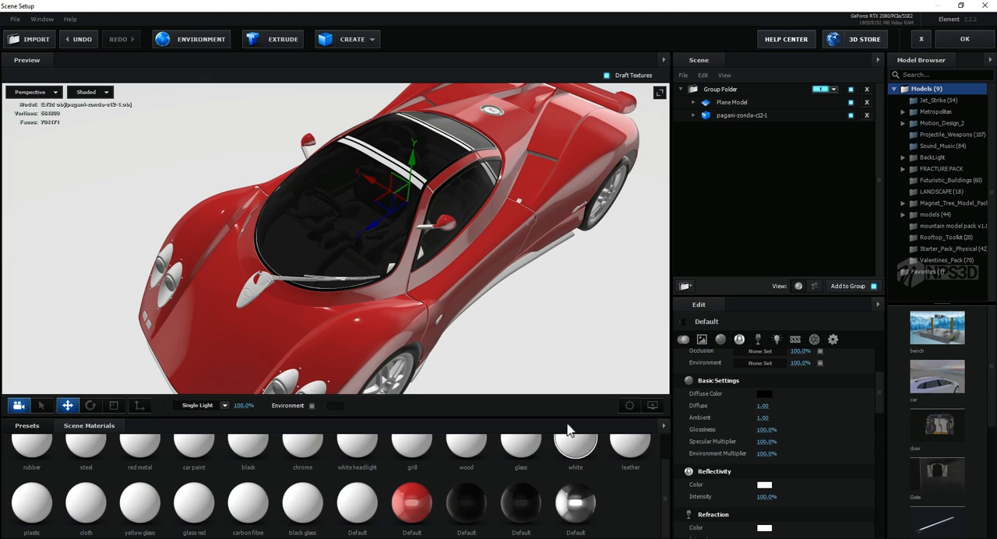
# Step: Apply the chrome-like material to the wheel rims, headlight housings, and lower body trim
pyautogui.moveTo(545, 373); pyautogui.dragTo(508, 348)
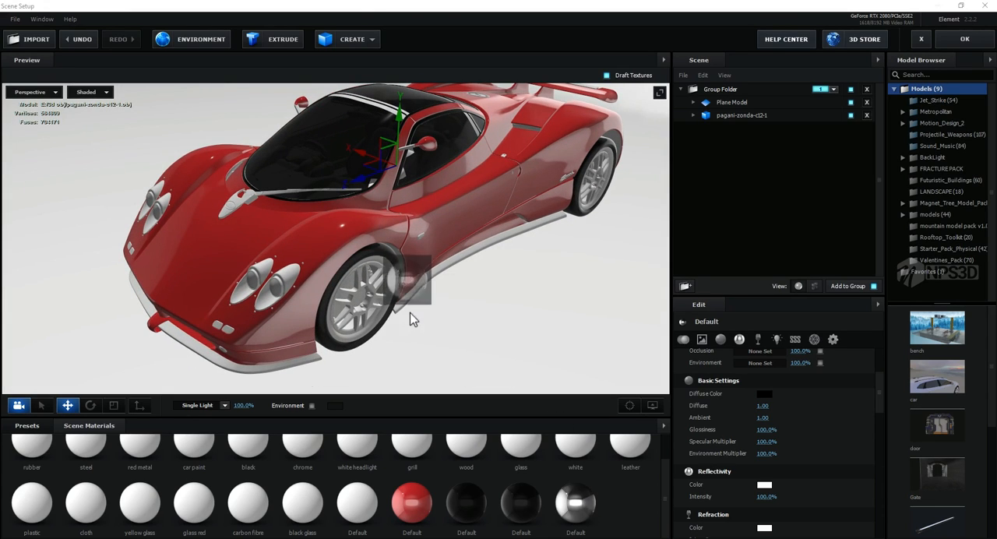
pyautogui.moveTo(368, 305); pyautogui.dragTo(399, 319)
pyautogui.moveTo(578, 506); pyautogui.dragTo(436, 380)
pyautogui.moveTo(577, 505); pyautogui.dragTo(370, 322)
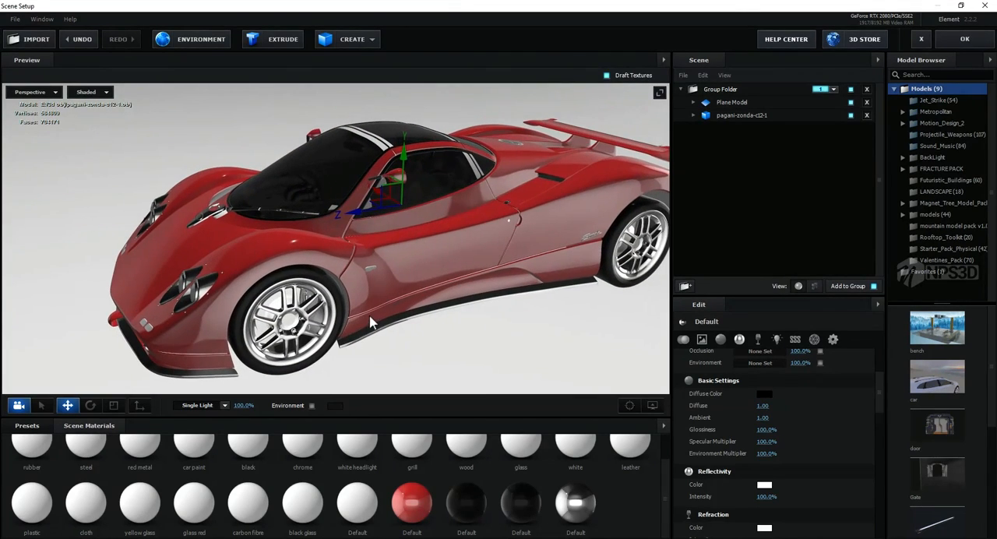
# Step: Create another new material with a bright red diffuse color and a reflectivity intensity of 45%
pyautogui.rightClick(619, 489)
pyautogui.click(629, 495)
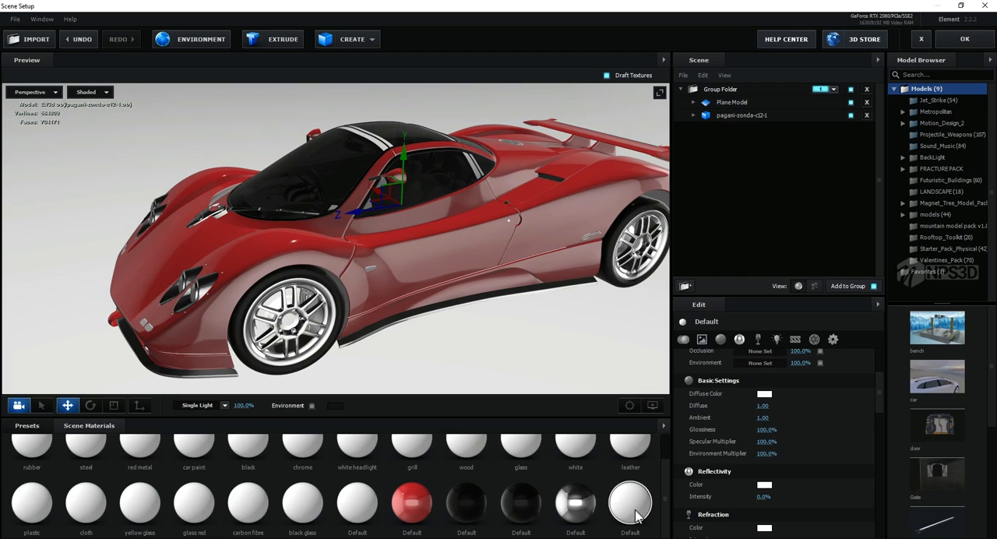
pyautogui.click(765, 395)
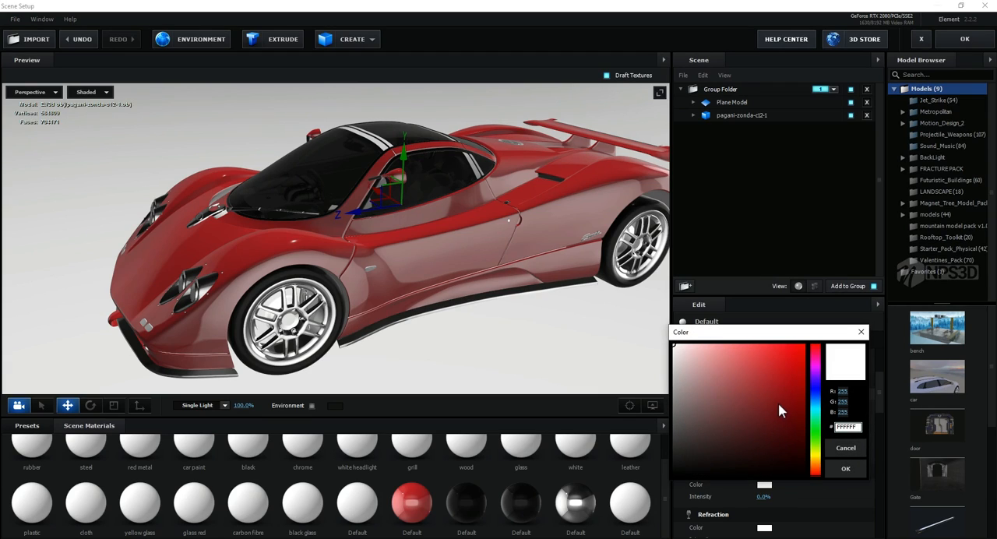
pyautogui.moveTo(778, 402); pyautogui.dragTo(785, 348)
pyautogui.click(845, 469)
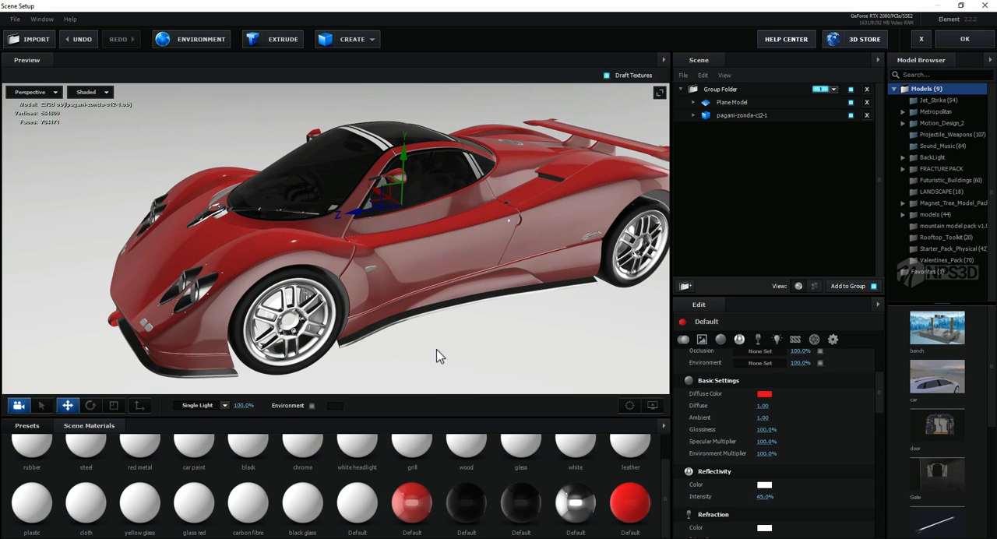
# Step: Apply the bright red material to the headlight lenses and the small front bumper lights
pyautogui.moveTo(437, 350); pyautogui.dragTo(517, 369)
pyautogui.moveTo(629, 501); pyautogui.dragTo(302, 321)
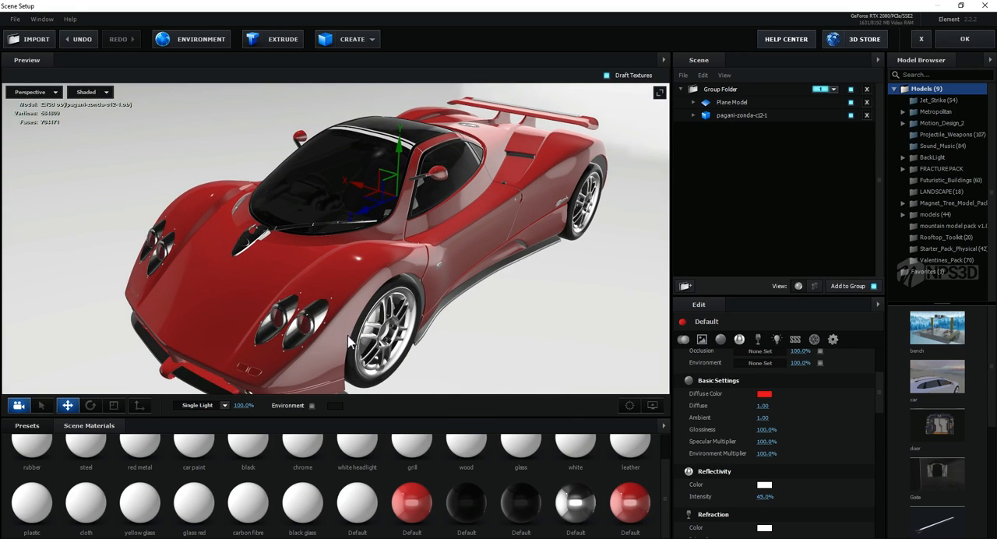
pyautogui.moveTo(349, 342); pyautogui.dragTo(438, 332)
# Step: Set the red light material's blend mode to Add
pyautogui.click(833, 340)
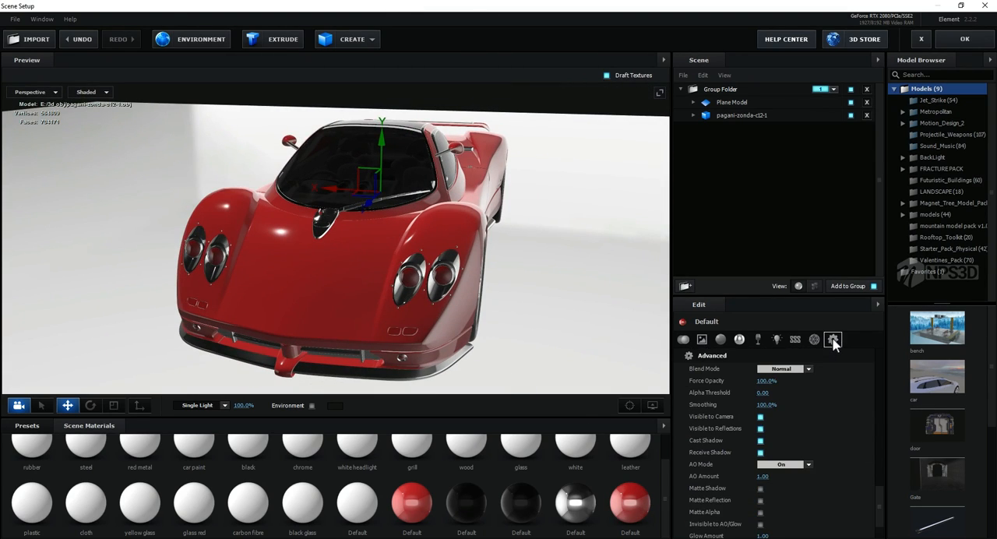
pyautogui.click(781, 368)
pyautogui.click(781, 380)
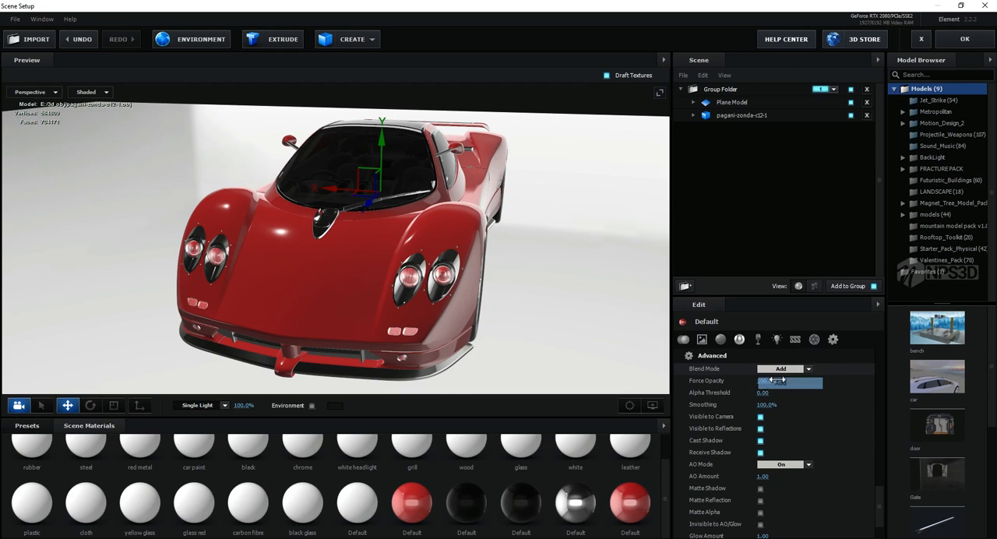
# Step: Apply the reflective black material to the car's rear panel and the surrounding rear trim
pyautogui.moveTo(536, 324); pyautogui.dragTo(437, 341)
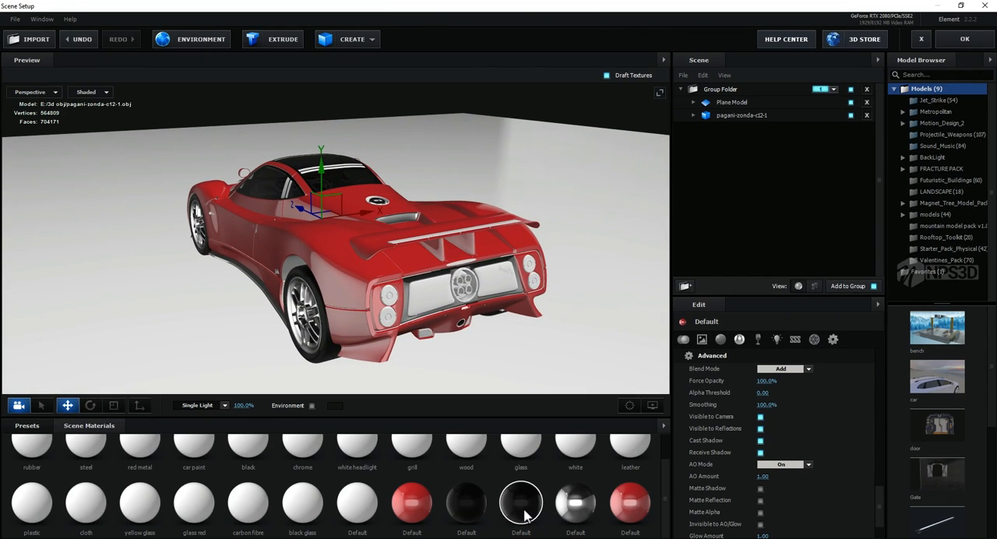
pyautogui.moveTo(523, 511); pyautogui.dragTo(434, 304)
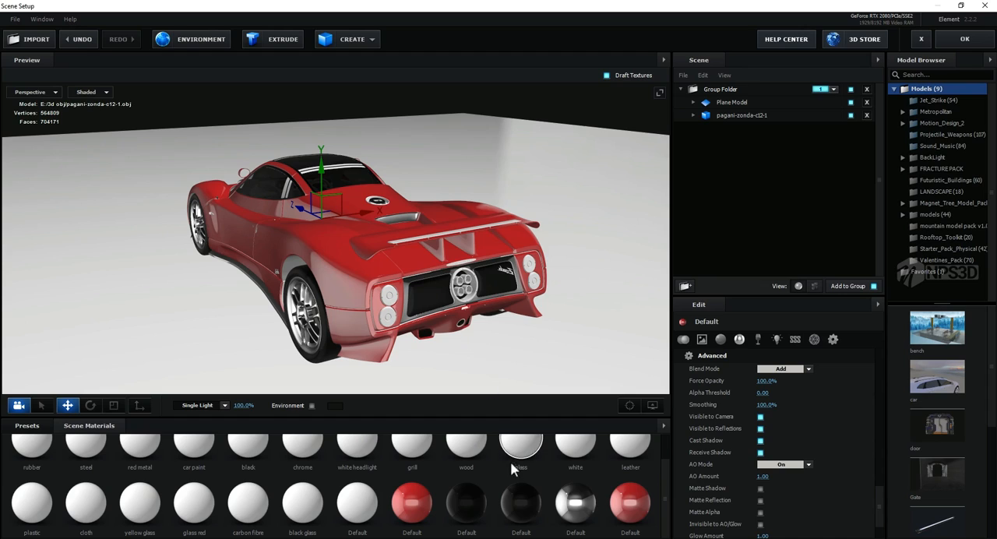
pyautogui.moveTo(520, 503); pyautogui.dragTo(374, 340)
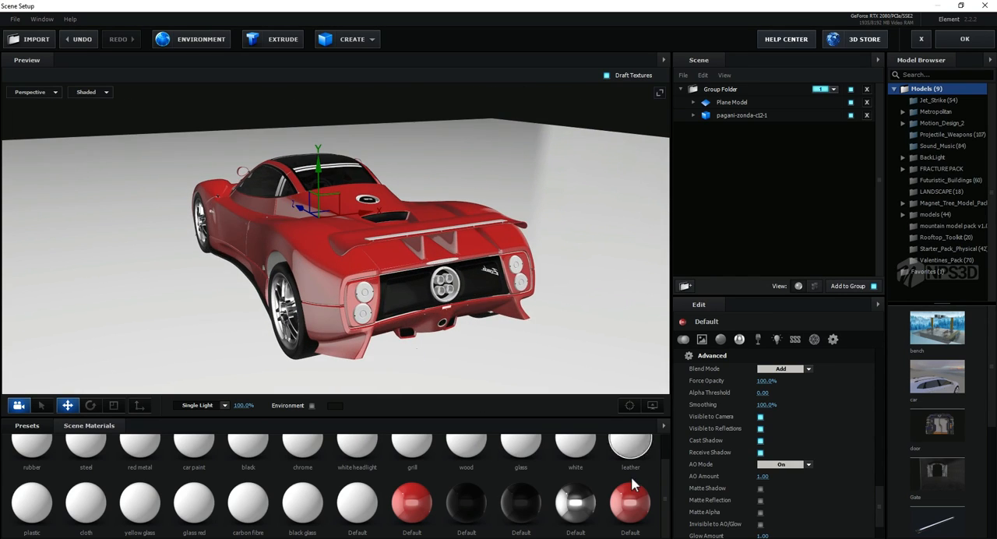
# Step: Apply the red light material to the tail light lenses and the four round elements in the rear center
pyautogui.moveTo(630, 499); pyautogui.dragTo(366, 300)
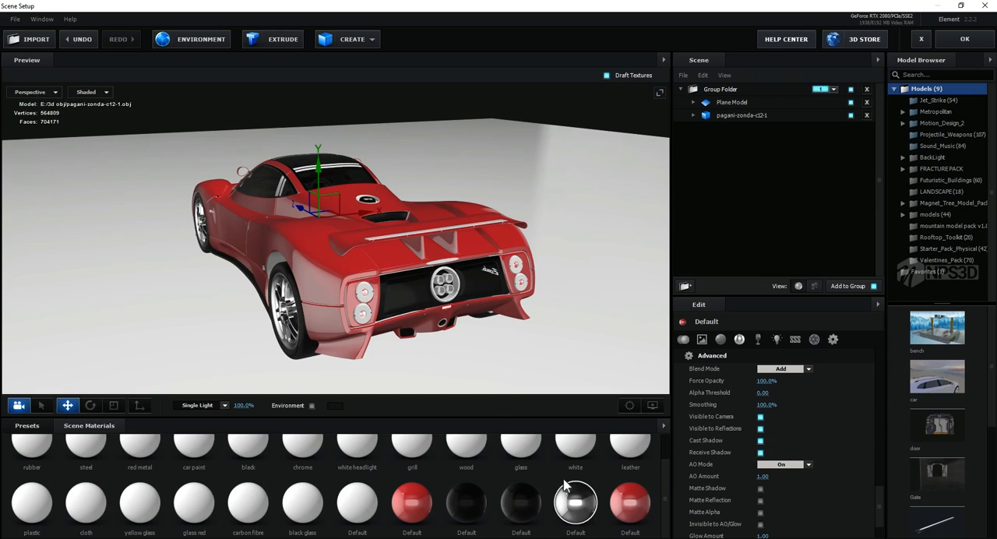
pyautogui.moveTo(475, 337); pyautogui.dragTo(467, 335)
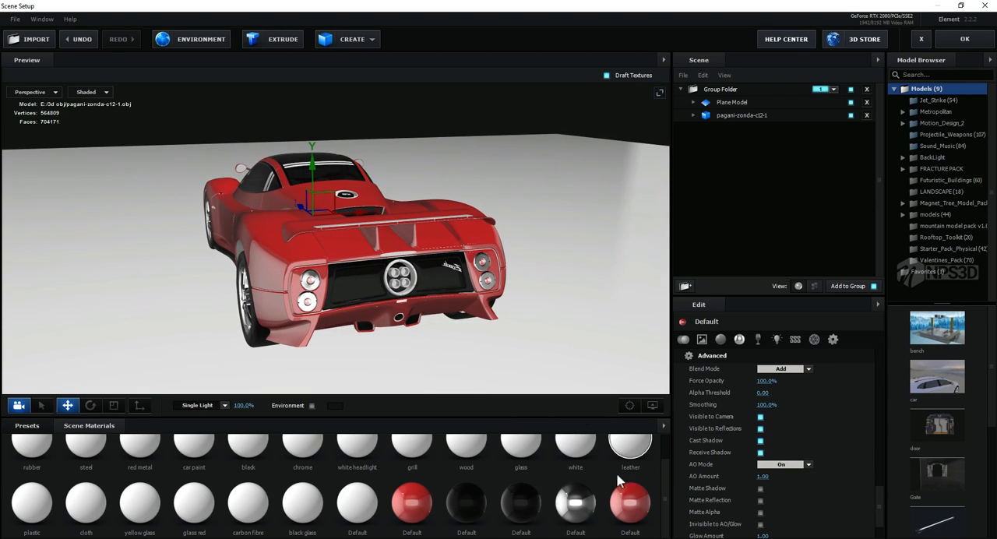
pyautogui.moveTo(630, 498); pyautogui.dragTo(407, 285)
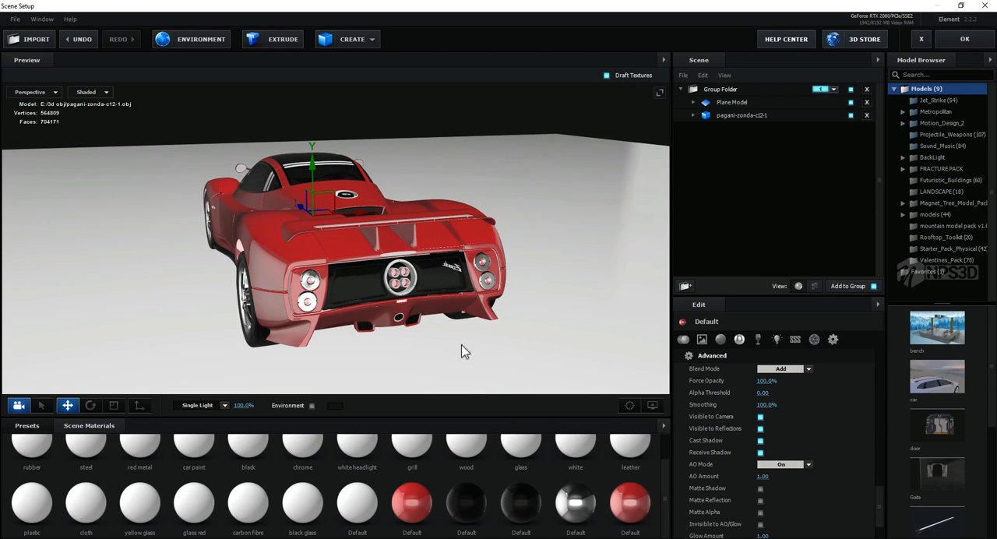
# Step: Examine the car from the rear, above, and front for parts that still need a material
pyautogui.moveTo(498, 384); pyautogui.dragTo(517, 400)
pyautogui.scroll(3, 517, 400)
pyautogui.moveTo(516, 394); pyautogui.dragTo(465, 340, button='middle')
pyautogui.moveTo(489, 352); pyautogui.dragTo(488, 347)
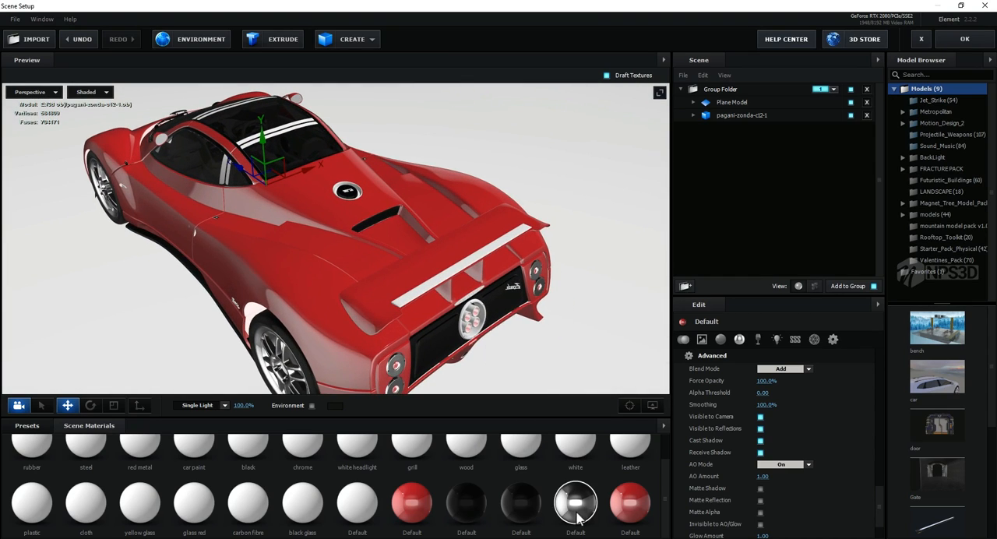
pyautogui.moveTo(444, 285); pyautogui.dragTo(534, 296)
pyautogui.scroll(2, 494, 299)
pyautogui.scroll(-3, 459, 293)
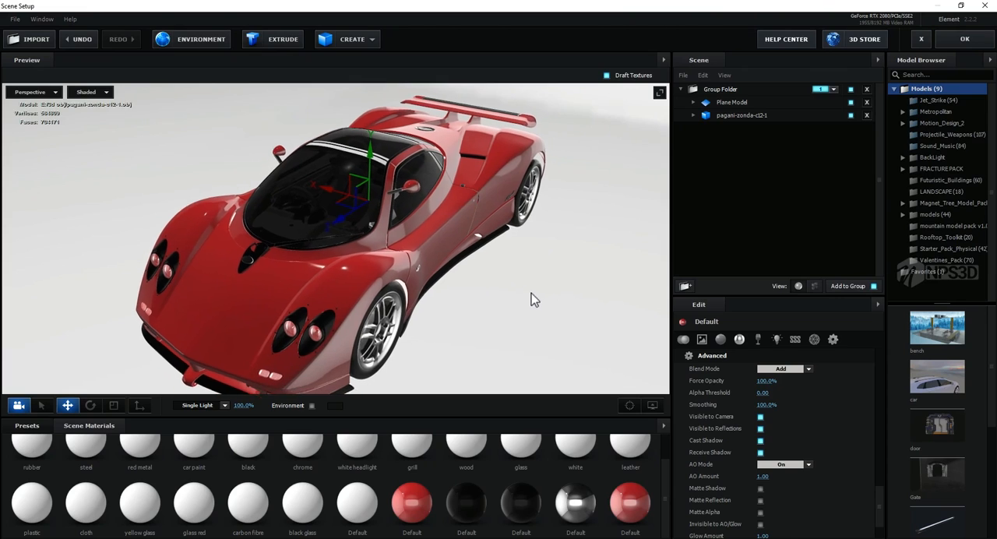
# Step: Apply the reflective black material to the white roof strips and the chrome-like material to the headlight housings and lower trim
pyautogui.moveTo(520, 501); pyautogui.dragTo(389, 157)
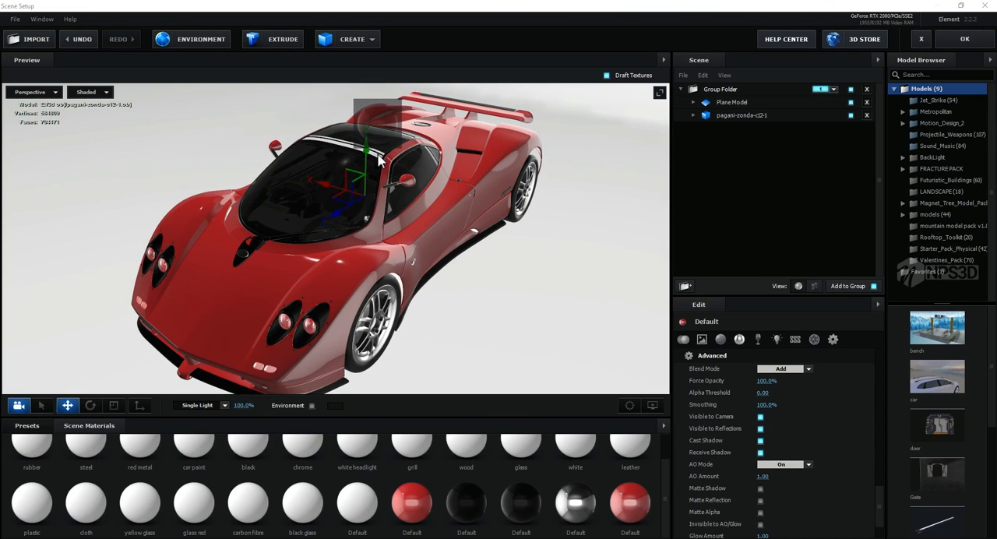
pyautogui.moveTo(414, 203); pyautogui.dragTo(459, 247)
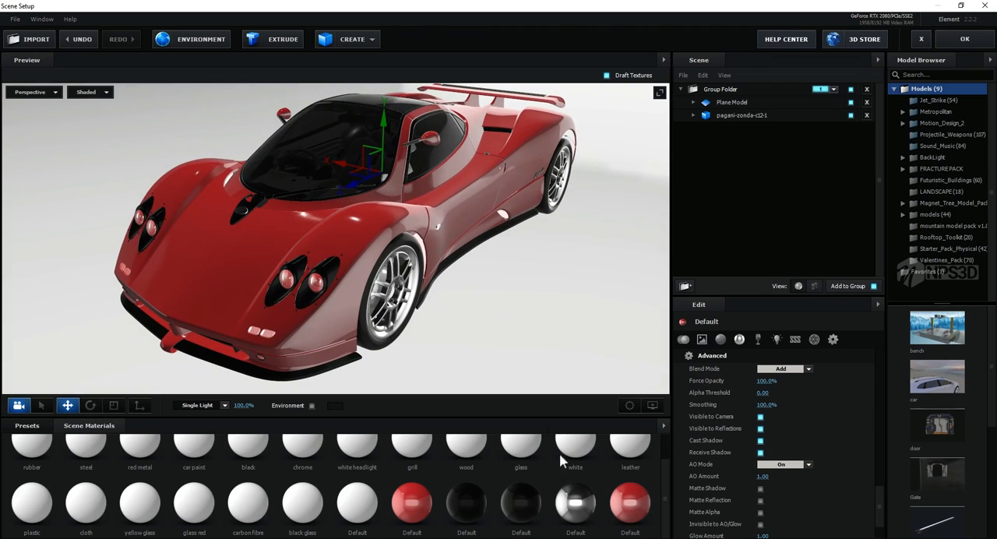
pyautogui.moveTo(592, 523); pyautogui.dragTo(307, 306)
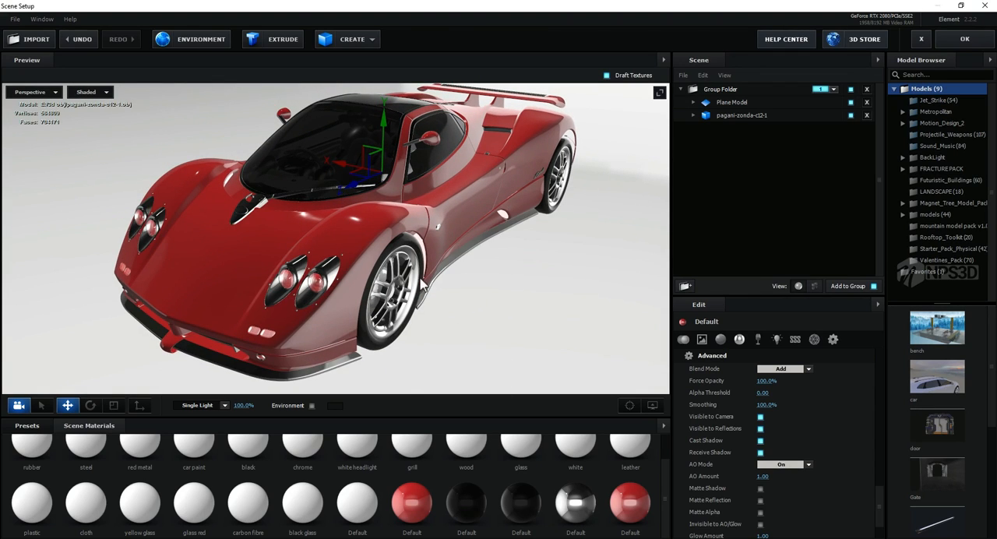
pyautogui.moveTo(422, 285); pyautogui.dragTo(439, 267)
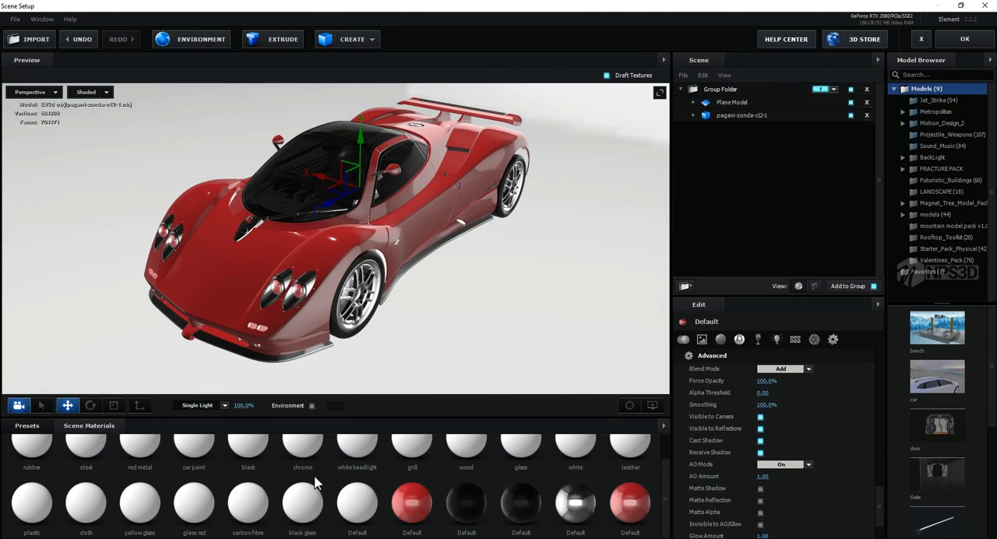
# Step: Apply the metal_chrome_dirt material from the Pro_Shaders_2 Metal presets to the ground plane and turn off draft textures
pyautogui.click(27, 425)
pyautogui.click(49, 474)
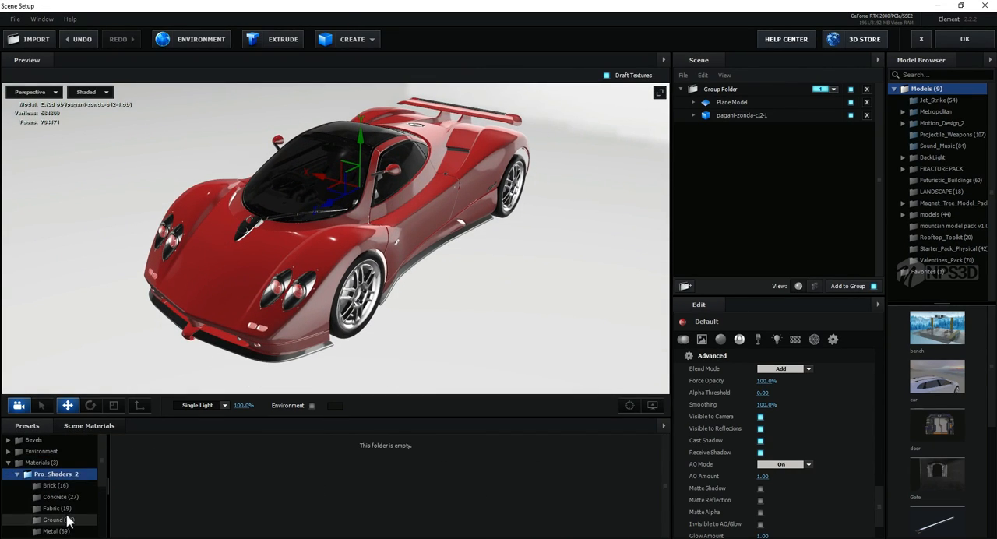
pyautogui.click(56, 531)
pyautogui.scroll(-1, 301, 488)
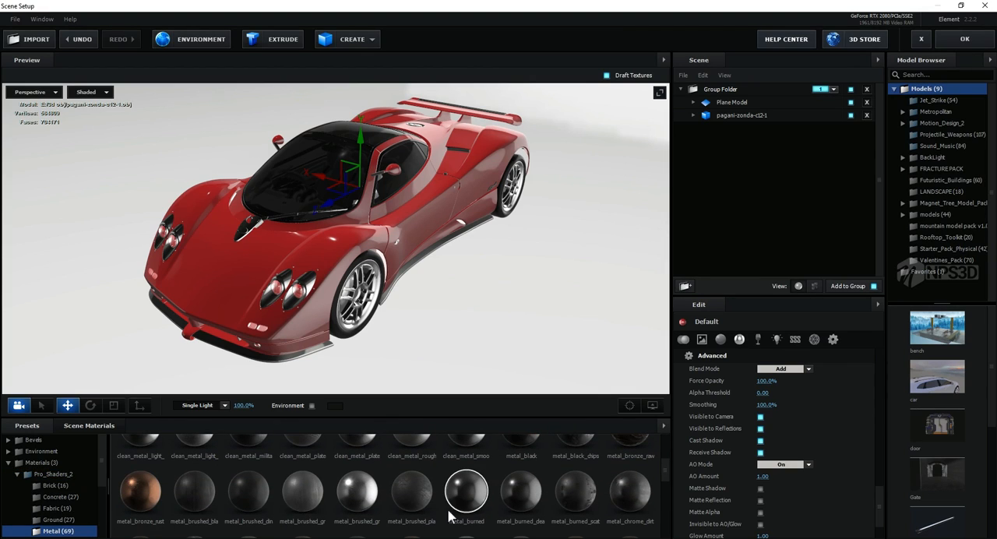
pyautogui.moveTo(483, 341); pyautogui.dragTo(474, 308, button='middle')
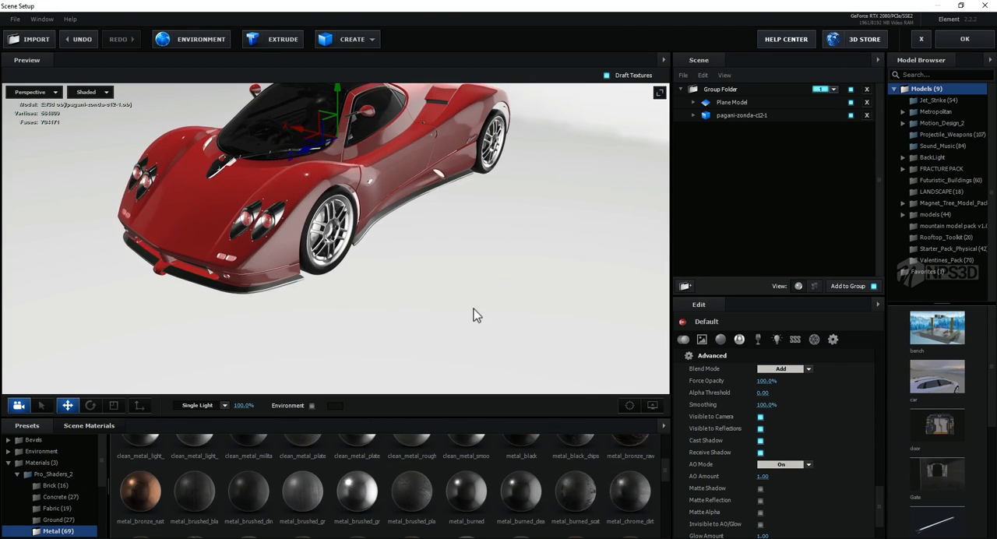
pyautogui.moveTo(630, 491); pyautogui.dragTo(503, 298)
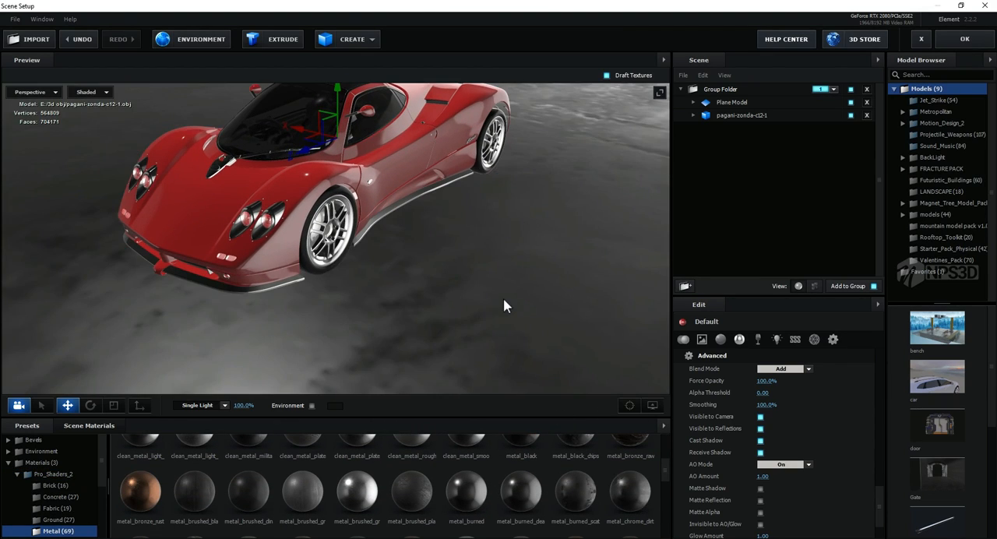
pyautogui.click(606, 76)
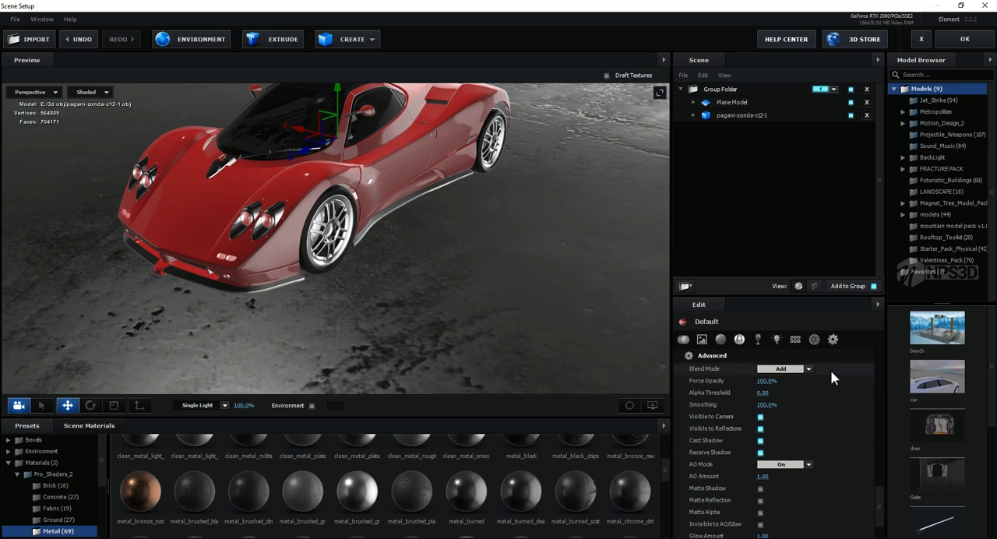
# Step: Set the Plane Model's texture mapping to Plane XZ with a UV repeat of 20 by 20
pyautogui.click(729, 103)
pyautogui.click(743, 343)
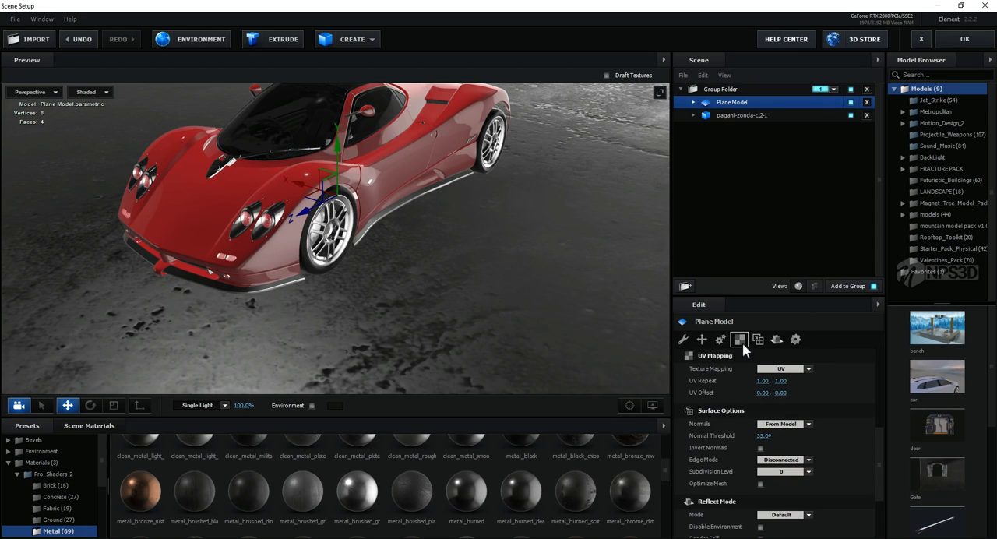
pyautogui.click(781, 368)
pyautogui.click(779, 496)
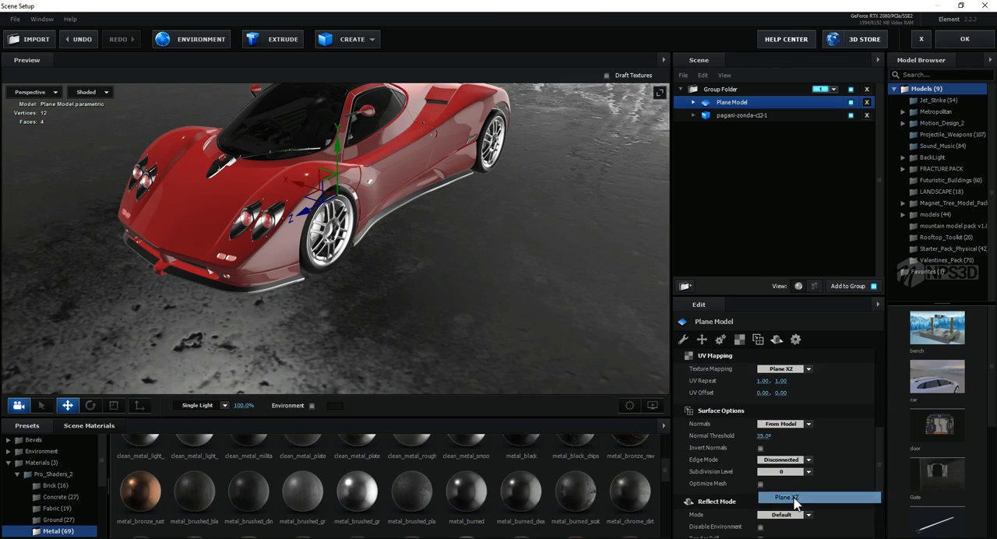
pyautogui.click(761, 383)
pyautogui.write('2')
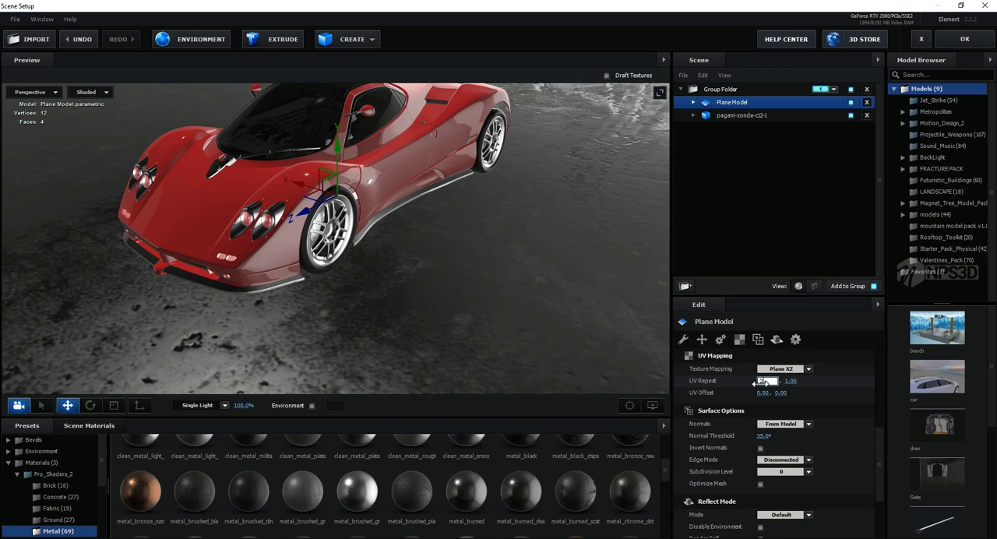
pyautogui.write('0')
pyautogui.click(830, 396)
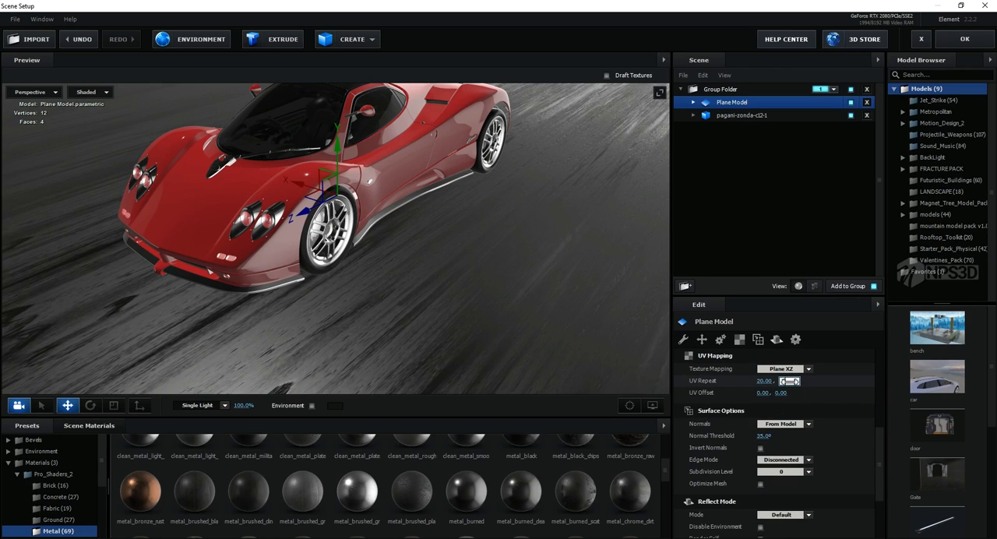
pyautogui.write('20')
pyautogui.click(841, 395)
# Step: Replace the ground plane's material with metal_grunge_rust from the Metal presets
pyautogui.scroll(-2, 487, 302)
pyautogui.scroll(-1, 538, 499)
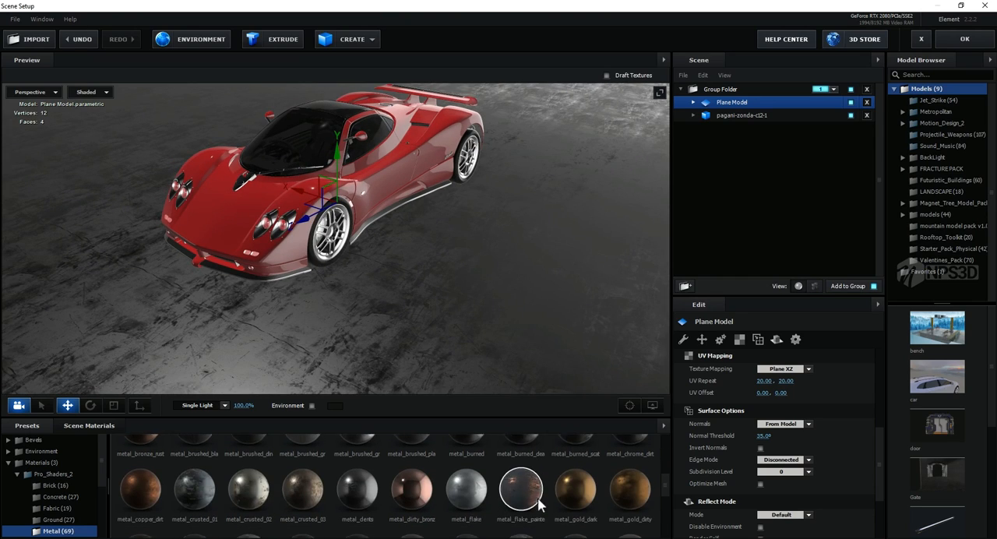
pyautogui.moveTo(374, 490); pyautogui.dragTo(432, 334)
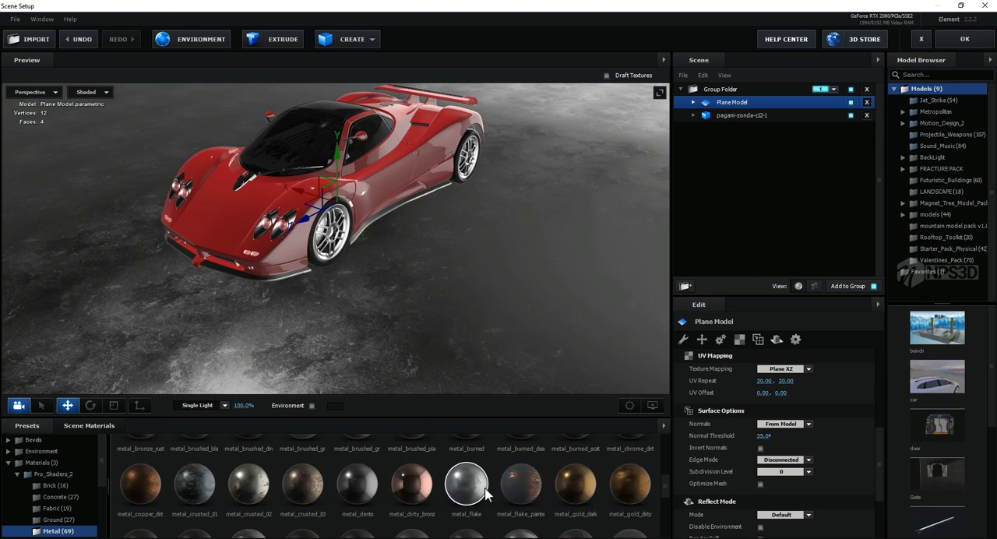
pyautogui.scroll(-1, 487, 494)
pyautogui.moveTo(358, 514); pyautogui.dragTo(467, 302)
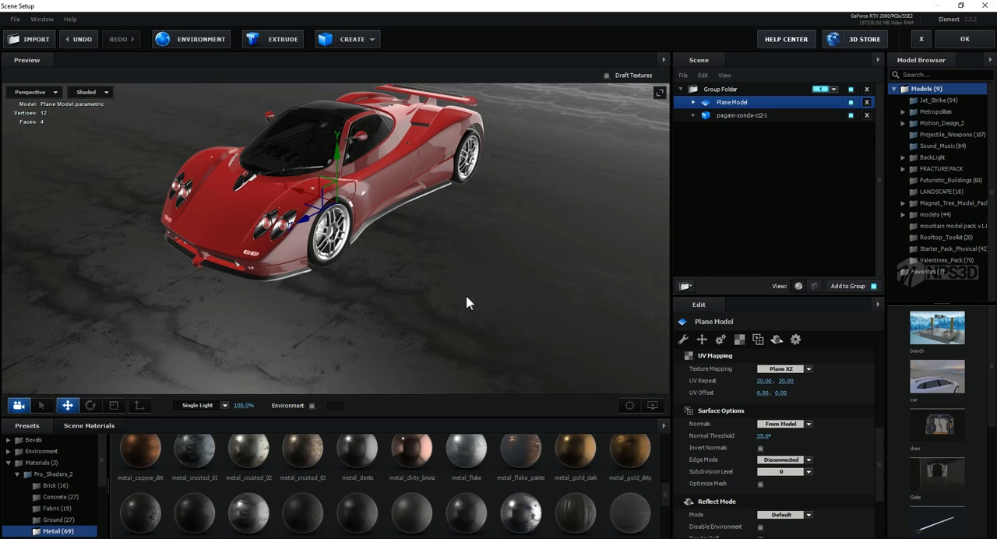
pyautogui.moveTo(464, 294); pyautogui.dragTo(442, 314, button='middle')
# Step: Clean up the scene materials by removing the unused ones
pyautogui.click(102, 427)
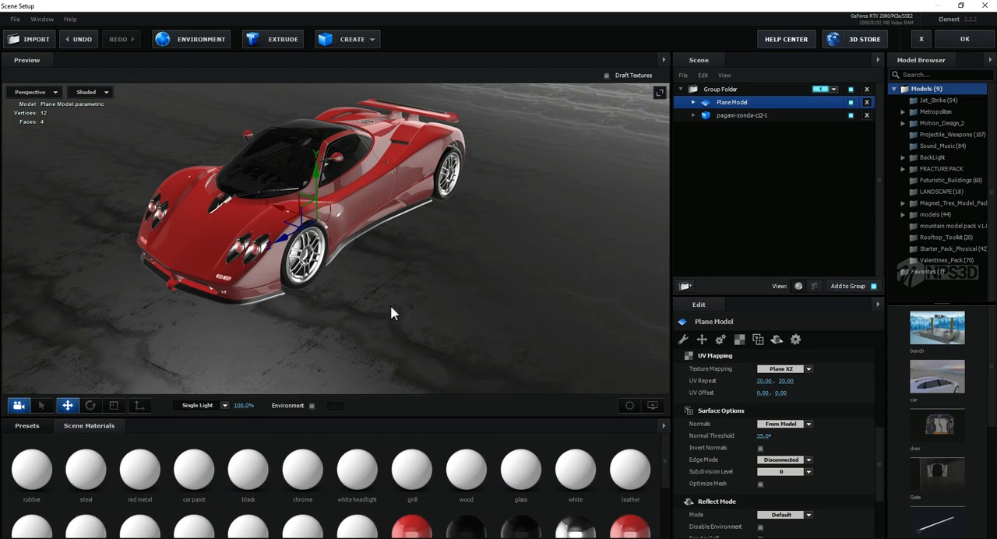
pyautogui.click(664, 425)
pyautogui.click(675, 439)
pyautogui.click(663, 426)
pyautogui.click(688, 437)
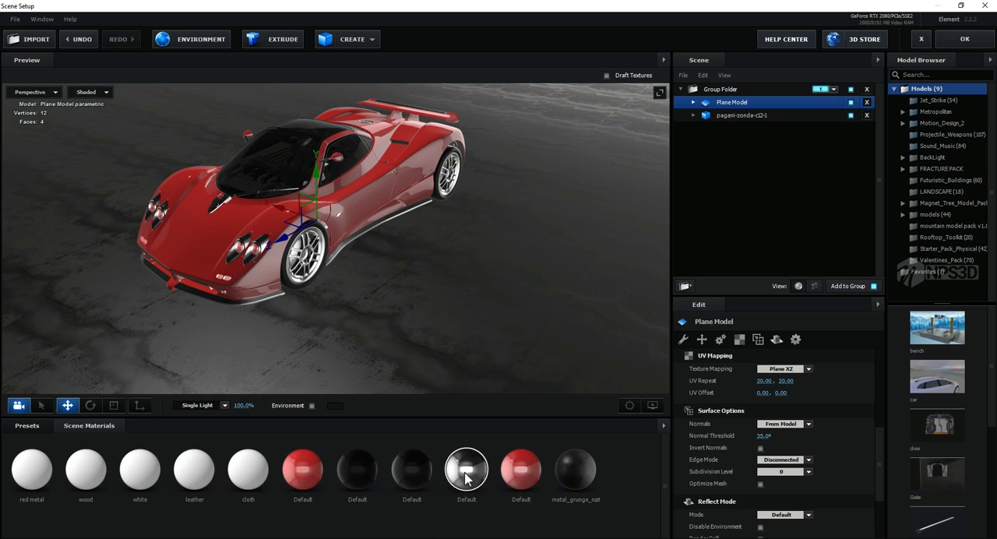
# Step: Examine the car and the ground surface from several closer angles
pyautogui.moveTo(475, 294); pyautogui.dragTo(487, 304, button='middle')
pyautogui.moveTo(488, 303); pyautogui.dragTo(473, 309)
pyautogui.scroll(3, 473, 309)
pyautogui.moveTo(473, 309)
pyautogui.mouseDown(button='middle')
pyautogui.moveTo(485, 274)
pyautogui.moveTo(460, 313)
pyautogui.mouseUp(button='middle')
pyautogui.moveTo(460, 313); pyautogui.dragTo(498, 283)
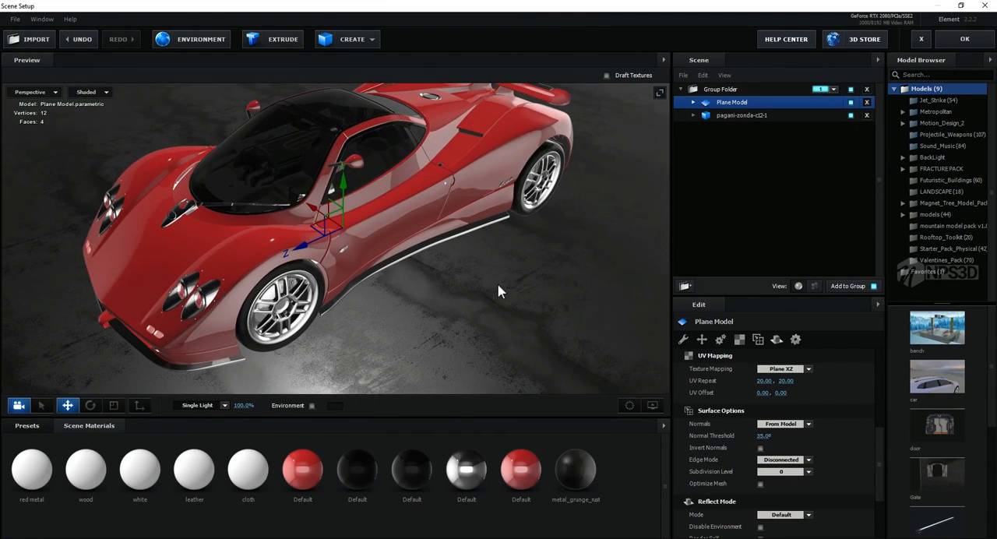
pyautogui.moveTo(498, 283); pyautogui.dragTo(505, 282, button='middle')
pyautogui.moveTo(505, 282); pyautogui.dragTo(518, 282)
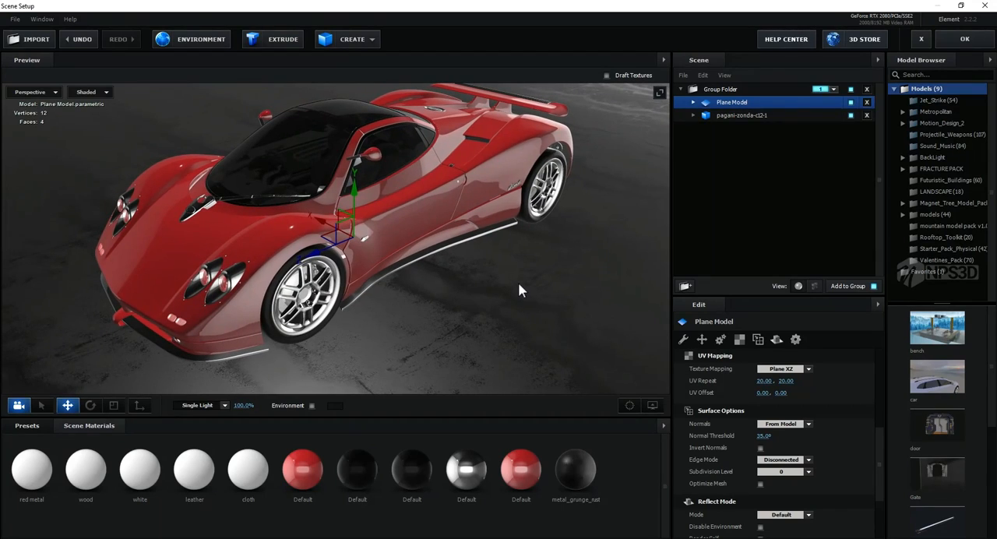
pyautogui.click(592, 469)
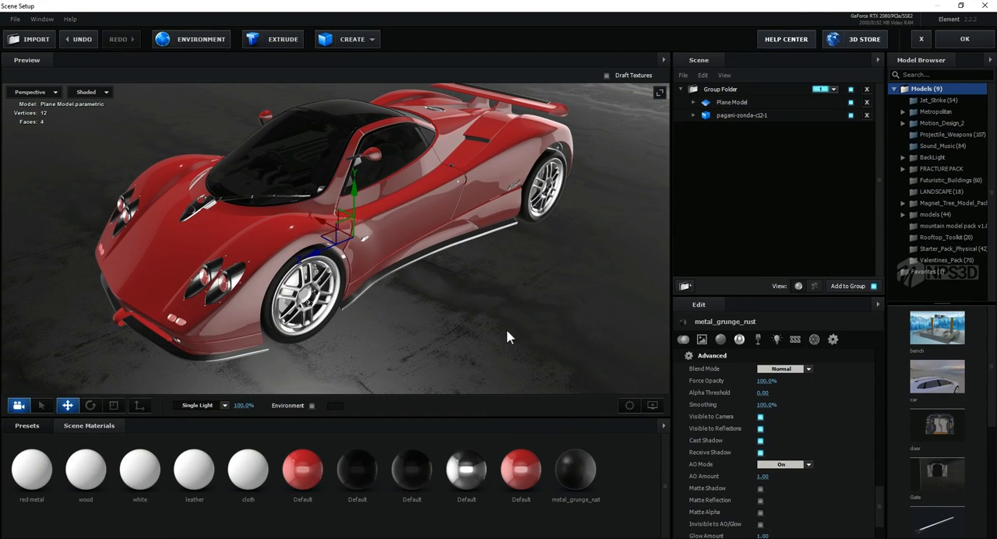
pyautogui.moveTo(506, 331); pyautogui.dragTo(556, 318)
# Step: Set the Plane Model's reflect mode to Mirror Surface
pyautogui.click(725, 105)
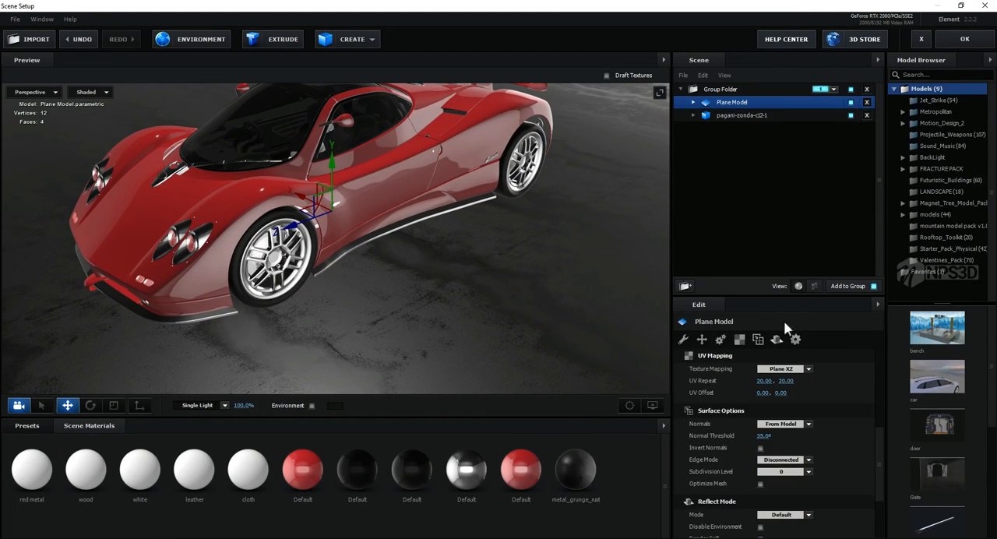
pyautogui.click(776, 339)
pyautogui.click(783, 369)
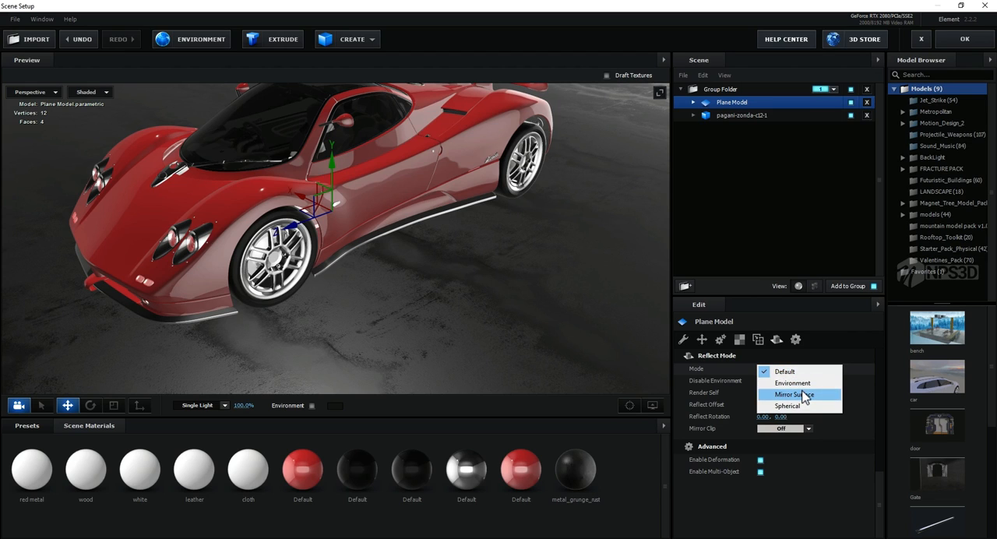
pyautogui.click(794, 394)
pyautogui.moveTo(377, 287); pyautogui.dragTo(470, 318)
# Step: Try a glossiness texture strength of 25% on the metal_grunge_rust material and settle on 54%
pyautogui.click(579, 470)
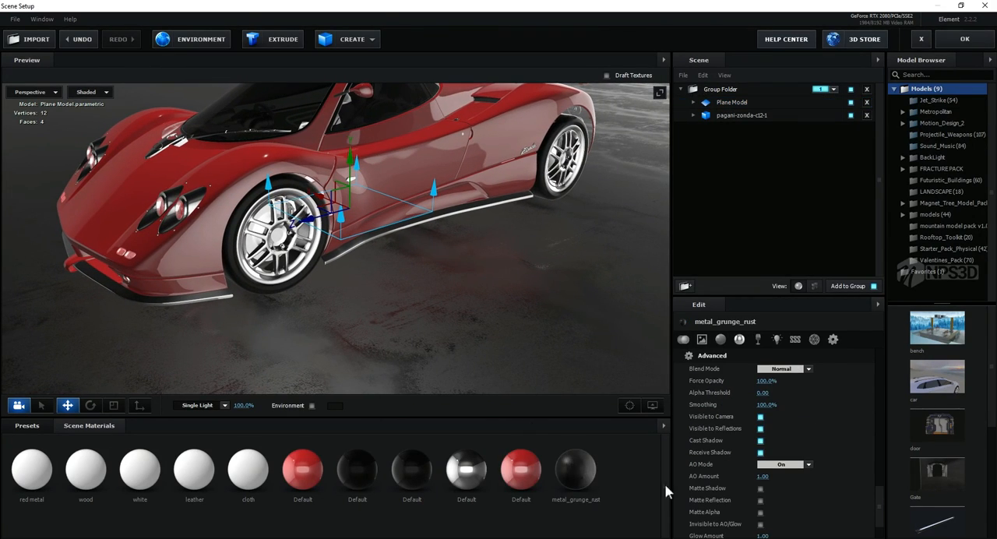
pyautogui.scroll(10, 810, 398)
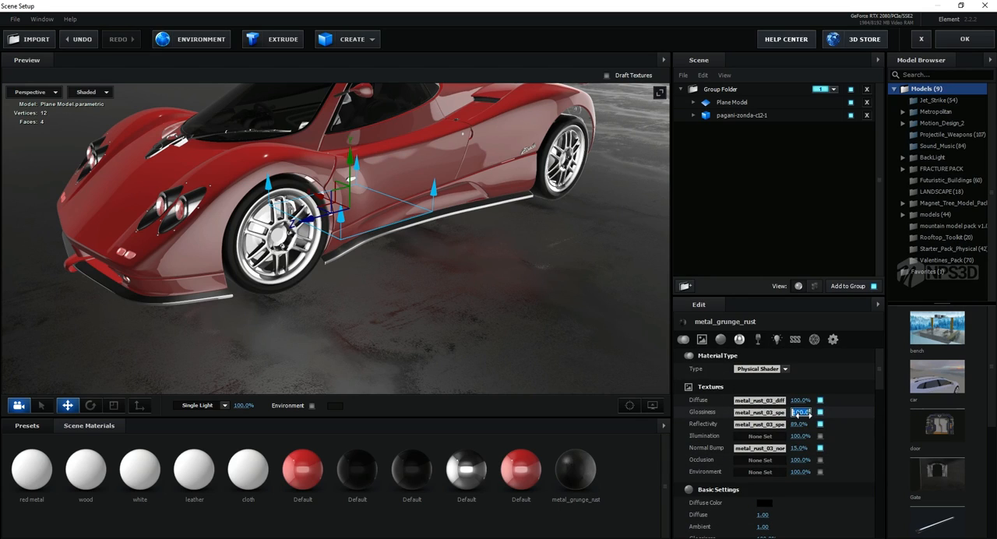
pyautogui.write('25')
pyautogui.press('Return')
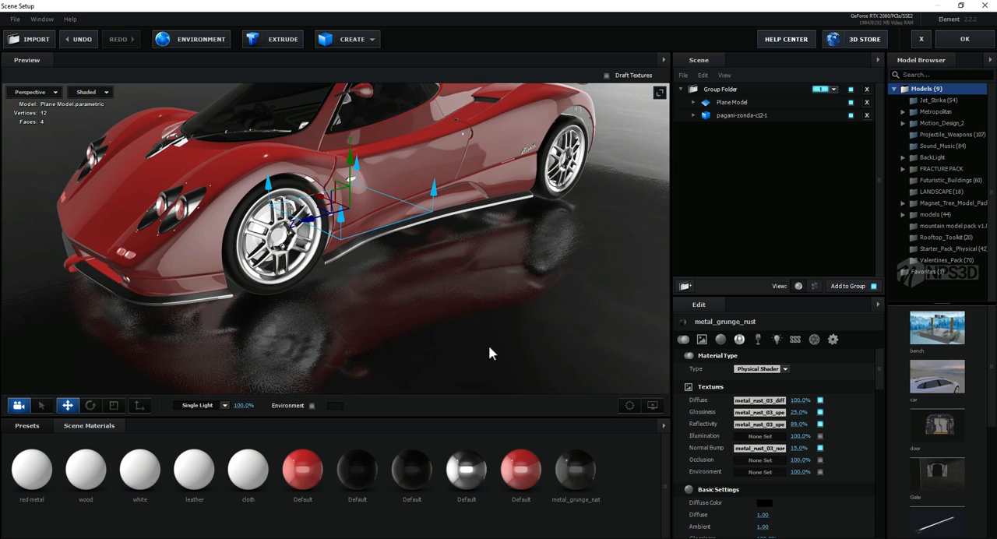
pyautogui.moveTo(504, 322); pyautogui.dragTo(403, 324)
pyautogui.scroll(-5, 437, 320)
pyautogui.scroll(6, 402, 330)
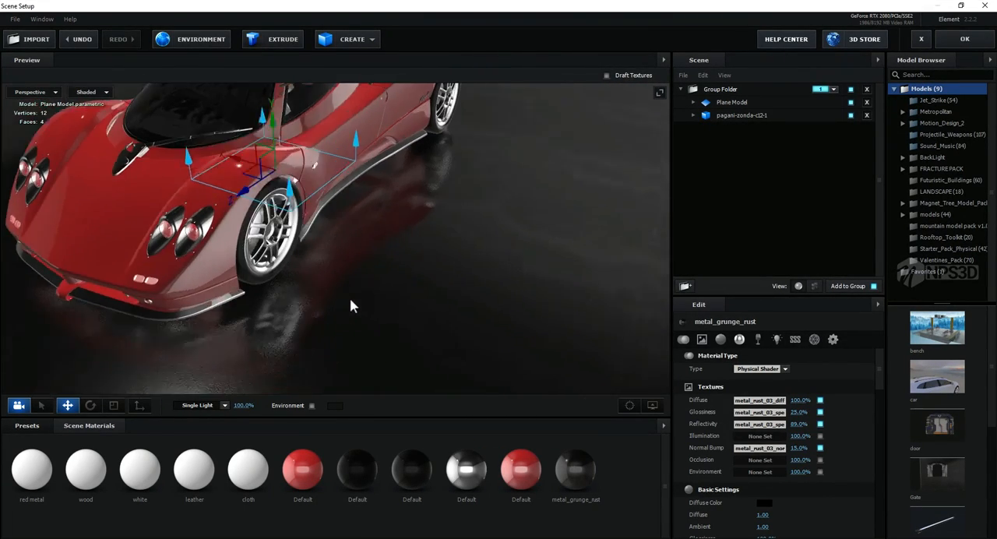
pyautogui.scroll(3, 359, 297)
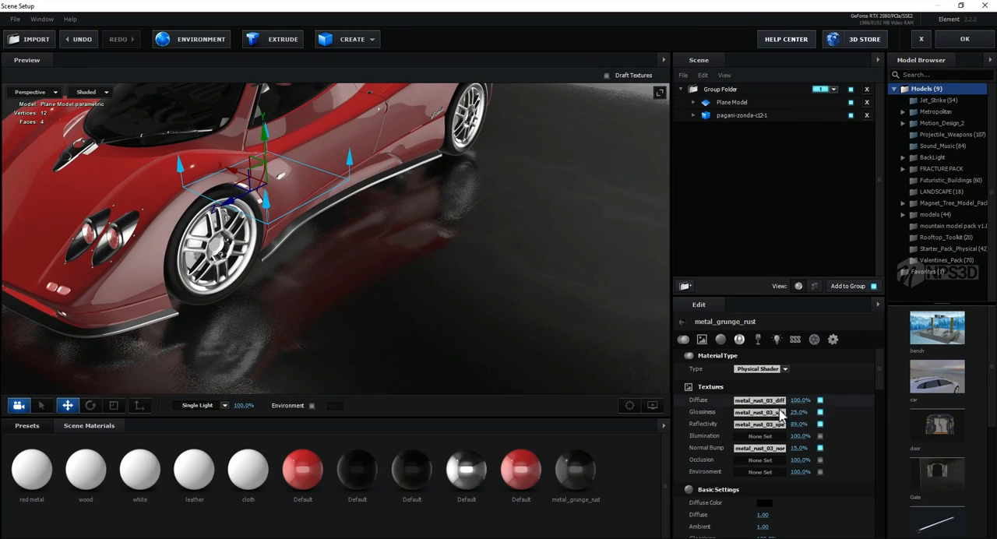
pyautogui.moveTo(798, 411)
pyautogui.mouseDown()
pyautogui.moveTo(810, 407)
pyautogui.moveTo(801, 409)
pyautogui.mouseUp()
pyautogui.scroll(-4, 438, 257)
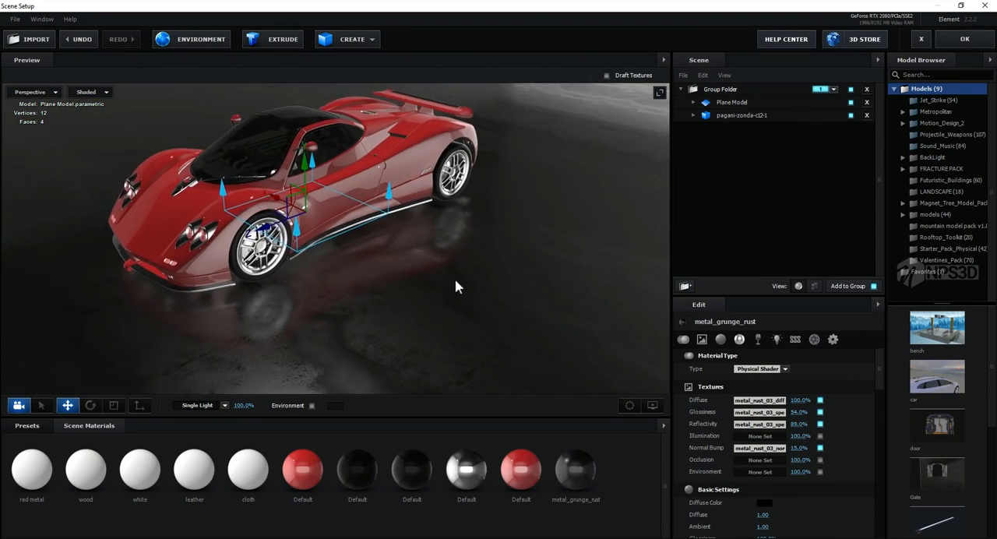
# Step: Raise the brightness of the metal_grunge_rust glossiness texture to 57%
pyautogui.click(758, 417)
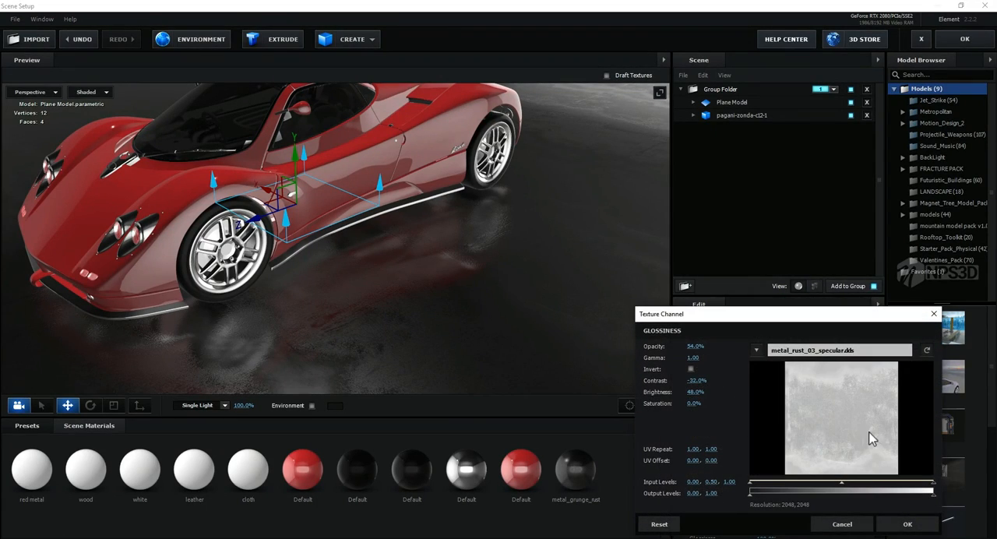
pyautogui.click(841, 523)
pyautogui.click(746, 417)
pyautogui.moveTo(713, 321); pyautogui.dragTo(700, 162)
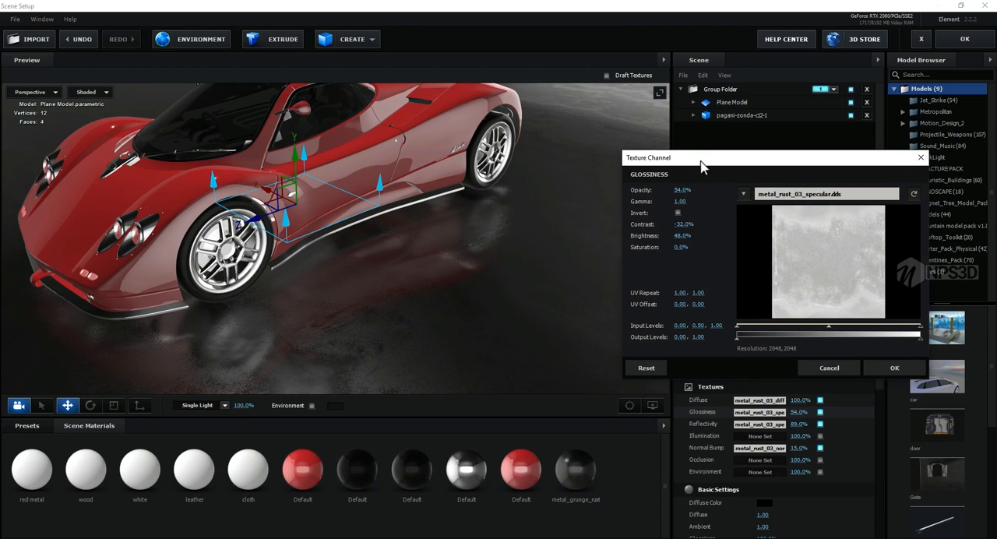
pyautogui.moveTo(682, 236); pyautogui.dragTo(697, 241)
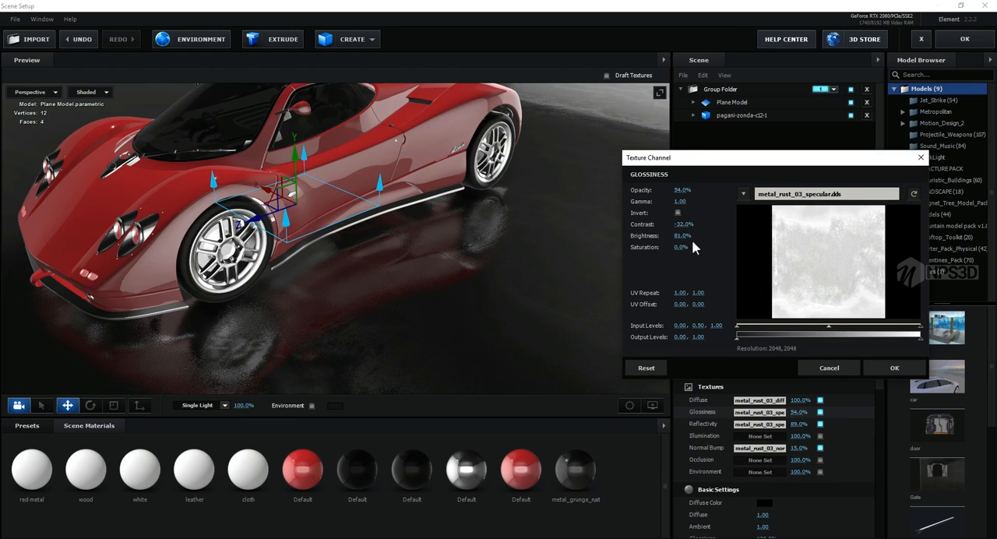
pyautogui.moveTo(684, 236); pyautogui.dragTo(670, 238)
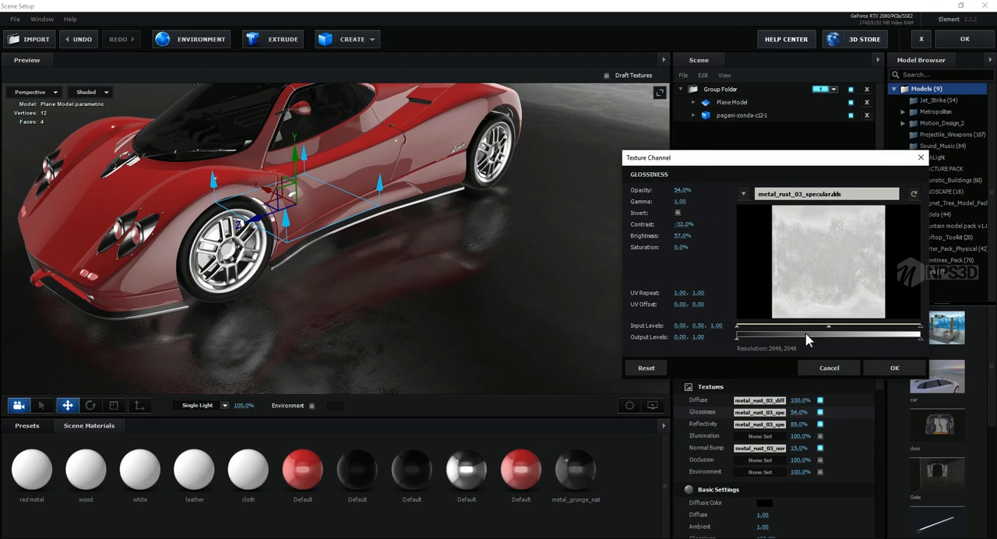
# Step: Raise the glossiness texture's black and midtone input levels, lower its white input level to 0.83, and accept the texture changes
pyautogui.moveTo(752, 327); pyautogui.dragTo(774, 328)
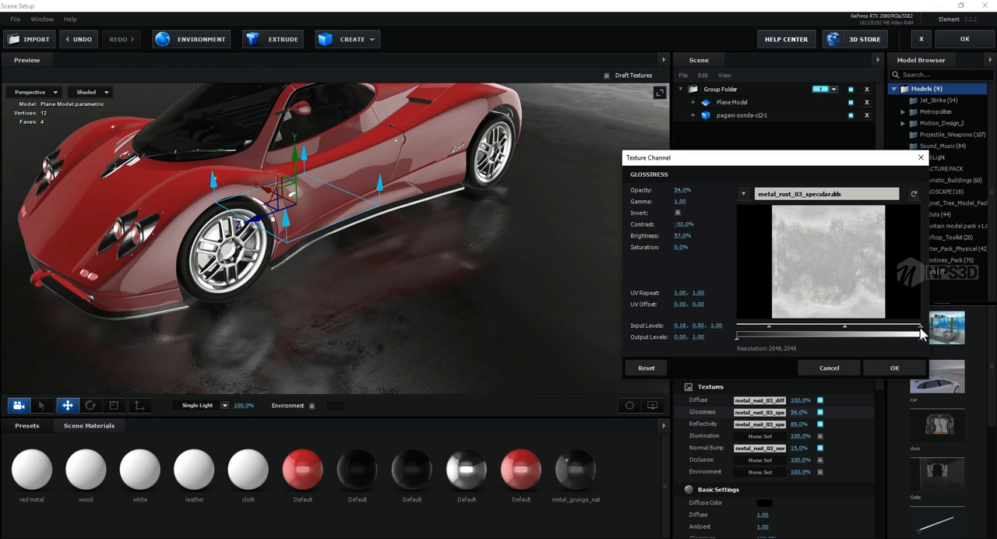
pyautogui.moveTo(922, 333); pyautogui.dragTo(889, 333)
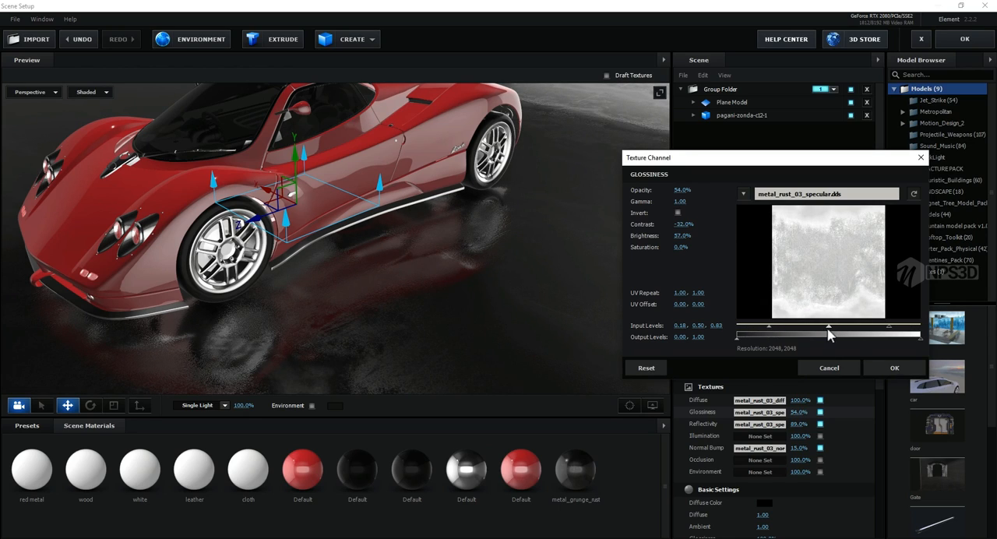
pyautogui.moveTo(829, 333); pyautogui.dragTo(848, 332)
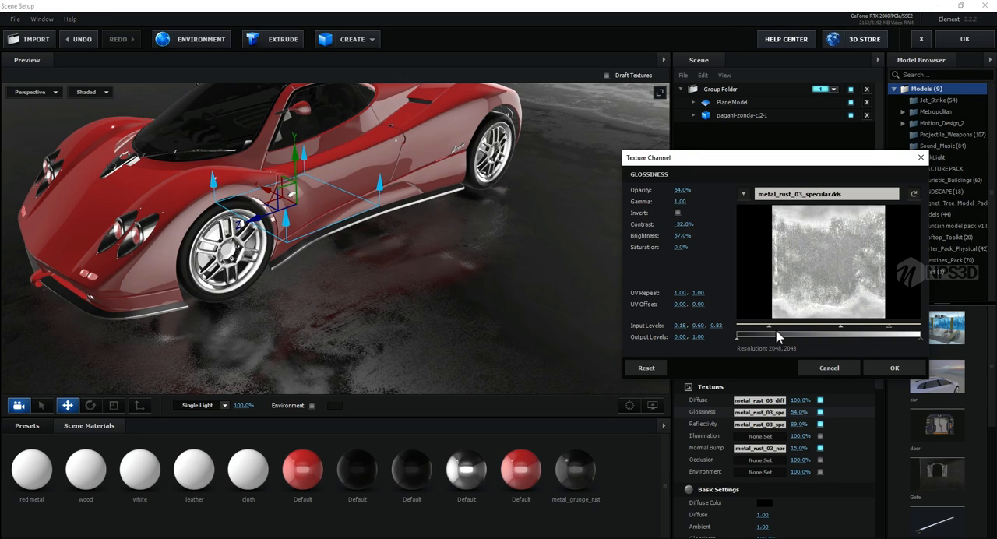
pyautogui.moveTo(769, 327); pyautogui.dragTo(792, 327)
pyautogui.moveTo(853, 327); pyautogui.dragTo(874, 336)
pyautogui.click(893, 367)
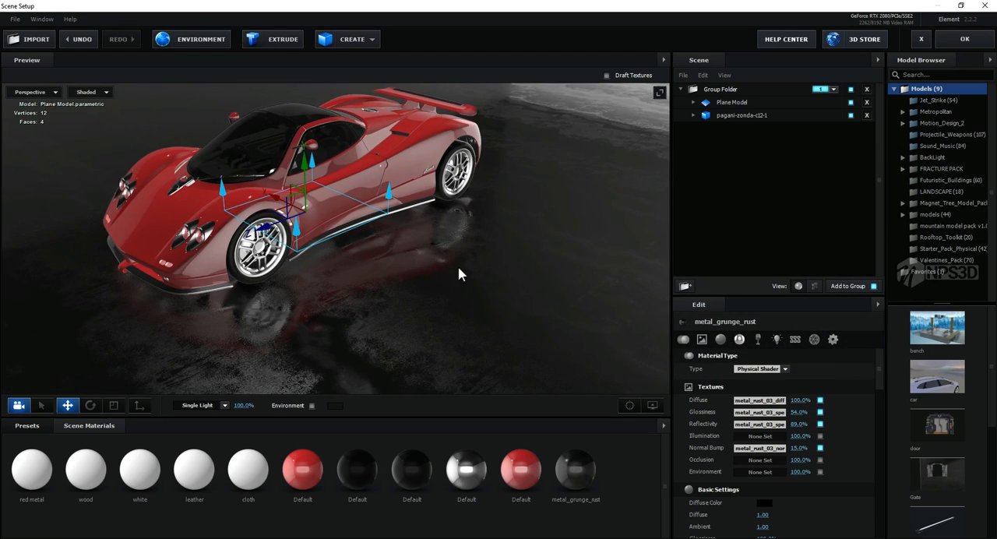
# Step: Lower the metal_grunge_rust material's basic Glossiness setting to 91%
pyautogui.scroll(-3, 776, 482)
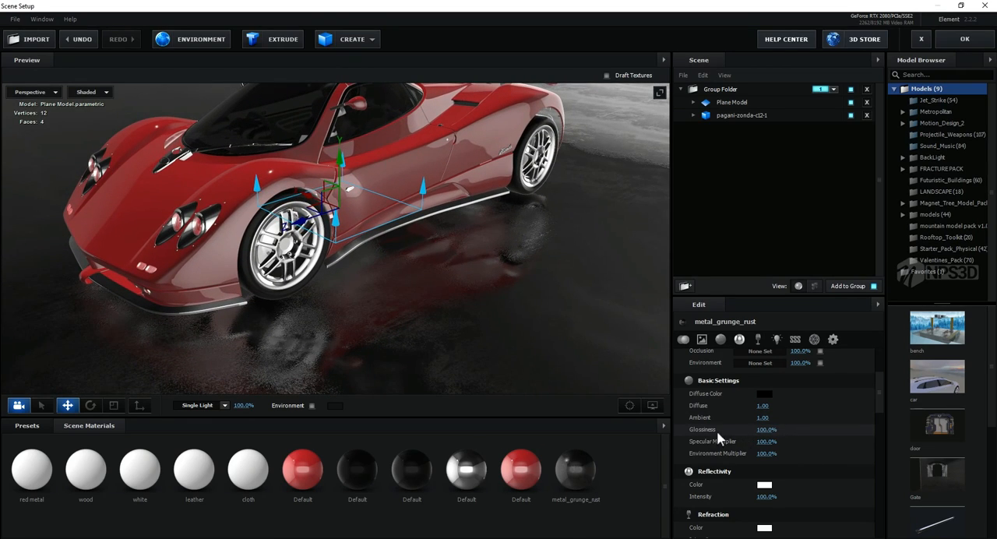
pyautogui.moveTo(769, 431); pyautogui.dragTo(771, 431)
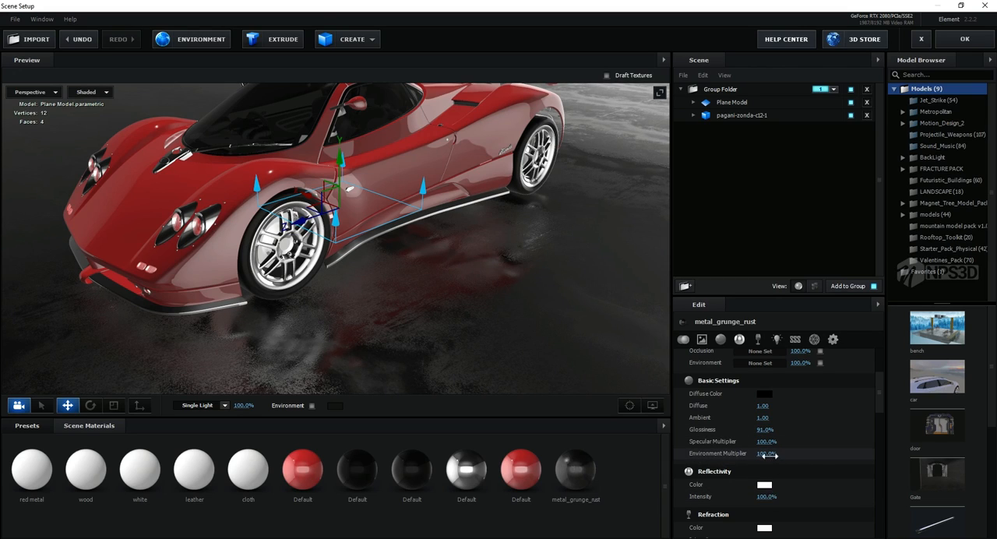
# Step: Set the metal_grunge_rust material's Environment Multiplier to 85% and its Reflectivity Intensity to 47%
pyautogui.moveTo(765, 453); pyautogui.dragTo(763, 454)
pyautogui.moveTo(769, 497); pyautogui.dragTo(739, 499)
pyautogui.moveTo(483, 333); pyautogui.dragTo(518, 323)
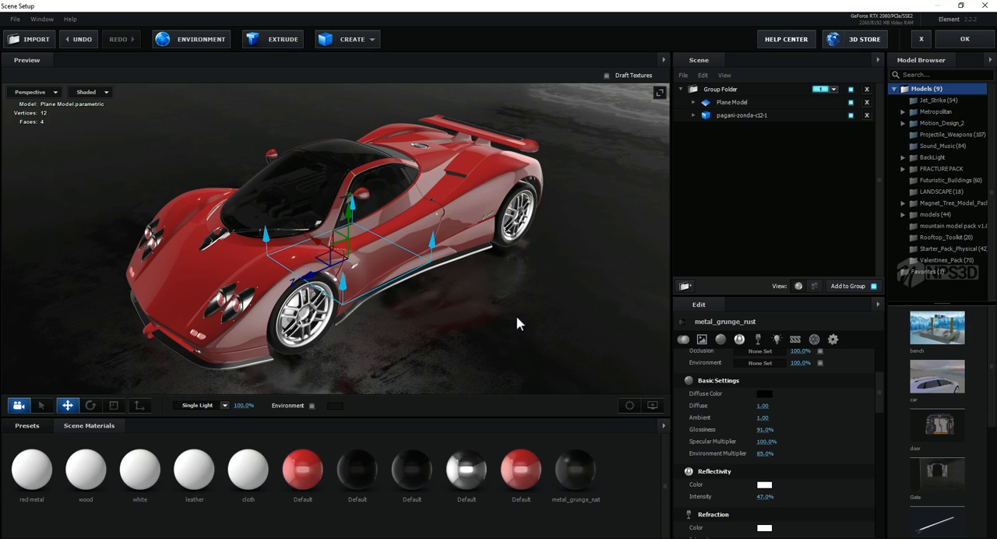
# Step: Enable Matte Reflection and Matte Shadow on the metal_grunge_rust material and accept the scene setup
pyautogui.click(718, 105)
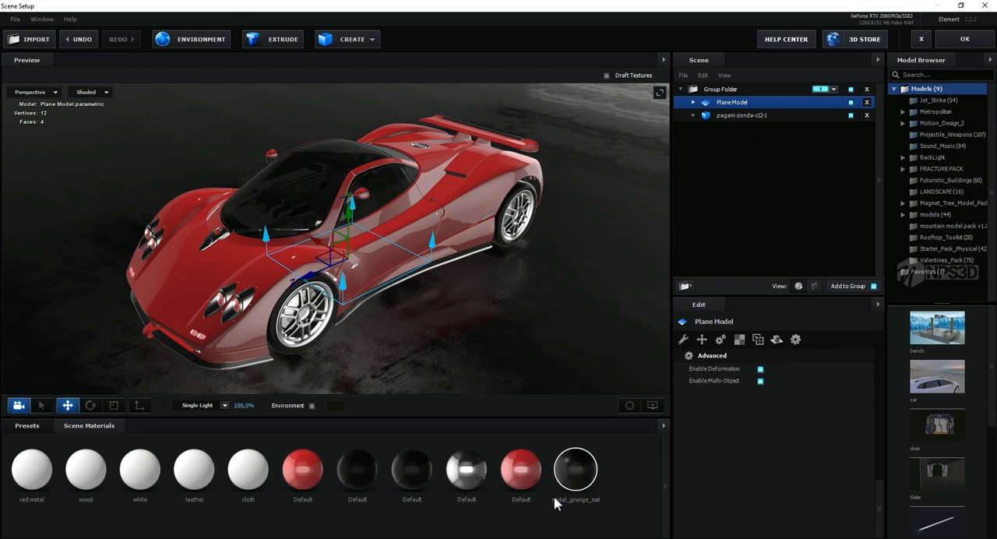
pyautogui.click(589, 482)
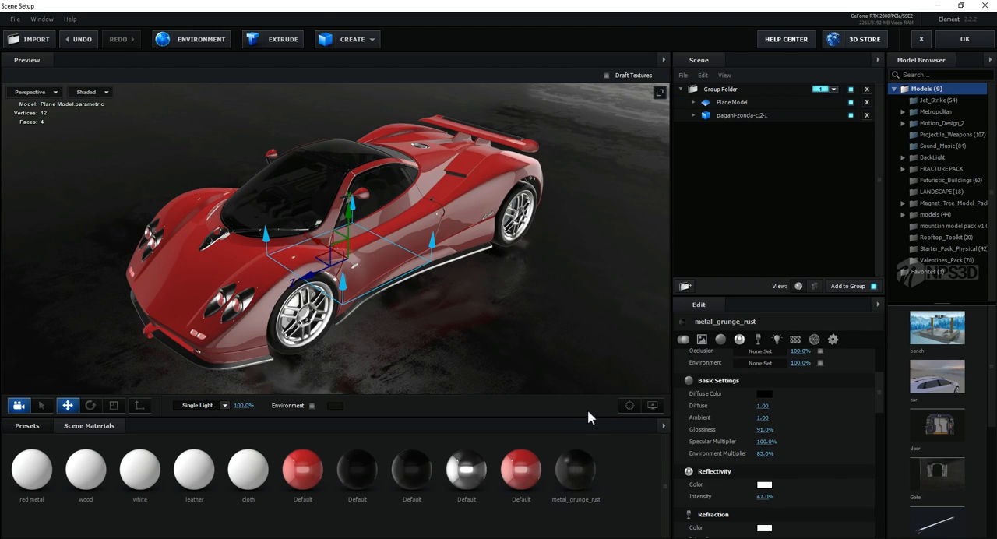
pyautogui.scroll(-3, 804, 428)
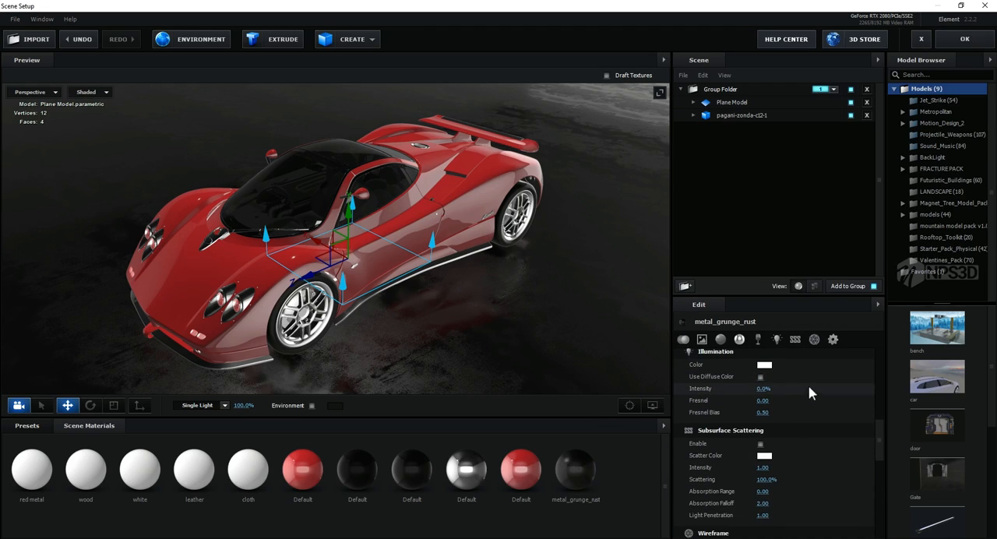
pyautogui.click(834, 339)
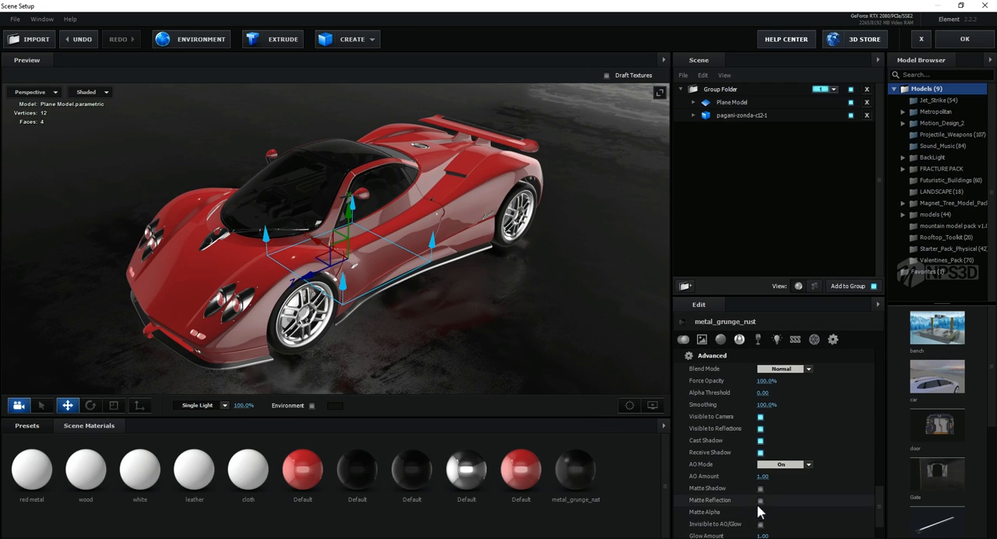
pyautogui.moveTo(439, 353); pyautogui.dragTo(461, 337, button='middle')
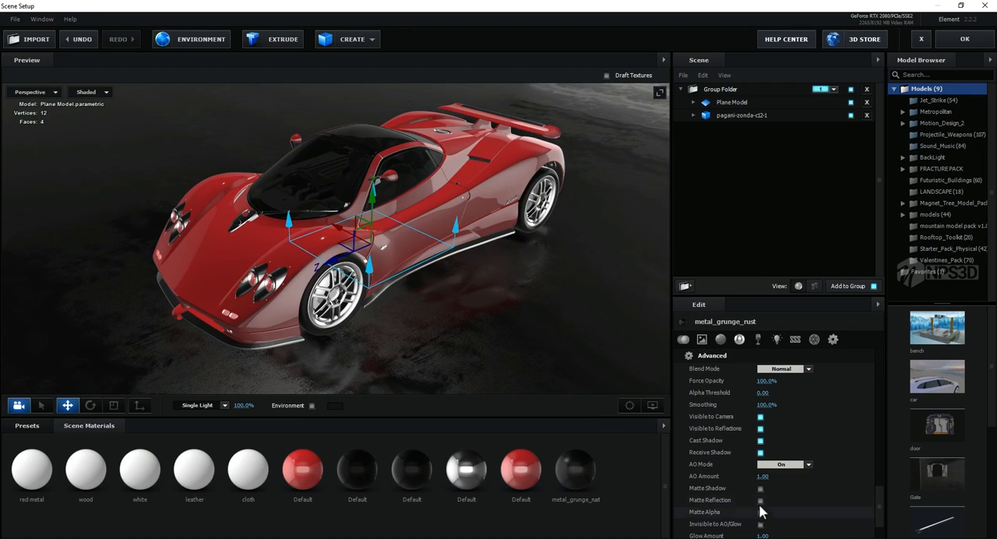
pyautogui.click(760, 500)
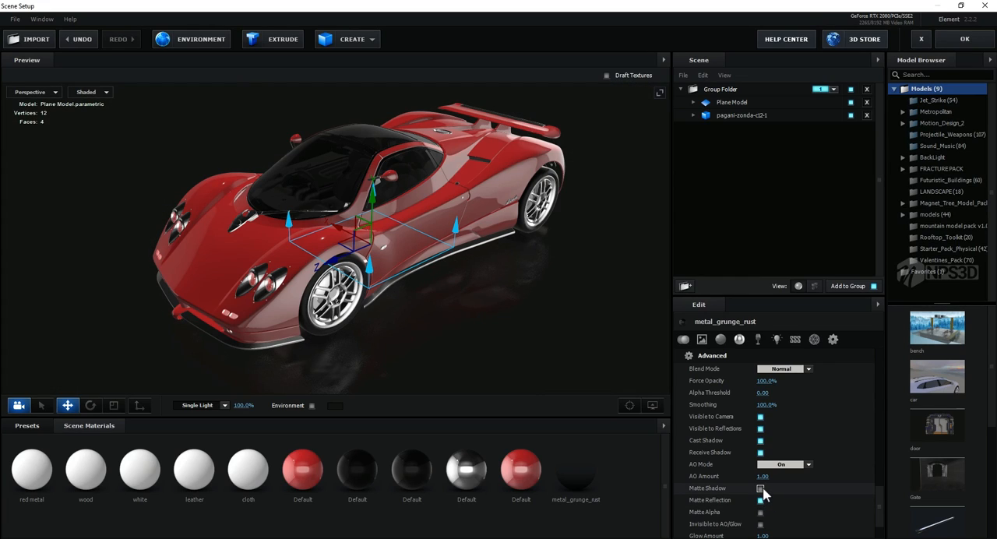
pyautogui.moveTo(549, 342); pyautogui.dragTo(544, 324, button='middle')
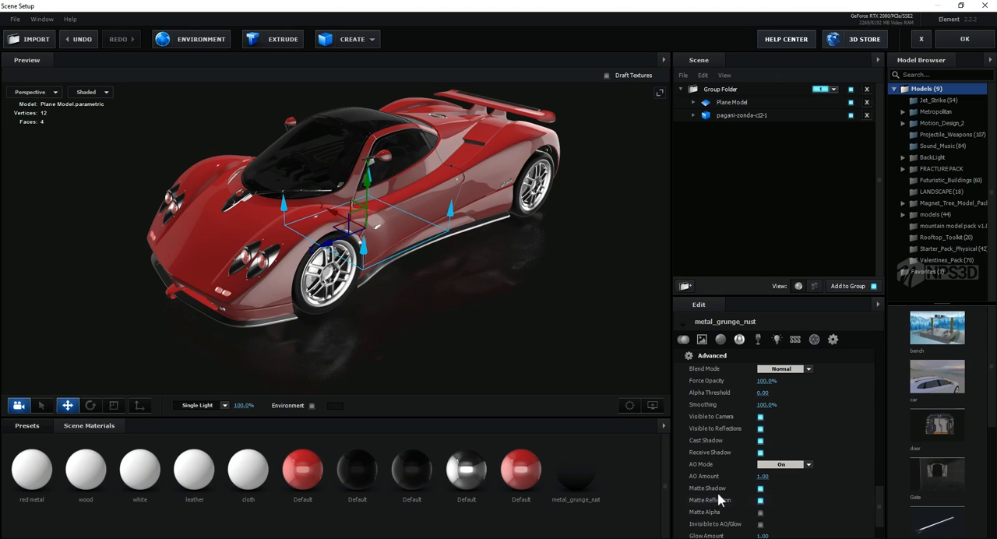
pyautogui.moveTo(498, 389); pyautogui.dragTo(503, 314)
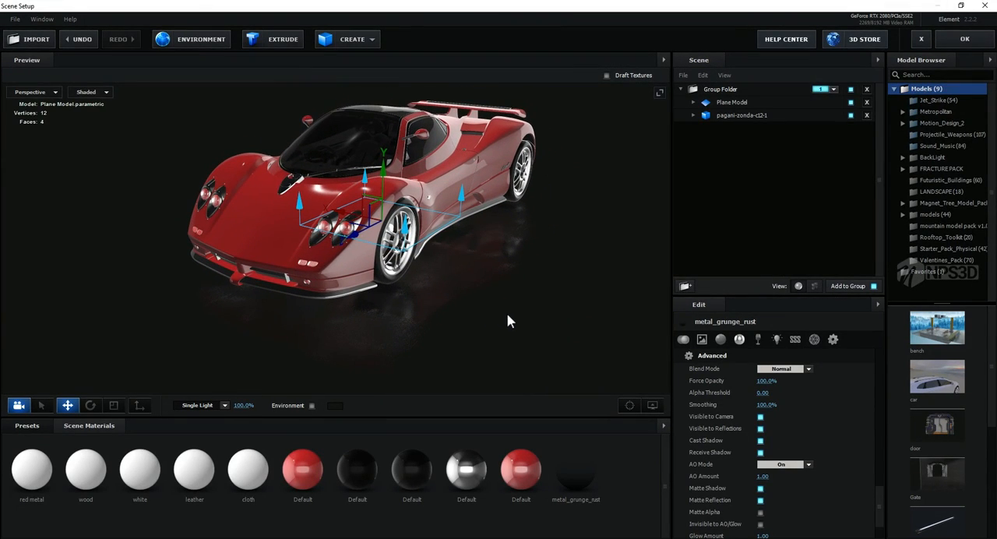
pyautogui.moveTo(507, 320); pyautogui.dragTo(456, 352)
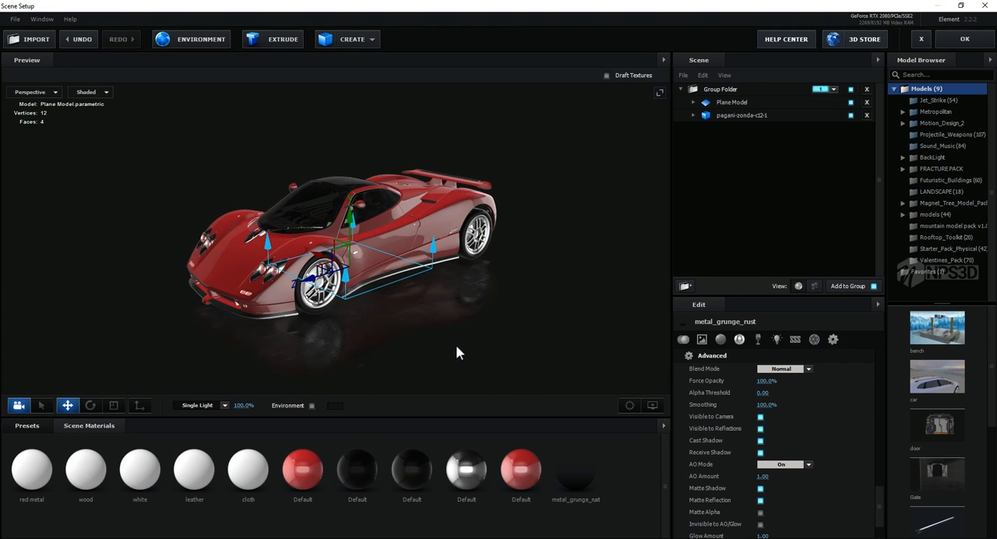
pyautogui.click(964, 40)
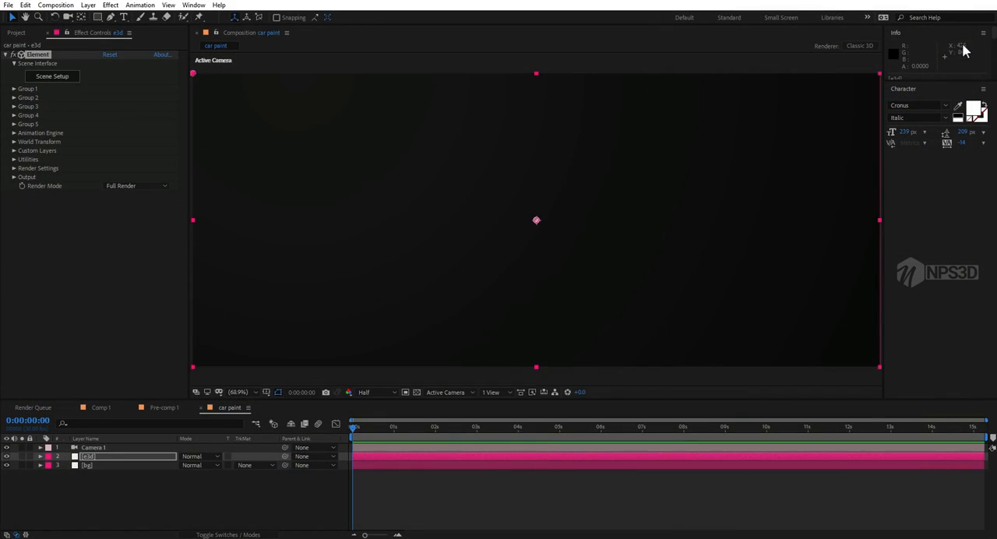
# Step: Move Camera 1 to a raised front three-quarter view with the car filling most of the composition
pyautogui.click(111, 448)
pyautogui.press('c')
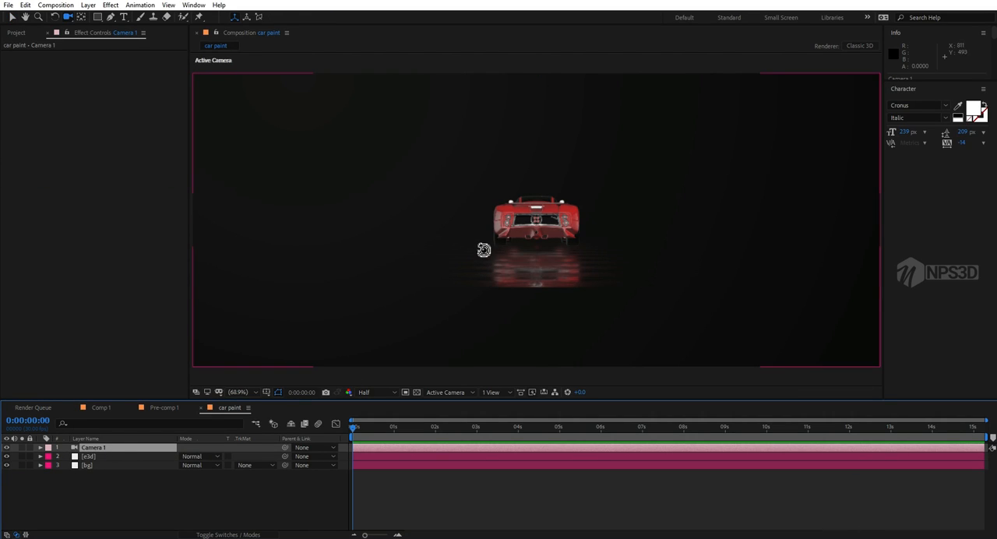
pyautogui.moveTo(481, 248); pyautogui.dragTo(575, 252)
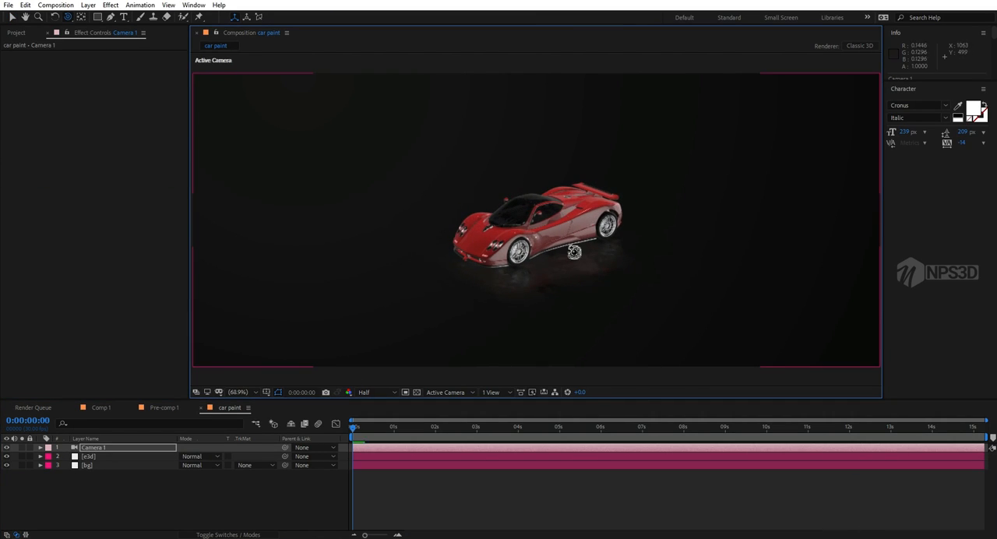
pyautogui.moveTo(565, 247); pyautogui.dragTo(550, 264, button='middle')
pyautogui.moveTo(601, 237); pyautogui.dragTo(752, 180, button='right')
pyautogui.moveTo(547, 267); pyautogui.dragTo(564, 206, button='middle')
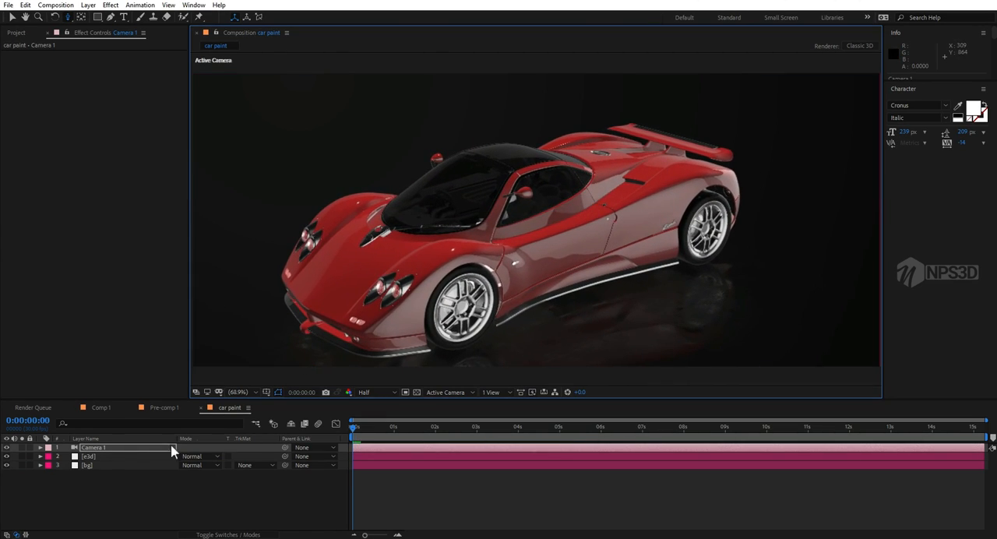
# Step: Check the bg layer's Gradient Ramp settings and reopen the e3d layer's Scene Setup
pyautogui.click(111, 466)
pyautogui.moveTo(107, 106); pyautogui.dragTo(296, 82)
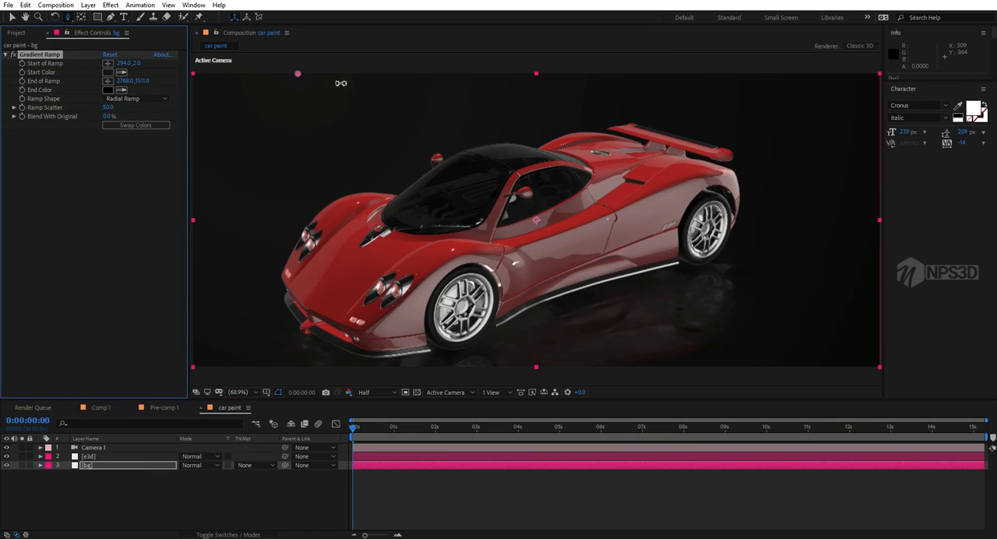
pyautogui.click(93, 456)
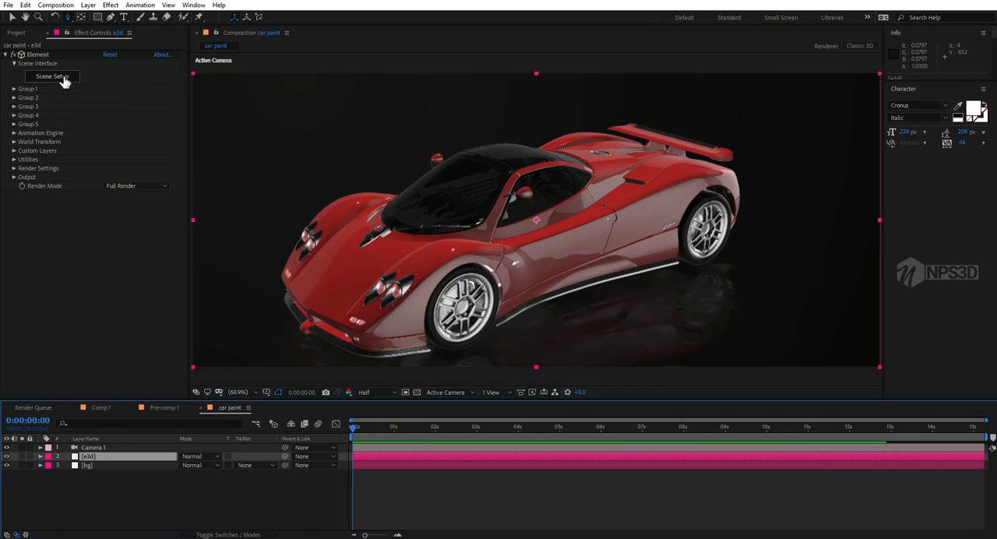
pyautogui.click(63, 79)
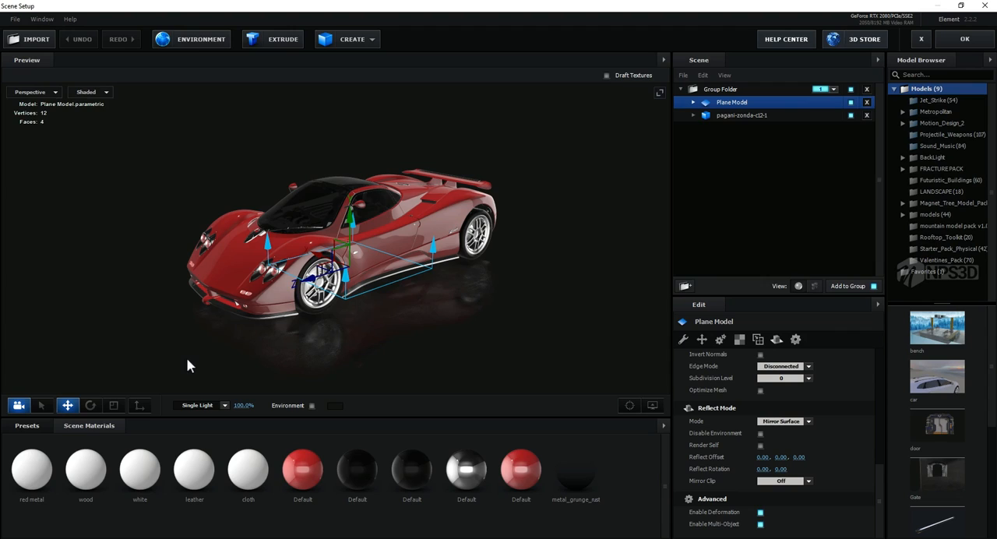
pyautogui.moveTo(186, 357)
pyautogui.mouseDown()
pyautogui.moveTo(203, 347)
pyautogui.moveTo(182, 347)
pyautogui.moveTo(195, 342)
pyautogui.moveTo(198, 356)
pyautogui.mouseUp()
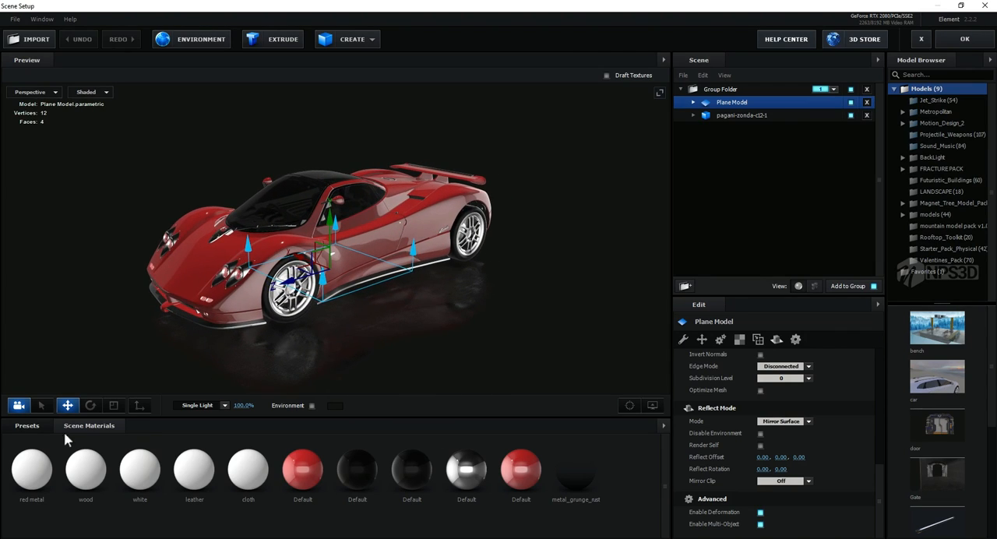
# Step: Show the BackLight_2K environment presets
pyautogui.click(35, 425)
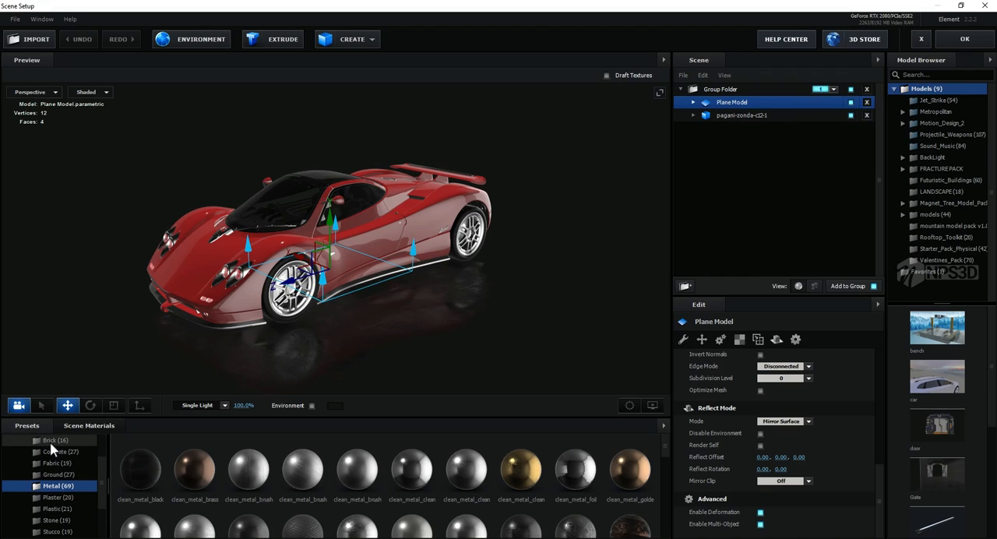
pyautogui.scroll(2, 35, 481)
pyautogui.click(20, 476)
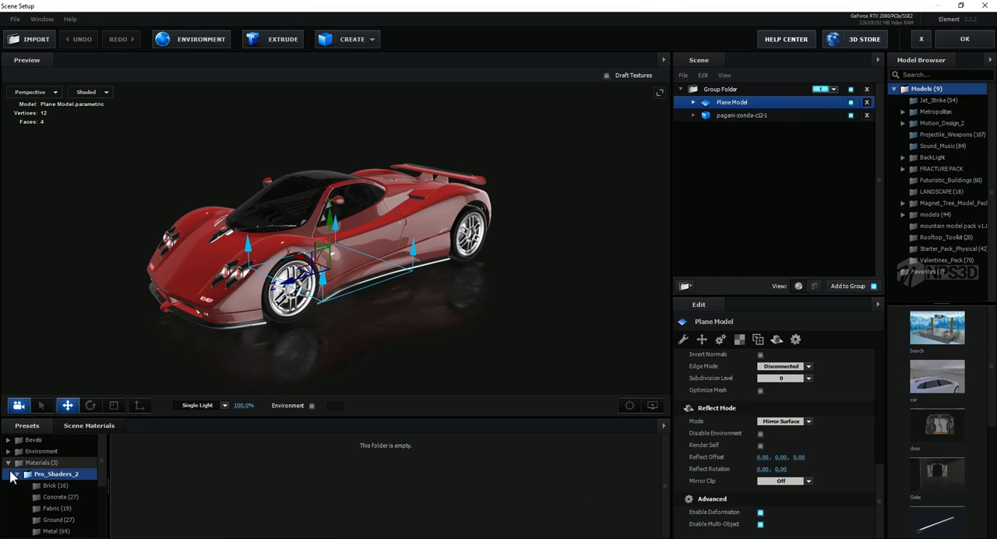
pyautogui.click(15, 474)
pyautogui.click(14, 473)
pyautogui.click(31, 454)
pyautogui.click(45, 463)
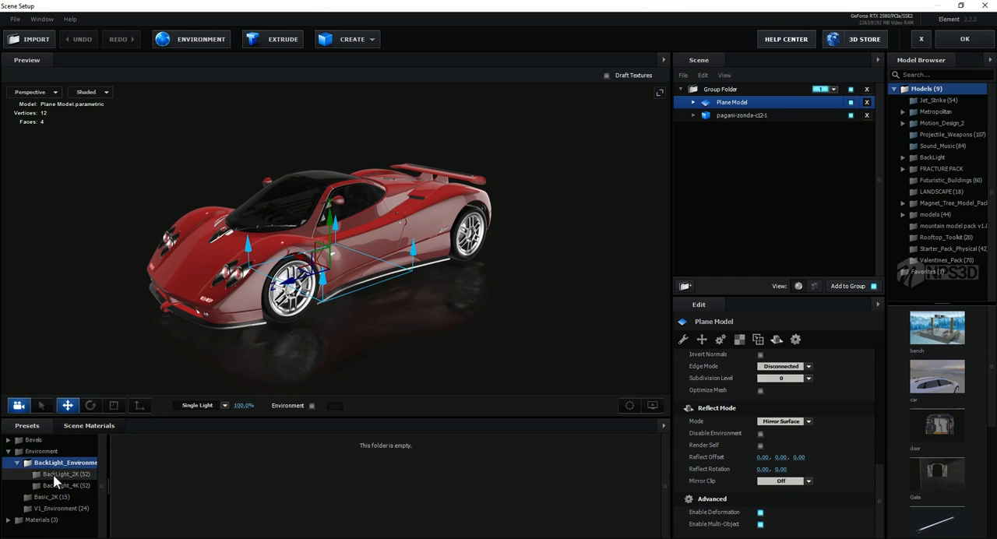
pyautogui.click(53, 474)
pyautogui.scroll(-2, 195, 472)
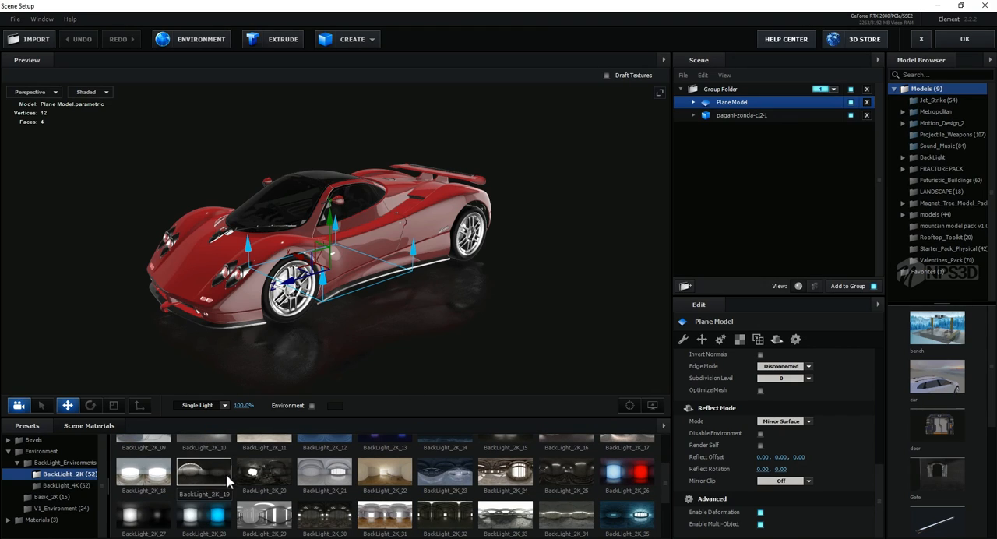
# Step: Try the BackLight_2K_20 and BackLight_2K_44 environments on the car and inspect the reflections
pyautogui.click(280, 468)
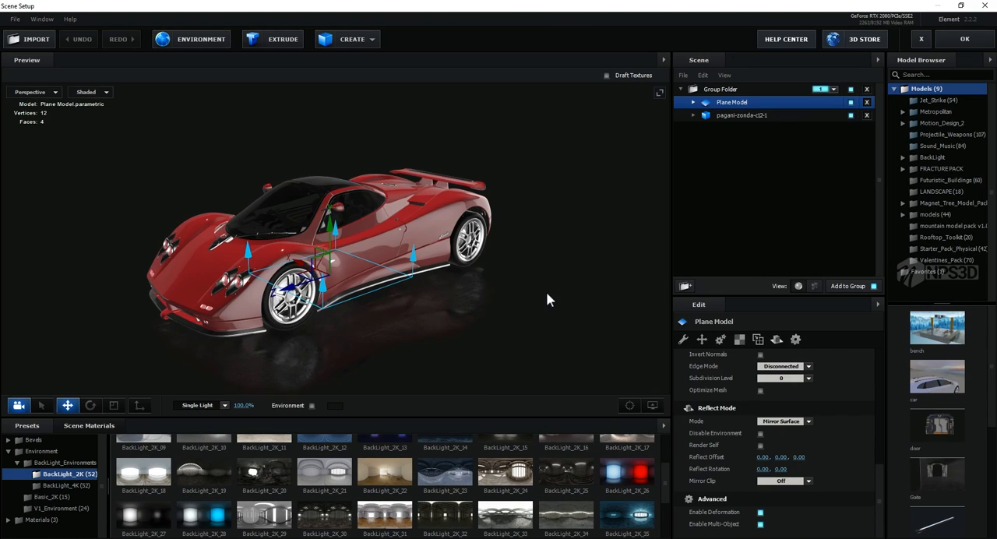
pyautogui.scroll(-2, 389, 483)
pyautogui.click(627, 485)
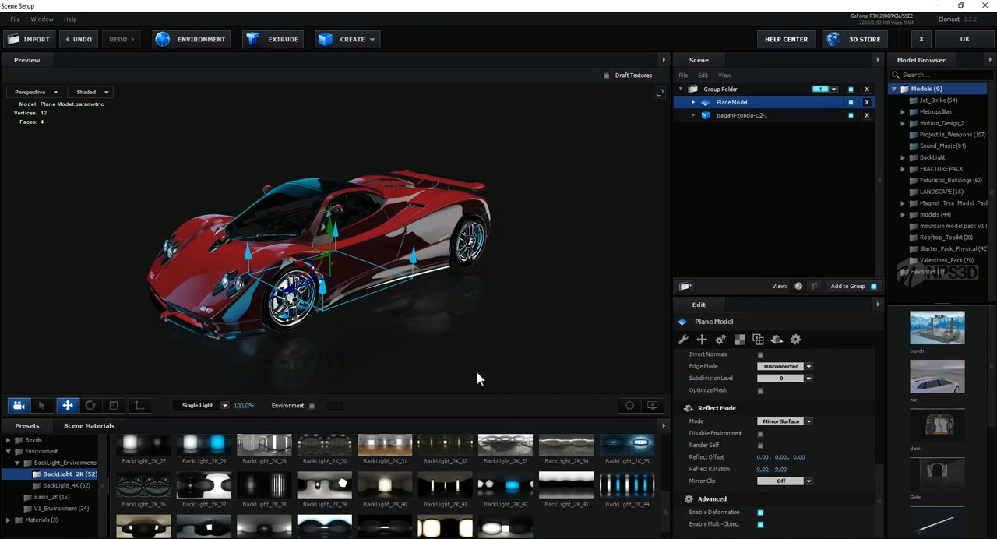
pyautogui.moveTo(476, 370)
pyautogui.mouseDown()
pyautogui.moveTo(495, 361)
pyautogui.moveTo(485, 369)
pyautogui.mouseUp()
pyautogui.scroll(3, 474, 366)
pyautogui.moveTo(395, 352); pyautogui.dragTo(440, 360, button='middle')
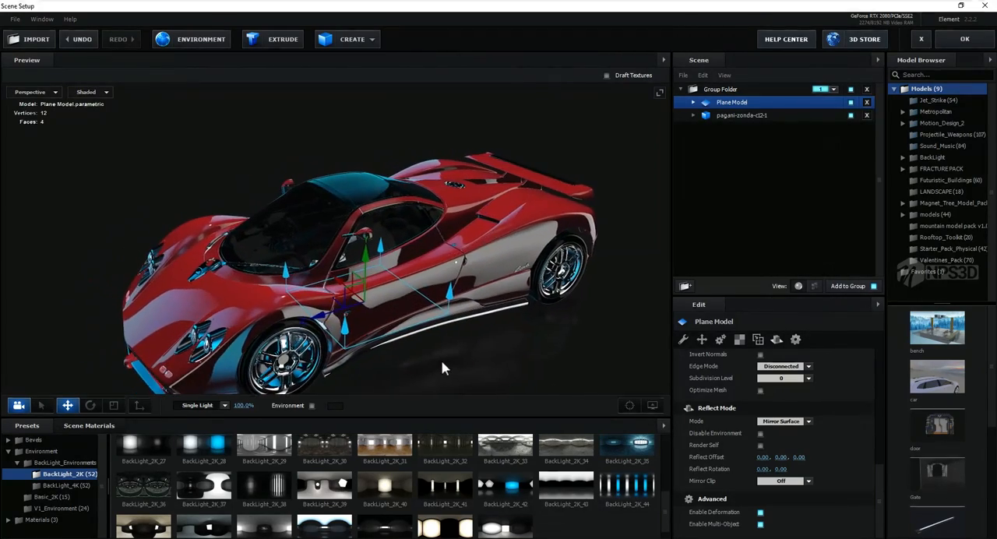
pyautogui.moveTo(442, 362); pyautogui.dragTo(437, 330)
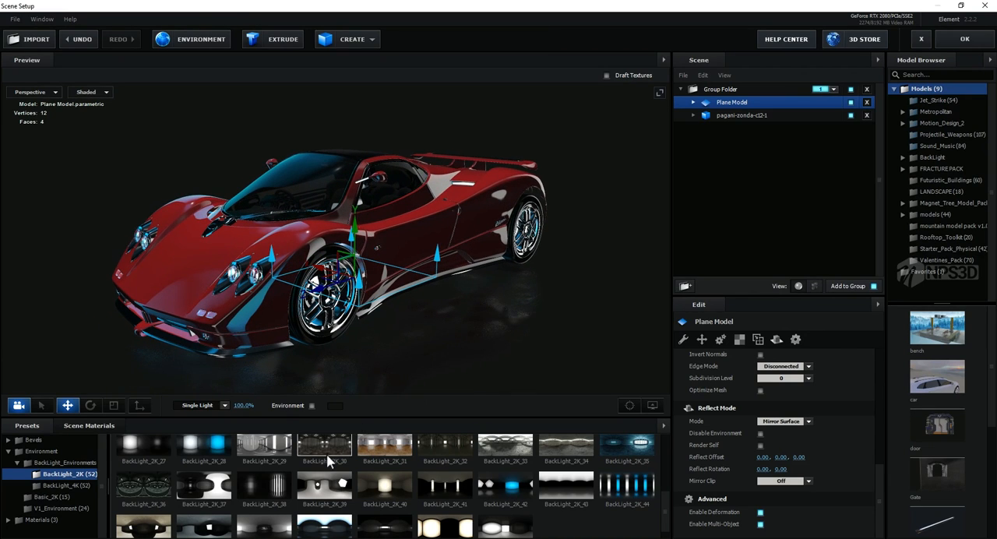
# Step: Try the BackLight_2K_46, BackLight_2K_45 and BackLight_2K_37 environments on the car
pyautogui.scroll(-1, 324, 463)
pyautogui.click(199, 522)
pyautogui.moveTo(265, 380); pyautogui.dragTo(254, 355)
pyautogui.click(159, 521)
pyautogui.moveTo(186, 331); pyautogui.dragTo(208, 163)
pyautogui.click(201, 474)
# Step: Try lowering the BackLight_2K_37 environment texture's brightness to -4%
pyautogui.click(189, 39)
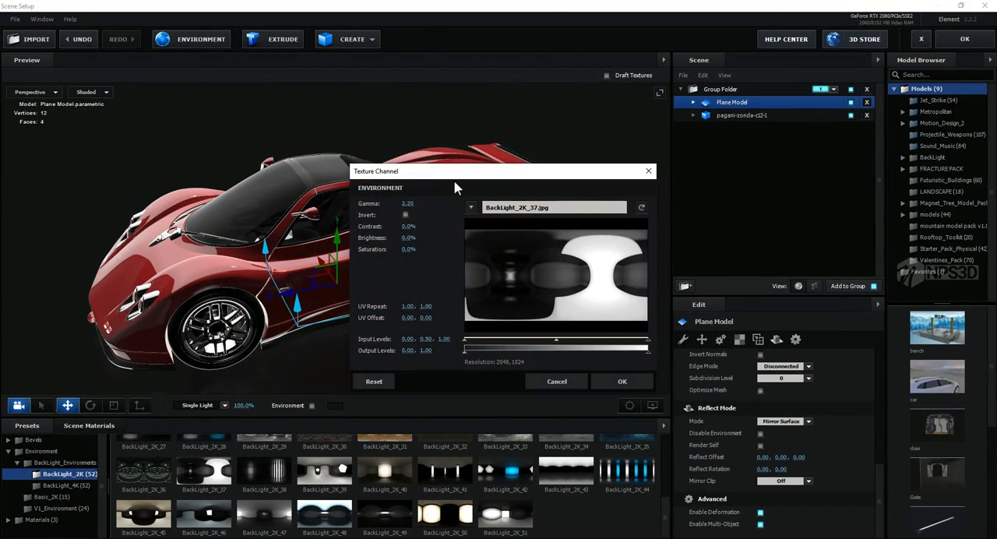
pyautogui.moveTo(459, 170); pyautogui.dragTo(643, 148)
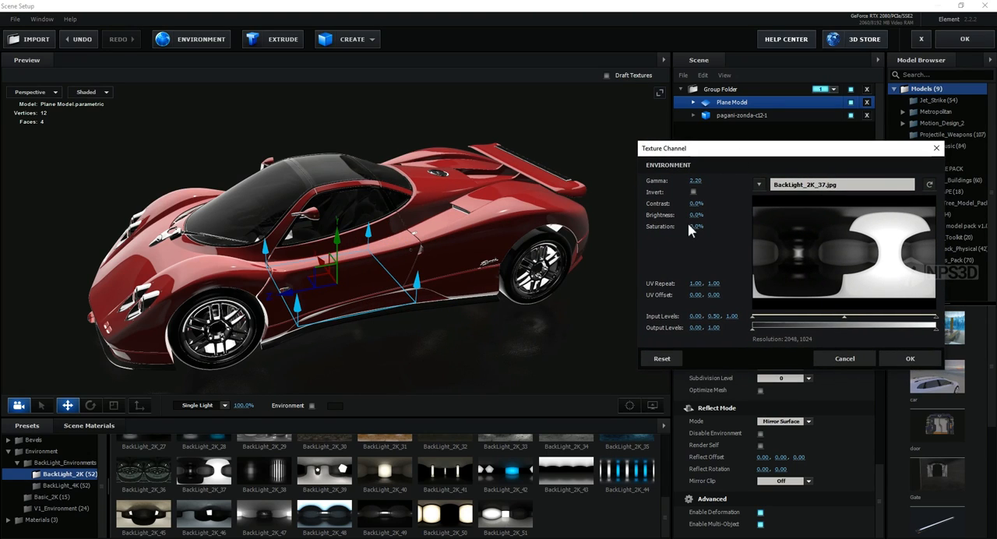
pyautogui.moveTo(695, 215)
pyautogui.mouseDown()
pyautogui.moveTo(674, 215)
pyautogui.moveTo(690, 215)
pyautogui.mouseUp()
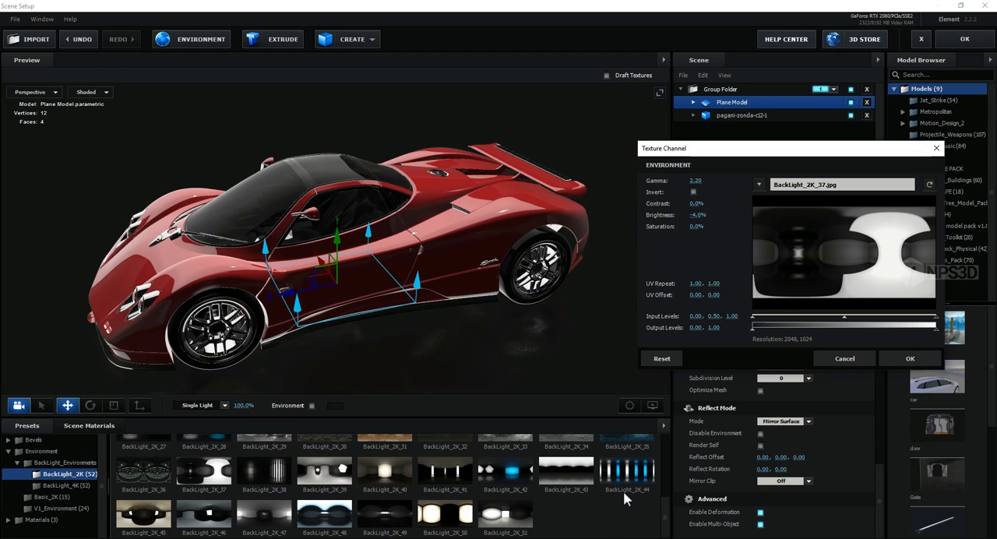
pyautogui.click(836, 355)
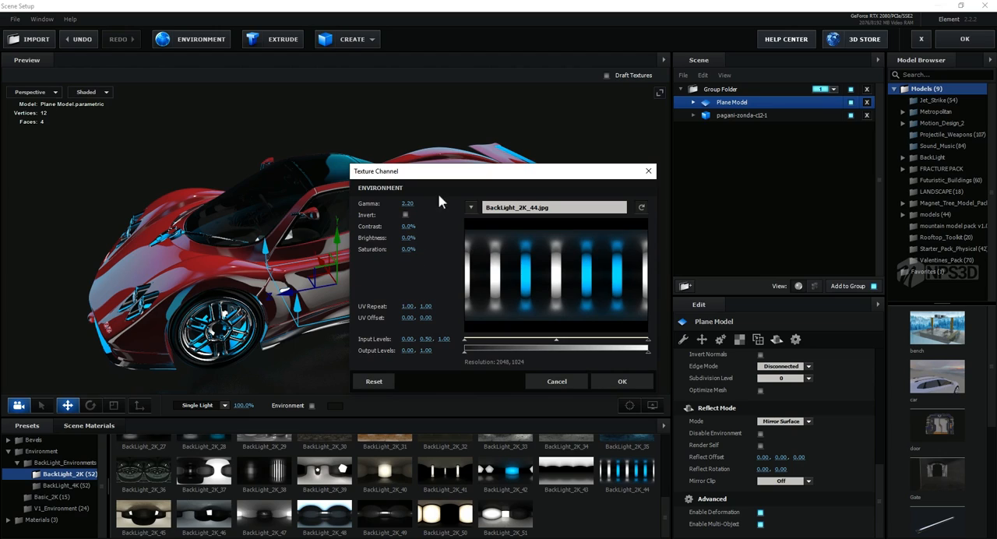
# Step: Set the saturation of the BackLight_2K_44 environment texture to -100%
pyautogui.moveTo(439, 173); pyautogui.dragTo(792, 195)
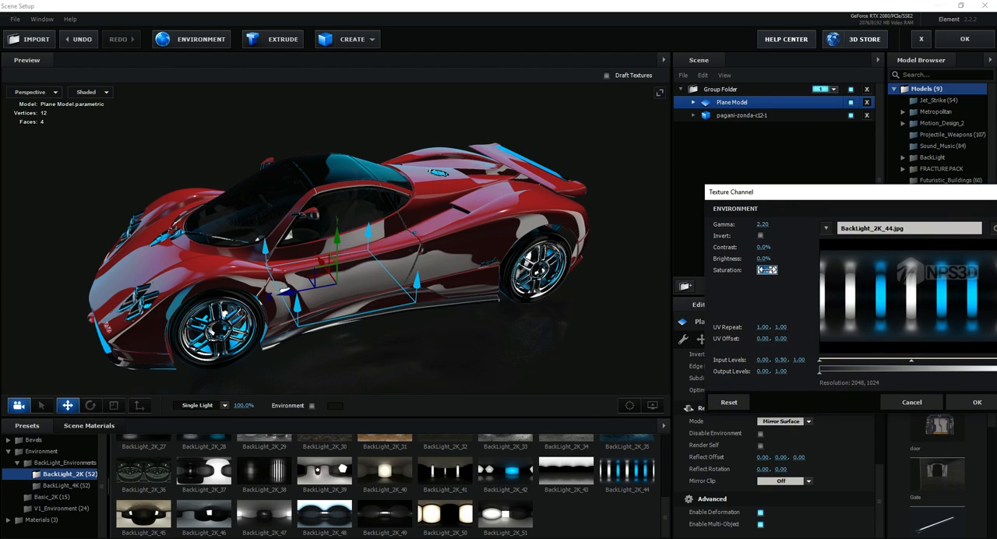
pyautogui.write('-100')
pyautogui.click(769, 304)
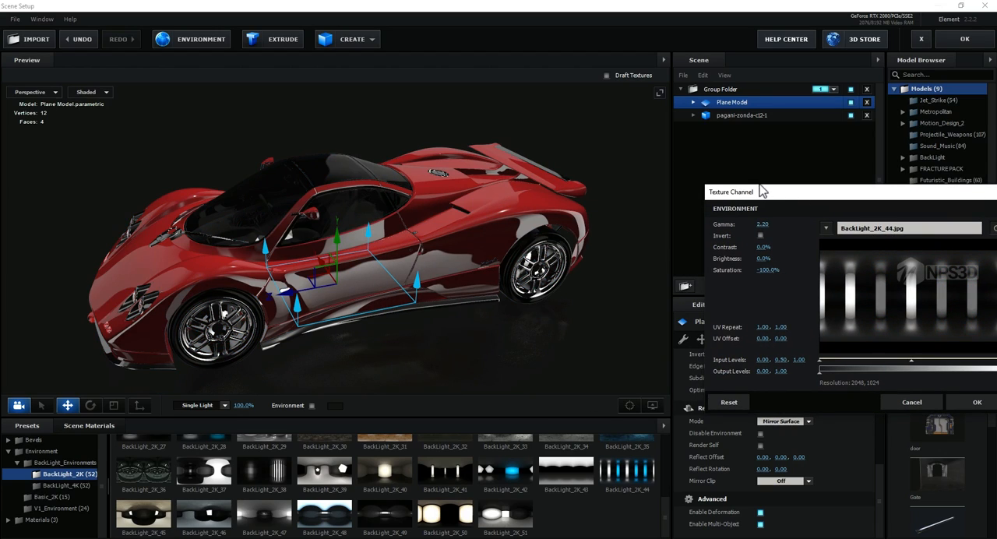
pyautogui.moveTo(757, 191); pyautogui.dragTo(645, 154)
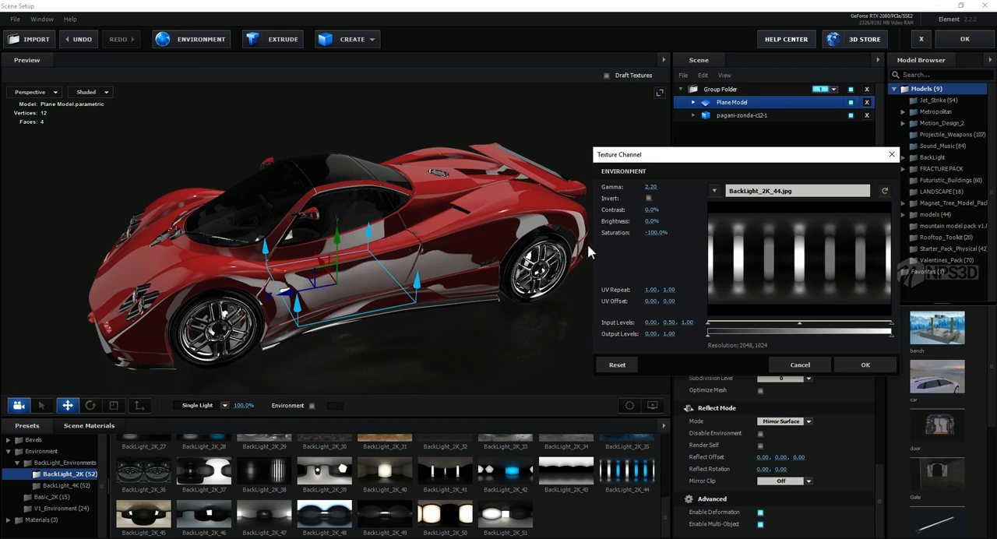
# Step: Apply the BackLight_2K_42 environment and clear the desaturation from its texture
pyautogui.click(513, 471)
pyautogui.click(193, 39)
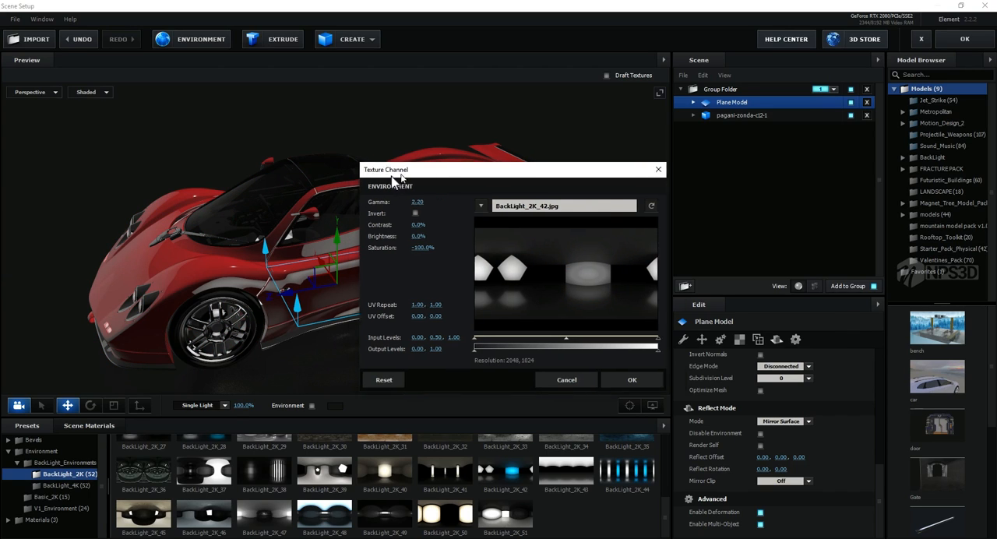
pyautogui.click(734, 363)
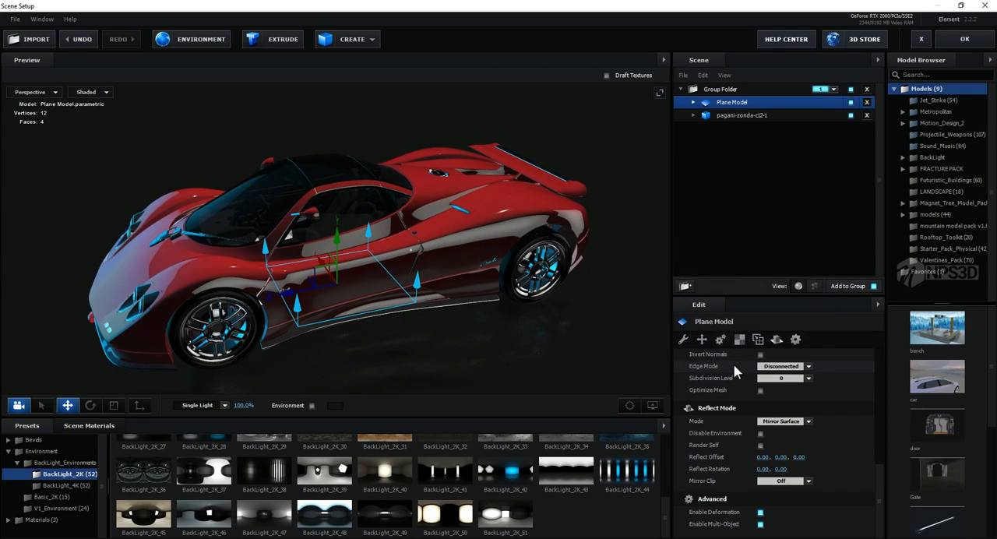
# Step: Try the BackLight_2K_43 environment and inspect its reflections on the car from the side and from above
pyautogui.click(573, 485)
pyautogui.moveTo(376, 282); pyautogui.dragTo(545, 280)
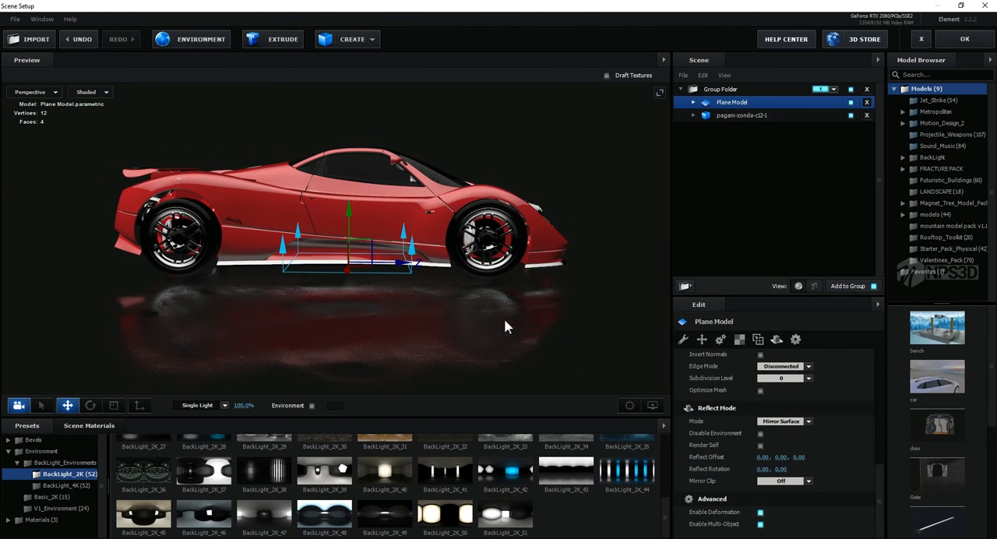
pyautogui.moveTo(485, 274); pyautogui.dragTo(484, 314)
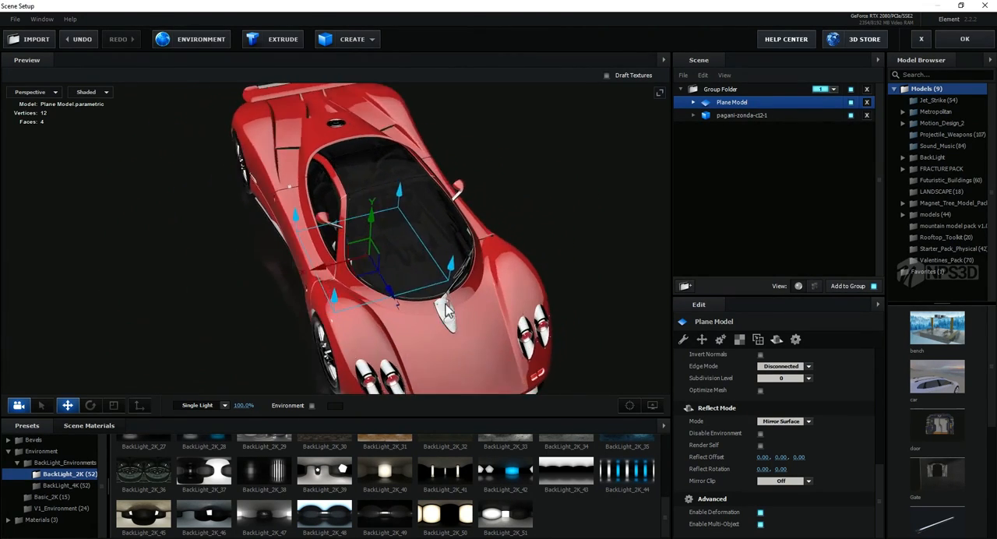
# Step: Set the environment texture's UV Repeat to 2.00, 2.00 and check the reflections around the car
pyautogui.click(212, 40)
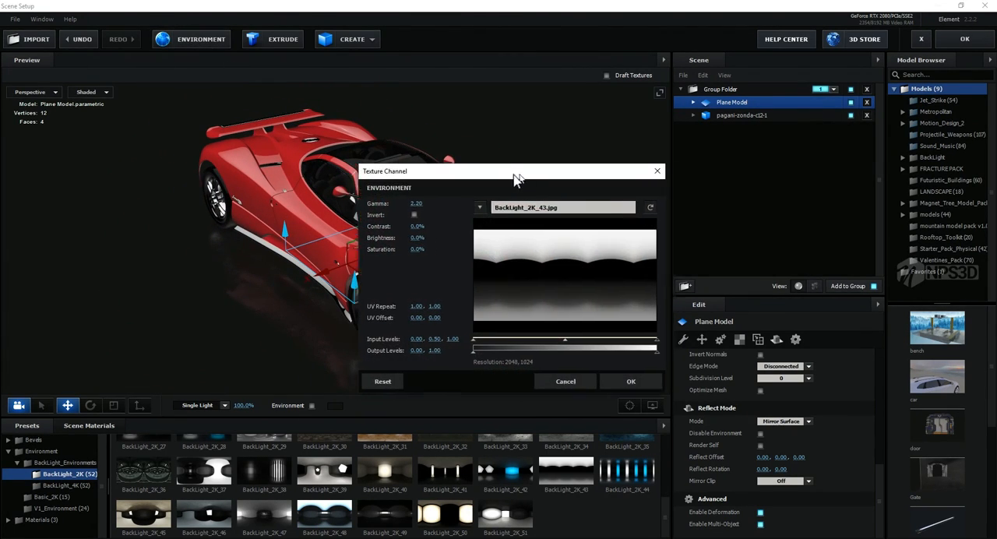
pyautogui.moveTo(514, 178); pyautogui.dragTo(838, 208)
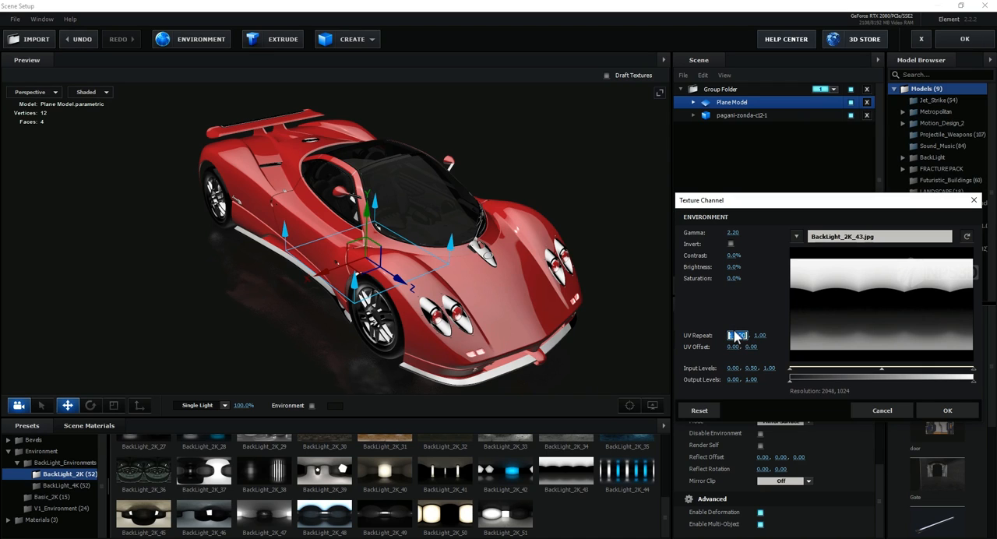
pyautogui.press('Return')
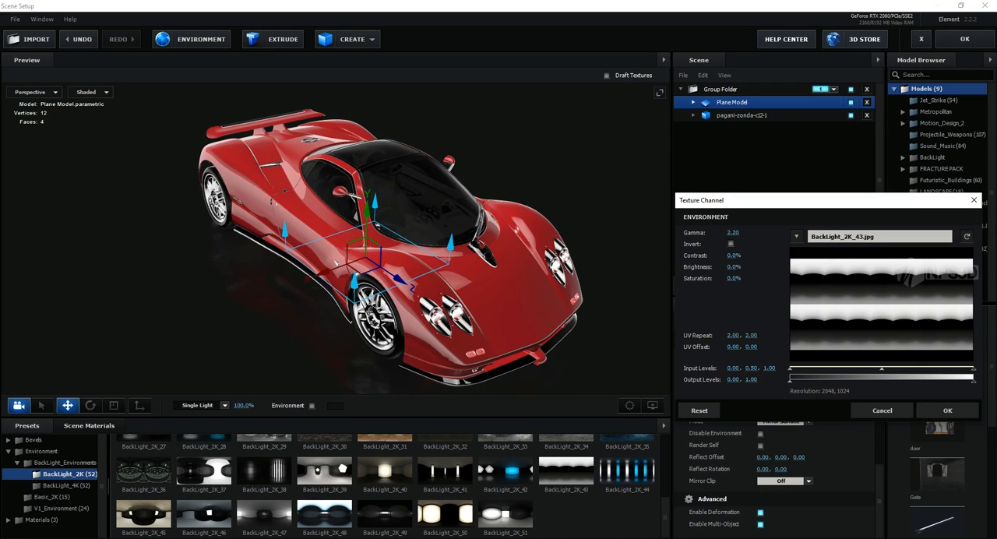
pyautogui.moveTo(520, 360); pyautogui.dragTo(628, 334)
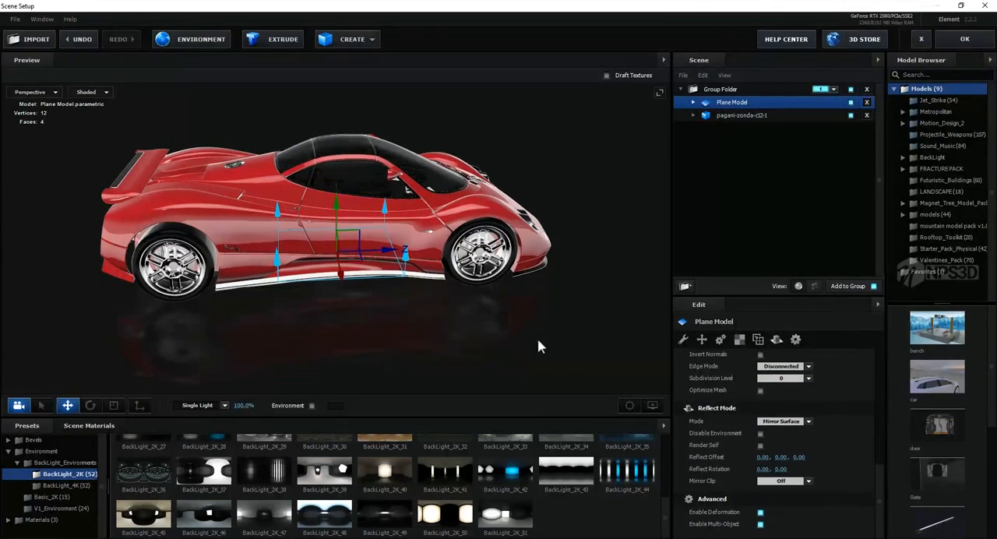
pyautogui.moveTo(489, 347); pyautogui.dragTo(491, 440)
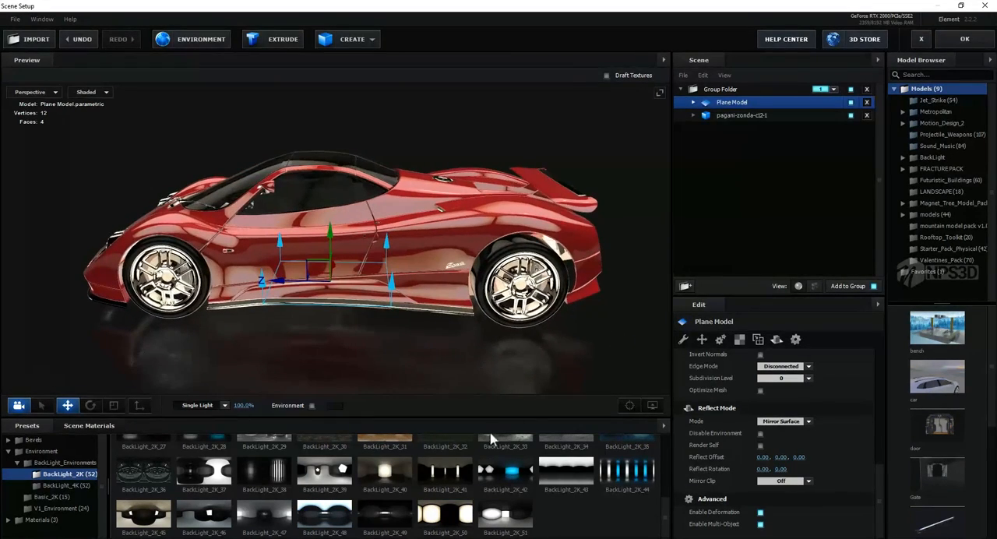
# Step: Try the BackLight_2K_40 environment, apply BackLight_2K_37 instead, and accept the scene setup
pyautogui.click(385, 471)
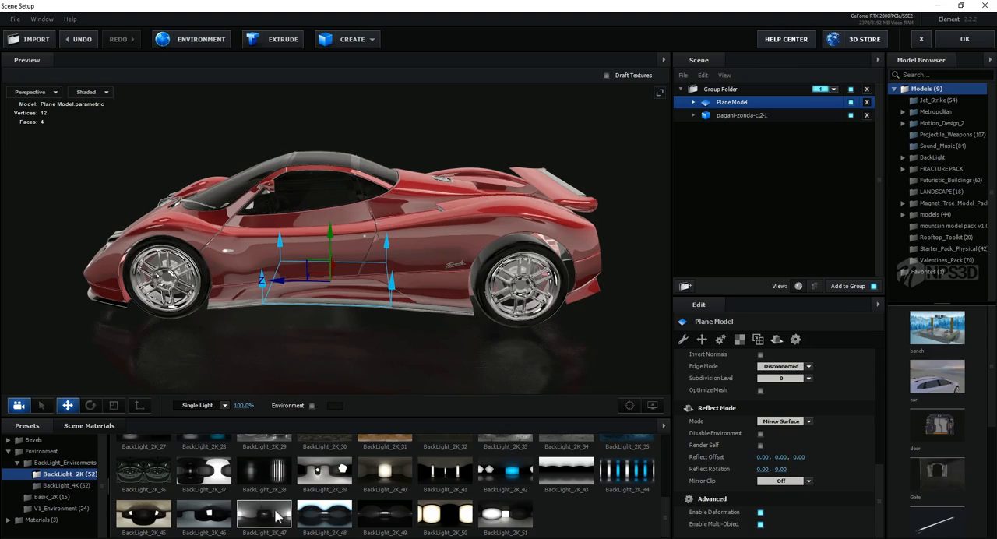
pyautogui.click(213, 472)
pyautogui.moveTo(441, 360); pyautogui.dragTo(554, 317)
pyautogui.click(964, 39)
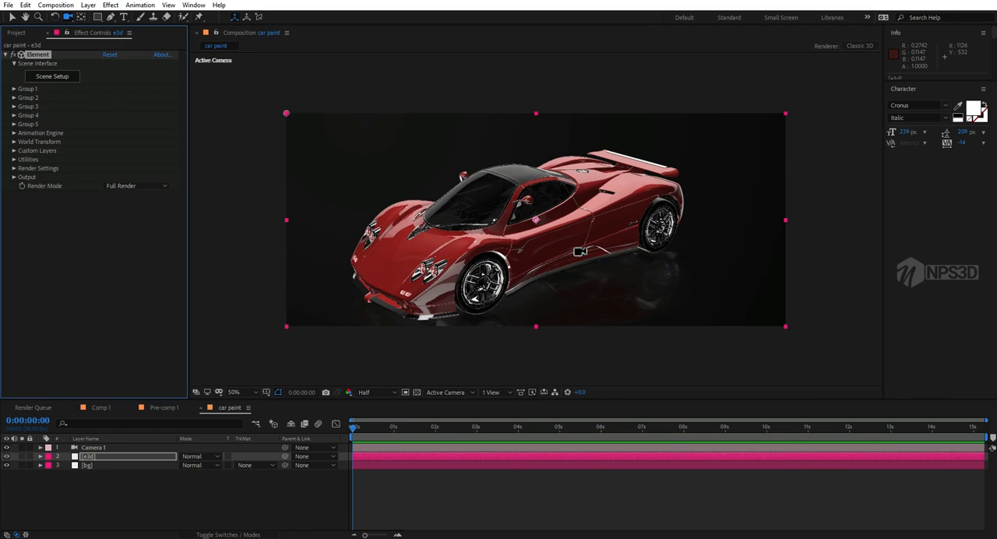
# Step: Check the car close up, fit the composition to the viewer and set the preview resolution to Full
pyautogui.moveTo(579, 249)
pyautogui.mouseDown()
pyautogui.moveTo(574, 236)
pyautogui.moveTo(582, 244)
pyautogui.mouseUp()
pyautogui.press('.')
pyautogui.press('.')
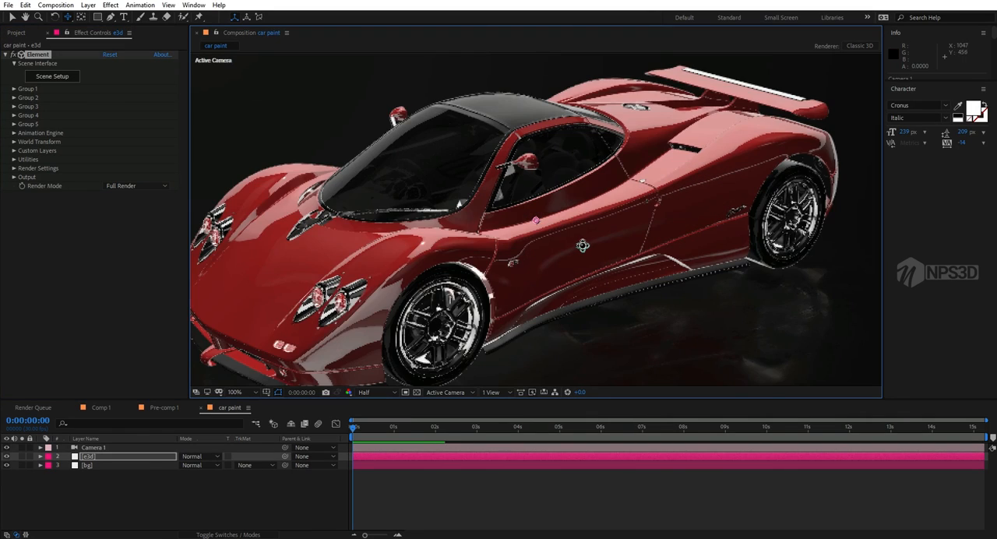
pyautogui.click(251, 390)
pyautogui.click(265, 212)
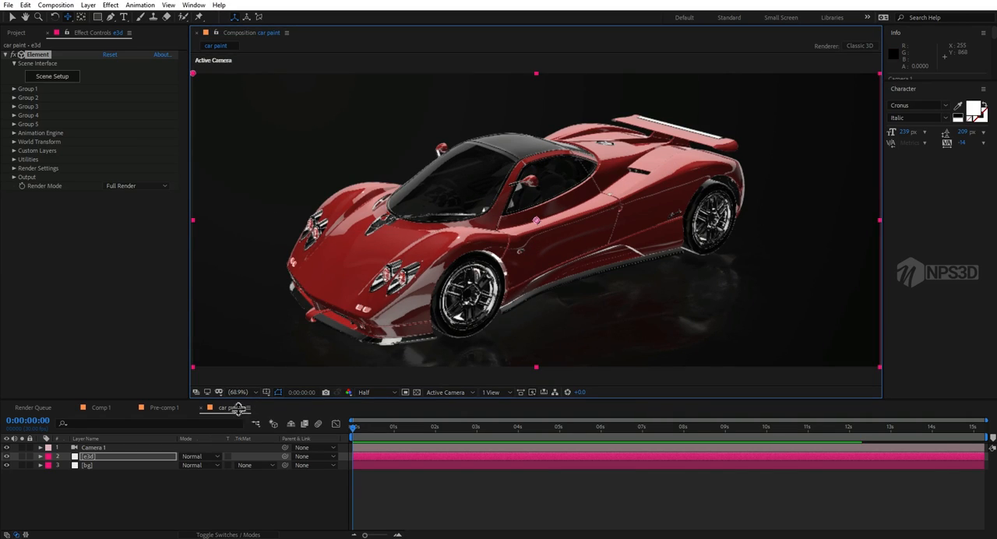
pyautogui.click(377, 395)
pyautogui.click(372, 417)
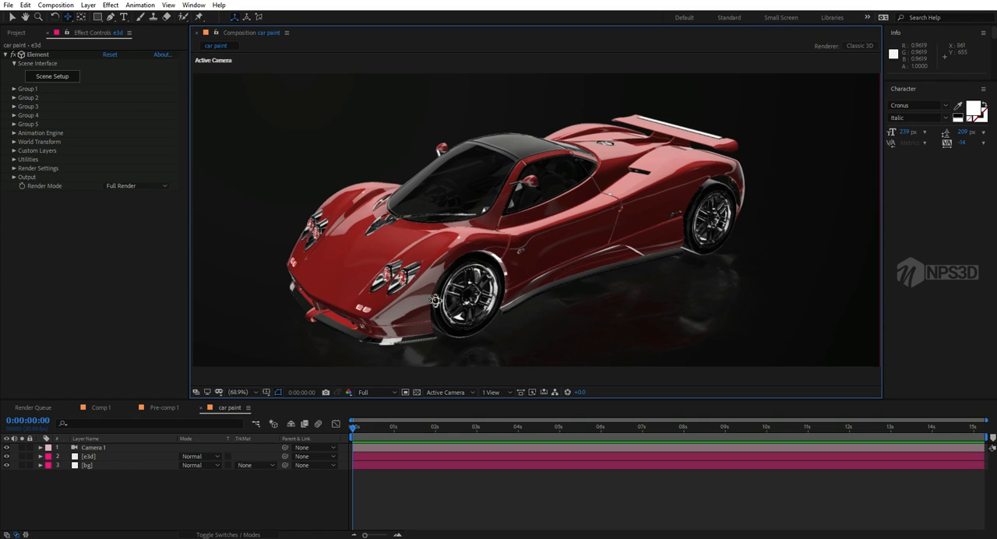
# Step: Set the Lighting Influence of the Element effect's physical environment to 37%
pyautogui.click(14, 168)
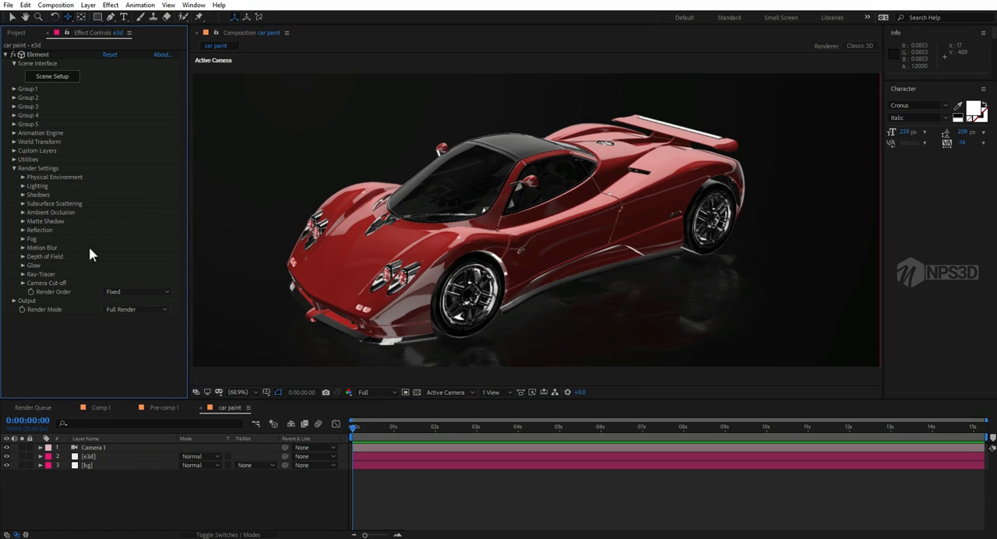
pyautogui.click(23, 178)
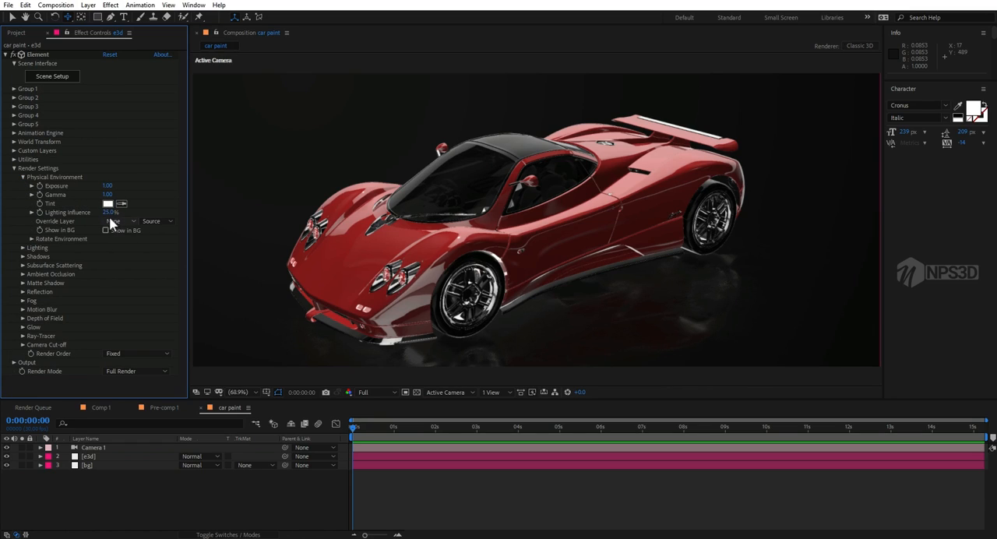
pyautogui.moveTo(111, 214); pyautogui.dragTo(116, 215)
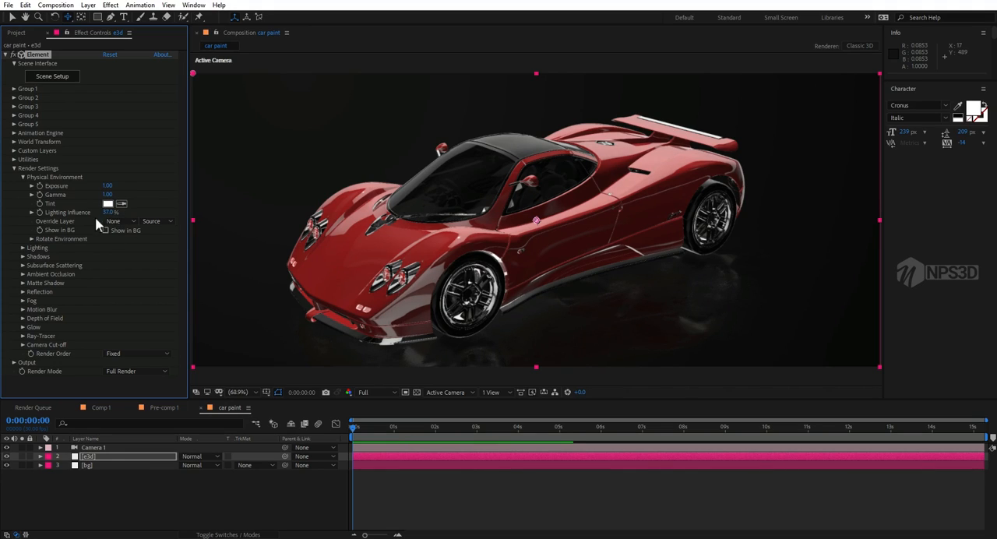
# Step: Undo a trial exposure change on the e3d layer's physical environment and set its Gamma to 1.69
pyautogui.click(106, 456)
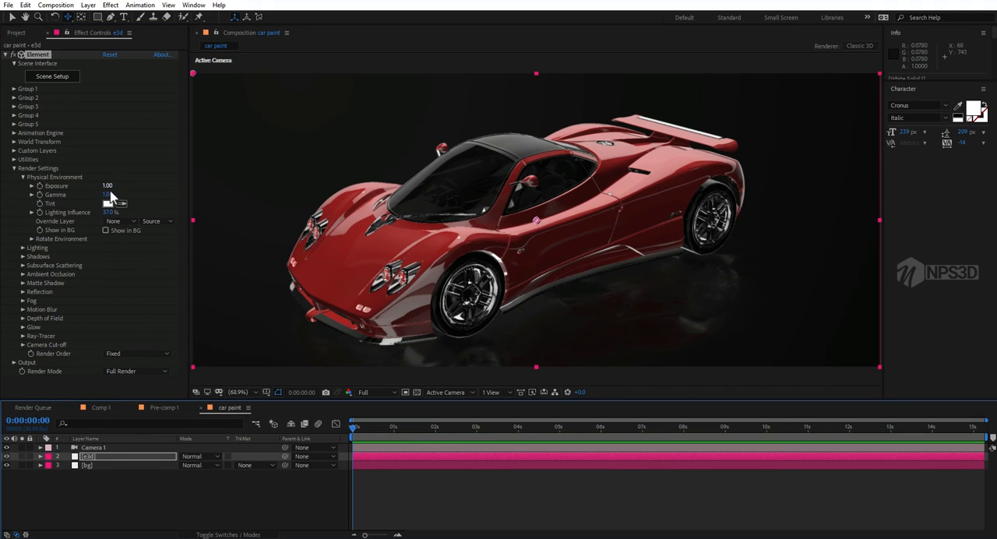
pyautogui.click(105, 187)
pyautogui.click(137, 187)
pyautogui.moveTo(110, 187); pyautogui.dragTo(147, 191)
pyautogui.hotkey('ctrl', 'z')
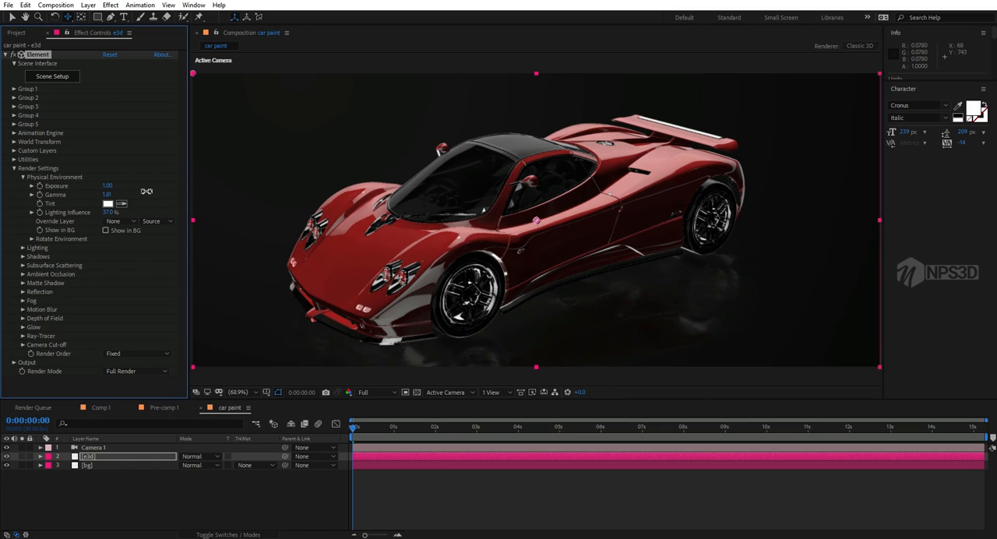
# Step: Add a null object to the car paint composition and make it a 3D layer
pyautogui.click(141, 492)
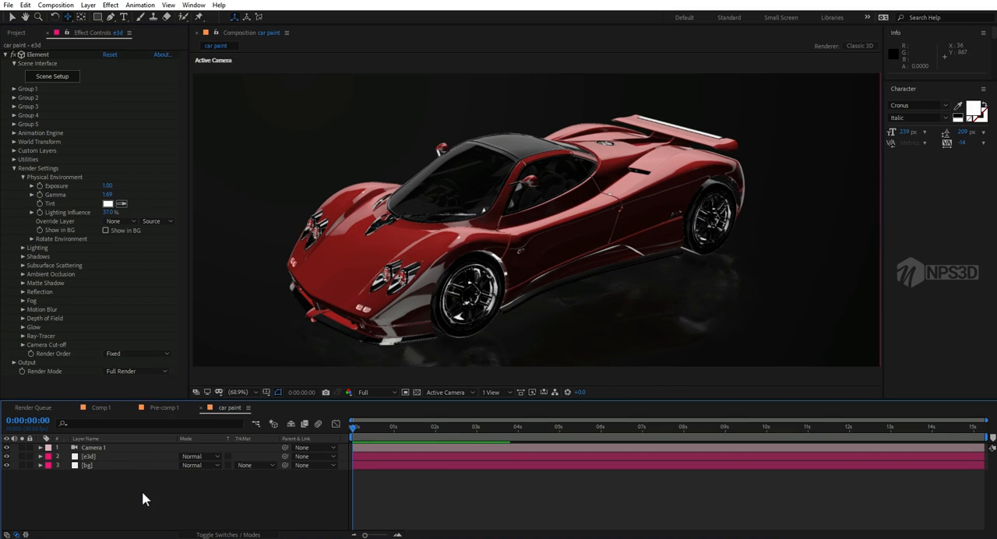
pyautogui.rightClick(96, 489)
pyautogui.moveTo(125, 376)
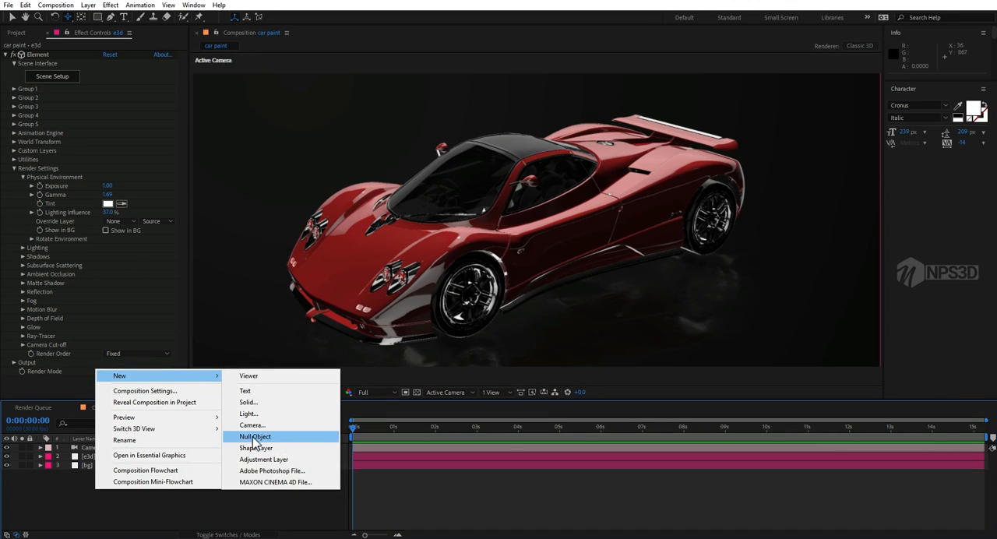
pyautogui.click(311, 443)
pyautogui.moveTo(100, 459); pyautogui.dragTo(101, 459)
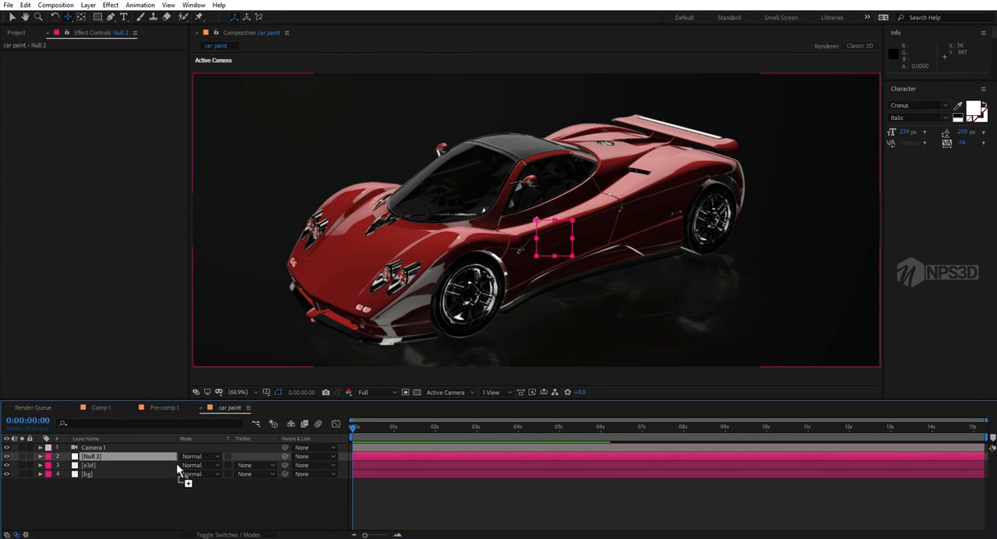
pyautogui.press('F4')
pyautogui.click(237, 456)
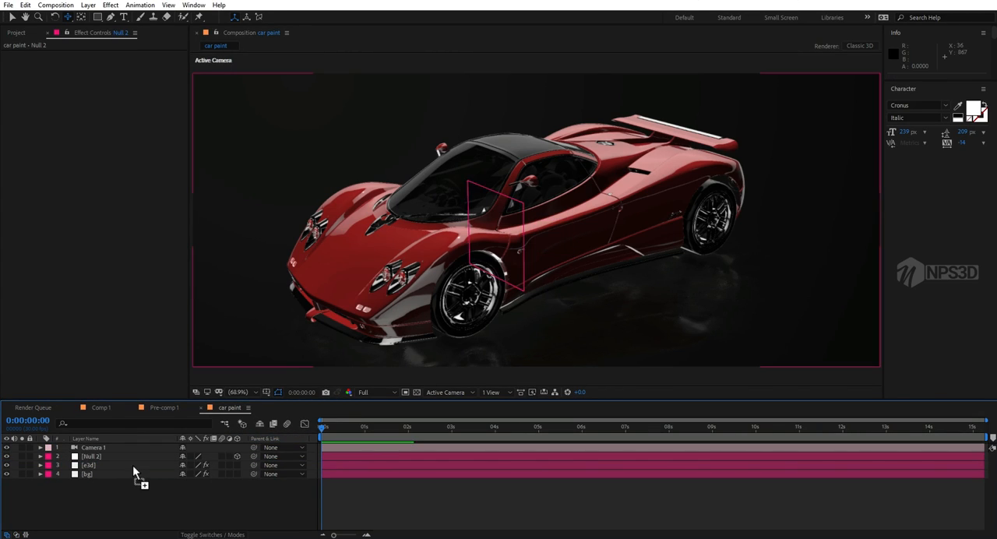
# Step: Parent Camera 1 to the new null object
pyautogui.click(132, 465)
pyautogui.click(136, 449)
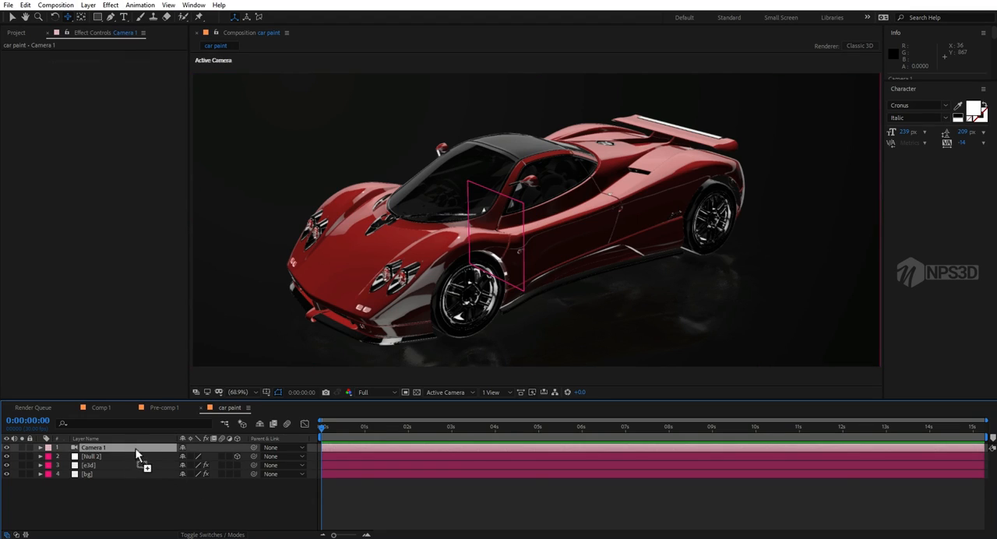
pyautogui.moveTo(253, 447); pyautogui.dragTo(122, 457)
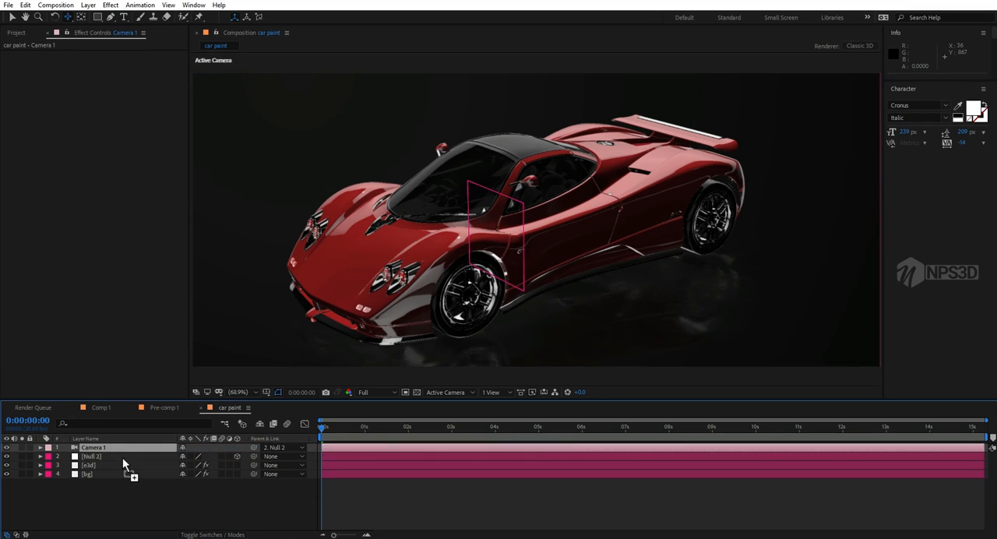
# Step: Reframe the camera and set the null's Y Rotation to 1x+6.0° to view the car from behind
pyautogui.press('r')
pyautogui.moveTo(193, 483); pyautogui.dragTo(281, 471)
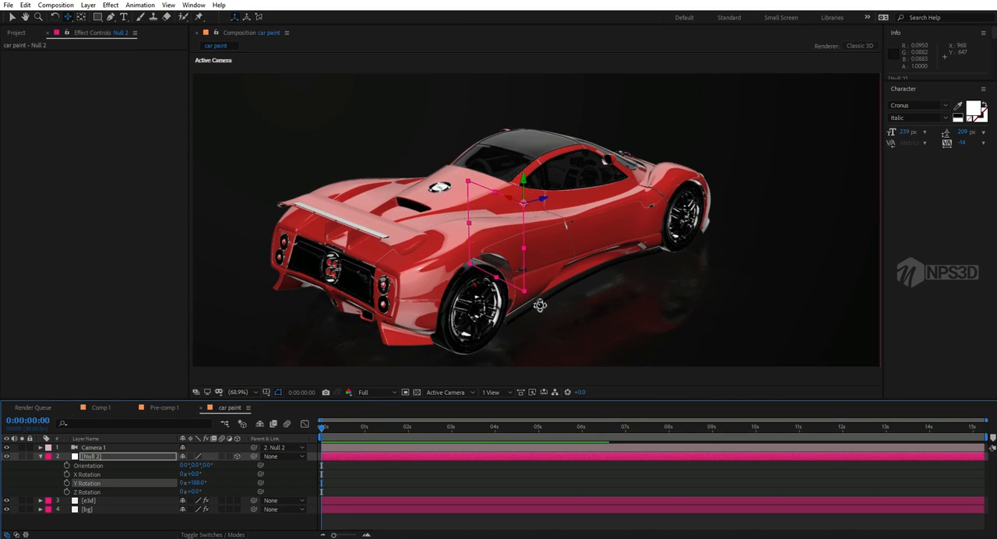
pyautogui.moveTo(535, 293); pyautogui.dragTo(369, 269)
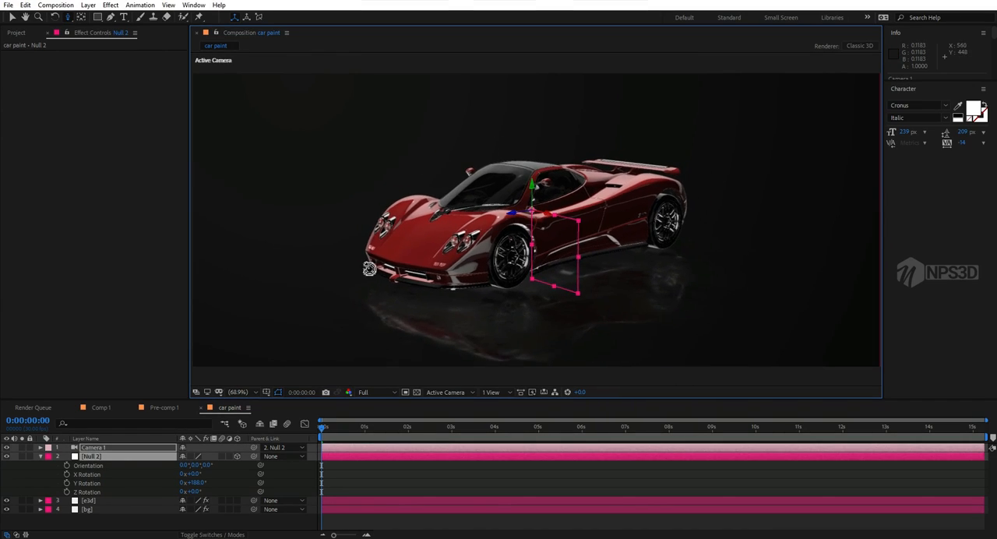
pyautogui.moveTo(435, 233); pyautogui.dragTo(437, 232)
pyautogui.moveTo(435, 235); pyautogui.dragTo(420, 236, button='middle')
pyautogui.moveTo(196, 483); pyautogui.dragTo(267, 466)
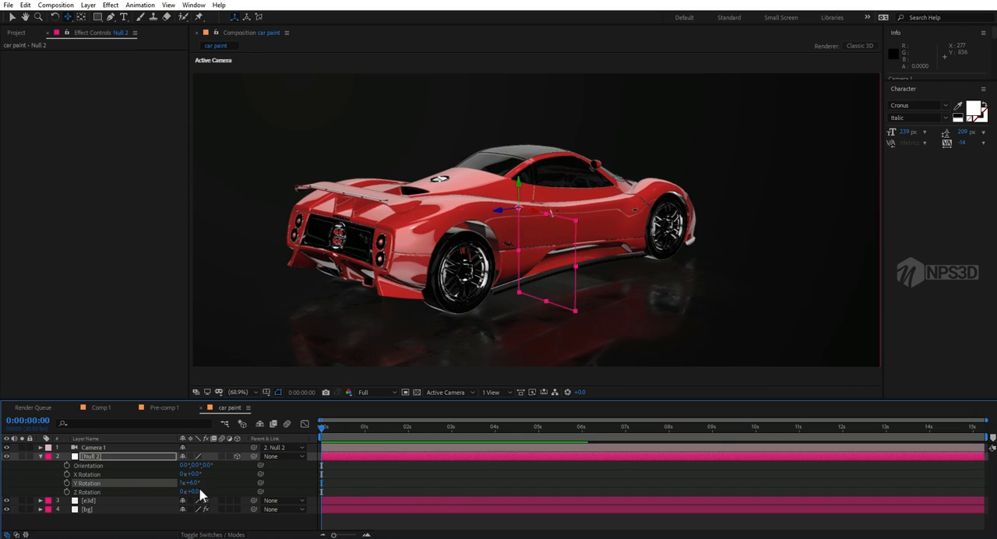
# Step: Set the null's X Rotation to -13.0° and Z Rotation to -4.0°, shift the camera slightly, and undo a further Y rotation trial
pyautogui.moveTo(196, 491); pyautogui.dragTo(184, 474)
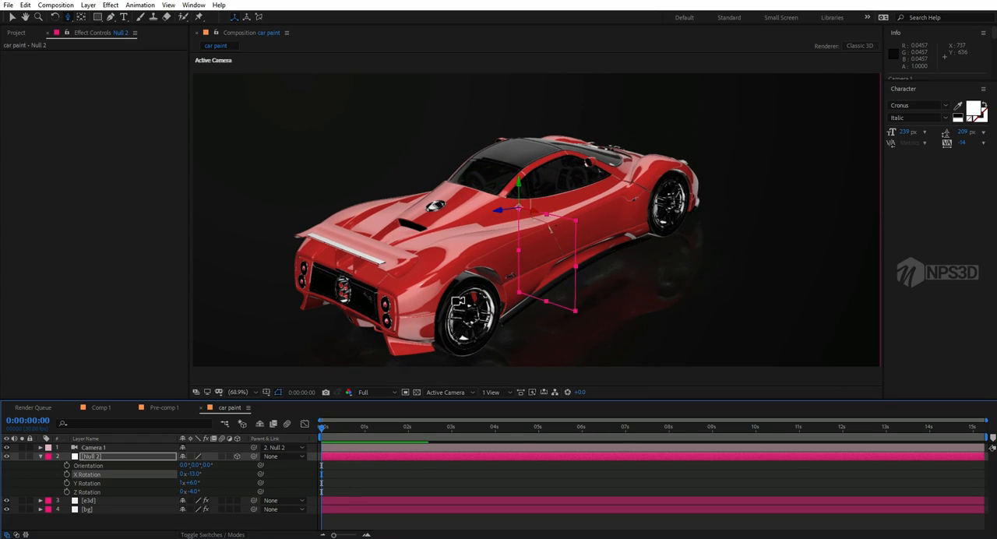
pyautogui.press('c')
pyautogui.moveTo(458, 301); pyautogui.dragTo(451, 293)
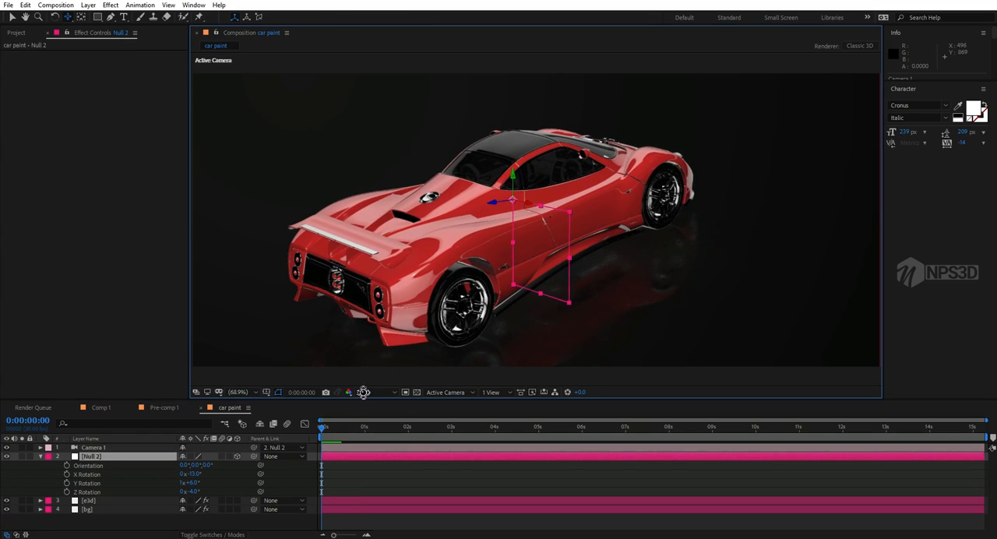
pyautogui.moveTo(195, 485); pyautogui.dragTo(267, 465)
pyautogui.hotkey('ctrl', 'z')
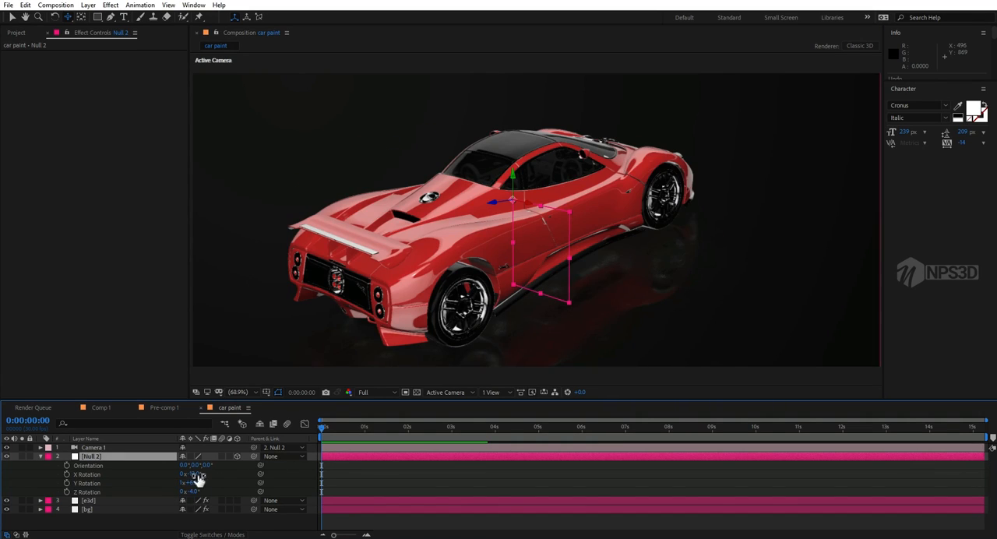
pyautogui.click(41, 456)
# Step: Raise the e3d layer's environment Lighting Influence to 54% and set the environment's Y rotation to 194°
pyautogui.click(90, 467)
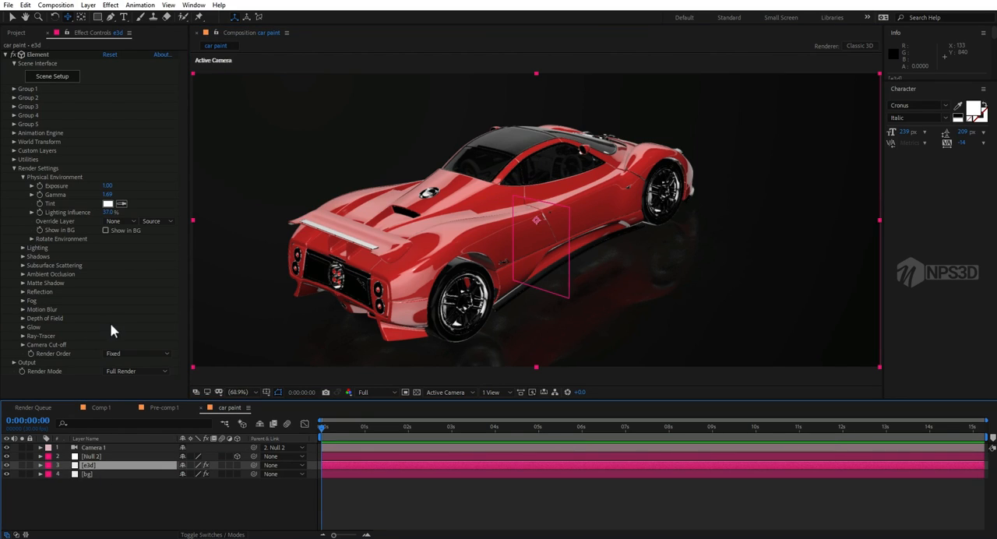
pyautogui.moveTo(111, 214)
pyautogui.mouseDown()
pyautogui.moveTo(102, 215)
pyautogui.moveTo(123, 211)
pyautogui.mouseUp()
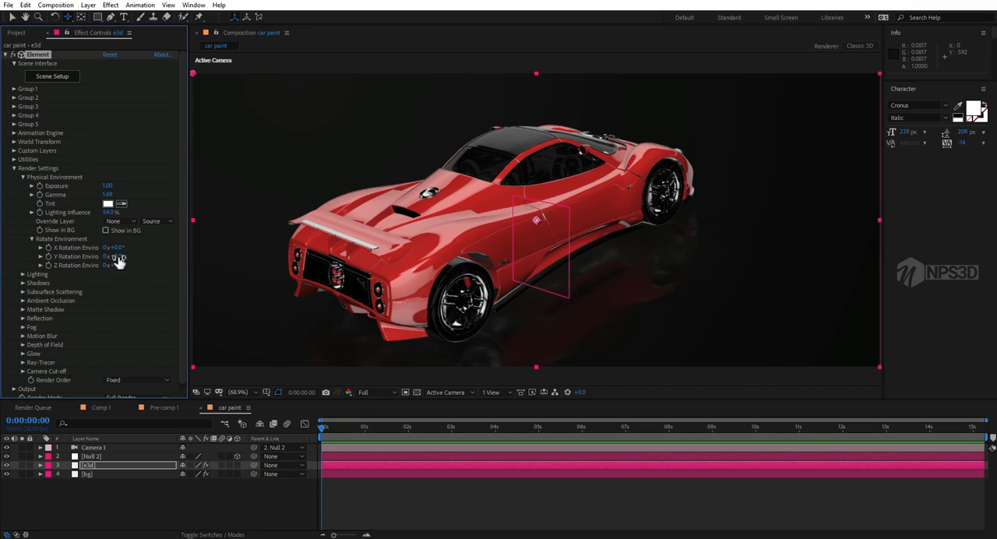
pyautogui.moveTo(116, 258); pyautogui.dragTo(179, 245)
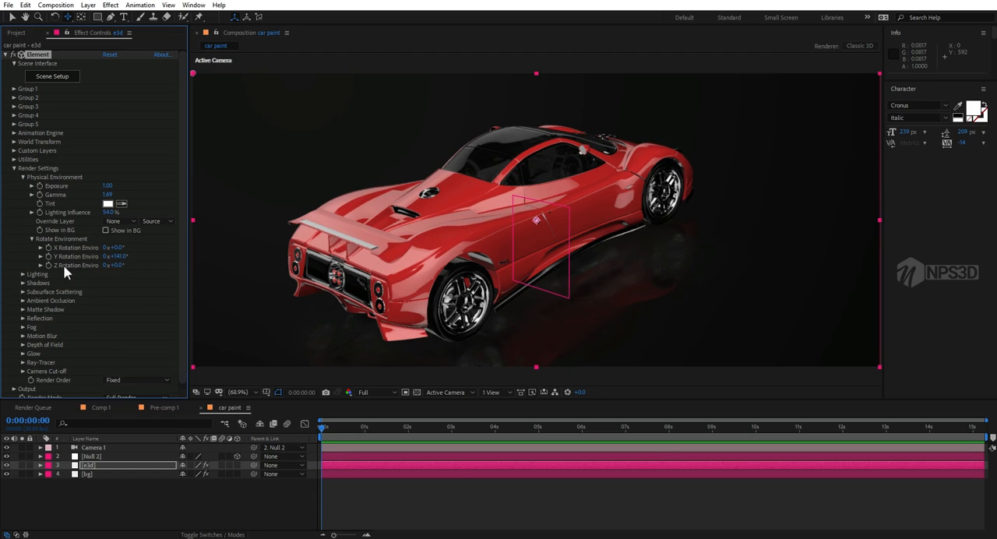
pyautogui.moveTo(127, 257); pyautogui.dragTo(149, 255)
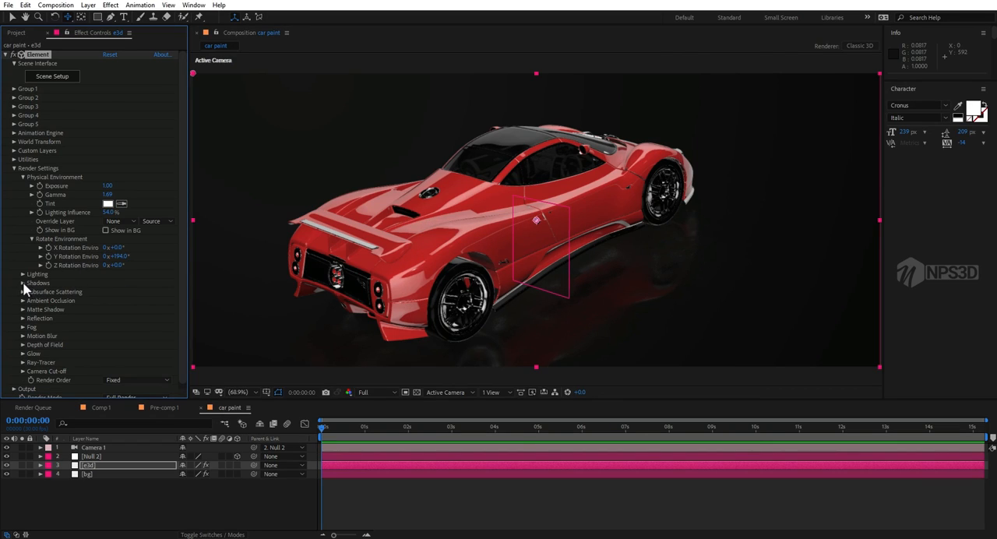
# Step: Enable ambient occlusion in the Element render settings and keep the AO Mode on SSAO
pyautogui.click(23, 178)
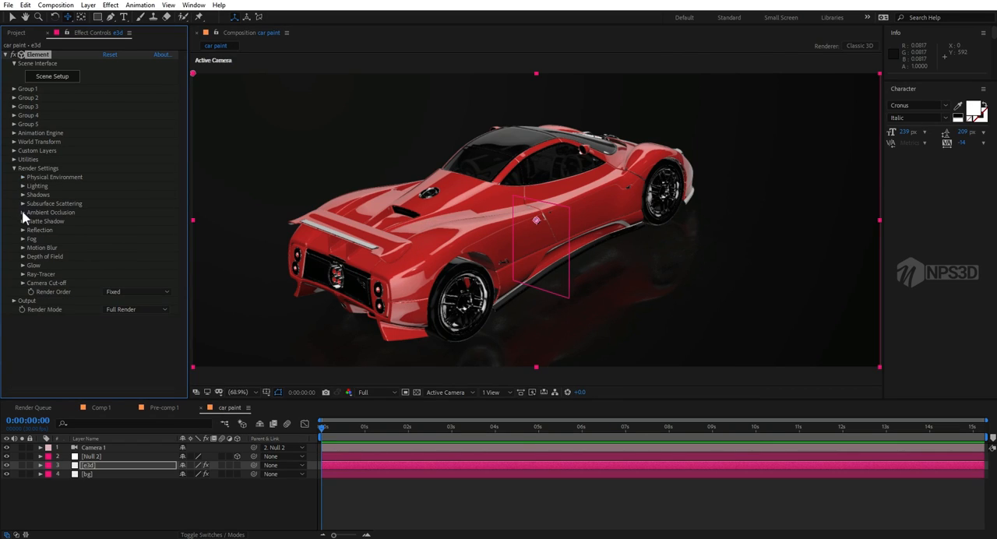
pyautogui.click(23, 213)
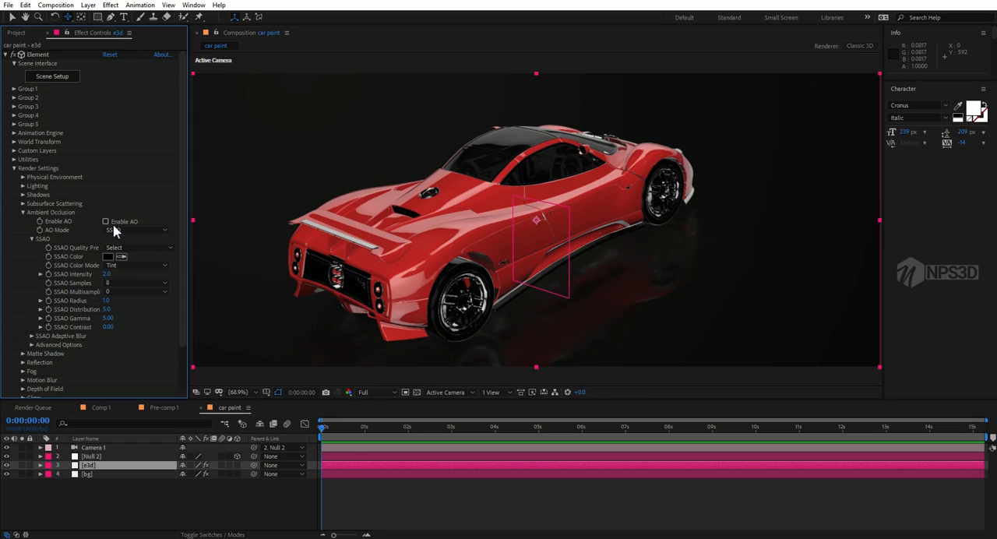
pyautogui.click(106, 222)
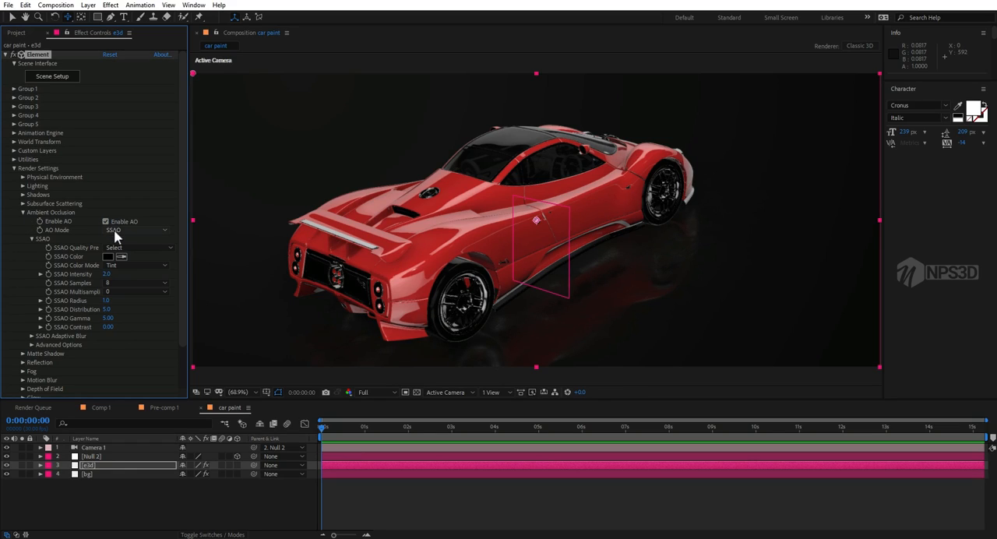
pyautogui.click(114, 229)
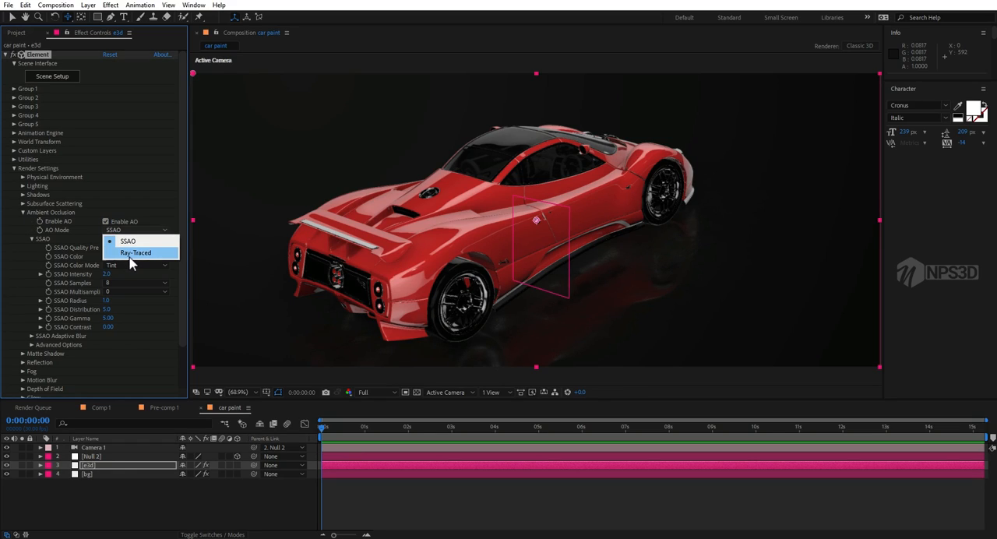
pyautogui.click(122, 240)
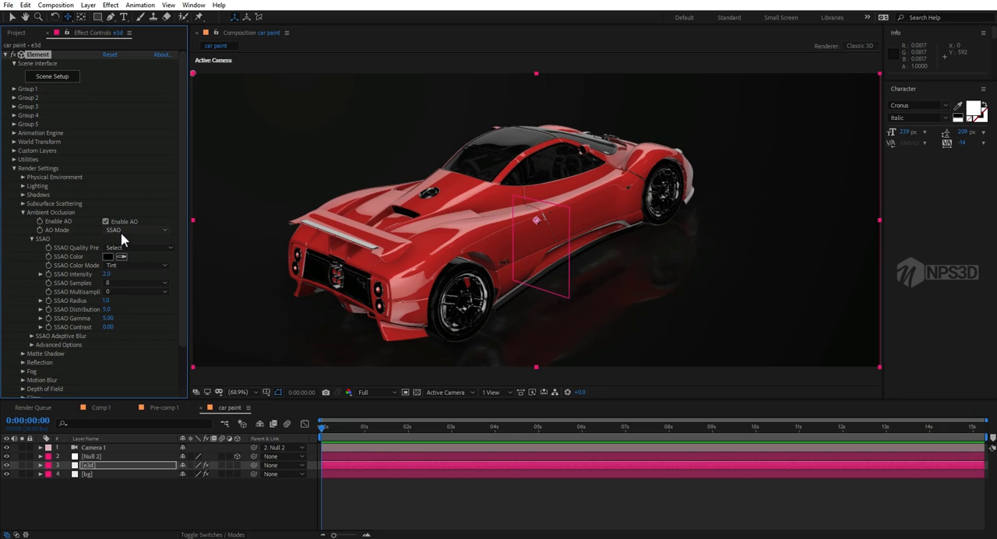
pyautogui.click(120, 233)
pyautogui.click(94, 220)
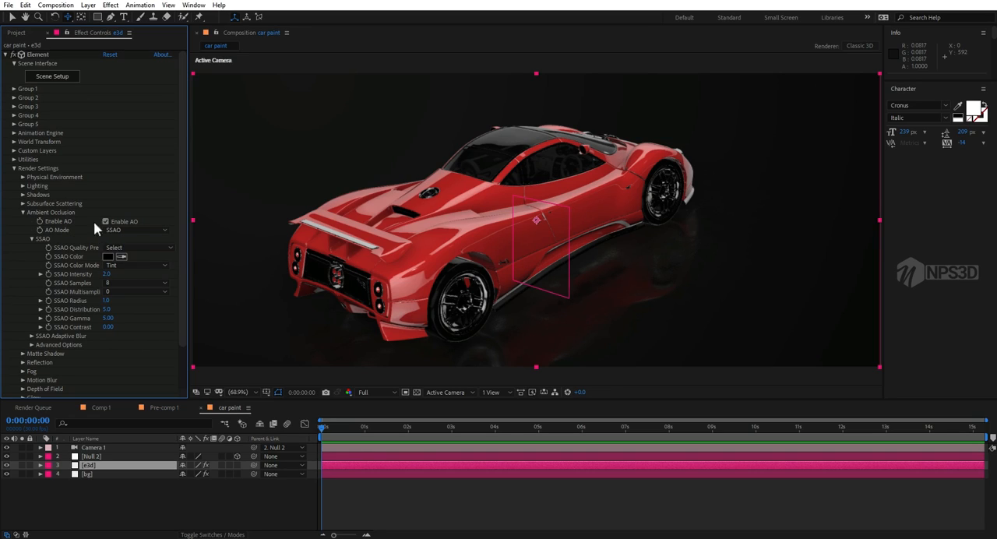
# Step: Set SSAO Intensity to 12.2, Radius to 3.0, Gamma to 3.90 and Contrast to 0.31
pyautogui.moveTo(106, 274); pyautogui.dragTo(202, 274)
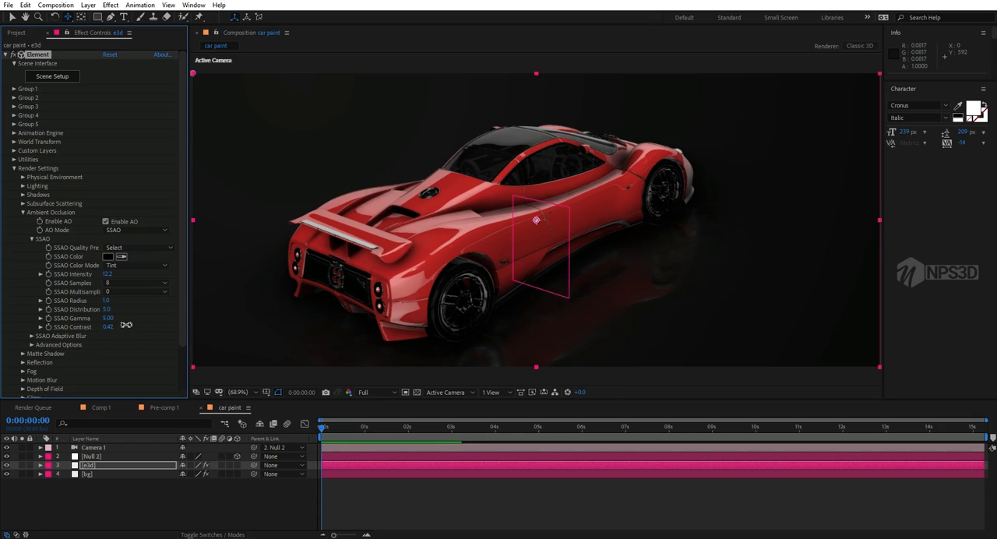
pyautogui.moveTo(126, 324); pyautogui.dragTo(76, 330)
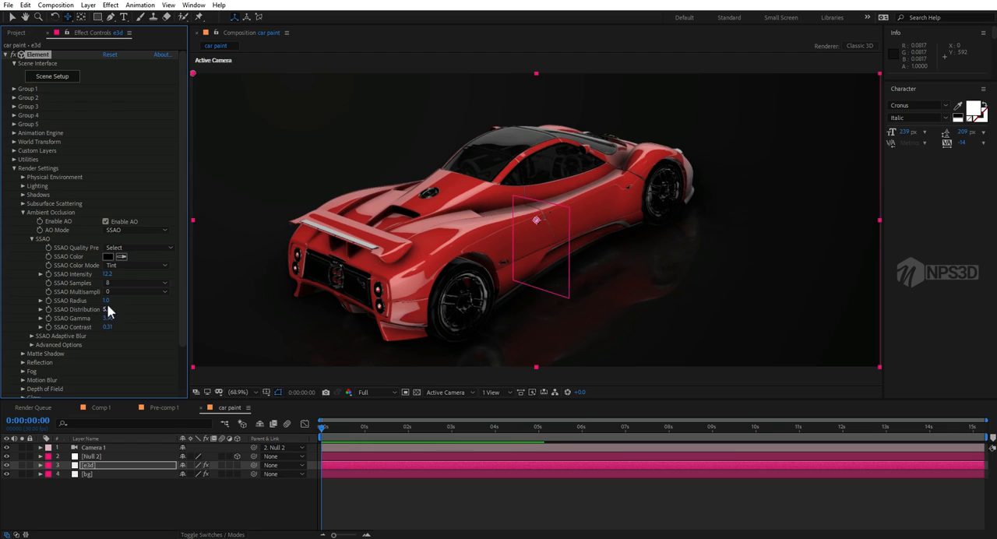
pyautogui.moveTo(111, 300); pyautogui.dragTo(122, 298)
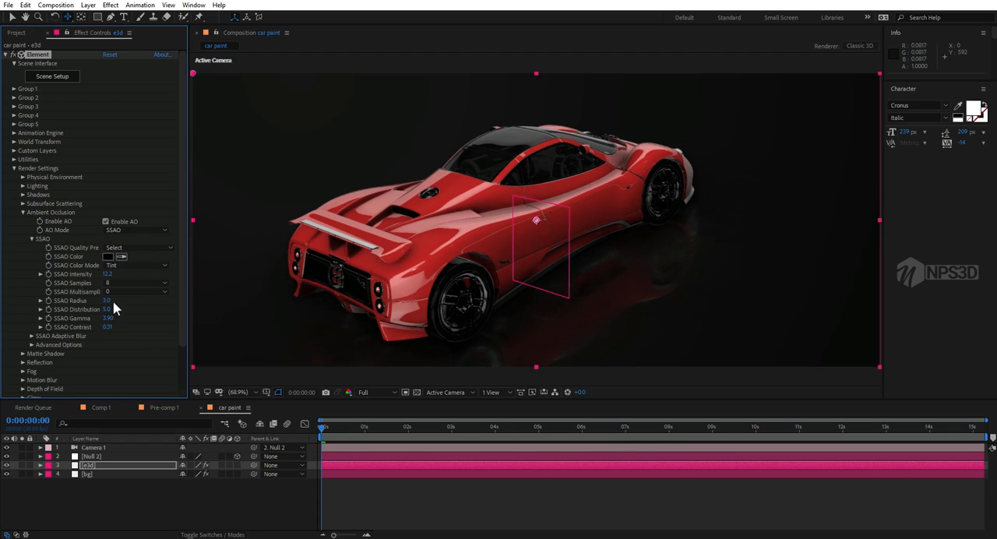
# Step: Switch the AO Mode to Ray-Traced and set RTAO Spread to 0.52, Max Distance to 83.0, Gamma to 1.91 and Contrast to 0.39
pyautogui.click(133, 229)
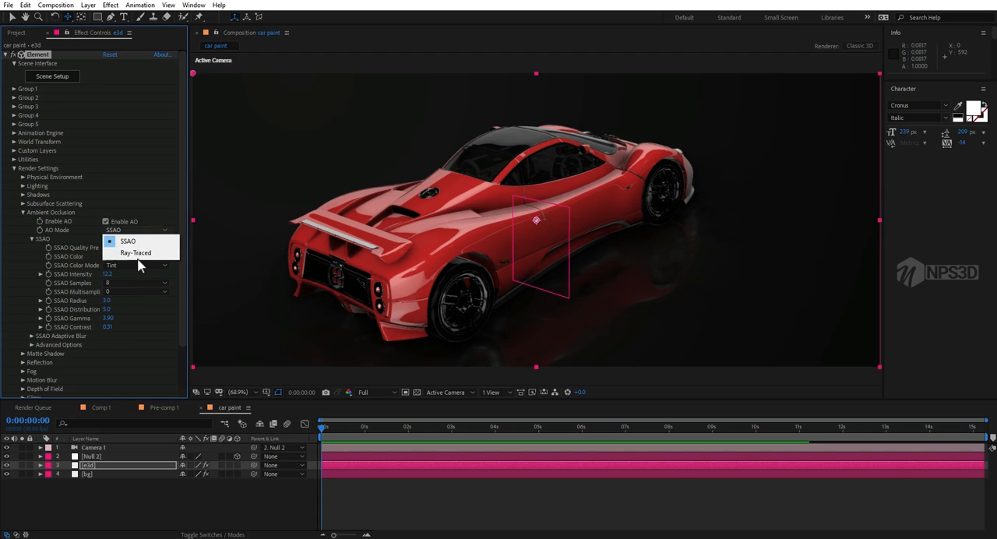
pyautogui.click(137, 254)
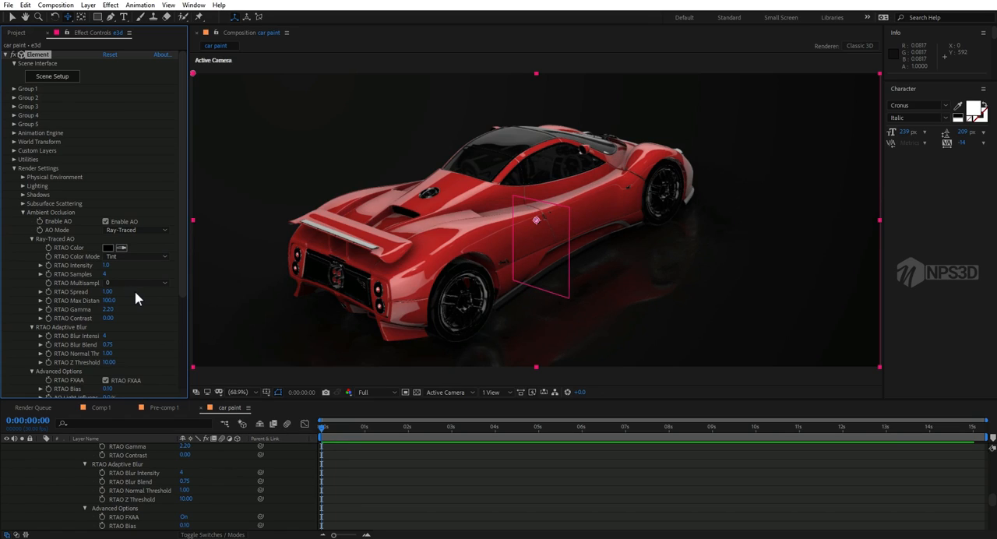
pyautogui.scroll(-1, 125, 296)
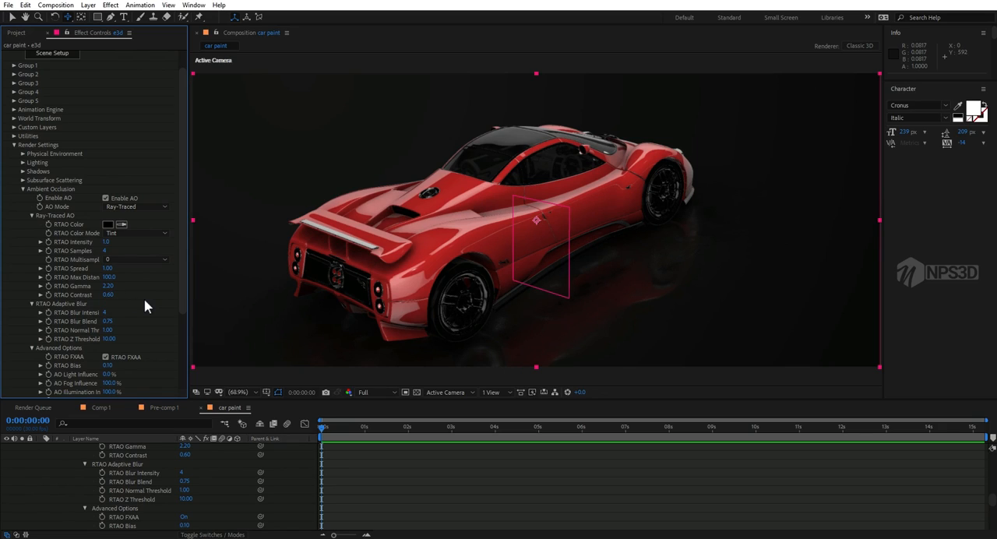
pyautogui.moveTo(112, 289); pyautogui.dragTo(88, 286)
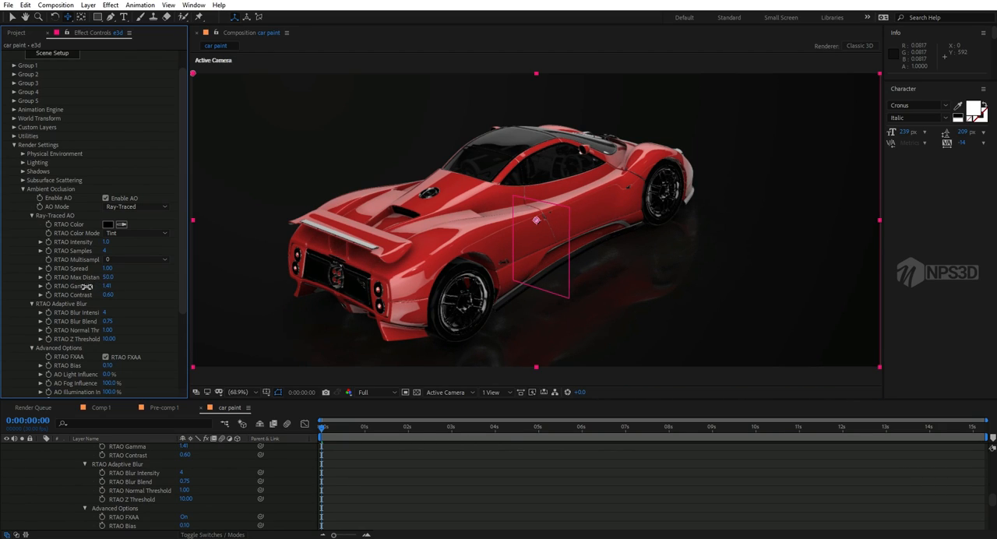
pyautogui.moveTo(97, 283)
pyautogui.mouseDown()
pyautogui.moveTo(105, 280)
pyautogui.moveTo(97, 273)
pyautogui.moveTo(117, 293)
pyautogui.moveTo(136, 291)
pyautogui.moveTo(113, 284)
pyautogui.moveTo(127, 281)
pyautogui.mouseUp()
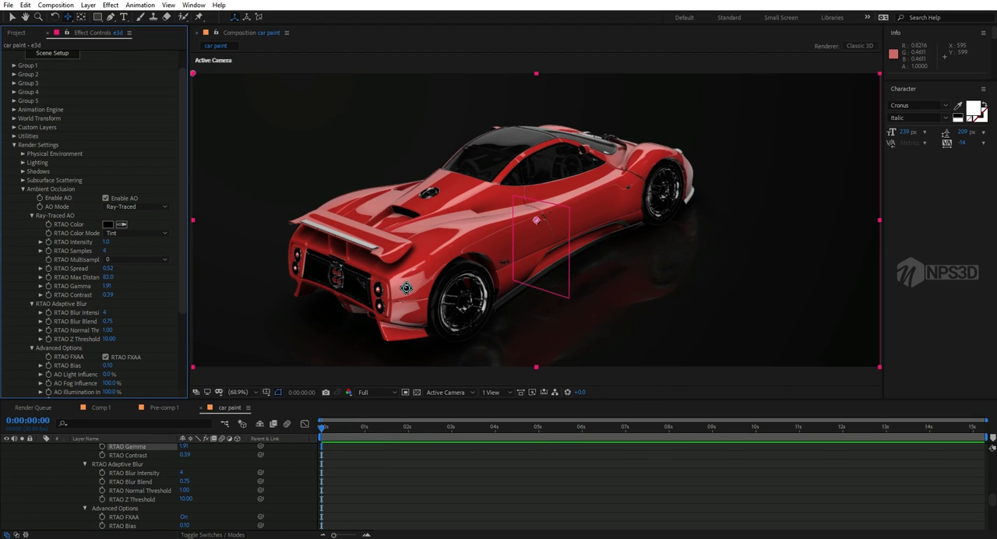
# Step: Compare the car with ambient occlusion off and on, and set RTAO Multisampling to 4
pyautogui.click(105, 199)
pyautogui.click(106, 199)
pyautogui.click(105, 200)
pyautogui.click(105, 200)
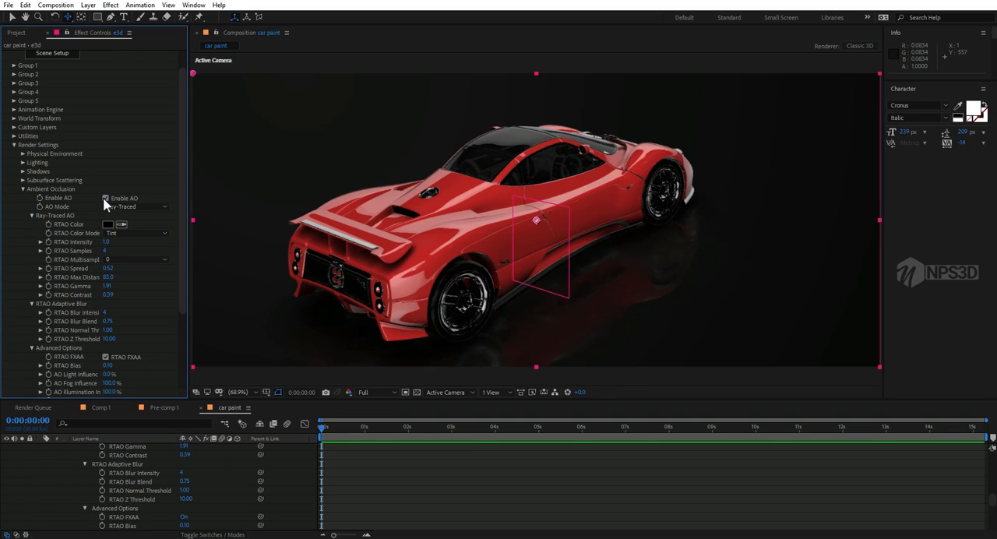
pyautogui.click(117, 259)
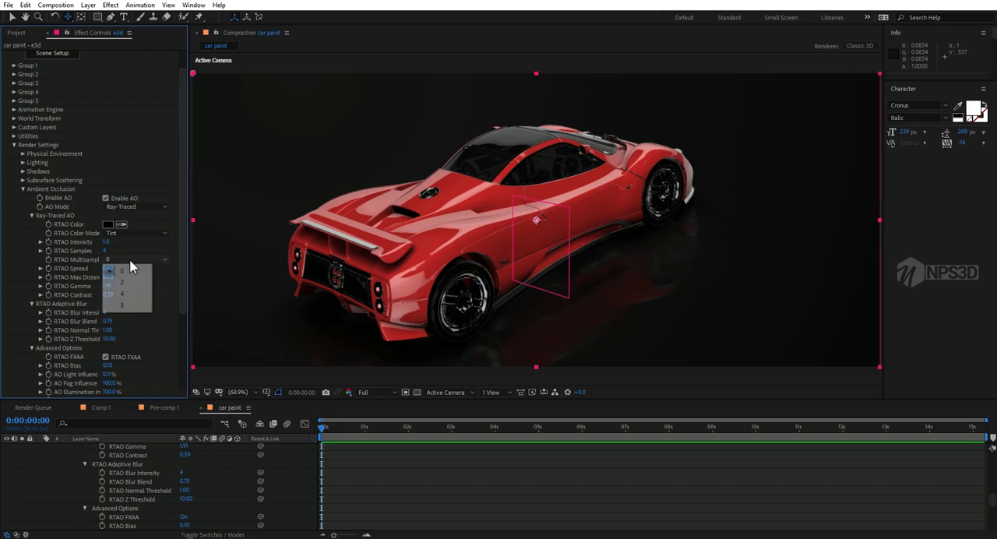
pyautogui.click(128, 294)
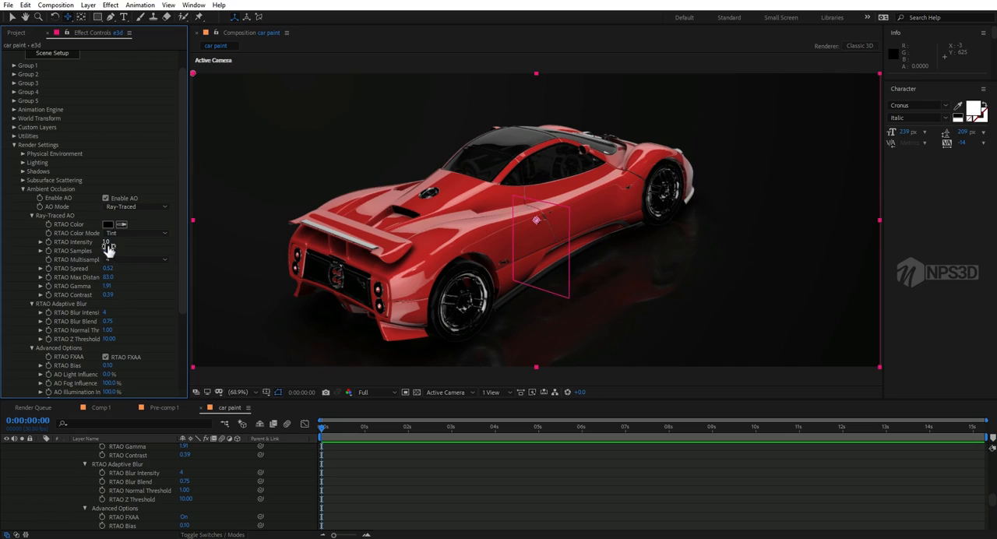
# Step: Raise the AO Light Influence for the ray-traced occlusion and shift the camera slightly to reframe the car
pyautogui.click(109, 376)
pyautogui.moveTo(109, 376); pyautogui.dragTo(195, 368)
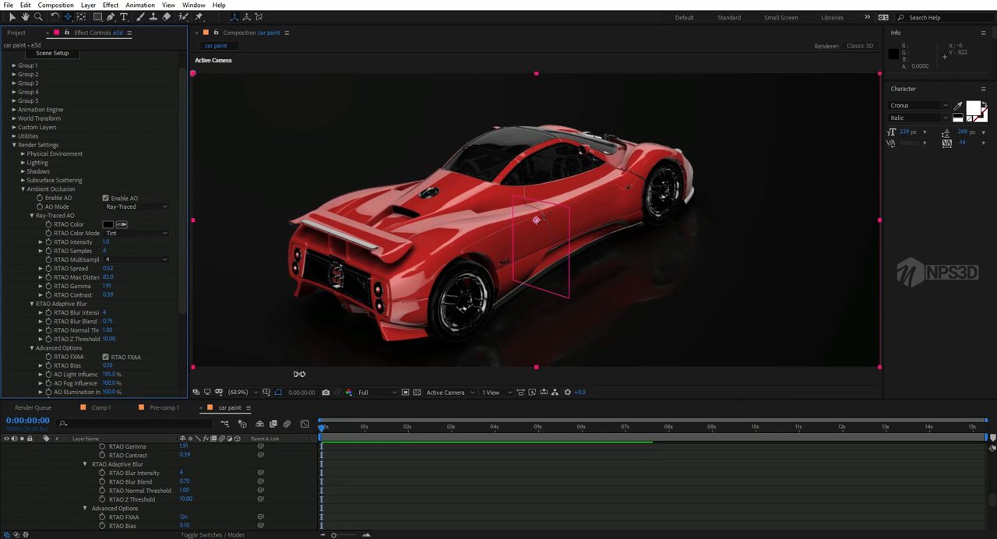
pyautogui.moveTo(112, 374); pyautogui.dragTo(299, 374)
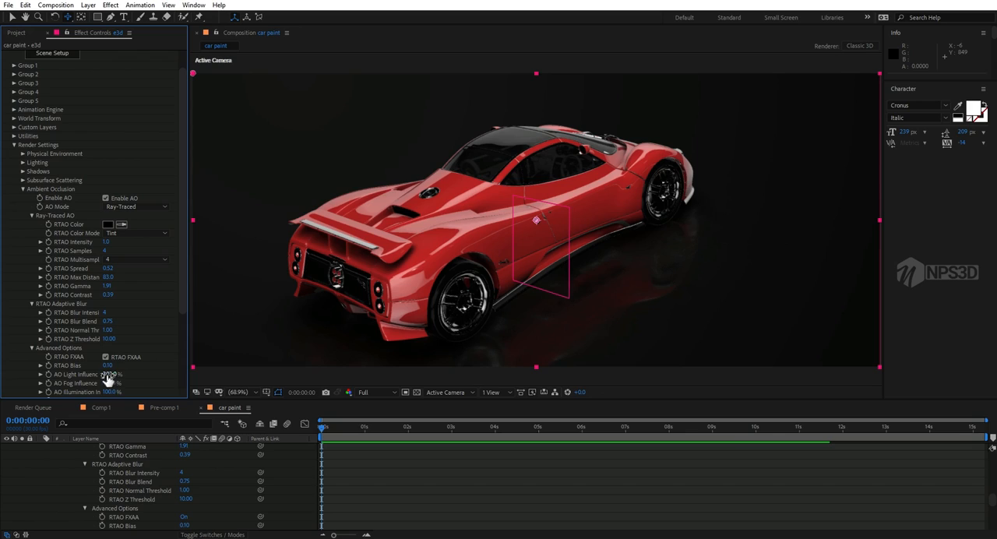
pyautogui.moveTo(109, 375); pyautogui.dragTo(350, 384)
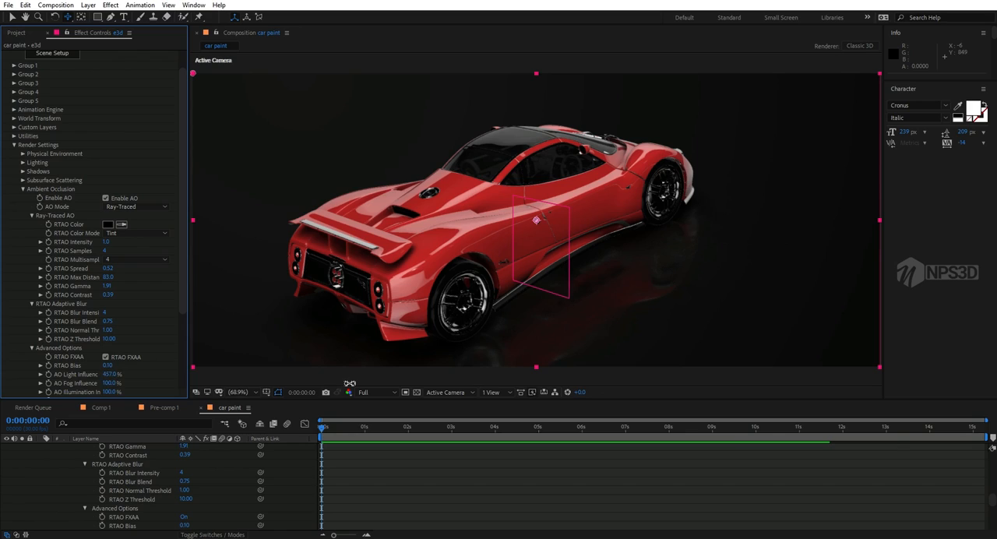
pyautogui.click(111, 375)
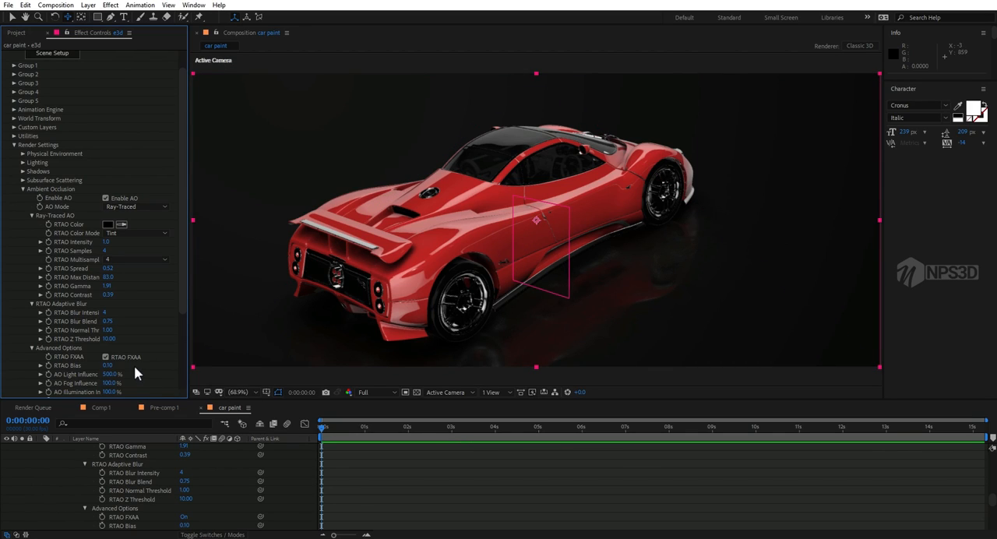
pyautogui.click(23, 189)
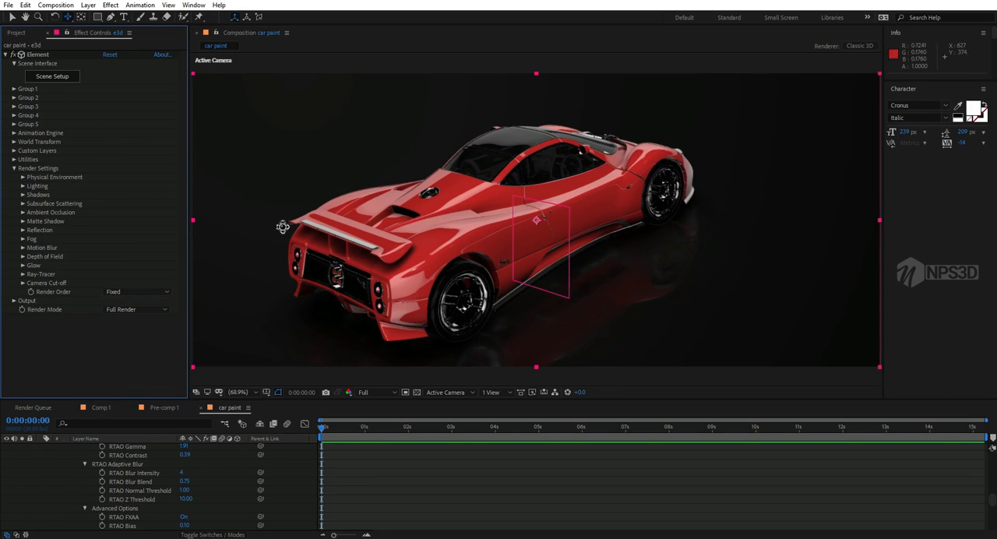
pyautogui.moveTo(459, 216); pyautogui.dragTo(469, 218)
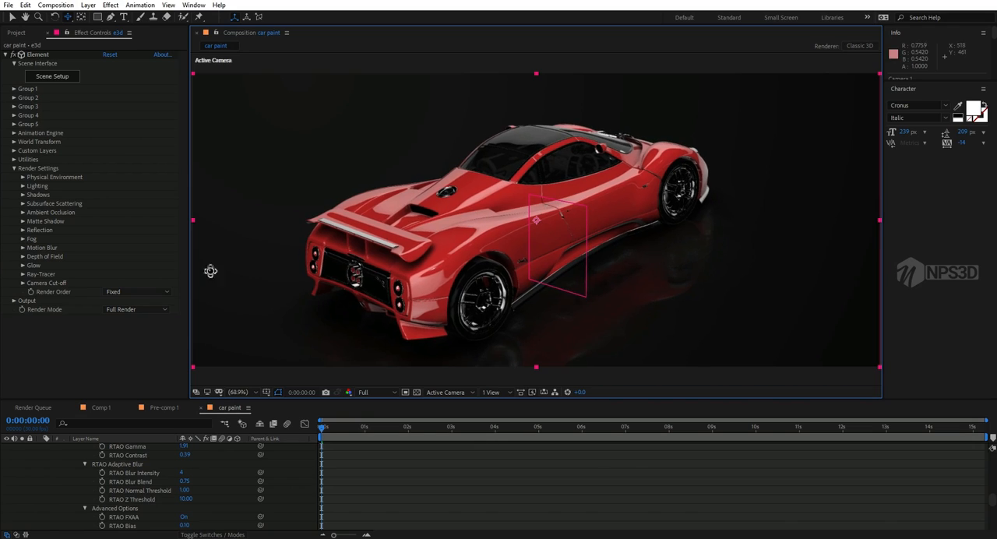
# Step: Set the Element output's Supersampling to 4 and Multisampling to 16, and turn on Enhanced Multisampling
pyautogui.click(13, 300)
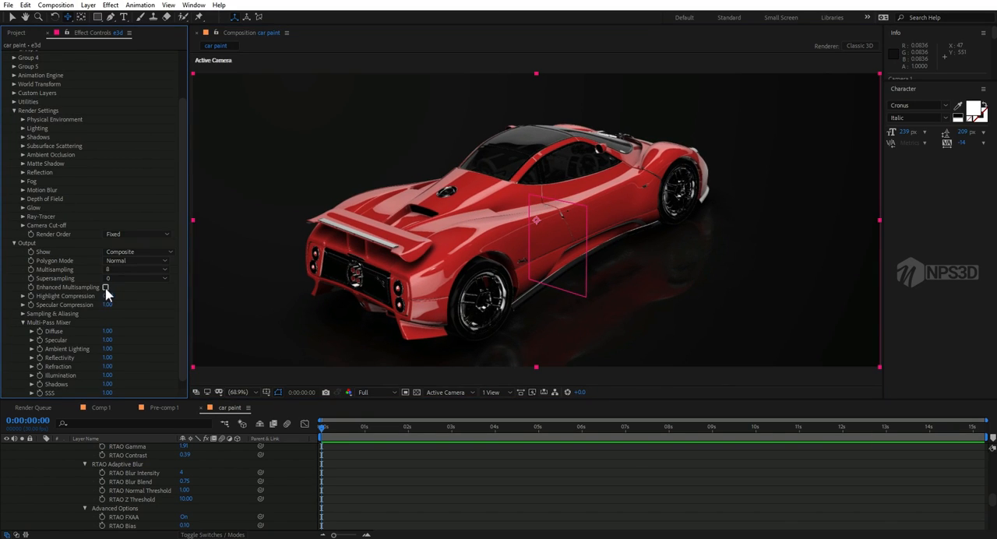
pyautogui.click(125, 282)
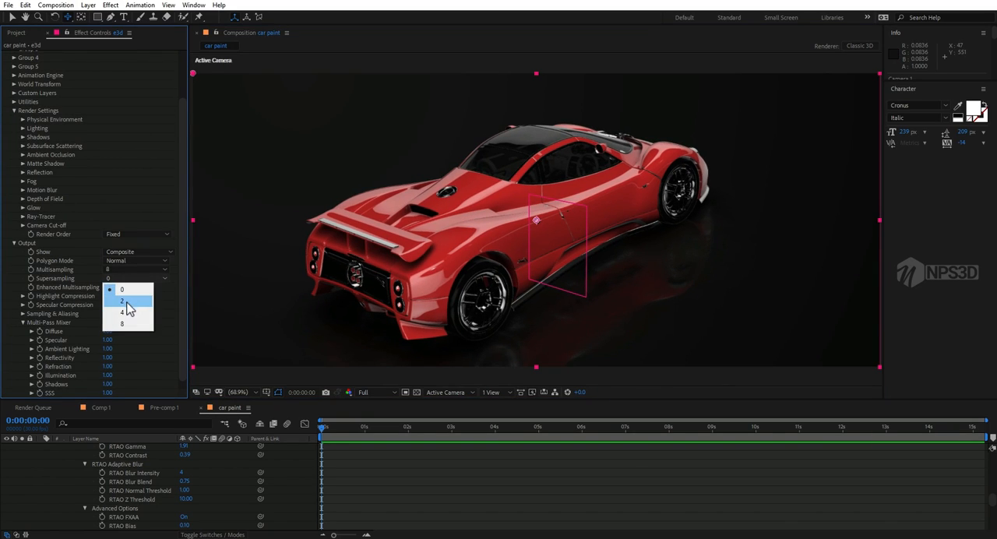
pyautogui.click(128, 313)
pyautogui.click(125, 270)
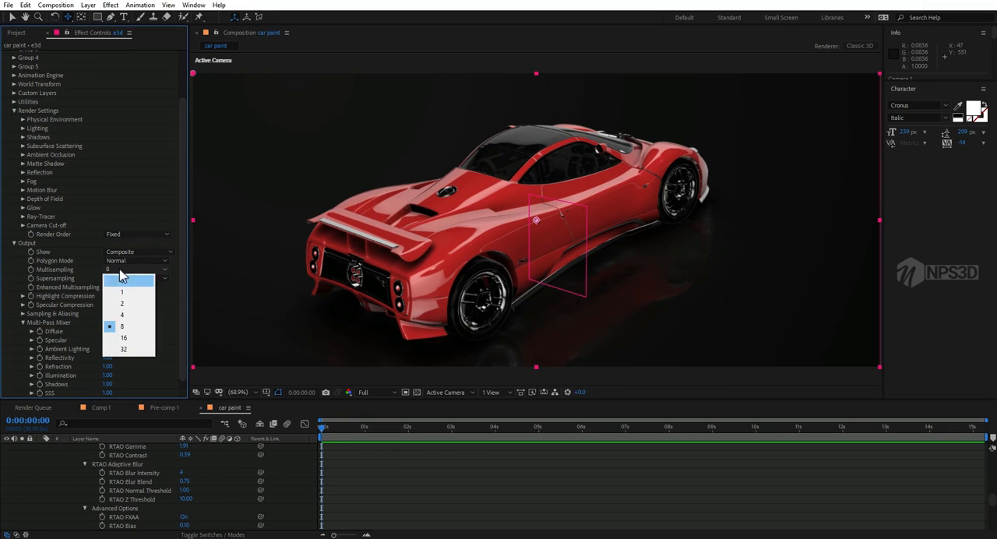
pyautogui.click(119, 337)
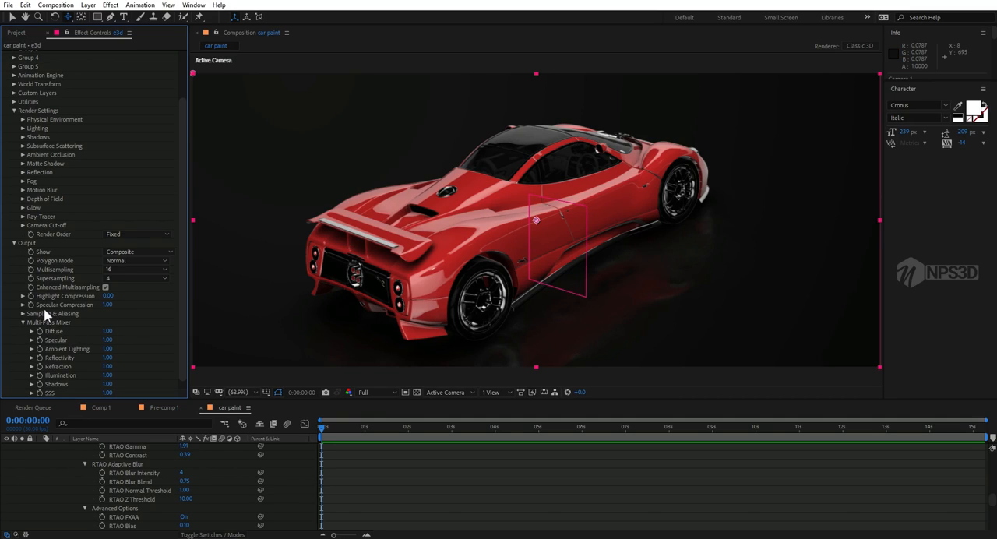
pyautogui.scroll(-1, 50, 330)
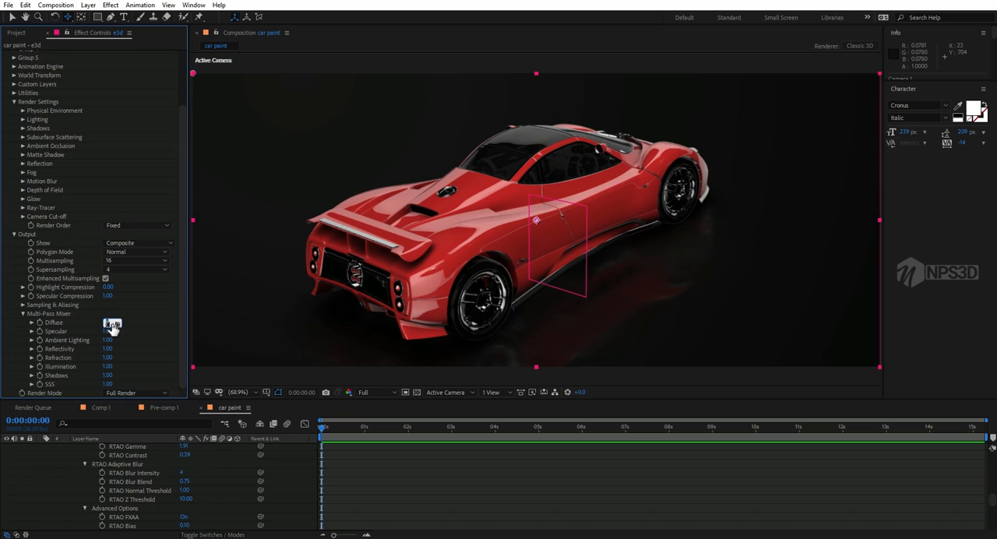
# Step: Test a Diffuse value of 2 in the Multi-Pass Mixer and return it to 1
pyautogui.write('2')
pyautogui.press('Return')
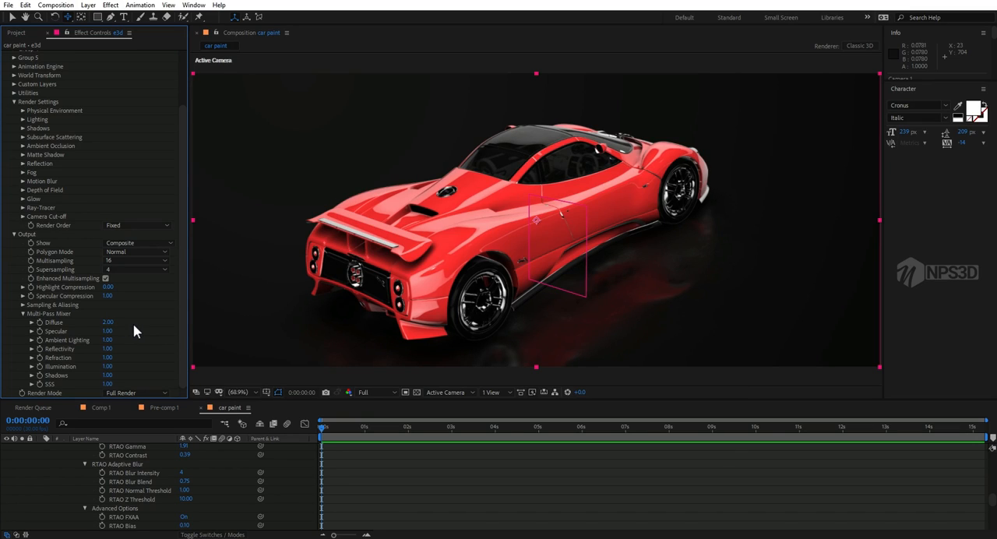
pyautogui.click(108, 324)
pyautogui.write('1')
pyautogui.press('Return')
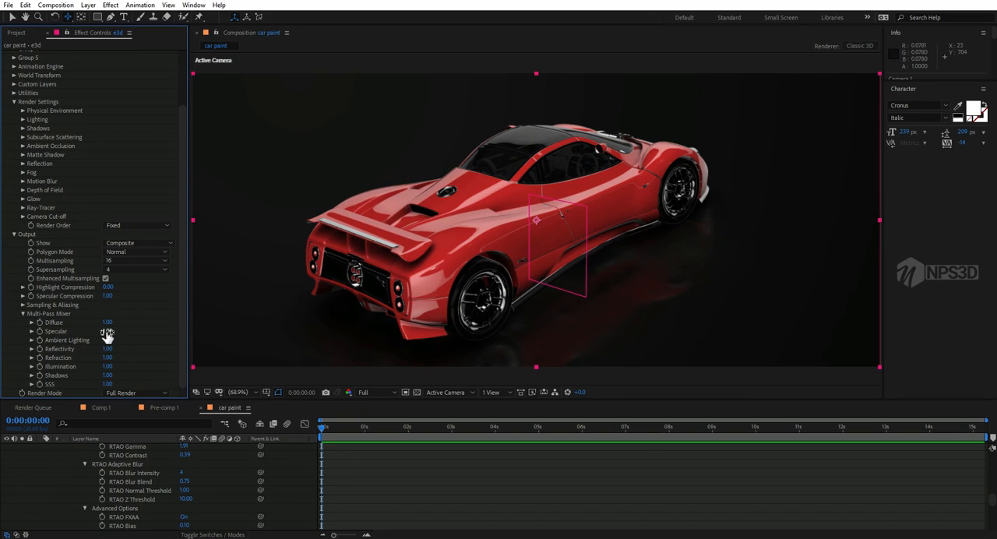
# Step: Test a Specular value of 12 in the Multi-Pass Mixer and return it to 1
pyautogui.click(107, 331)
pyautogui.write('12')
pyautogui.press('BackSpace')
pyautogui.click(109, 333)
pyautogui.write('1')
pyautogui.press('Return')
# Step: Test Reflectivity values of 12 and 2 in the Multi-Pass Mixer and return it to 1
pyautogui.click(106, 349)
pyautogui.write('1')
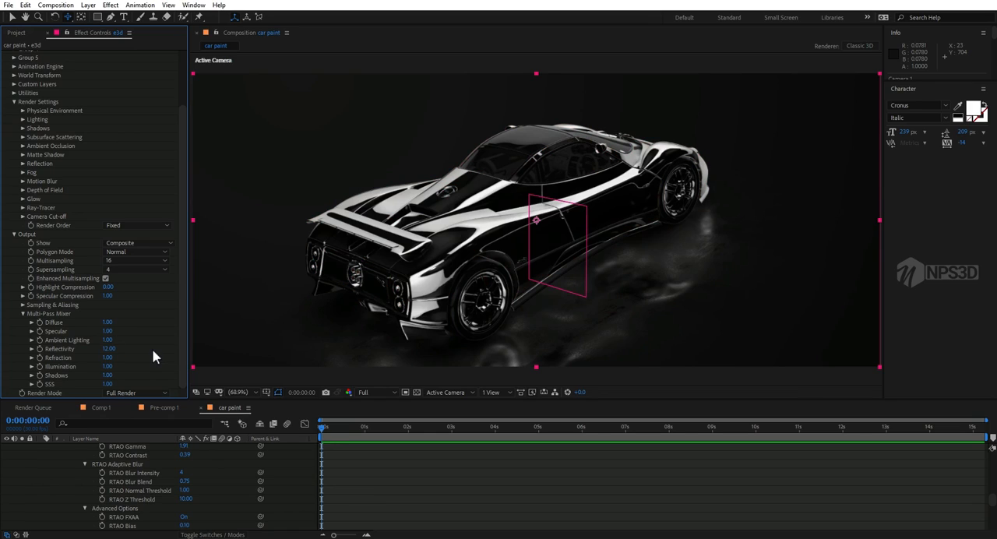
pyautogui.click(113, 348)
pyautogui.write('2')
pyautogui.press('Return')
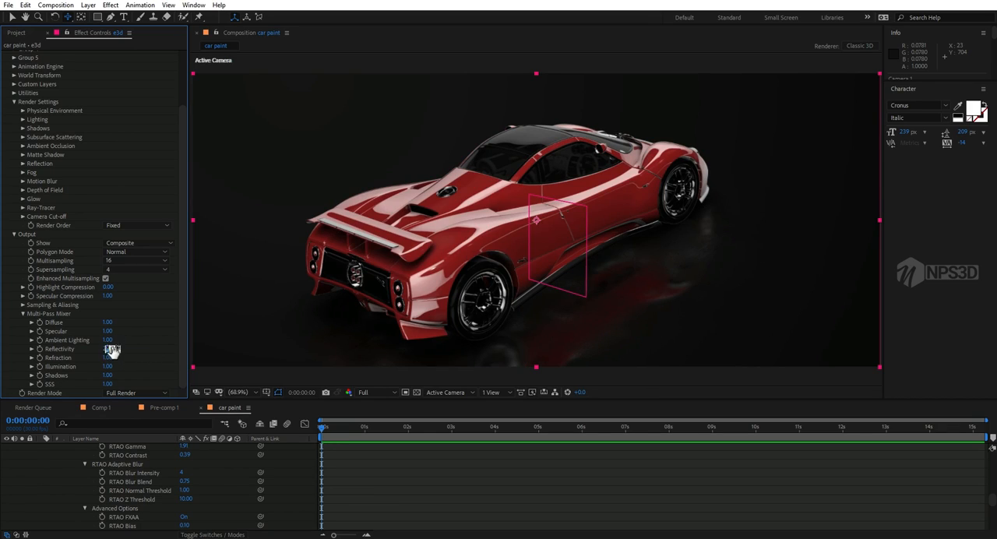
pyautogui.write('1')
pyautogui.press('Return')
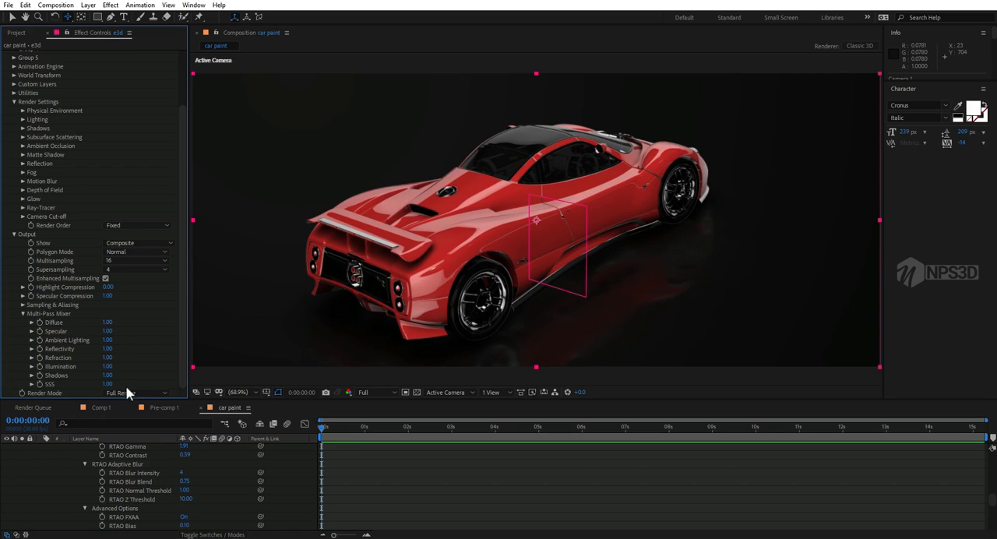
# Step: Save the project and open the BackLight_2K environment presets in Element's Scene Setup
pyautogui.scroll(12, 91, 472)
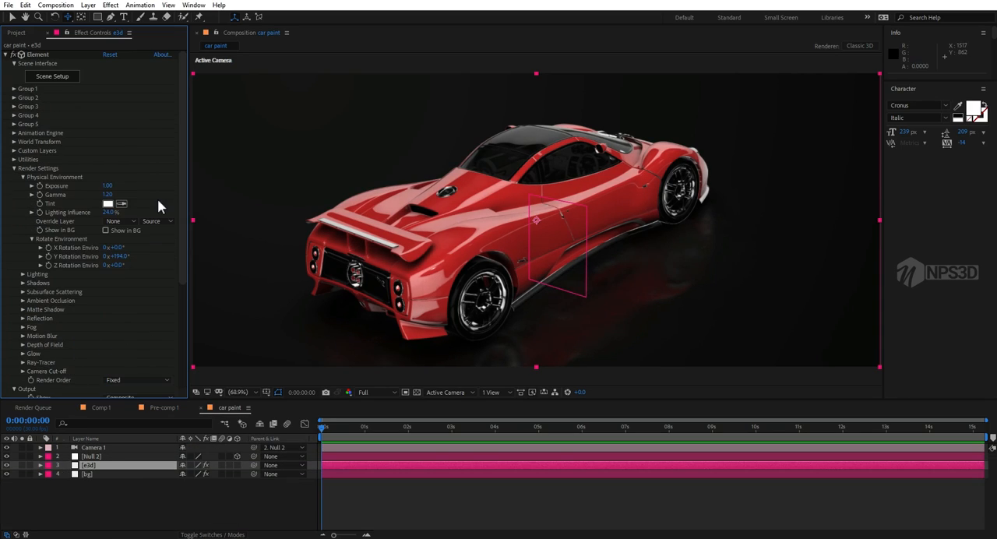
pyautogui.hotkey('ctrl', 's')
pyautogui.click(64, 78)
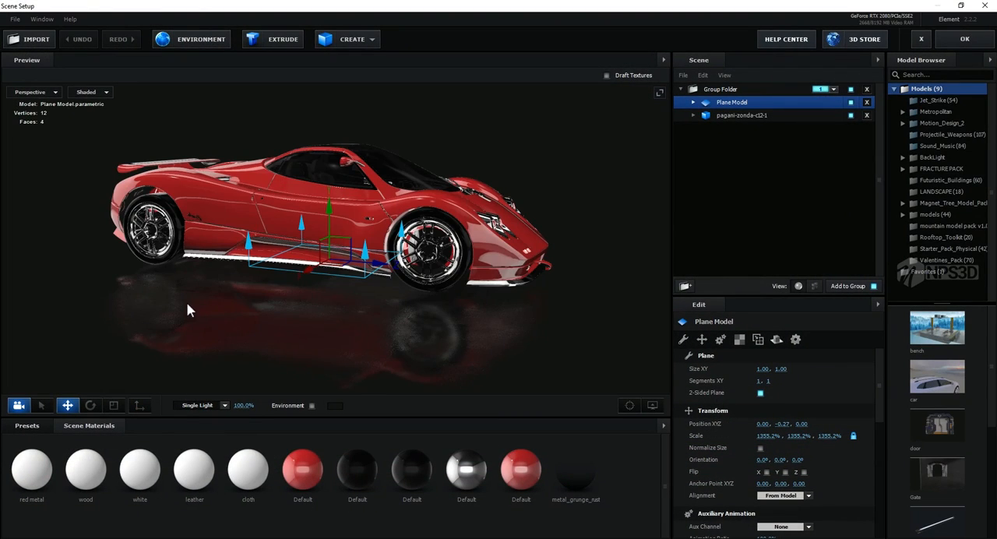
pyautogui.moveTo(187, 310); pyautogui.dragTo(301, 347)
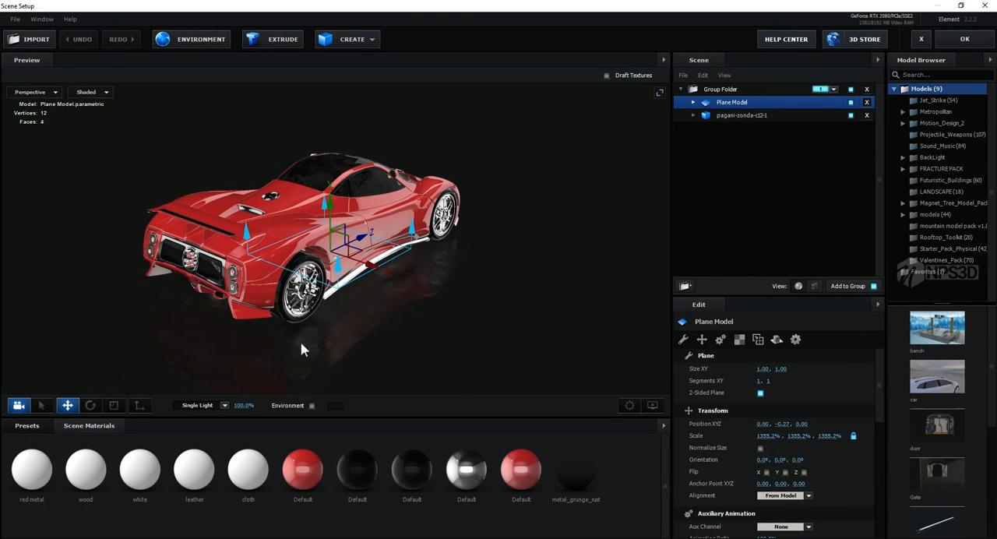
pyautogui.click(27, 425)
pyautogui.doubleClick(24, 452)
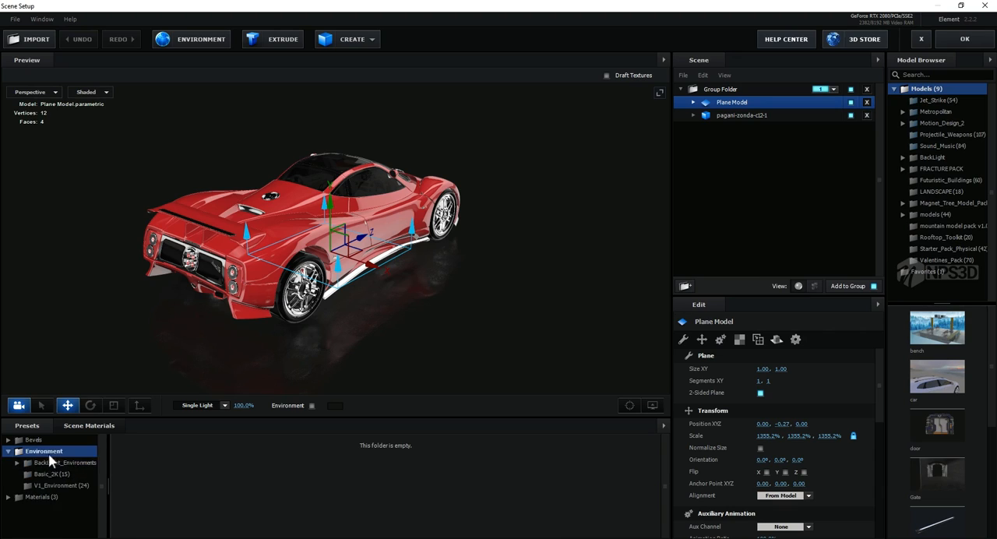
pyautogui.doubleClick(61, 464)
pyautogui.click(56, 475)
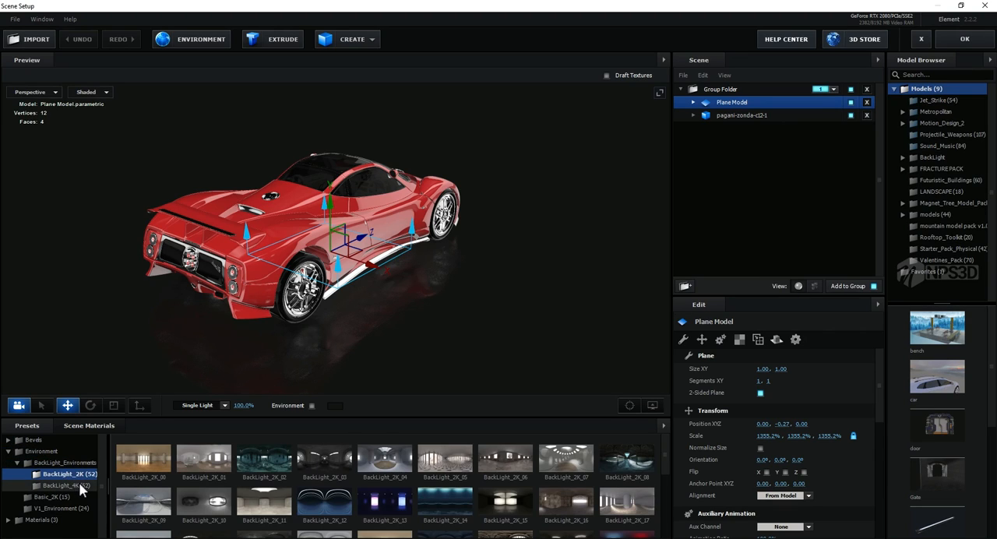
# Step: Try BackLight_2K environments between numbers 18 and 33 on the car, including BackLight_2K_31
pyautogui.scroll(-2, 152, 479)
pyautogui.click(153, 475)
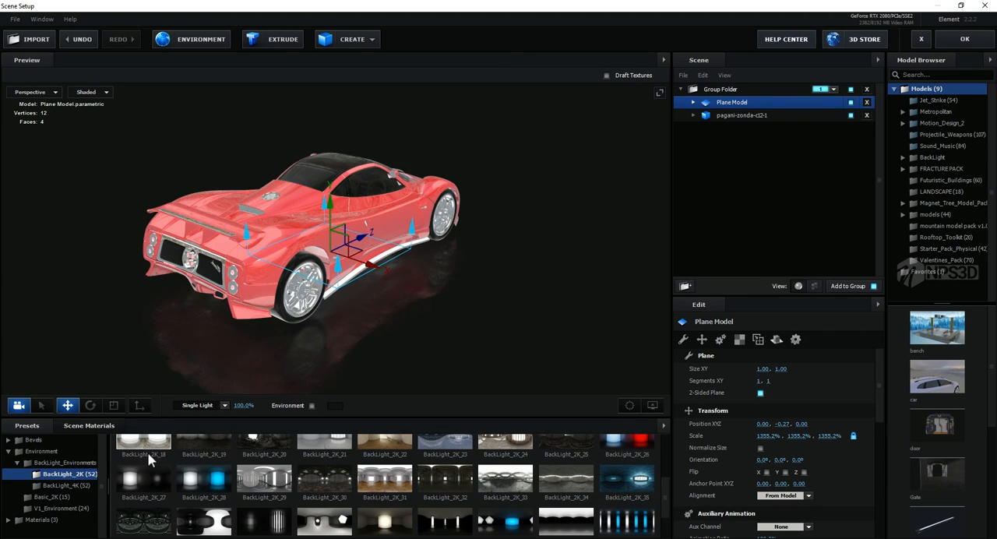
pyautogui.click(188, 475)
pyautogui.click(333, 479)
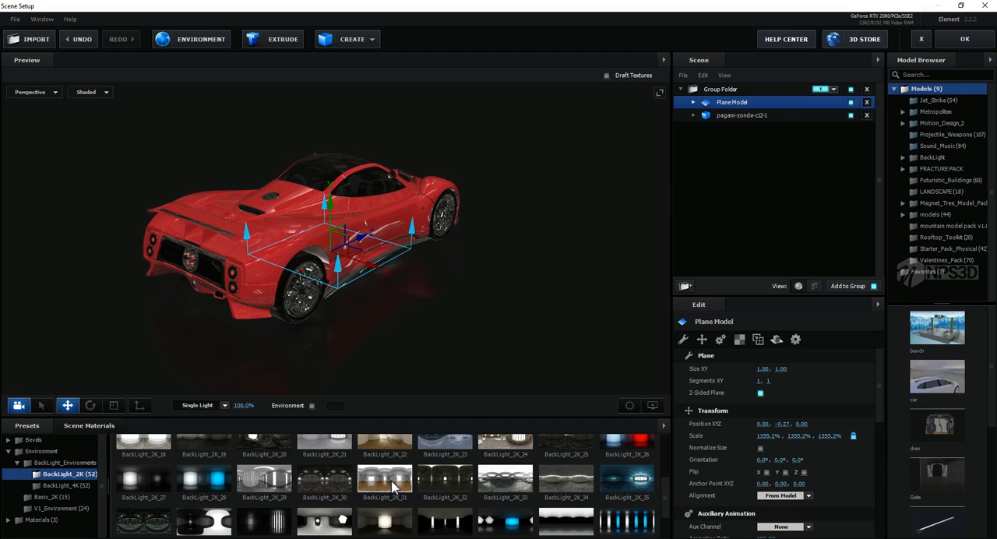
pyautogui.click(392, 483)
pyautogui.click(501, 484)
# Step: Try the BackLight_2K_43, 42, 41 and 50 environments on the car
pyautogui.scroll(-1, 545, 499)
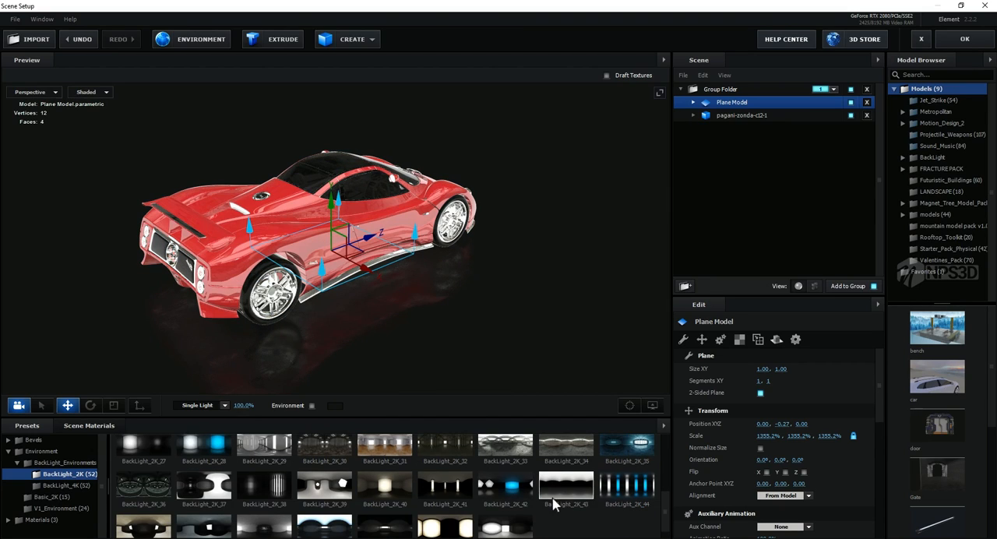
pyautogui.click(565, 483)
pyautogui.click(489, 491)
pyautogui.click(439, 495)
pyautogui.click(450, 529)
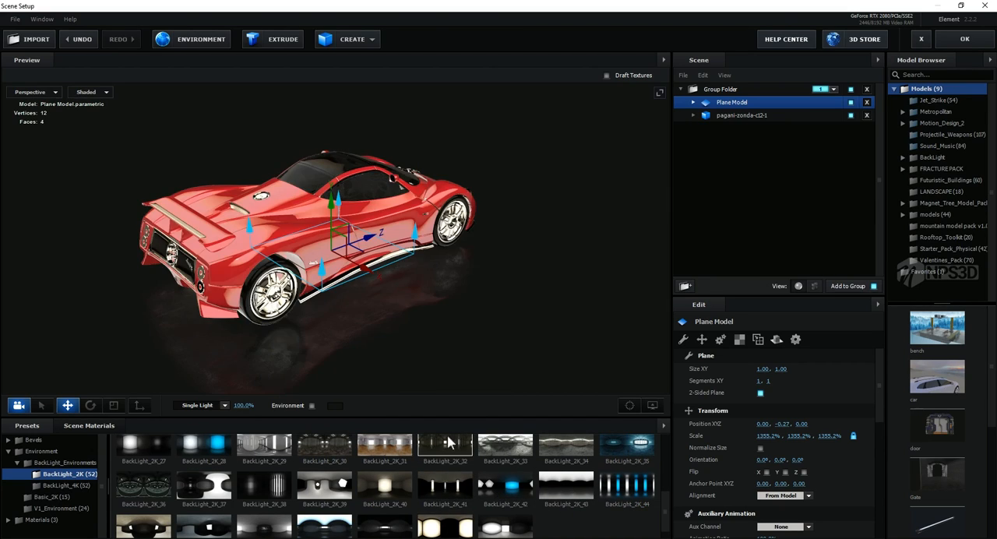
# Step: Try the BackLight_2K_12, 11 and 10 environments while viewing the car from another angle
pyautogui.scroll(3, 460, 465)
pyautogui.click(324, 502)
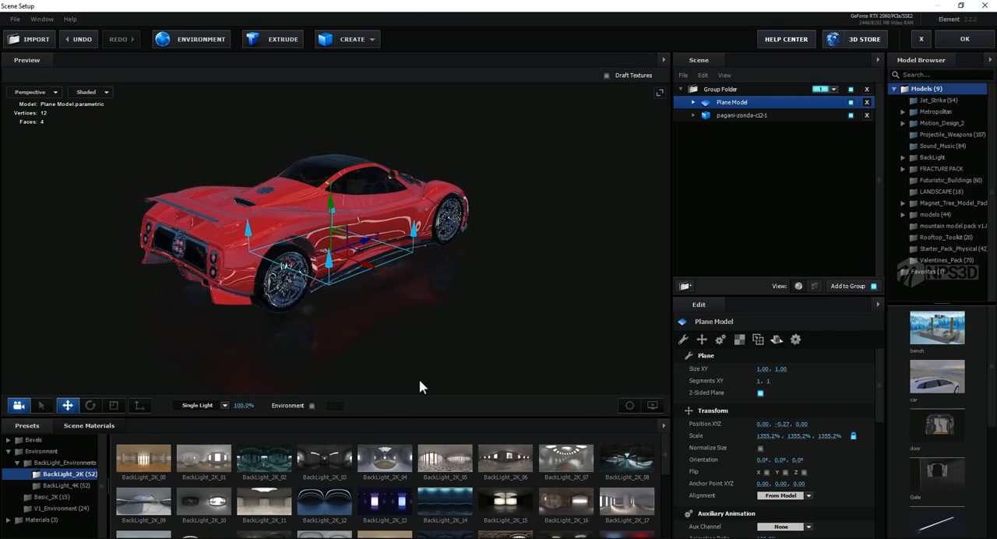
pyautogui.moveTo(431, 391); pyautogui.dragTo(459, 359)
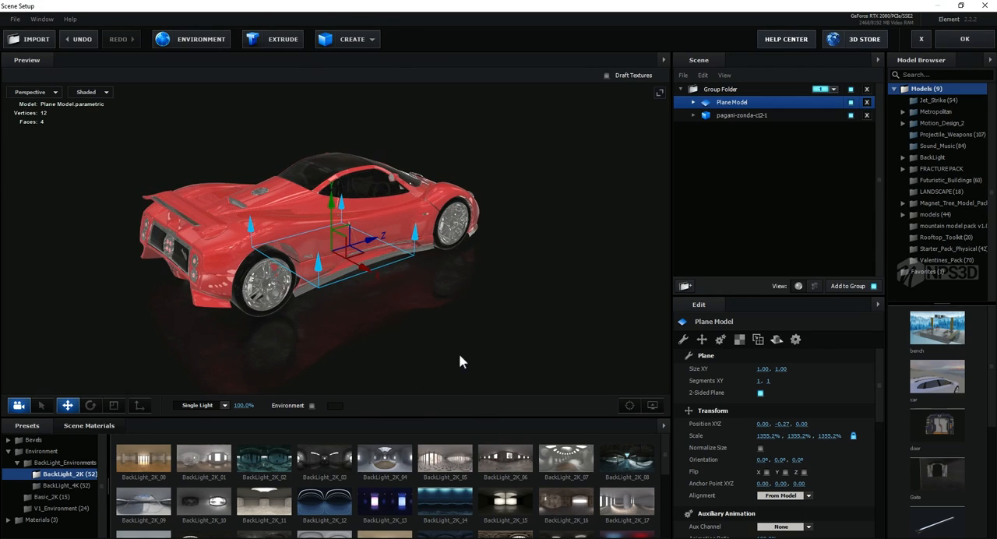
pyautogui.click(249, 495)
pyautogui.click(209, 499)
# Step: Apply the BackLight_2K_37 environment and check its reflections on the car from different angles
pyautogui.scroll(-5, 266, 503)
pyautogui.moveTo(356, 339); pyautogui.dragTo(382, 370)
pyautogui.click(215, 525)
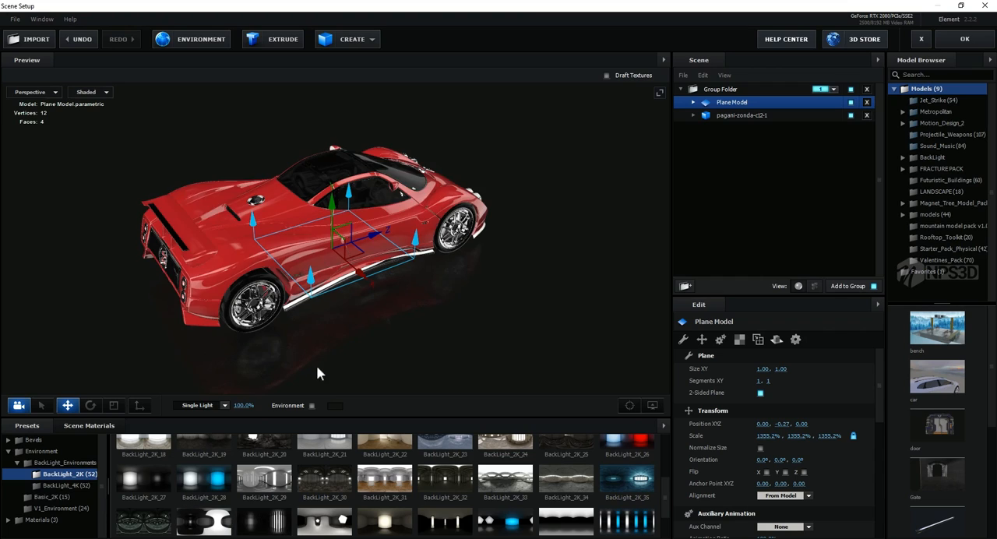
pyautogui.moveTo(316, 365)
pyautogui.mouseDown()
pyautogui.moveTo(311, 351)
pyautogui.moveTo(321, 349)
pyautogui.mouseUp()
pyautogui.scroll(-2, 336, 484)
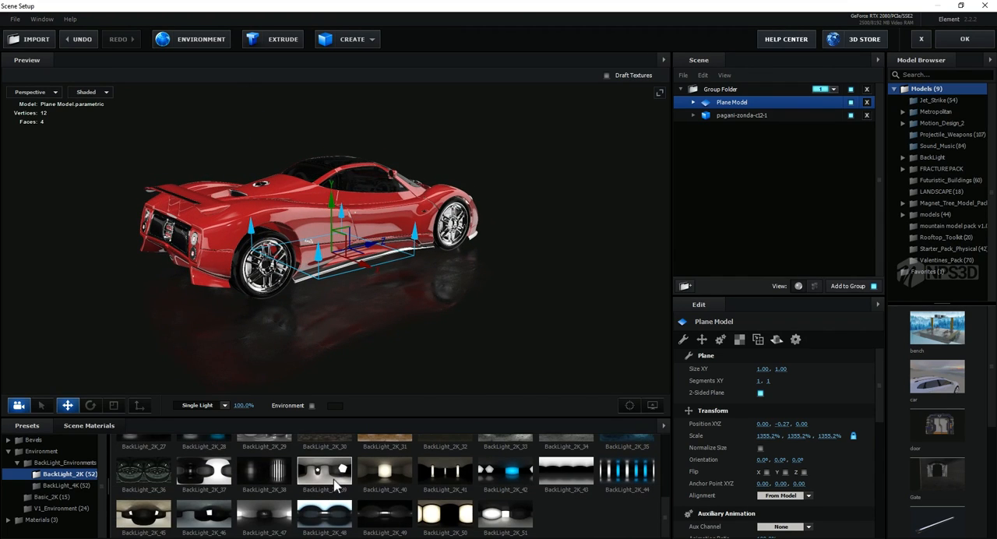
# Step: Set the environment texture's UV Repeat to 3.06, 1.66 and apply the Scene Setup changes
pyautogui.click(217, 45)
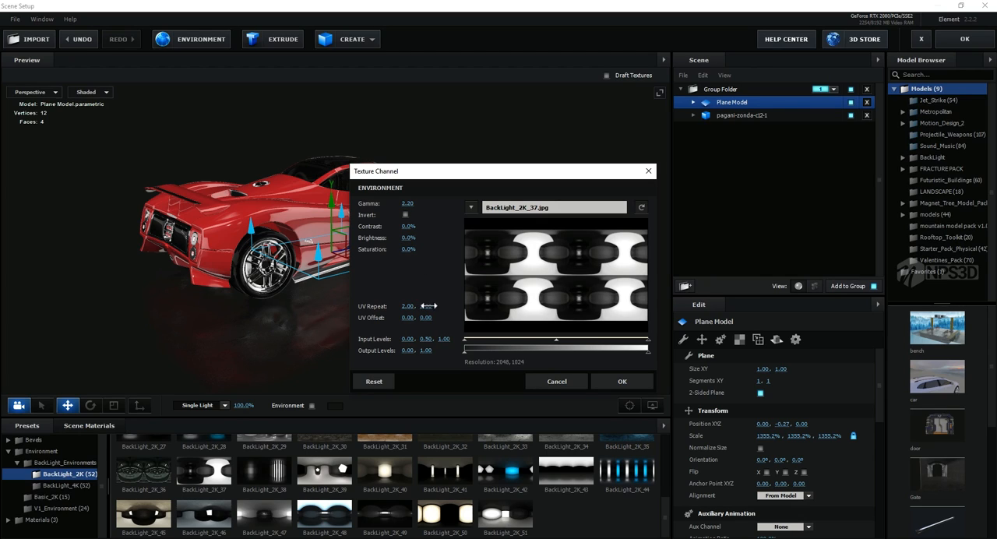
pyautogui.moveTo(429, 306); pyautogui.dragTo(454, 300)
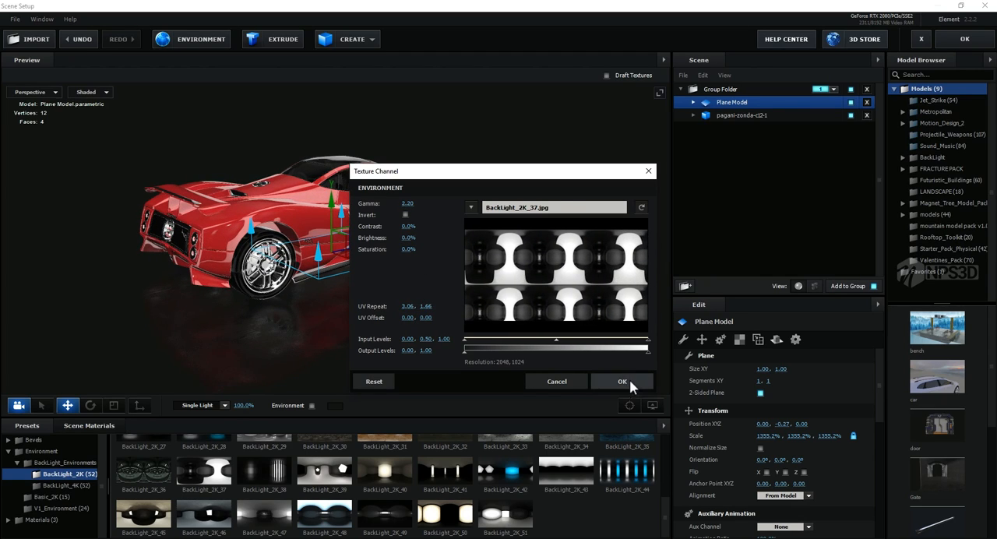
pyautogui.click(621, 381)
pyautogui.moveTo(545, 350); pyautogui.dragTo(526, 199)
pyautogui.click(964, 39)
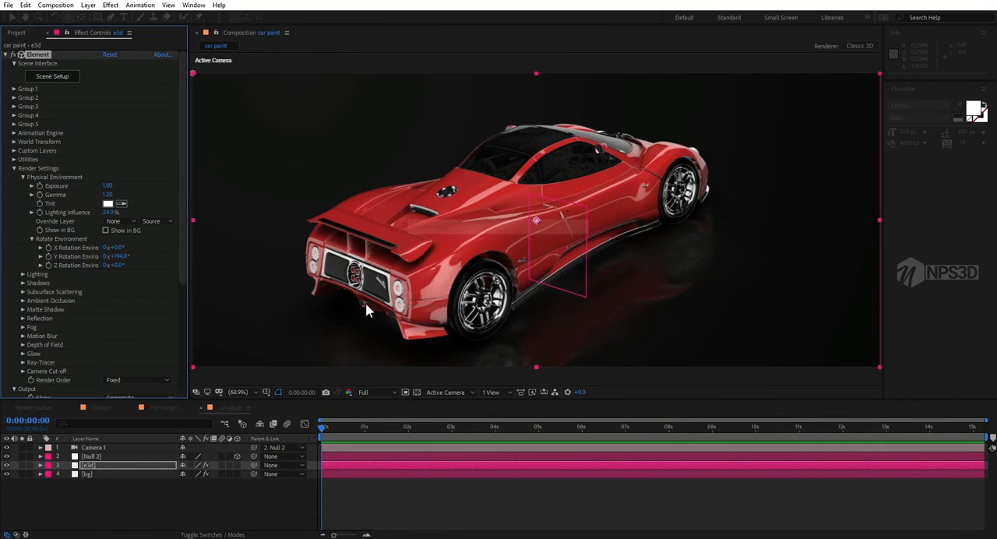
# Step: Inspect the car render up close, compare it with the Pre-comp 1 composition, and fit the car paint composition in view
pyautogui.scroll(-1, 404, 303)
pyautogui.scroll(2, 404, 303)
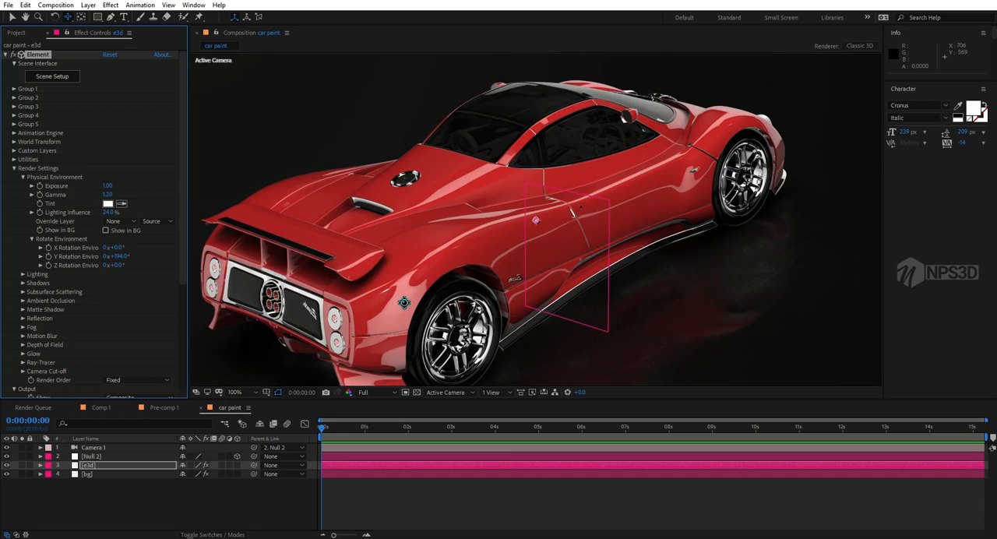
pyautogui.scroll(-2, 378, 320)
pyautogui.click(122, 508)
pyautogui.moveTo(122, 508); pyautogui.dragTo(127, 432)
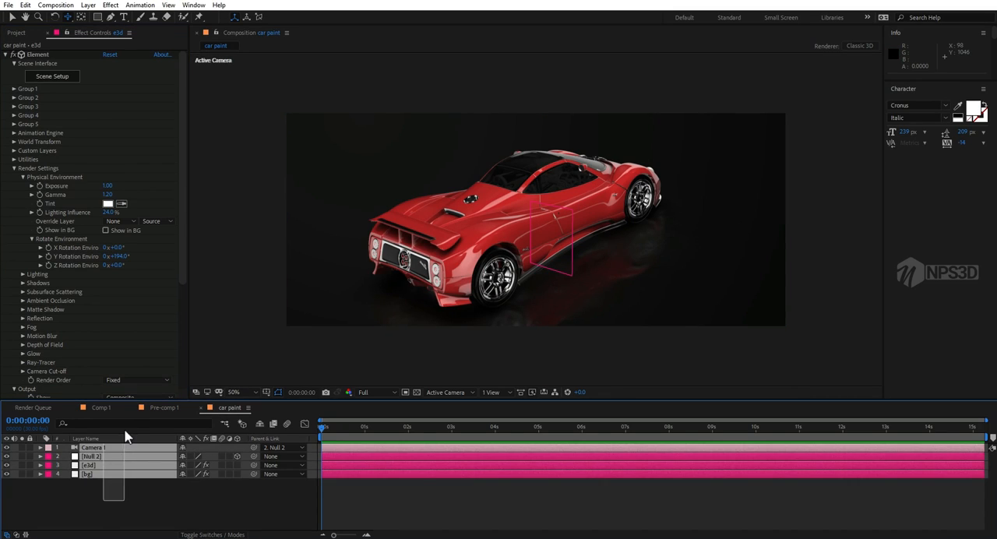
pyautogui.click(164, 408)
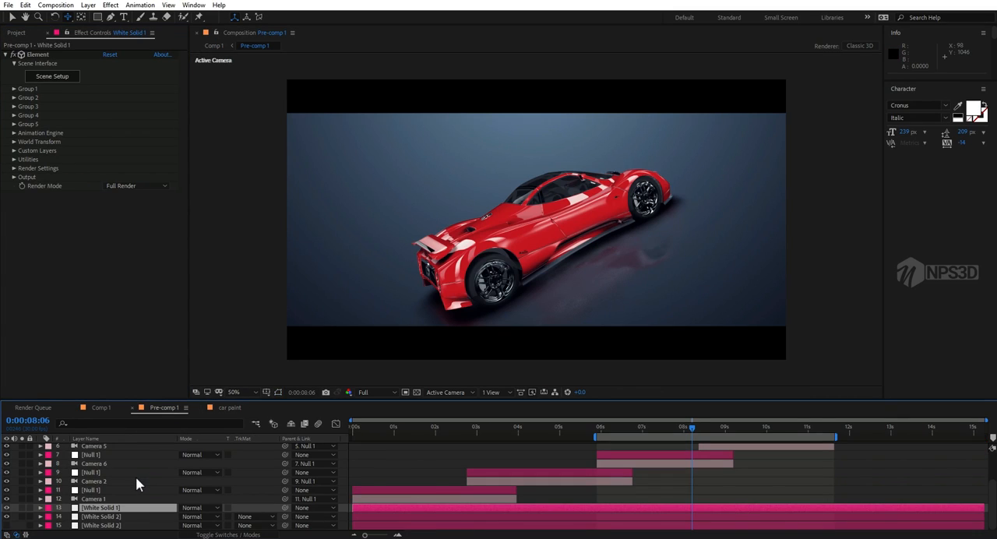
pyautogui.click(230, 408)
pyautogui.click(129, 519)
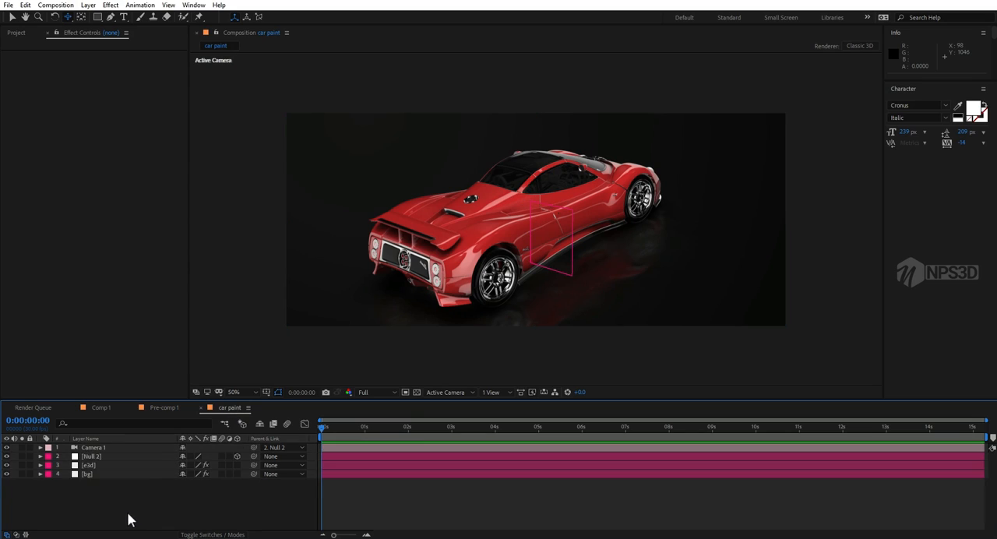
pyautogui.click(236, 391)
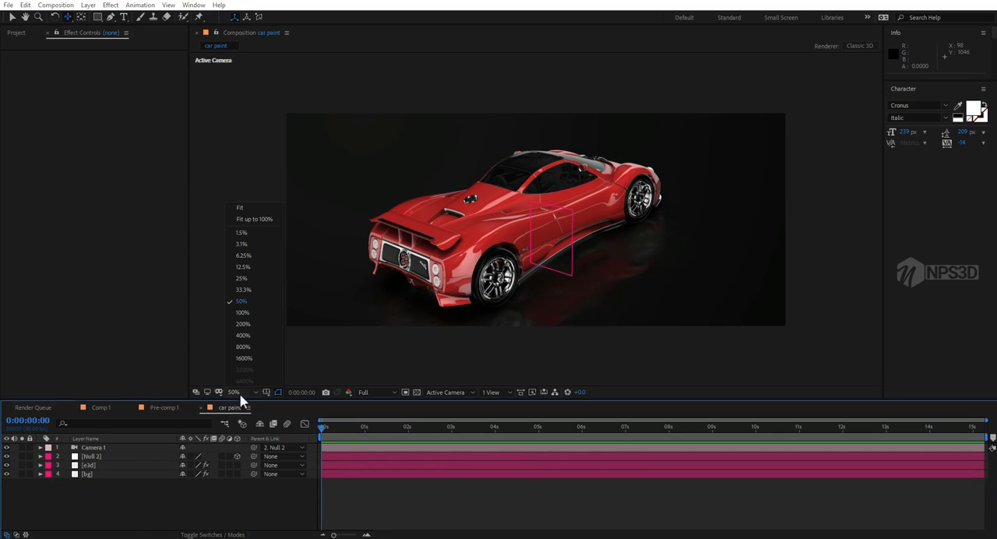
pyautogui.click(242, 220)
# Step: Set the bg layer's Gradient Ramp start color to the muted blue 345D70
pyautogui.click(88, 474)
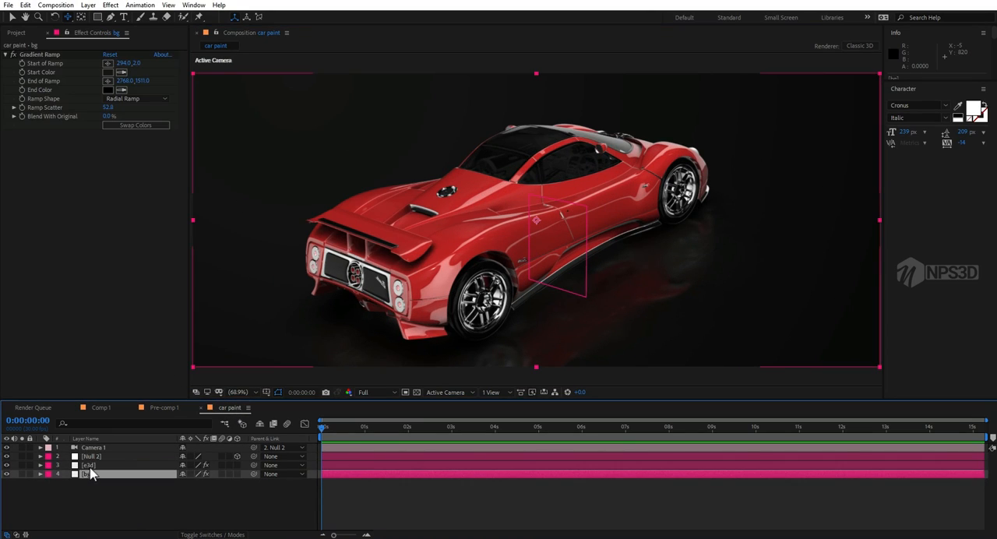
pyautogui.click(109, 71)
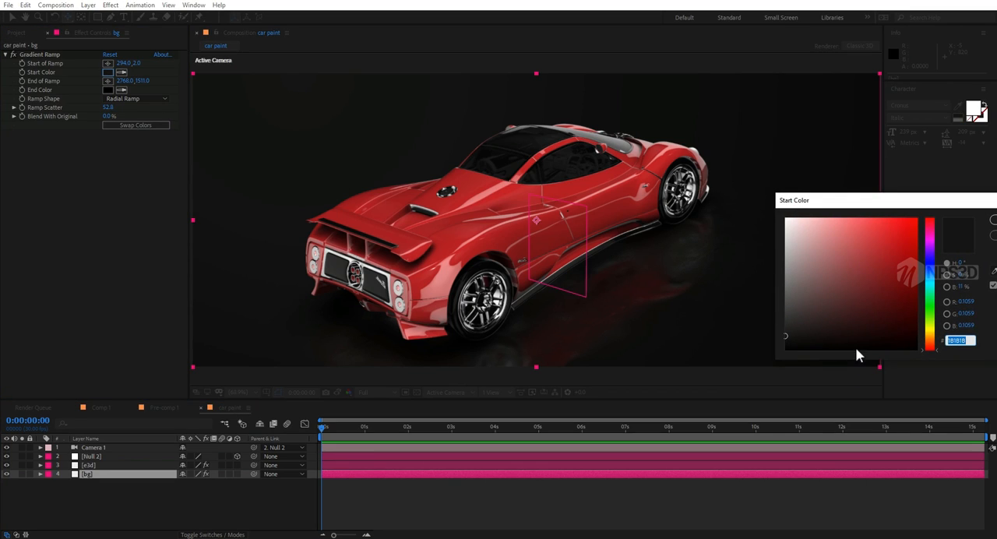
pyautogui.moveTo(932, 323); pyautogui.dragTo(931, 281)
pyautogui.moveTo(857, 284)
pyautogui.mouseDown()
pyautogui.moveTo(827, 287)
pyautogui.moveTo(835, 253)
pyautogui.moveTo(822, 252)
pyautogui.moveTo(832, 297)
pyautogui.moveTo(857, 291)
pyautogui.mouseUp()
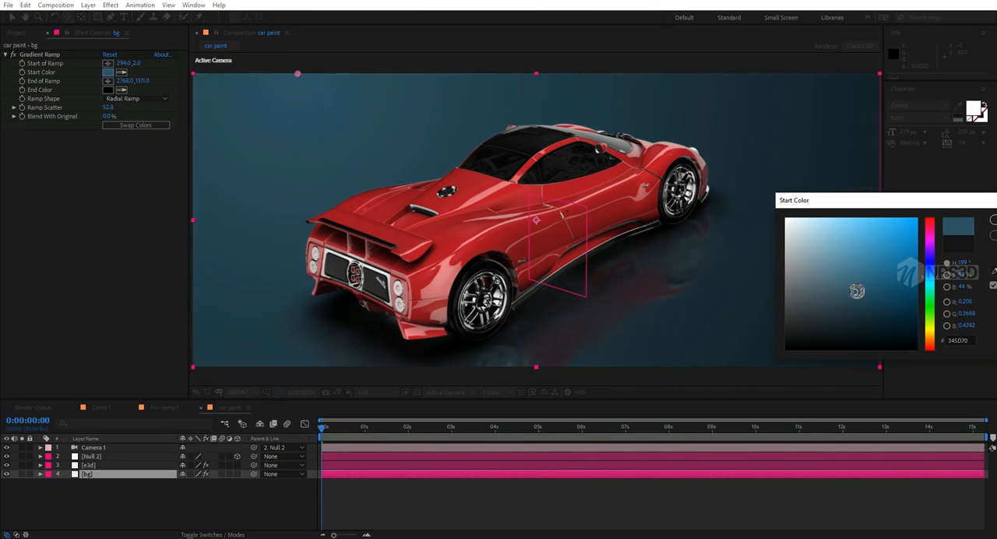
pyautogui.click(993, 225)
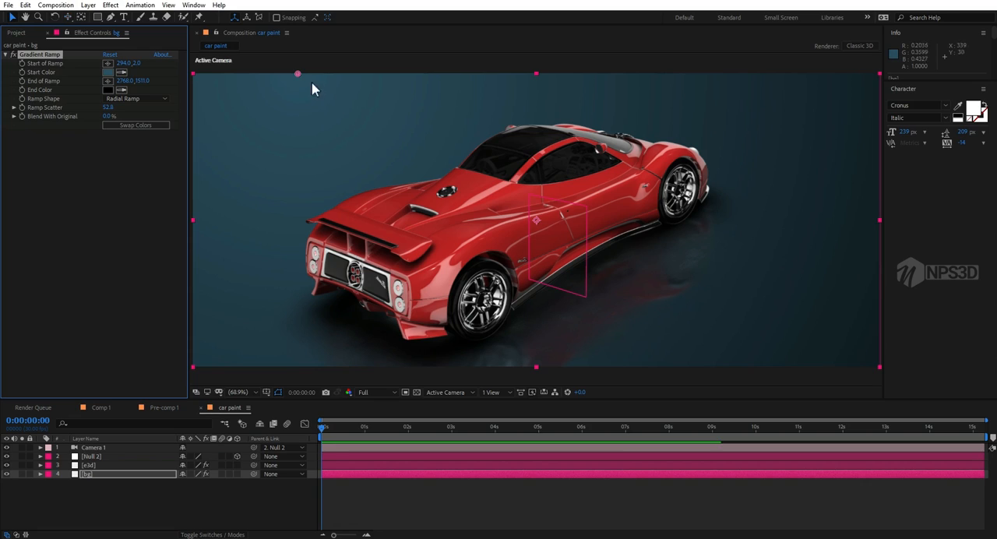
# Step: Move the background gradient's start point above the frame's middle, to about 943, -95
pyautogui.moveTo(341, 75); pyautogui.dragTo(551, 45)
pyautogui.scroll(-1, 501, 340)
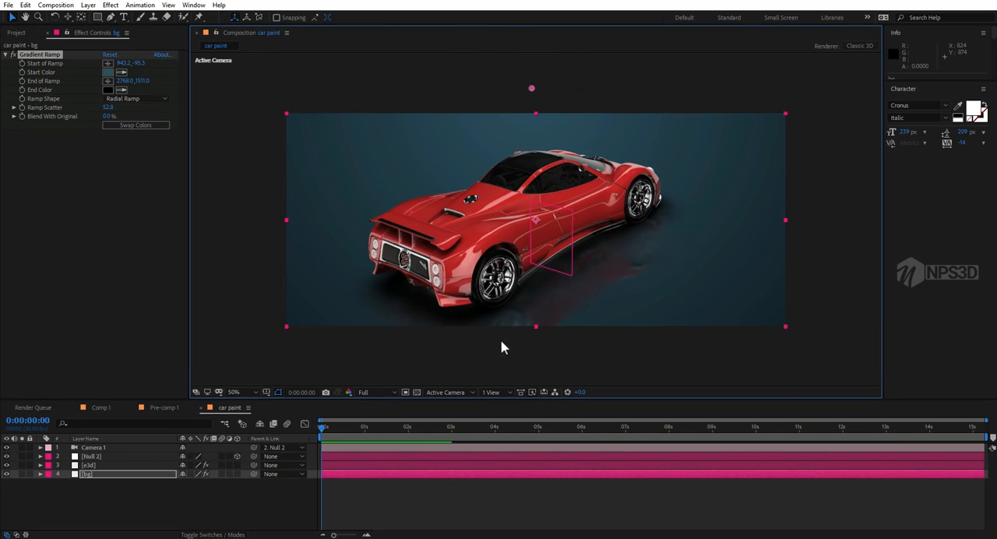
pyautogui.scroll(1, 530, 309)
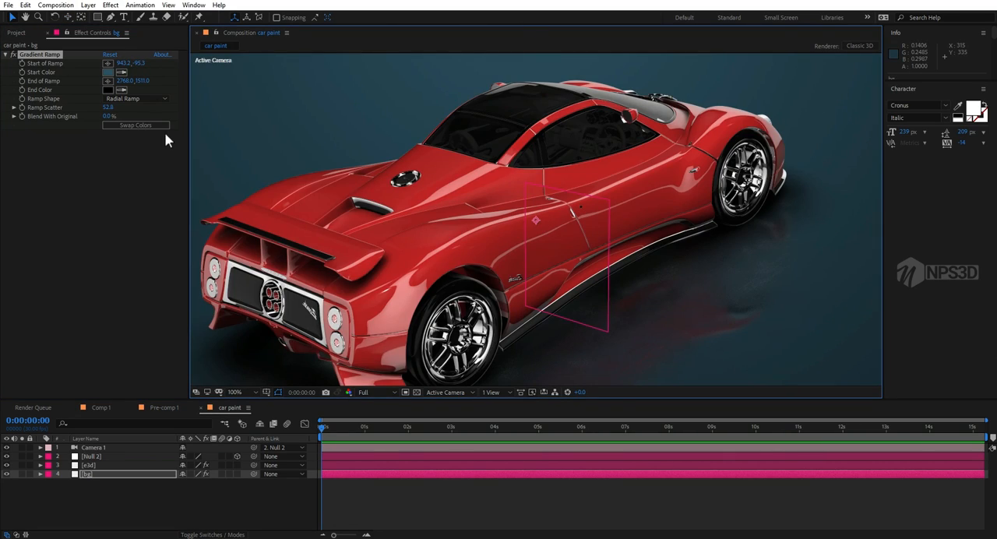
# Step: Change the background gradient's start color to the dark red 703535
pyautogui.click(109, 72)
pyautogui.click(928, 229)
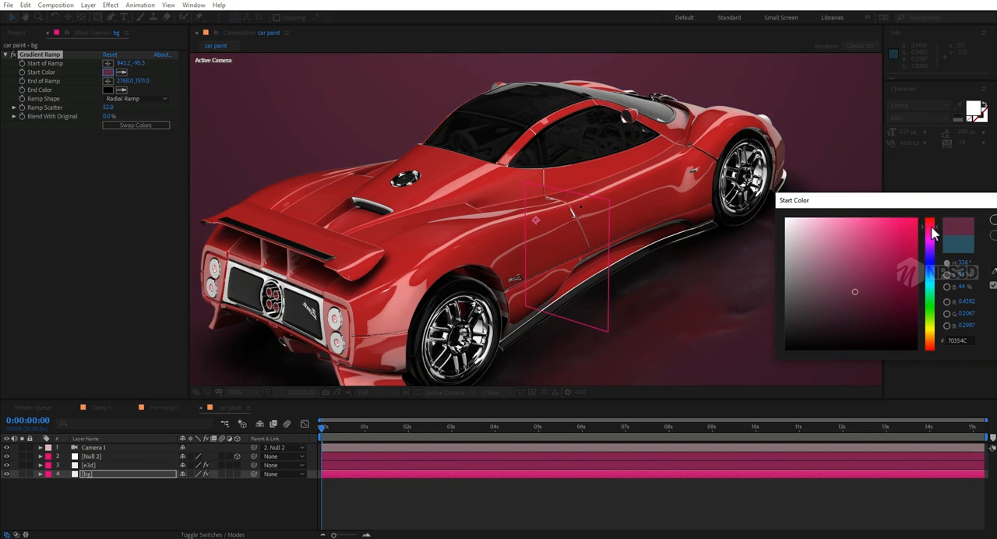
pyautogui.click(978, 226)
pyautogui.scroll(-1, 634, 224)
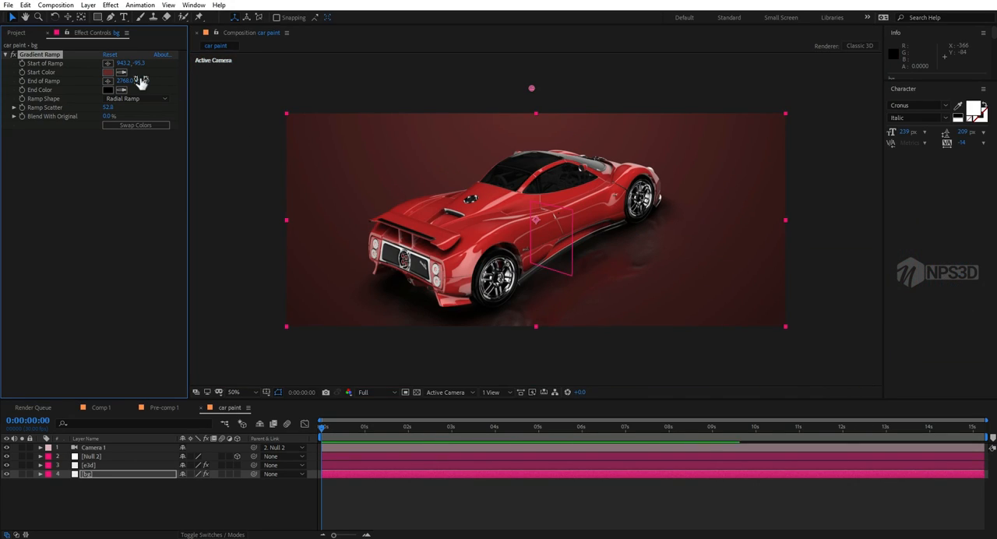
# Step: Change the background gradient's start color to the dark blue 2F3C4D and fit the composition in view
pyautogui.click(108, 71)
pyautogui.moveTo(904, 266)
pyautogui.mouseDown()
pyautogui.moveTo(898, 280)
pyautogui.moveTo(785, 290)
pyautogui.moveTo(776, 310)
pyautogui.moveTo(760, 225)
pyautogui.mouseUp()
pyautogui.moveTo(771, 288); pyautogui.dragTo(770, 328)
pyautogui.moveTo(930, 280)
pyautogui.mouseDown()
pyautogui.moveTo(930, 257)
pyautogui.moveTo(931, 269)
pyautogui.mouseUp()
pyautogui.moveTo(841, 312)
pyautogui.mouseDown()
pyautogui.moveTo(861, 318)
pyautogui.moveTo(865, 304)
pyautogui.moveTo(835, 310)
pyautogui.mouseUp()
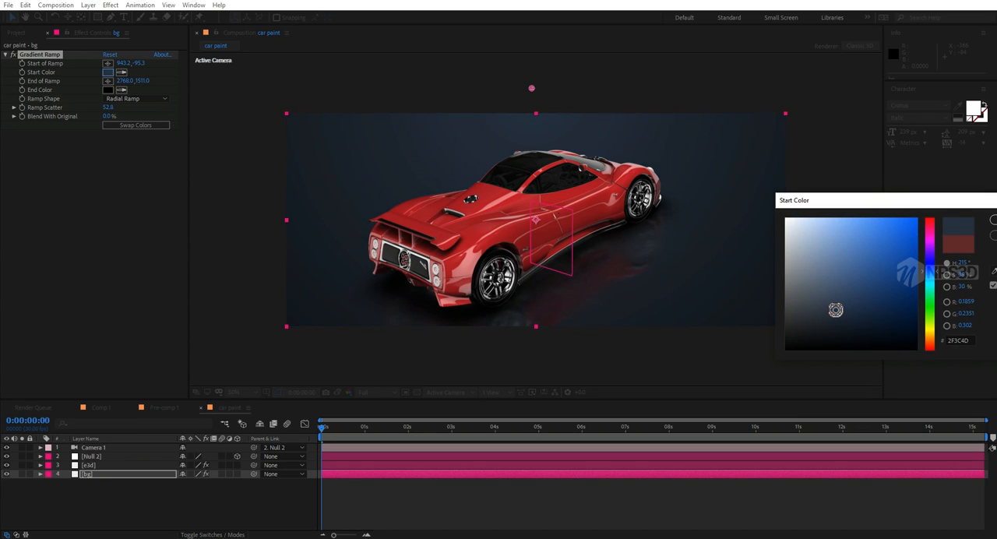
pyautogui.click(994, 220)
pyautogui.click(233, 392)
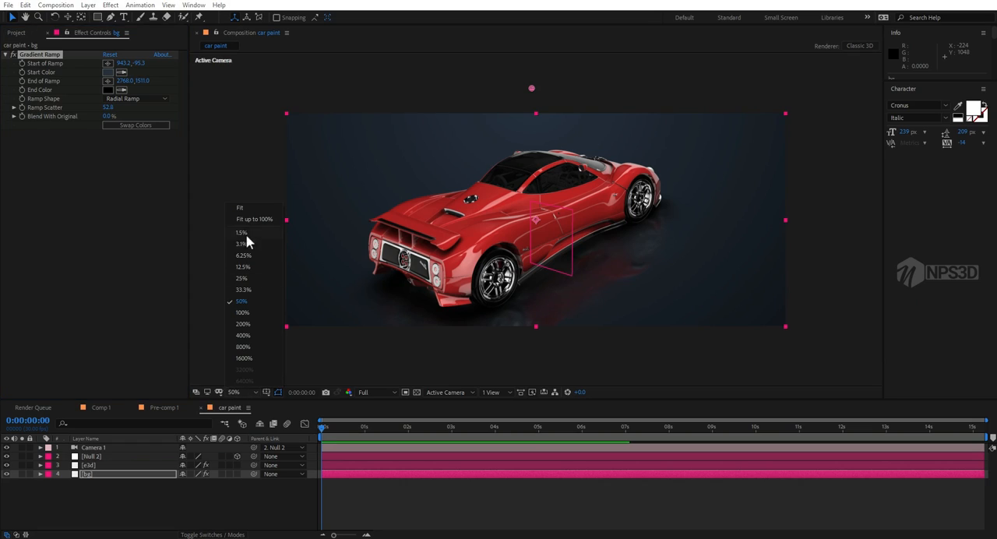
pyautogui.click(240, 207)
# Step: Add a new adjustment layer on top of the car paint composition and apply the Curves effect to it
pyautogui.click(106, 517)
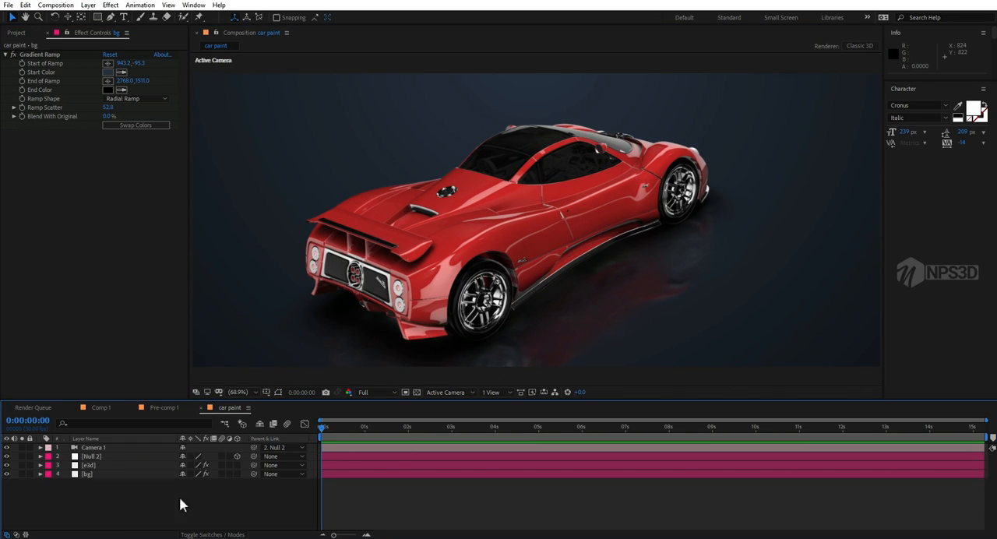
pyautogui.rightClick(109, 518)
pyautogui.moveTo(169, 398)
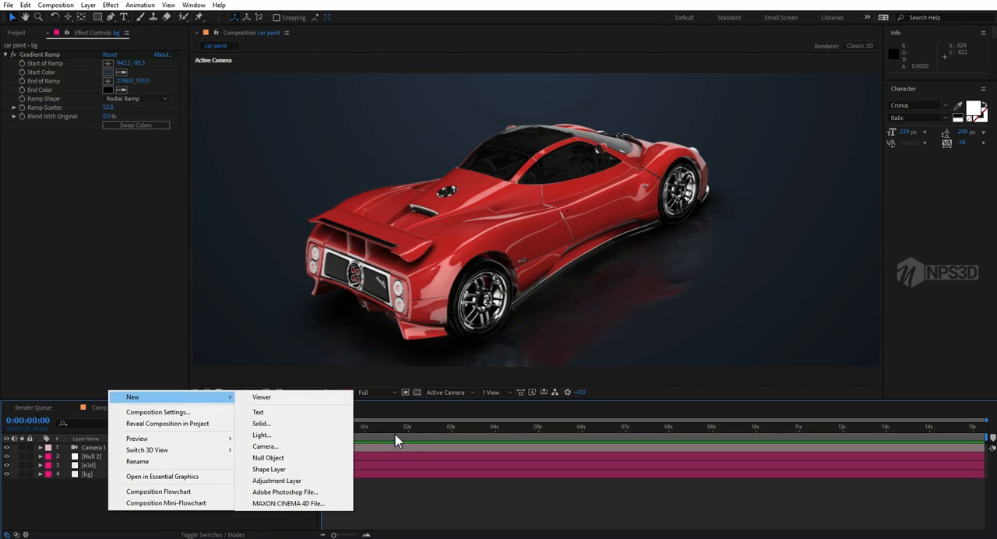
pyautogui.click(280, 481)
pyautogui.hotkey('ctrl', 'space')
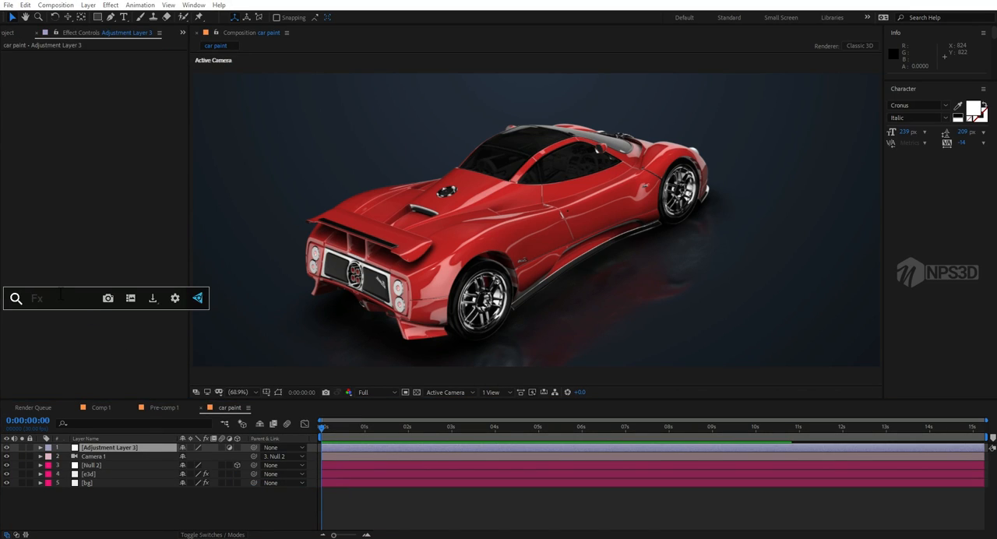
pyautogui.write('cu')
pyautogui.click(61, 330)
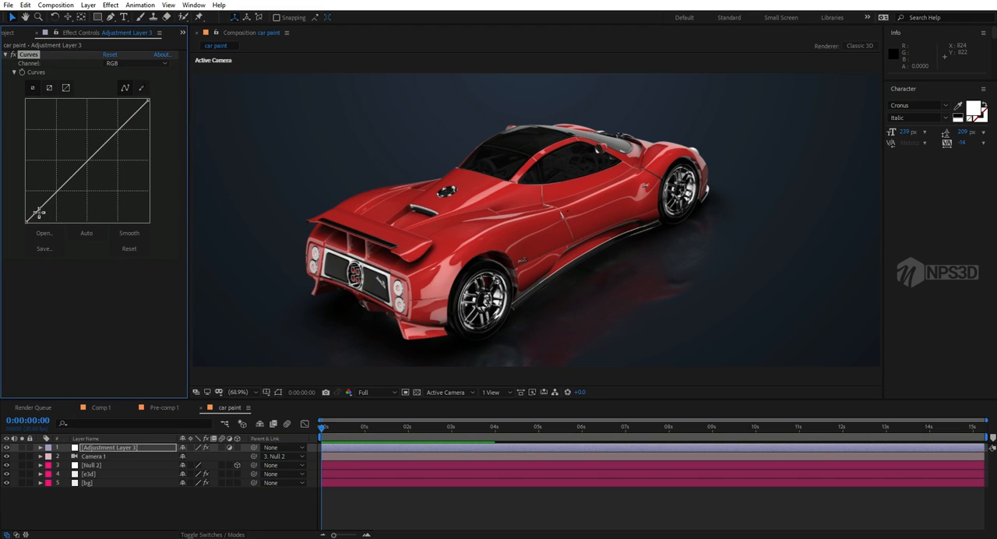
# Step: Bend the RGB curve into a gentle S for contrast and pull the red channel's highlight and shadow endpoints slightly inward
pyautogui.moveTo(38, 214); pyautogui.dragTo(37, 210)
pyautogui.moveTo(107, 145); pyautogui.dragTo(107, 136)
pyautogui.click(122, 64)
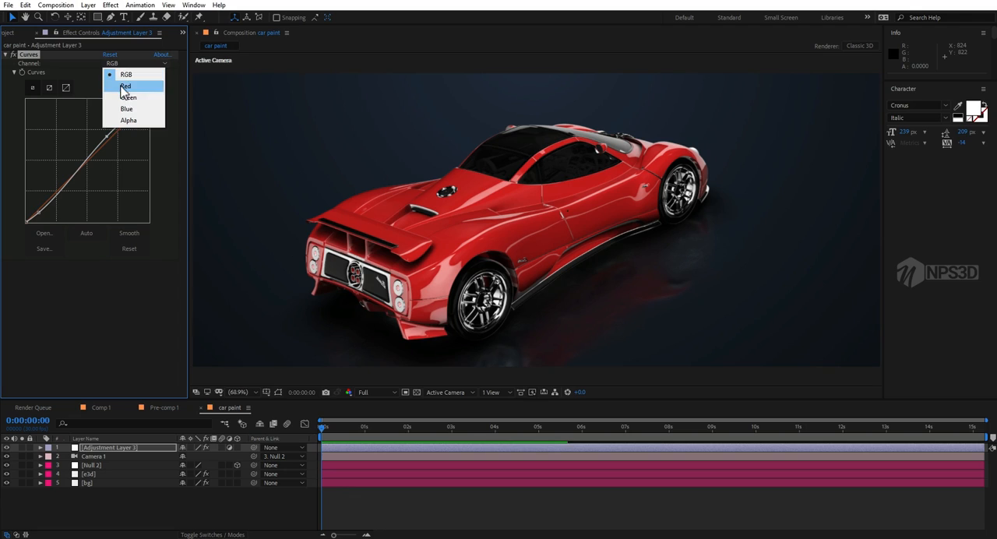
pyautogui.click(122, 84)
pyautogui.moveTo(147, 99)
pyautogui.mouseDown()
pyautogui.moveTo(150, 109)
pyautogui.moveTo(143, 100)
pyautogui.mouseUp()
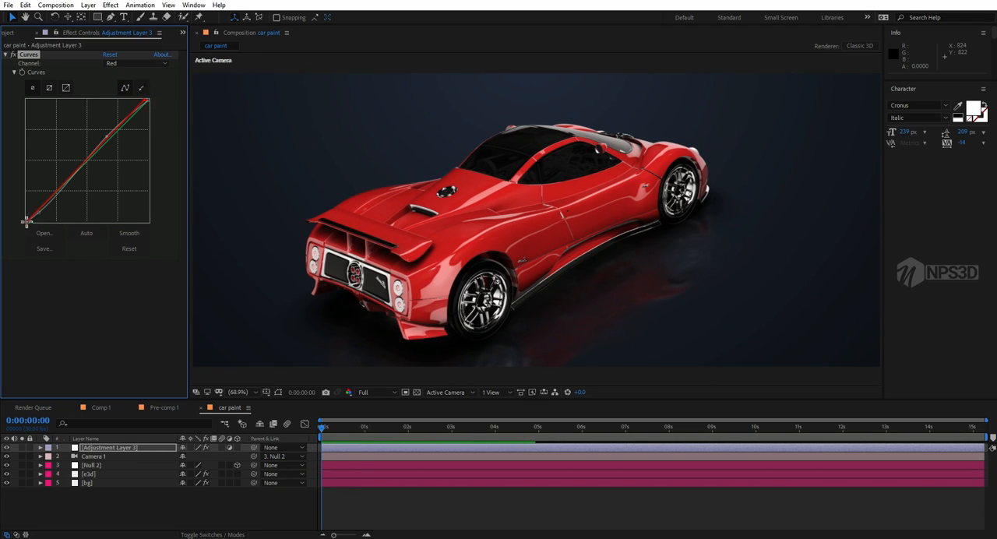
pyautogui.moveTo(27, 222); pyautogui.dragTo(31, 225)
# Step: Lower the highlight endpoint of the green channel's curve slightly
pyautogui.click(118, 65)
pyautogui.click(125, 97)
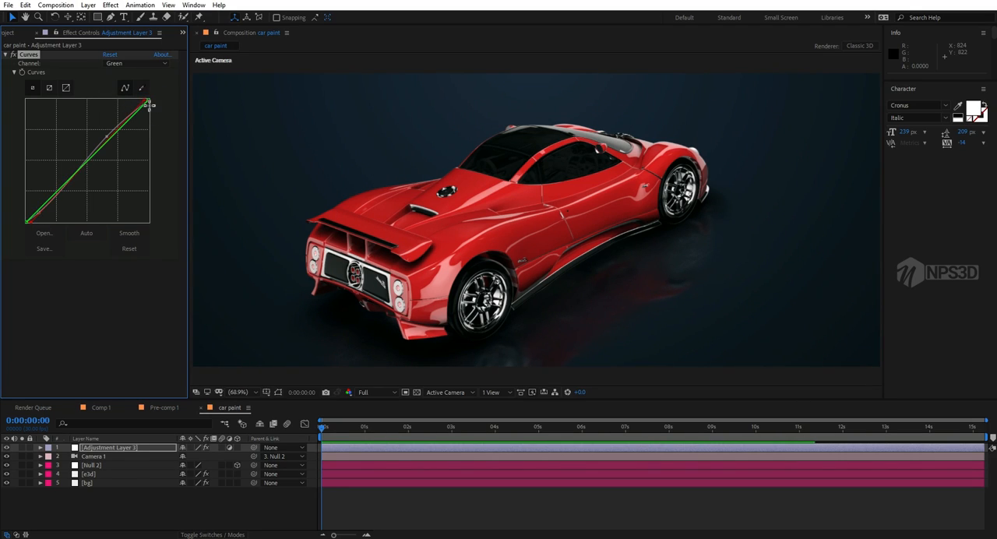
pyautogui.moveTo(149, 101); pyautogui.dragTo(149, 103)
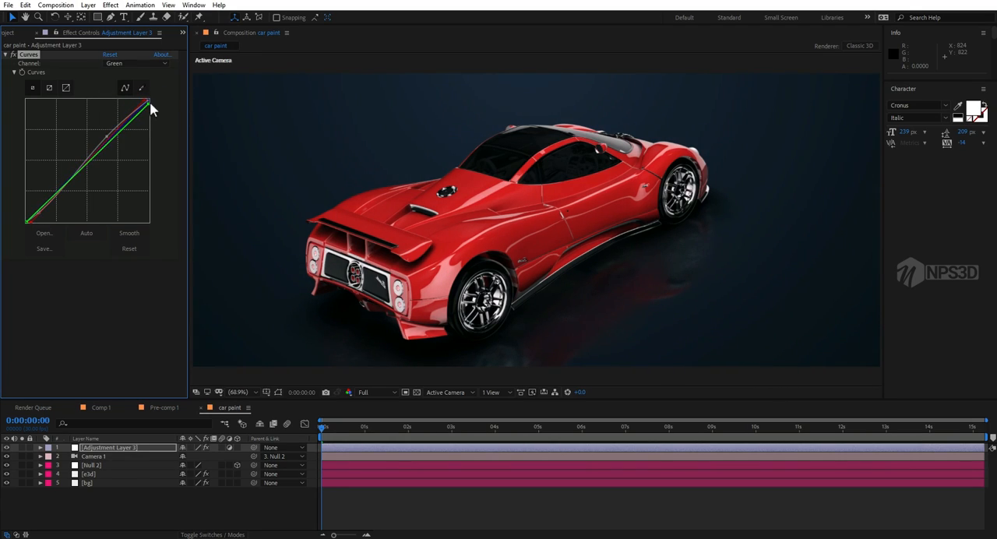
# Step: Fine-tune the shadow endpoint of the blue channel's curve, keeping it close to the black corner
pyautogui.click(134, 64)
pyautogui.click(127, 109)
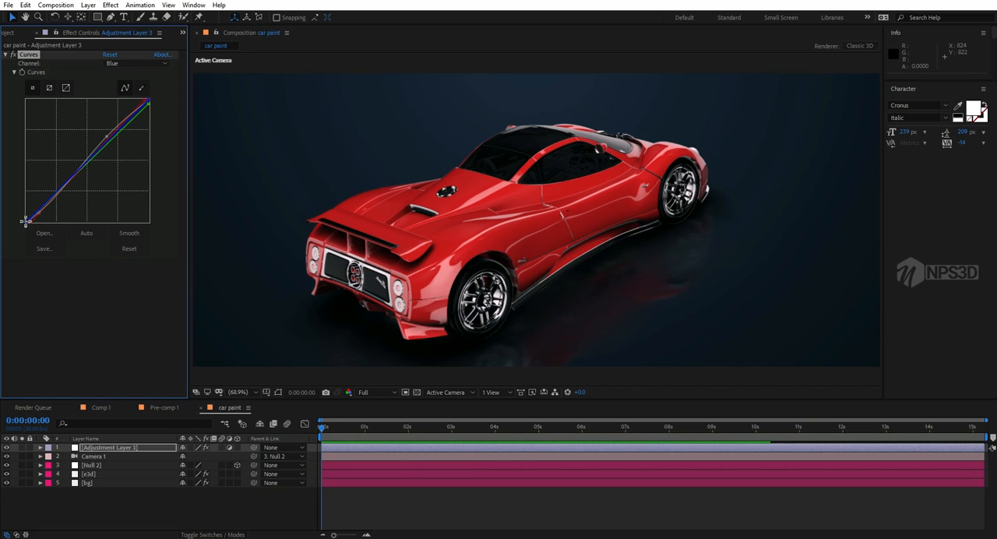
pyautogui.moveTo(27, 219); pyautogui.dragTo(24, 221)
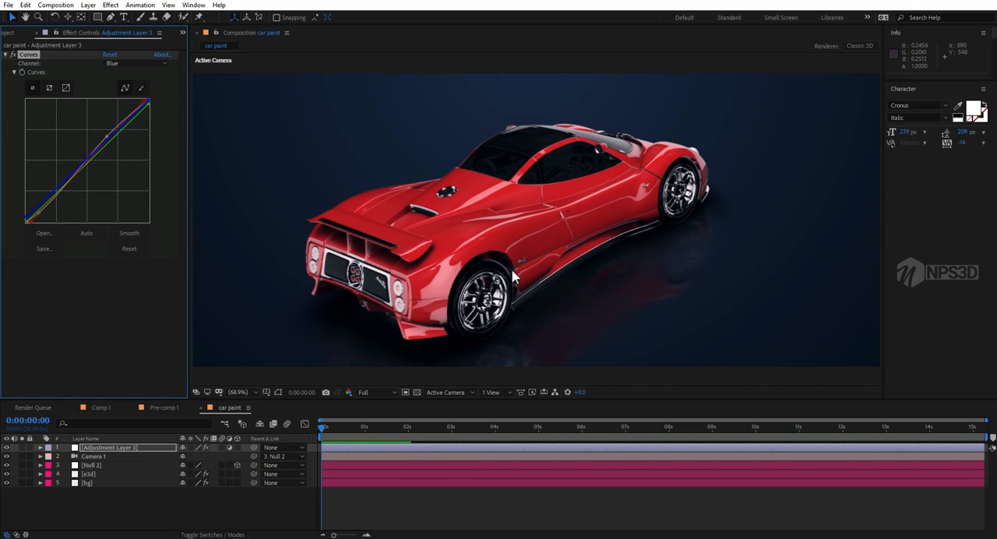
pyautogui.scroll(-1, 514, 278)
pyautogui.scroll(1, 514, 277)
pyautogui.moveTo(28, 220); pyautogui.dragTo(26, 222)
pyautogui.moveTo(418, 288); pyautogui.dragTo(434, 279, button='middle')
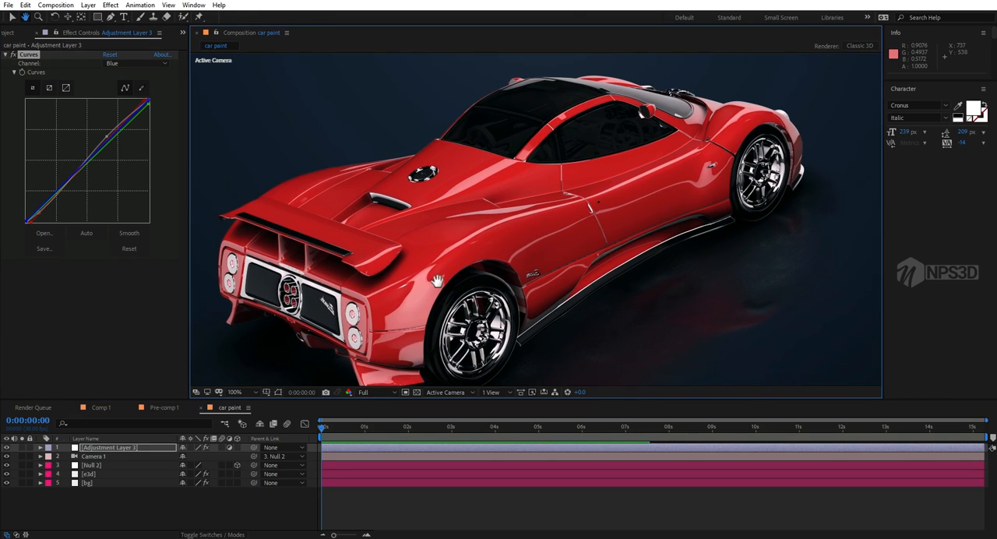
pyautogui.scroll(-1, 433, 277)
pyautogui.click(247, 396)
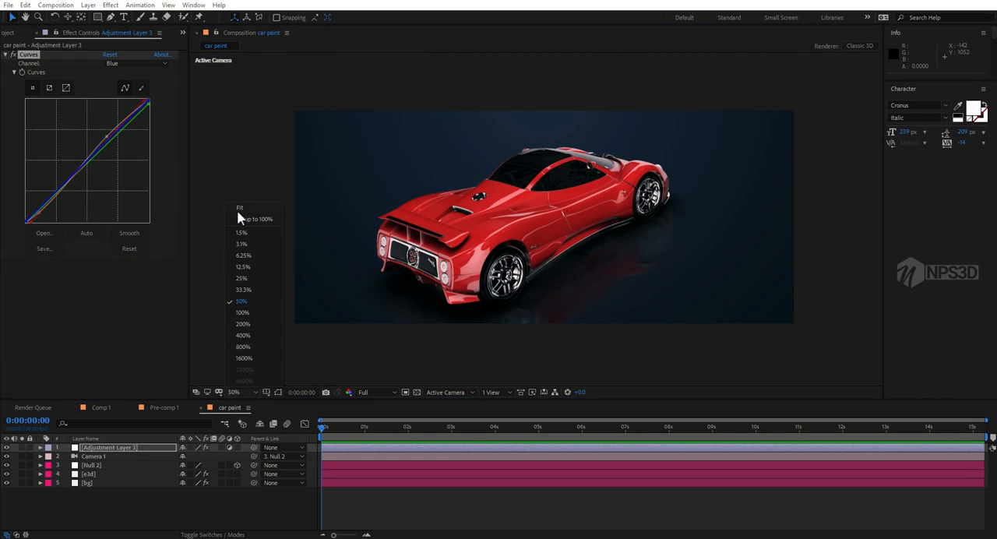
pyautogui.click(237, 217)
# Step: Add a second adjustment layer above the Curves layer and apply the Unsharp Mask effect to it
pyautogui.rightClick(94, 524)
pyautogui.moveTo(125, 408)
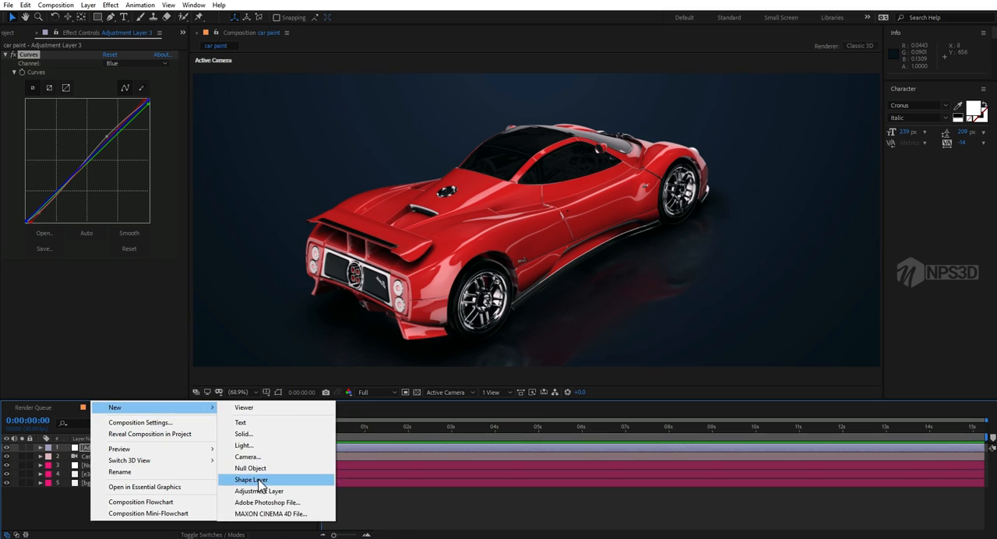
pyautogui.click(265, 491)
pyautogui.hotkey('ctrl', 'space')
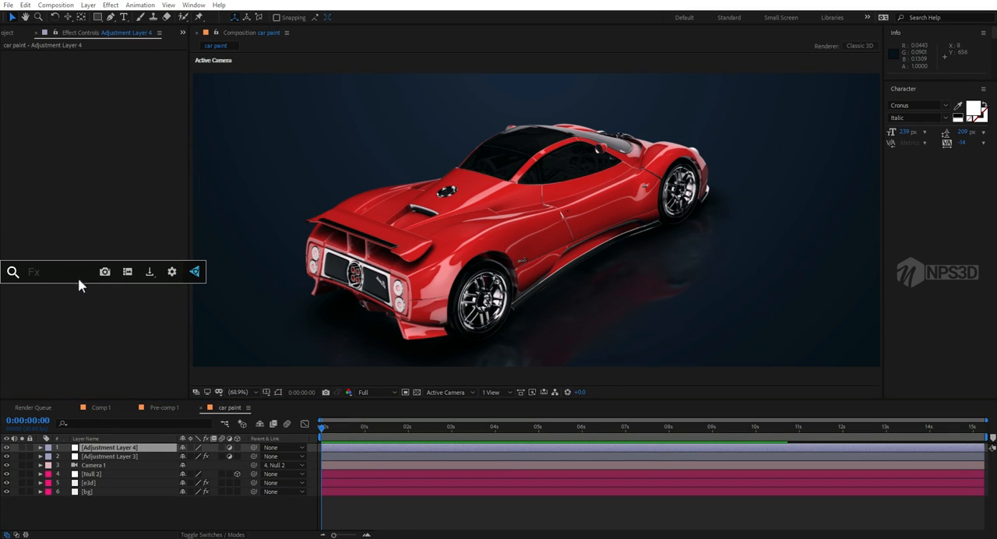
pyautogui.write('un')
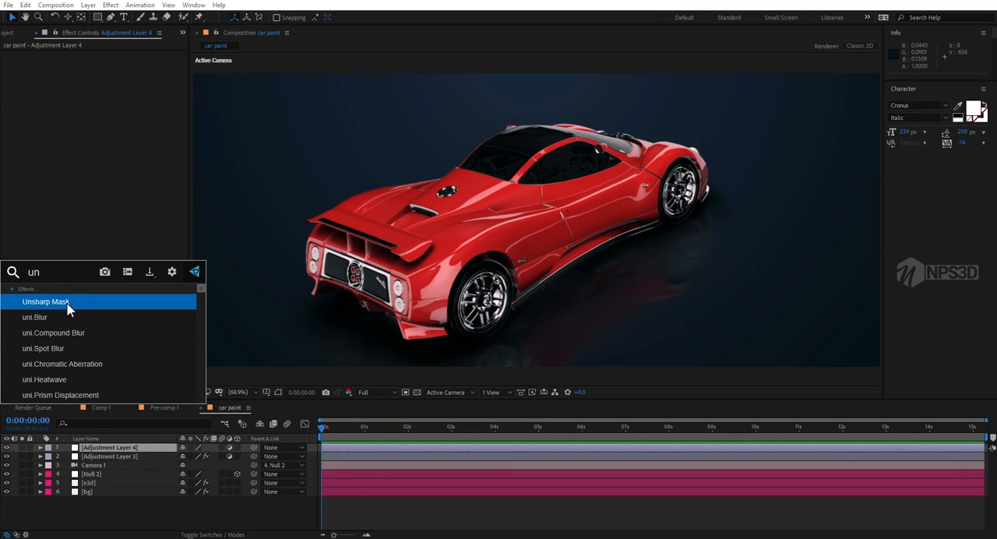
pyautogui.click(68, 304)
# Step: Apply the Noise effect to the sharpening adjustment layer and set the amount of noise to 4%
pyautogui.hotkey('ctrl', 'space')
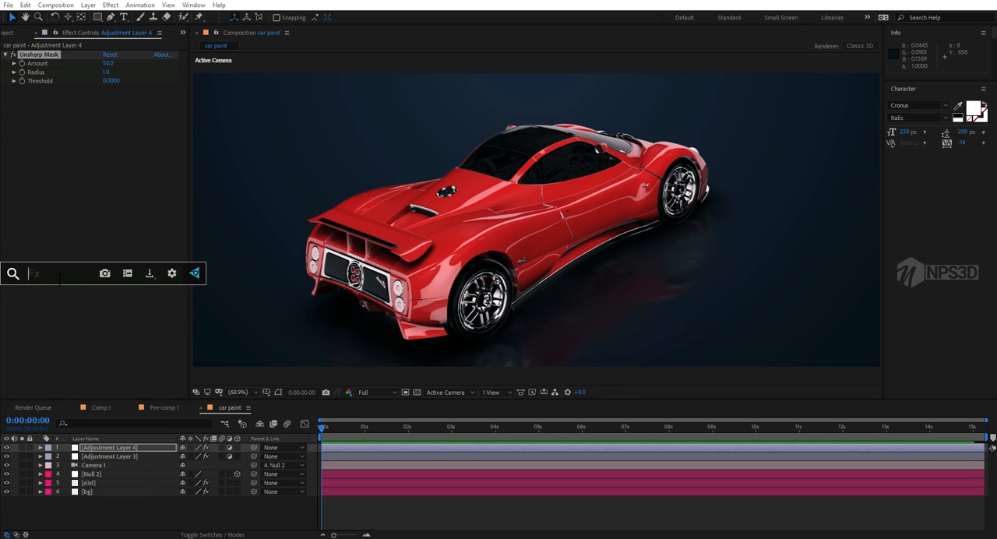
pyautogui.write('noi')
pyautogui.click(68, 303)
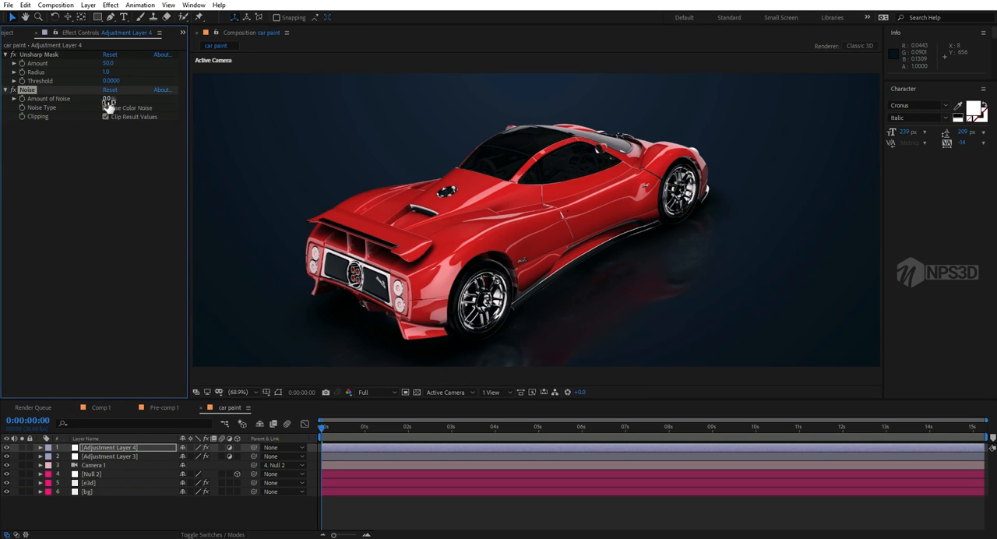
pyautogui.moveTo(108, 103); pyautogui.dragTo(117, 103)
pyautogui.click(101, 228)
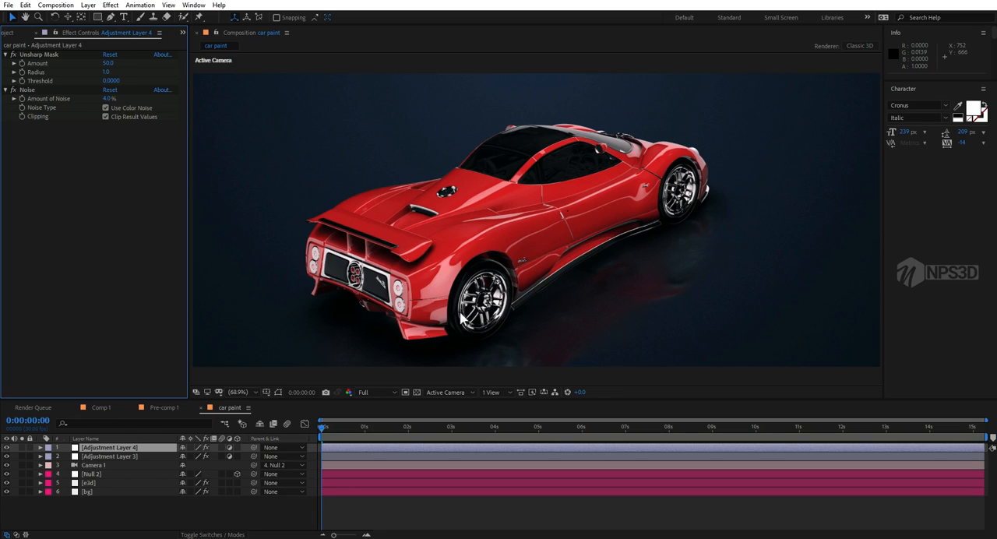
# Step: Try to turn the view around the car by orbiting the camera and changing Null 2's Y rotation
pyautogui.press('c')
pyautogui.moveTo(449, 301); pyautogui.dragTo(596, 291)
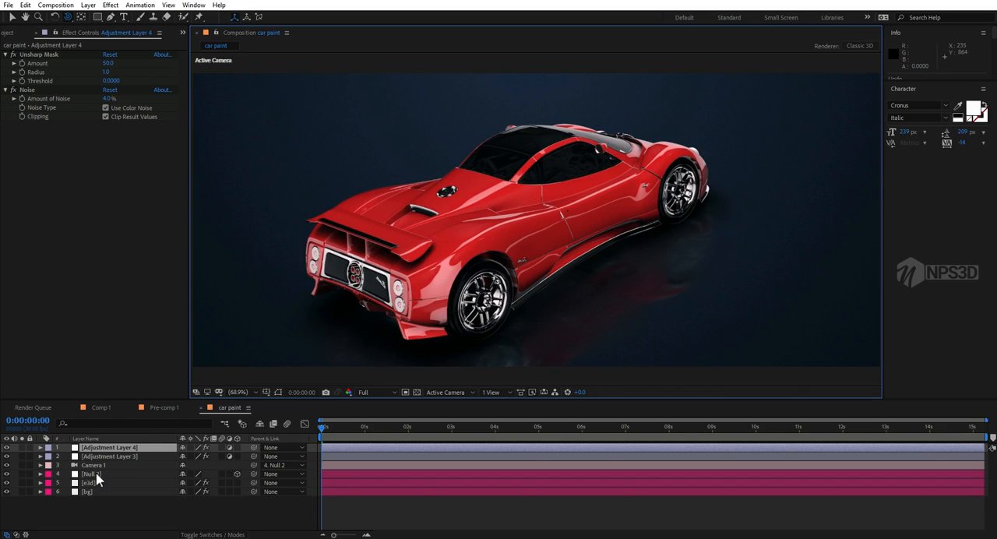
pyautogui.click(98, 475)
pyautogui.press('r')
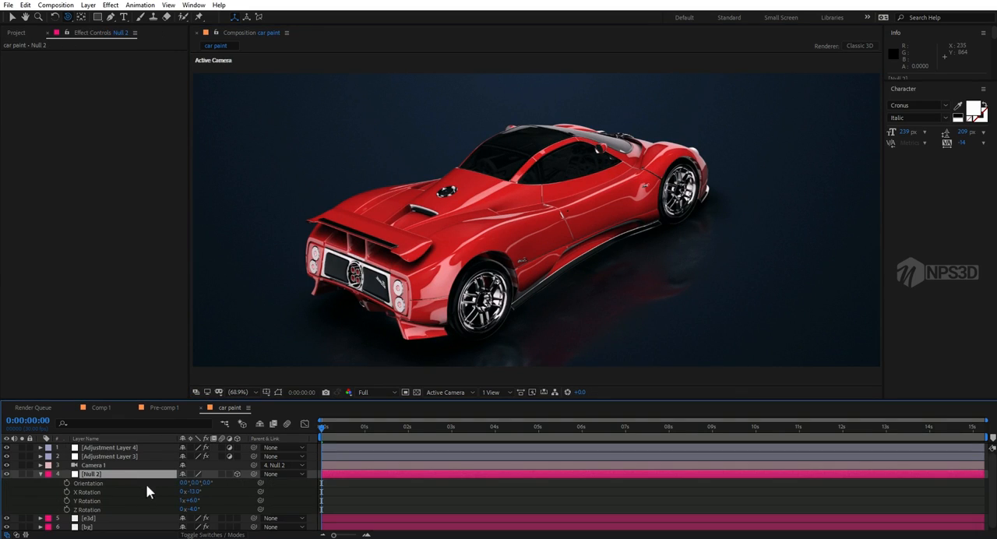
pyautogui.moveTo(195, 501); pyautogui.dragTo(217, 505)
# Step: Orbit the camera to a front three-quarter view of the car at Third preview resolution, and return the resolution to Full
pyautogui.click(365, 392)
pyautogui.click(373, 439)
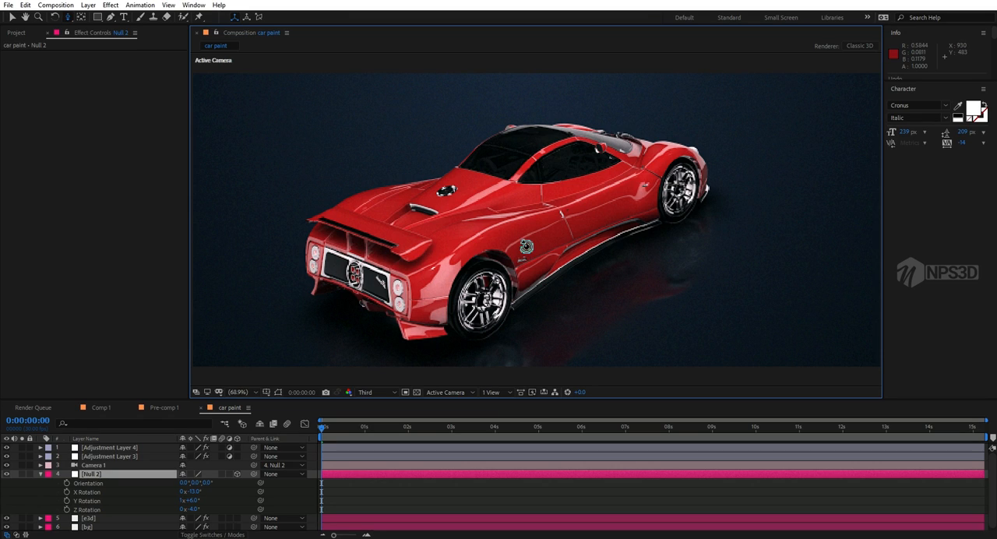
pyautogui.moveTo(527, 246); pyautogui.dragTo(442, 224)
pyautogui.press('c')
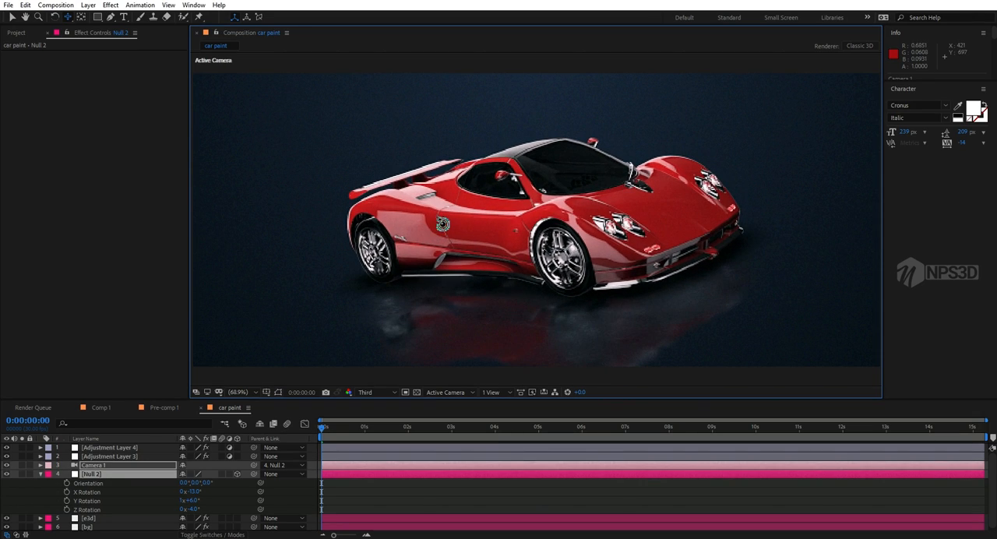
pyautogui.click(371, 391)
pyautogui.click(370, 415)
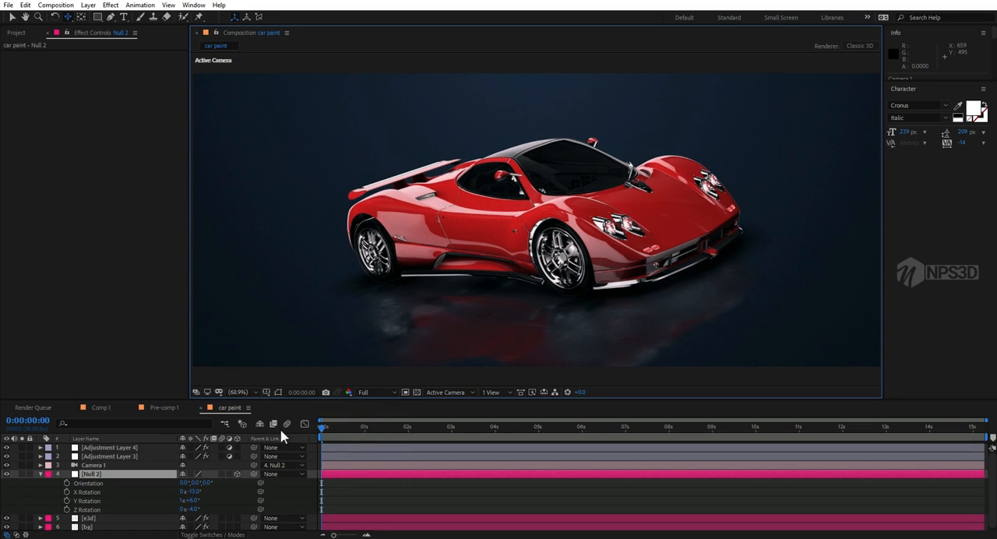
# Step: Try rotating the e3d layer's environment to 229° around Y for different car reflections
pyautogui.click(40, 474)
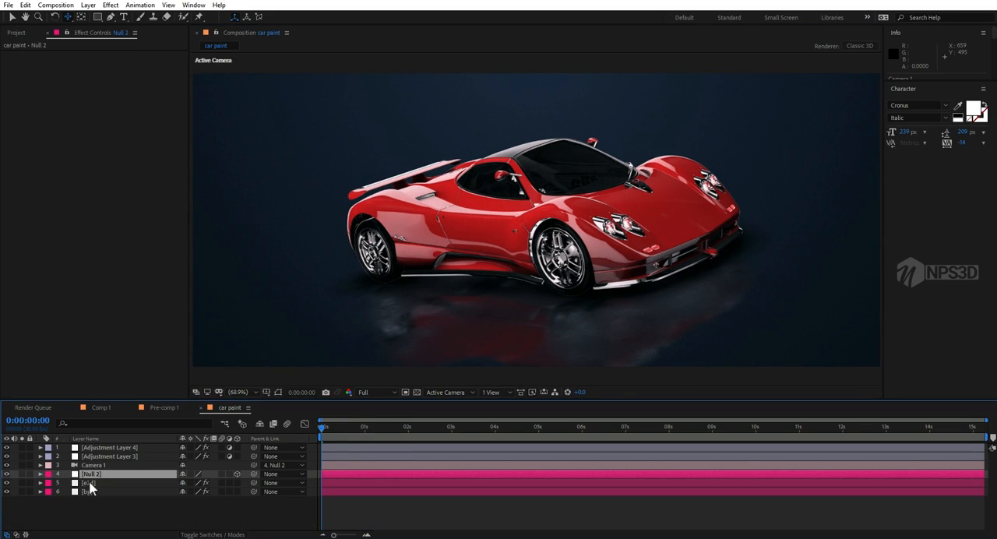
pyautogui.click(89, 483)
pyautogui.moveTo(123, 260)
pyautogui.mouseDown()
pyautogui.moveTo(156, 247)
pyautogui.moveTo(108, 266)
pyautogui.mouseUp()
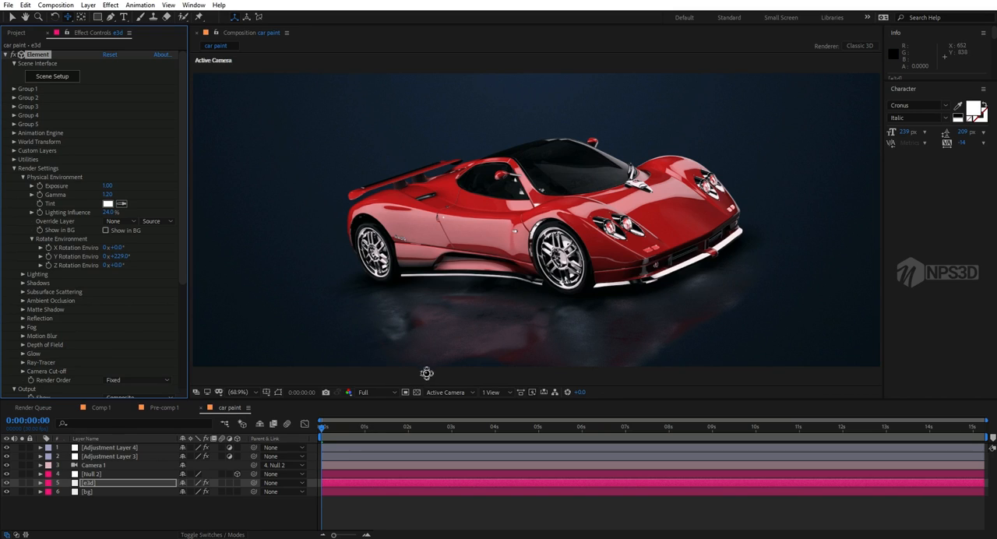
# Step: Undo the environment rotation and the camera orbit to return to the rear three-quarter view
pyautogui.hotkey('ctrl', 'z')
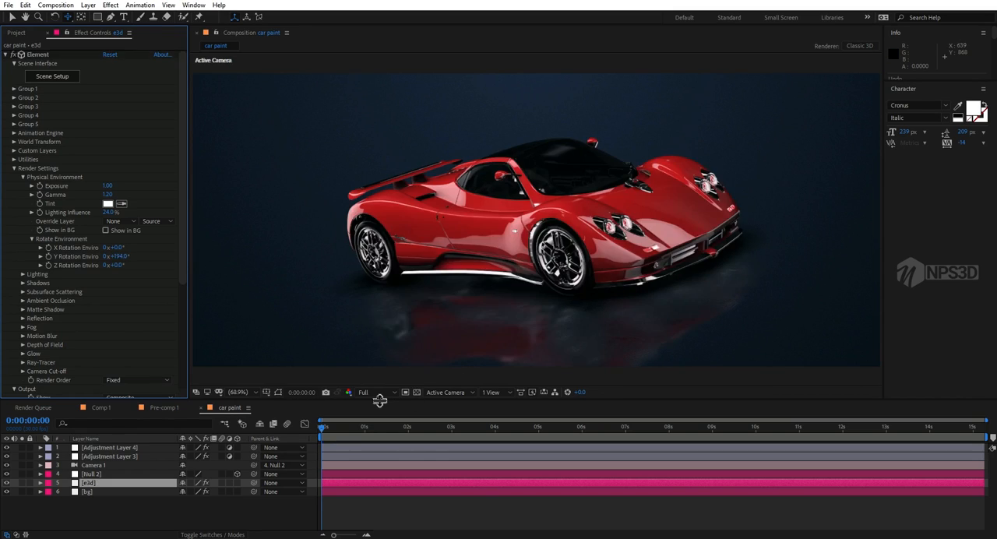
pyautogui.hotkey('ctrl', 'z')
pyautogui.hotkey('ctrl', 'z')
pyautogui.hotkey('ctrl', 'z')
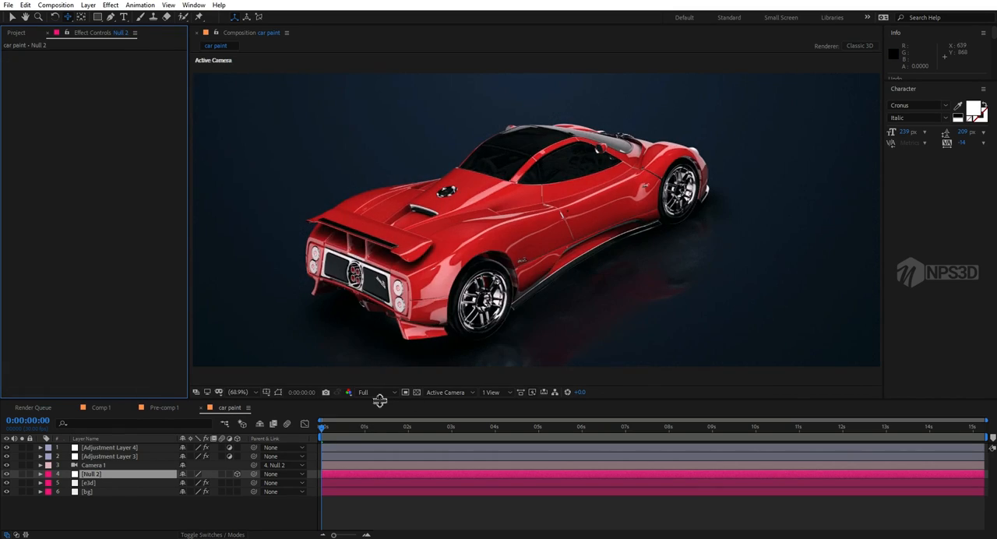
# Step: In the e3d layer's Scene Setup, change the first red Default material's diffuse color to bright blue and apply the scene
pyautogui.click(89, 483)
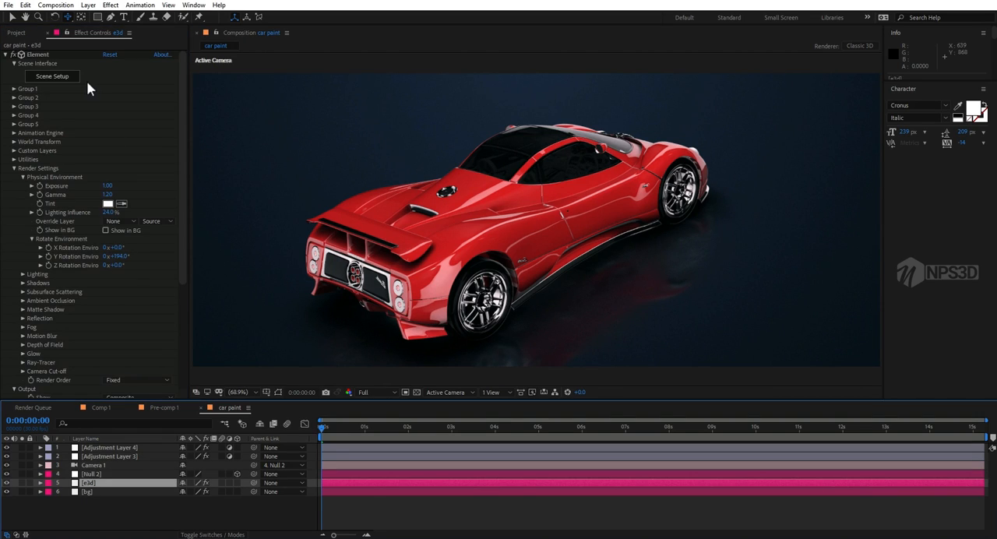
pyautogui.click(51, 75)
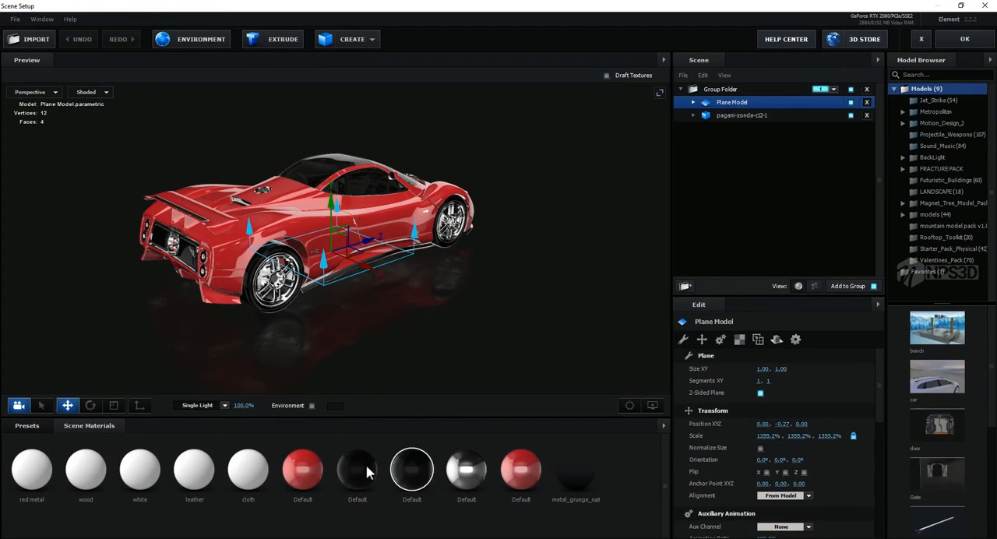
pyautogui.click(303, 471)
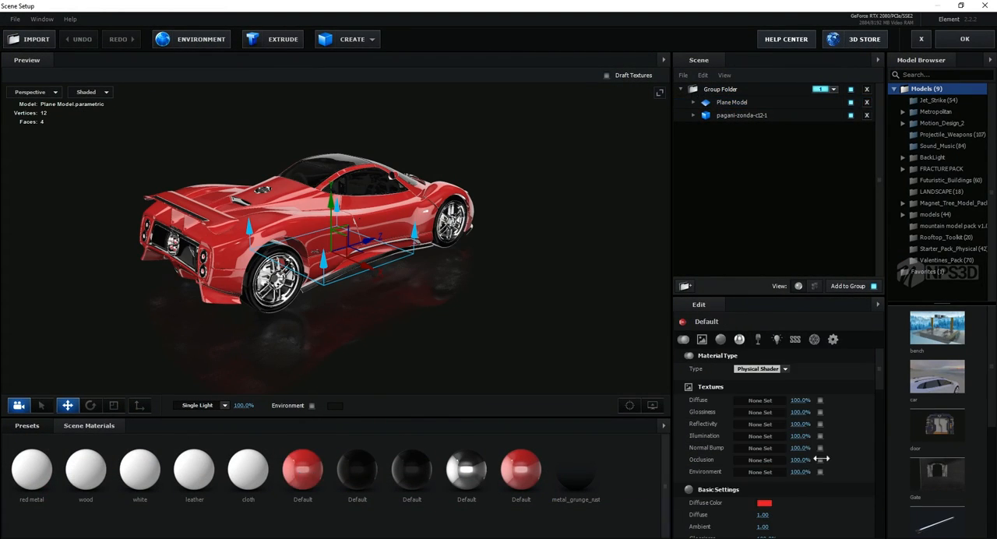
pyautogui.click(768, 508)
pyautogui.moveTo(814, 423); pyautogui.dragTo(819, 465)
pyautogui.click(845, 524)
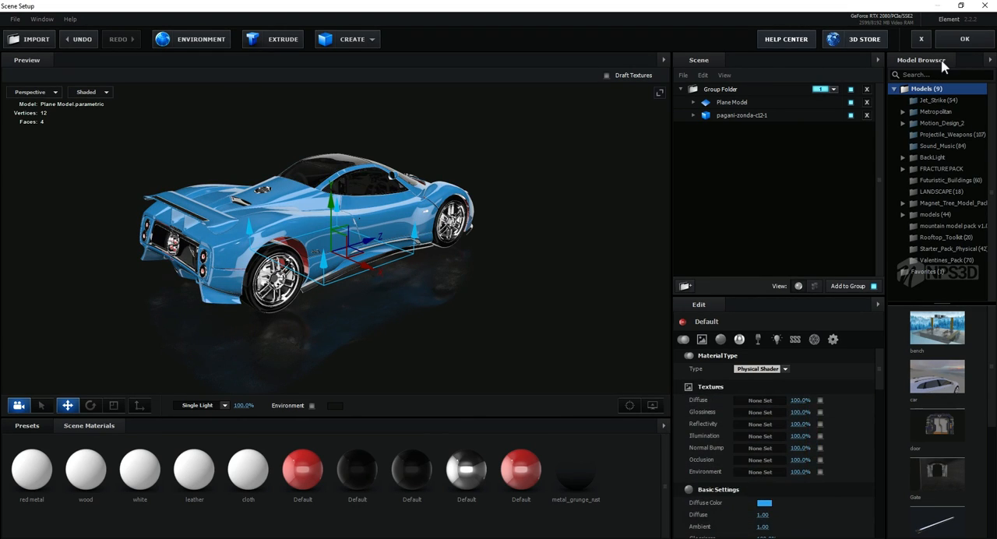
pyautogui.click(963, 38)
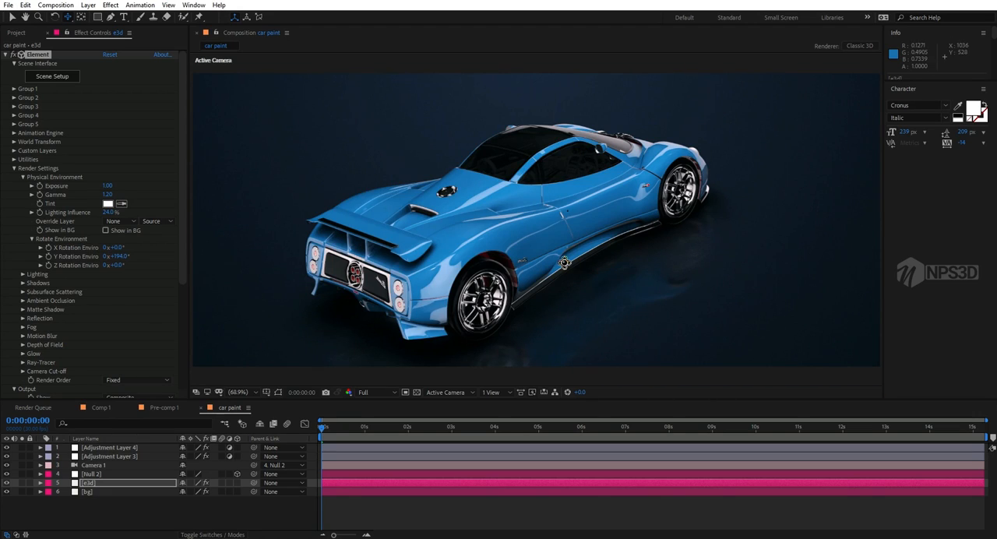
pyautogui.scroll(1, 574, 260)
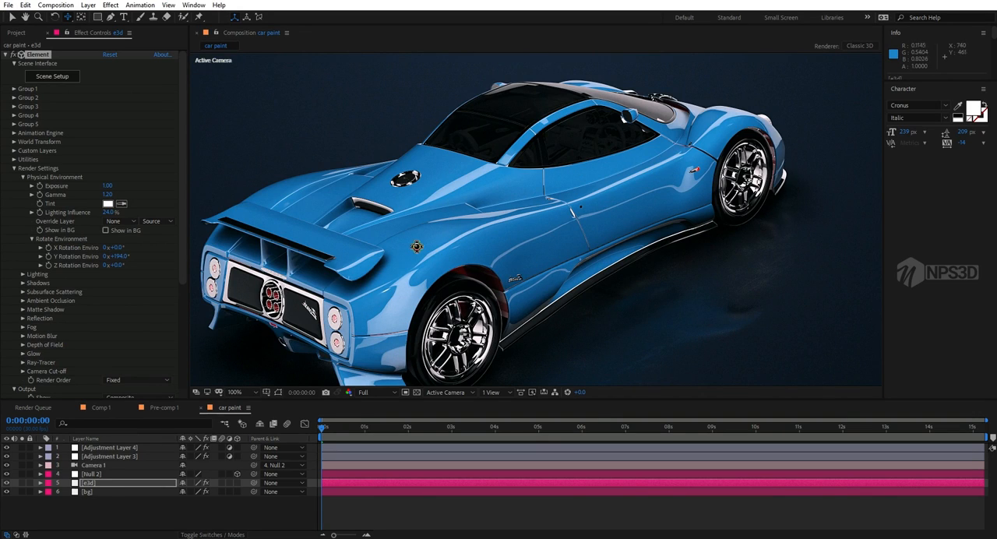
# Step: In the e3d layer's Scene Setup, try bright green (61F435) as the blue Default material's diffuse color and apply the scene
pyautogui.click(63, 79)
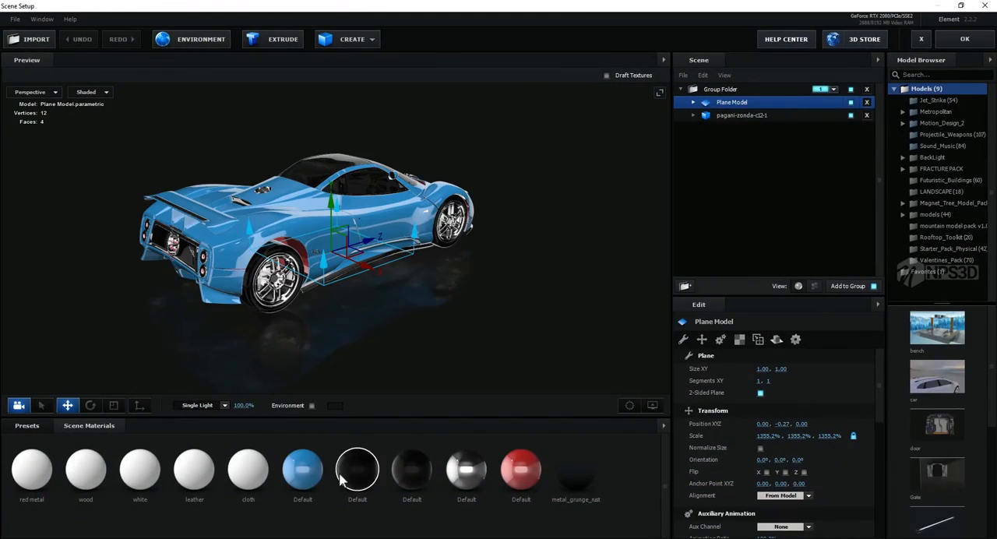
pyautogui.click(306, 472)
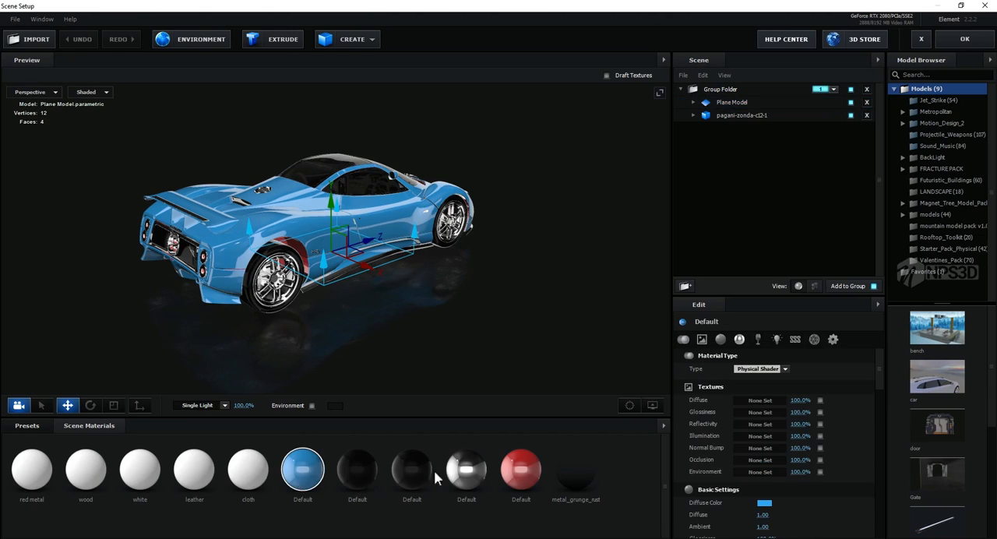
pyautogui.click(764, 503)
pyautogui.moveTo(816, 486); pyautogui.dragTo(813, 497)
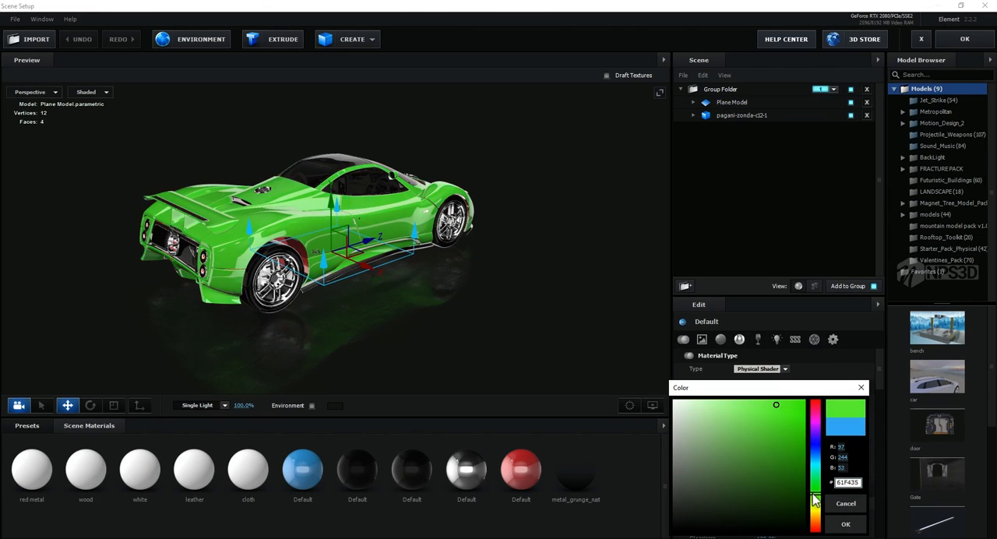
pyautogui.click(845, 525)
pyautogui.click(963, 42)
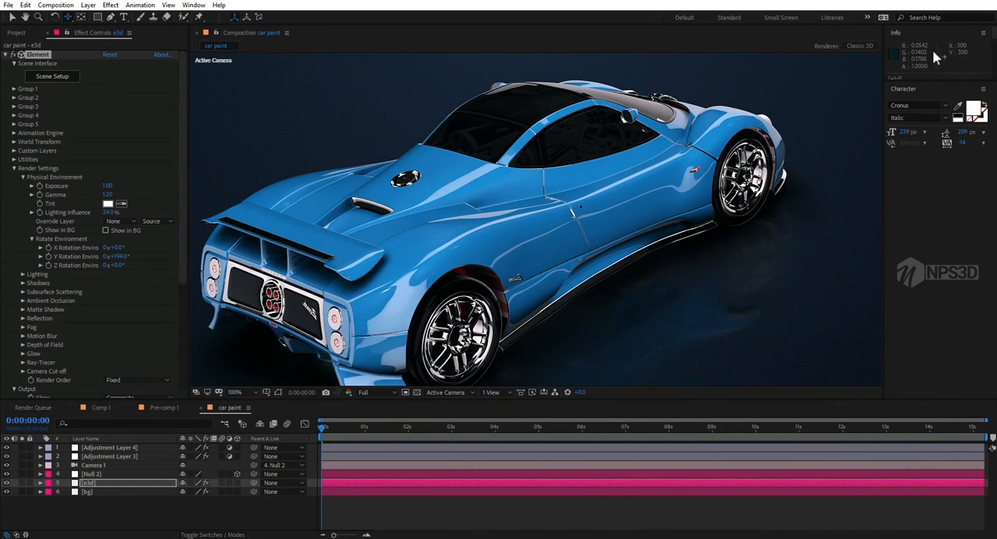
# Step: Change the green Default material's diffuse color to white in Scene Setup, apply the scene, and collapse the Render Settings and Output groups
pyautogui.click(251, 393)
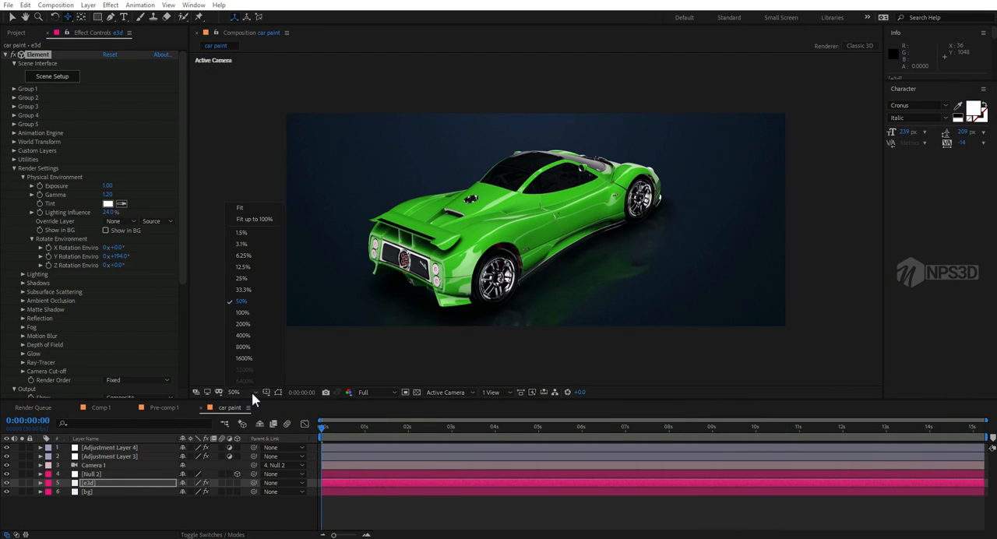
pyautogui.click(250, 219)
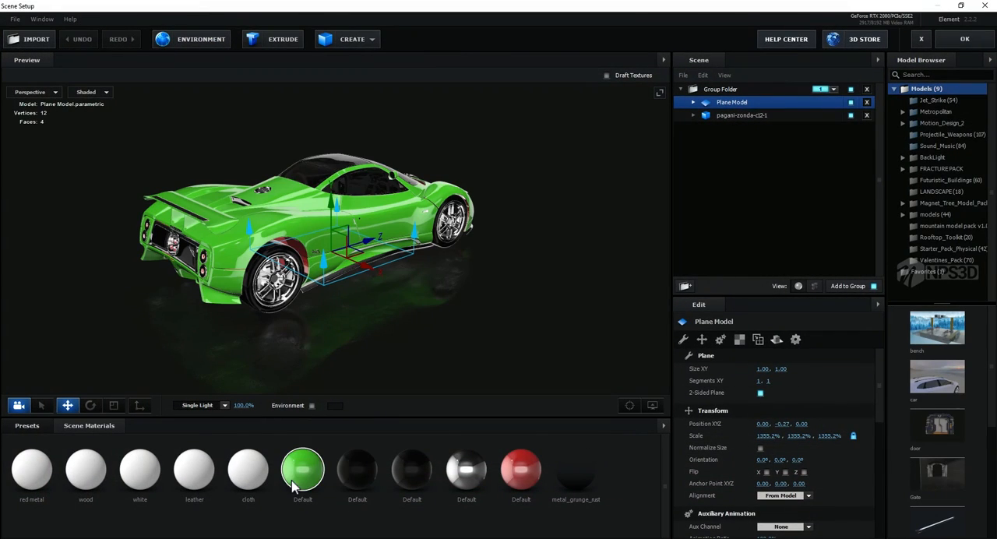
pyautogui.click(303, 468)
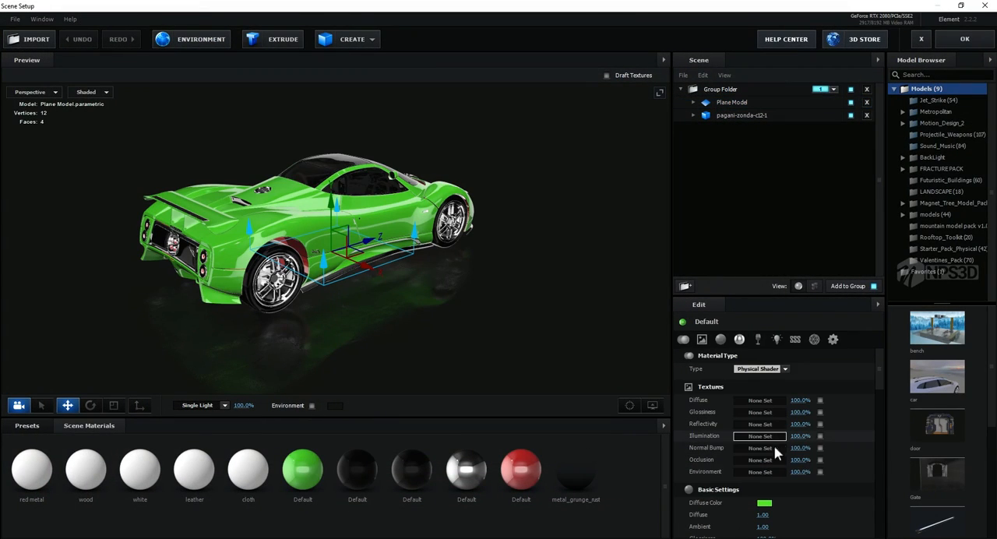
pyautogui.click(765, 505)
pyautogui.moveTo(750, 475); pyautogui.dragTo(630, 377)
pyautogui.click(843, 528)
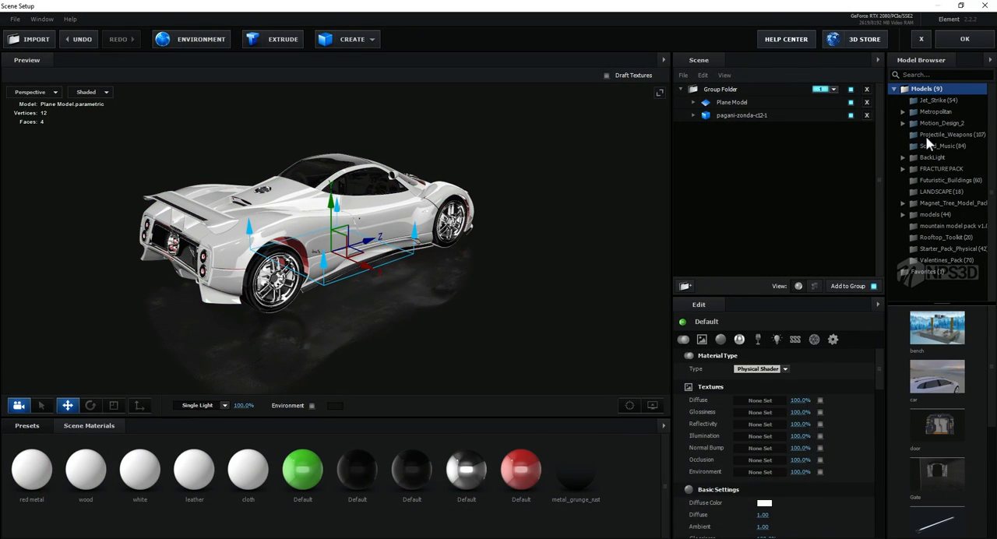
pyautogui.click(964, 39)
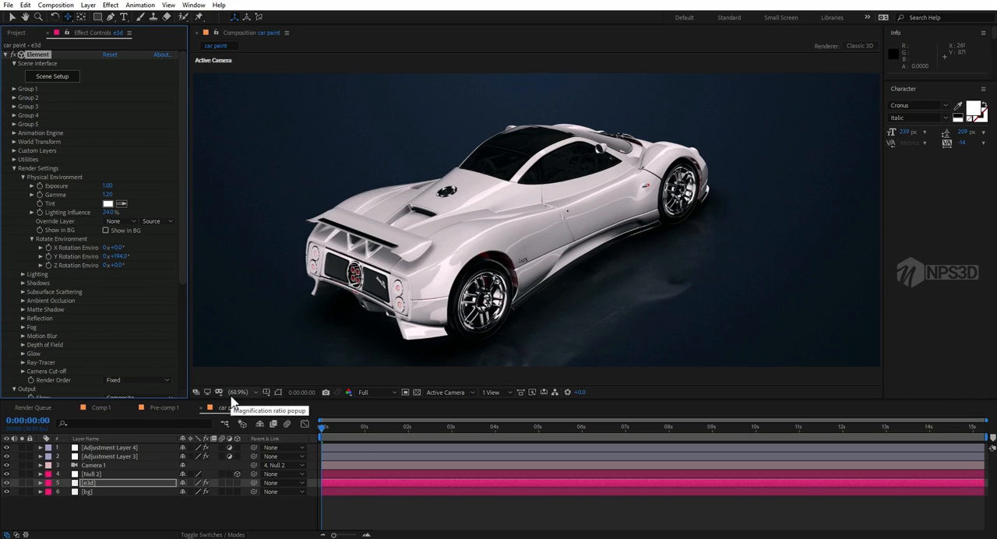
pyautogui.click(13, 169)
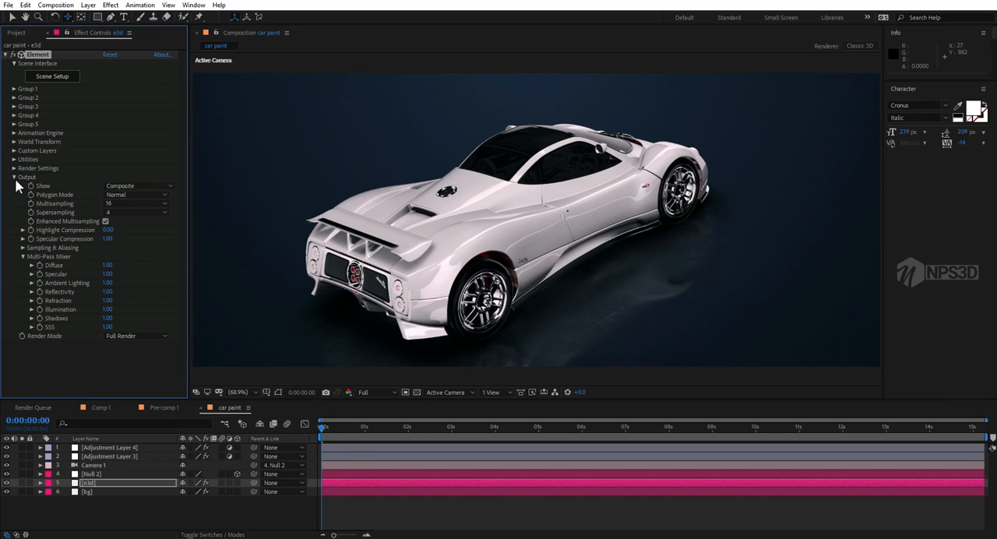
pyautogui.click(14, 178)
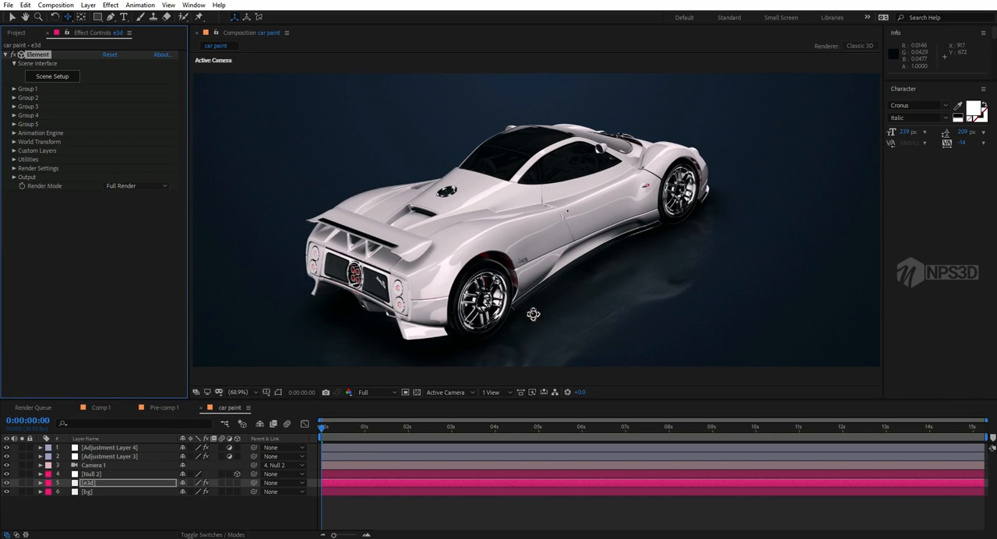